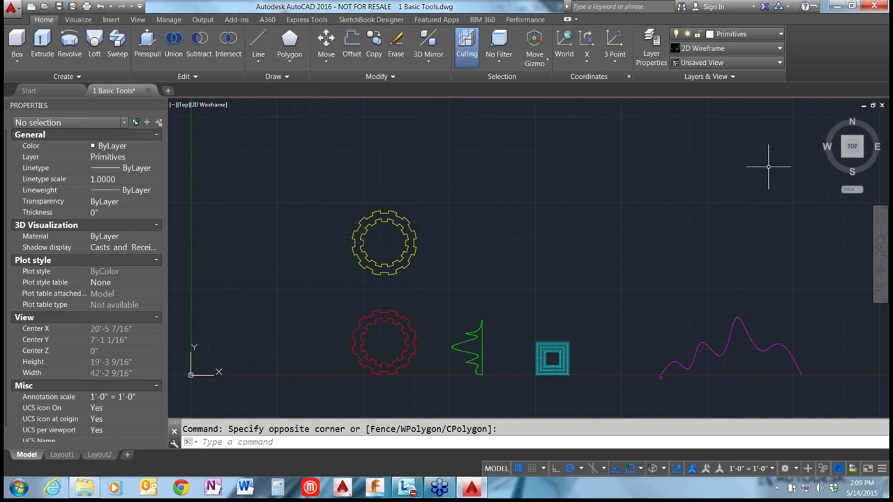
Examine the drawing's profiles from isometric, top, front, right, back, left and bottom views, ending in the southwest isometric view.
{"action": "left_click", "coordinate": [843, 161]}
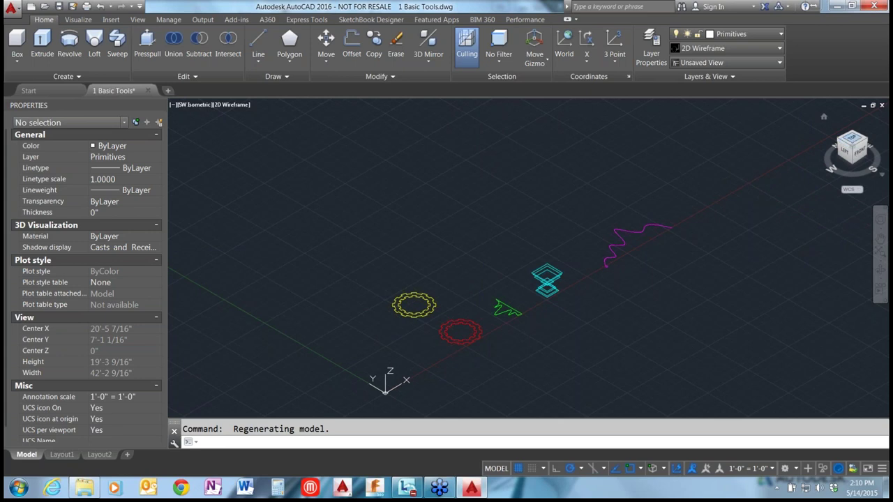
{"action": "left_click", "coordinate": [851, 138]}
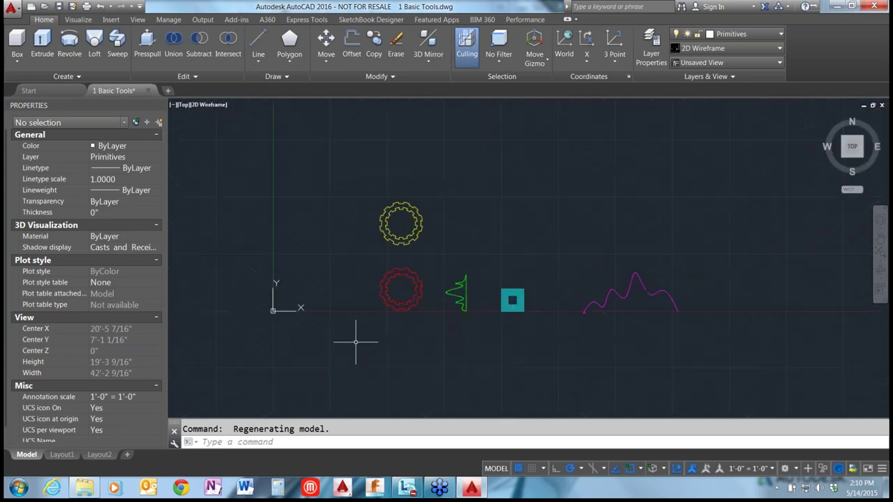
{"action": "left_click", "coordinate": [851, 166]}
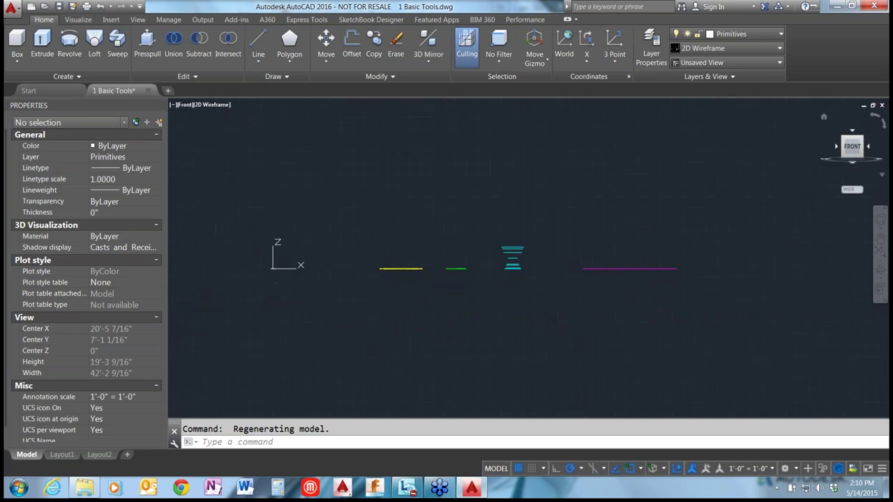
{"action": "left_click", "coordinate": [868, 145]}
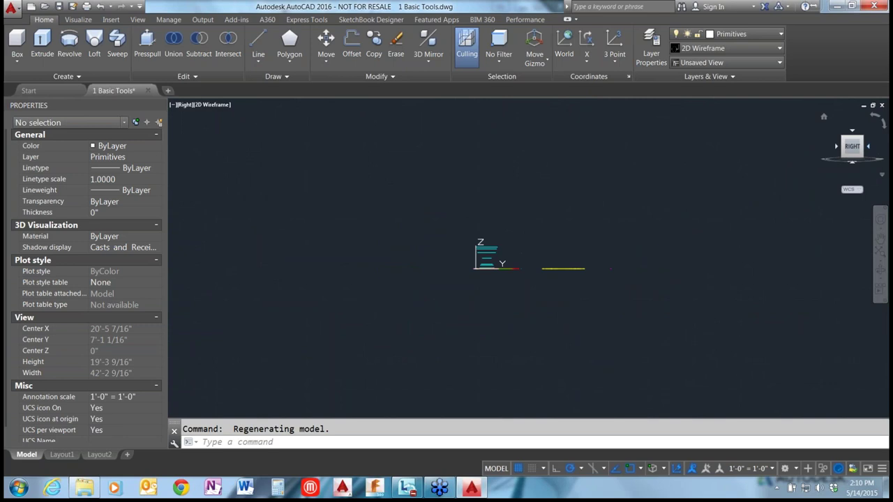
{"action": "left_click", "coordinate": [868, 146]}
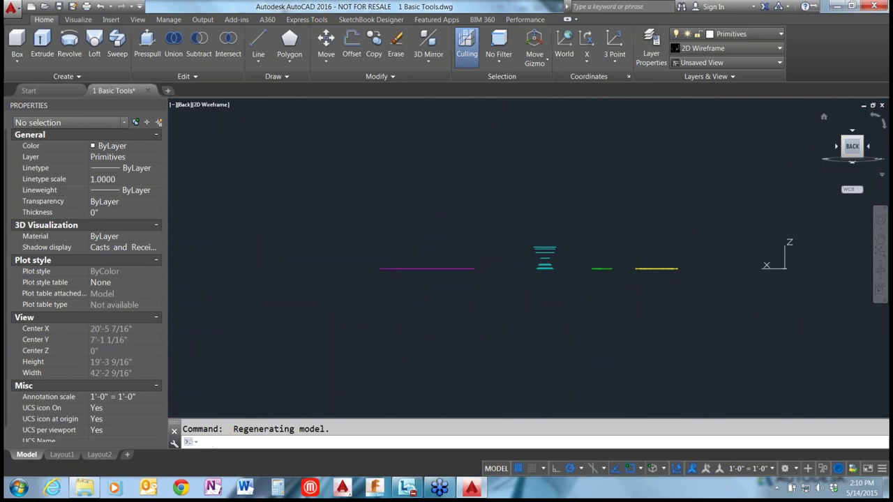
{"action": "left_click", "coordinate": [868, 146]}
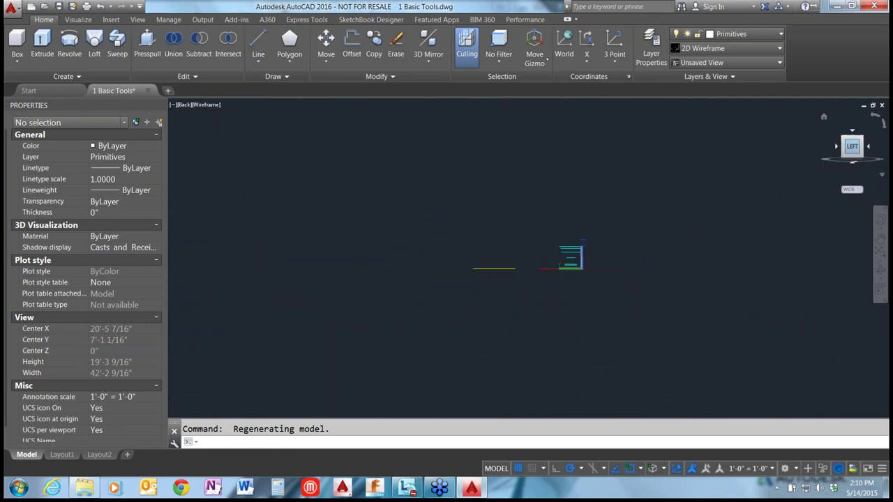
{"action": "left_click", "coordinate": [853, 164]}
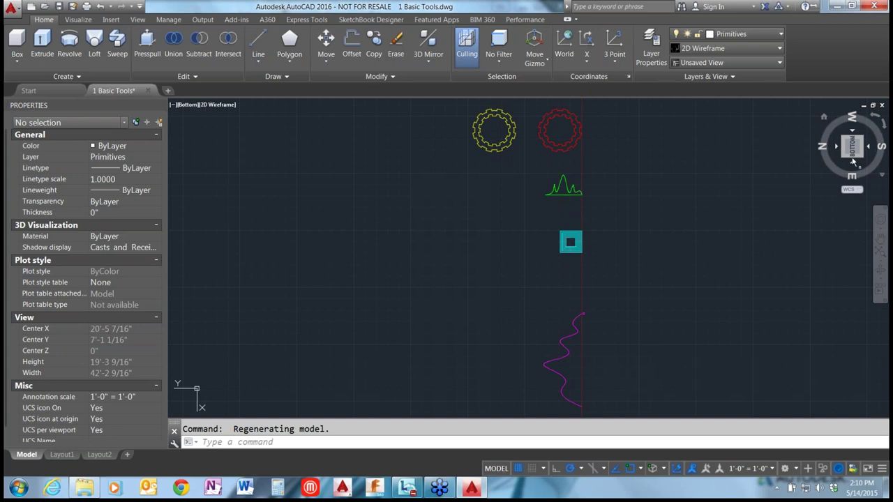
{"action": "left_click", "coordinate": [824, 118]}
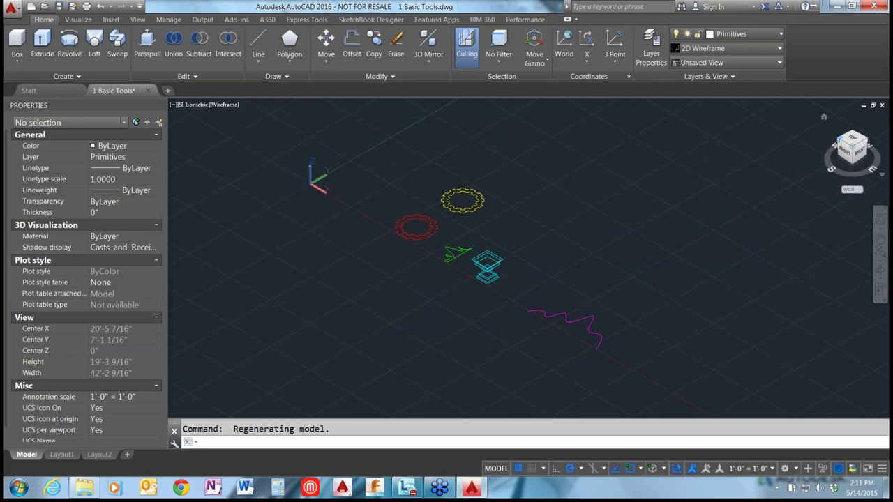
{"action": "left_click", "coordinate": [842, 144]}
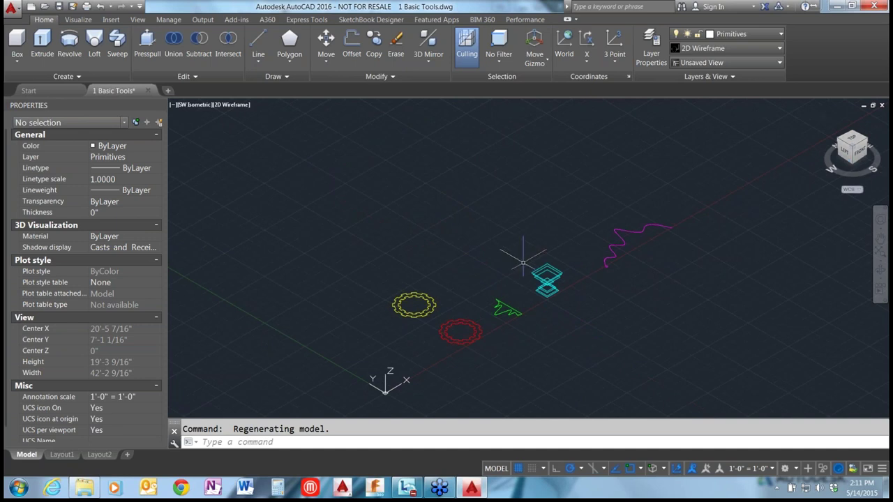
Examine the stacked cyan squares and surrounding profiles up close from several 3D angles, and return to the home view.
{"action": "middle_click_drag", "start_coordinate": [523, 264], "coordinate": [423, 226], "text": "shift"}
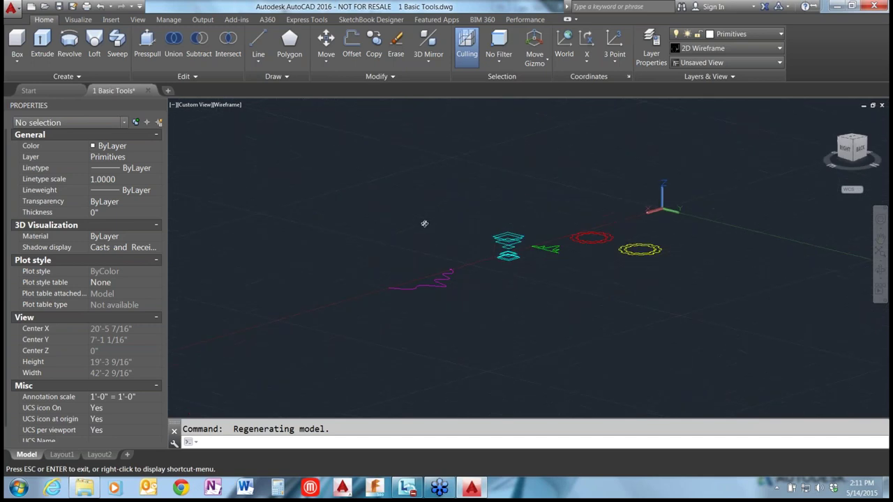
{"action": "left_click_drag", "start_coordinate": [850, 145], "coordinate": [841, 148]}
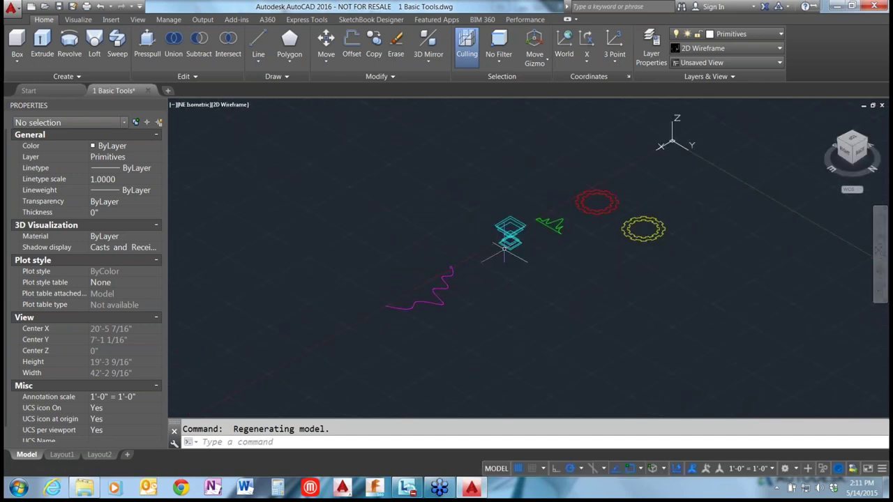
{"action": "scroll", "coordinate": [511, 245], "scroll_direction": "up", "scroll_amount": 6}
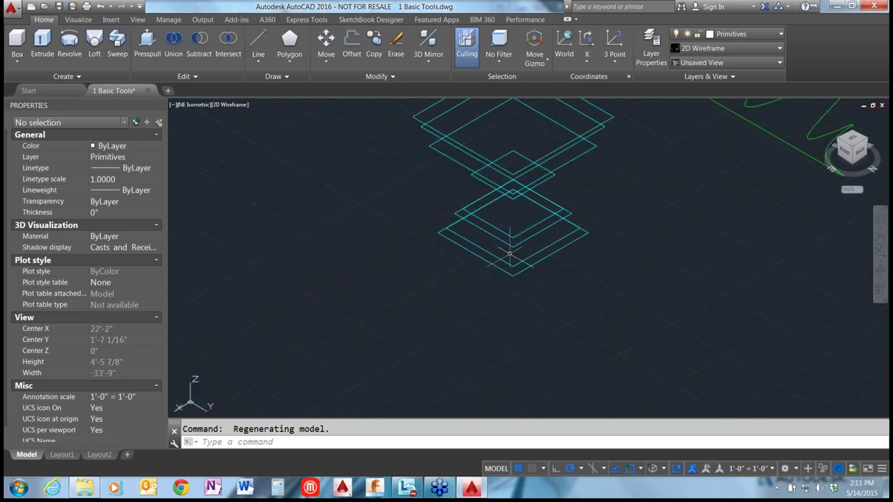
{"action": "middle_click_drag", "start_coordinate": [510, 253], "coordinate": [523, 227], "text": "shift"}
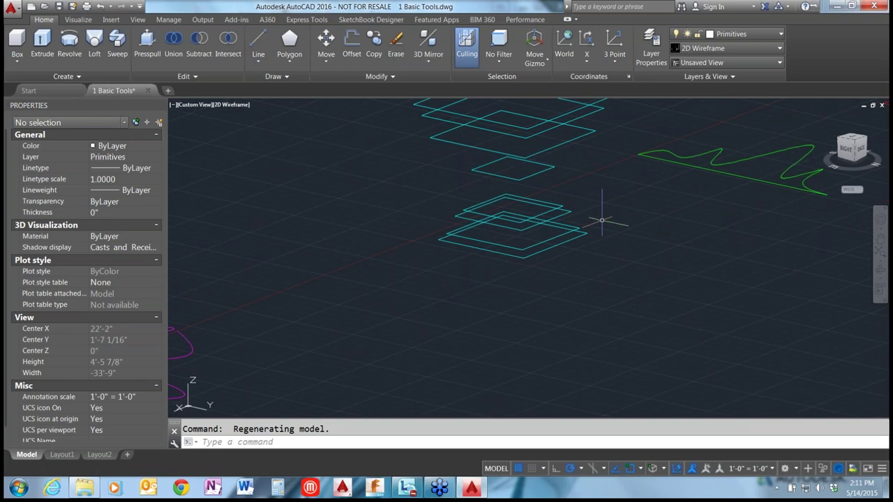
{"action": "middle_click_drag", "start_coordinate": [602, 221], "coordinate": [564, 234], "text": "shift"}
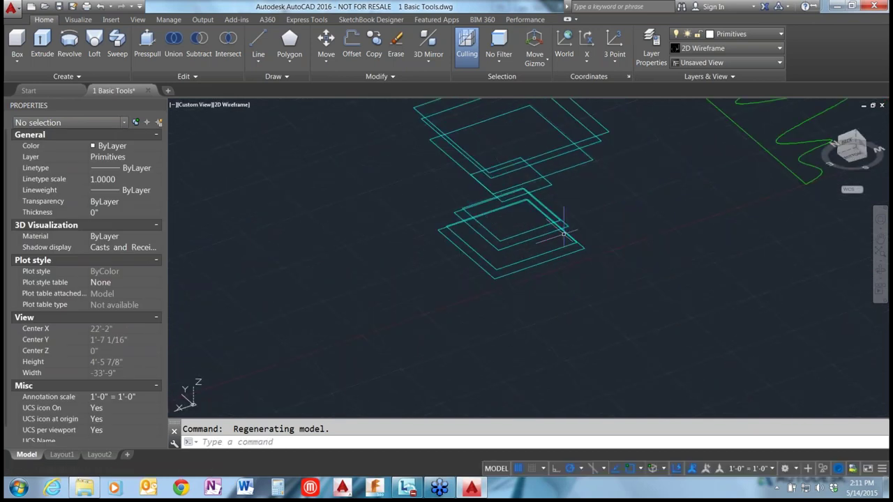
{"action": "scroll", "coordinate": [564, 233], "scroll_direction": "down", "scroll_amount": 5}
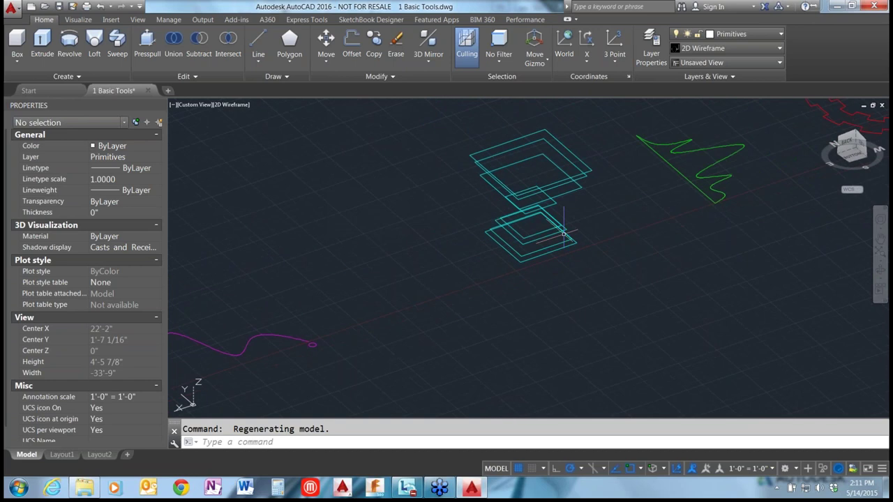
{"action": "left_click", "coordinate": [823, 118]}
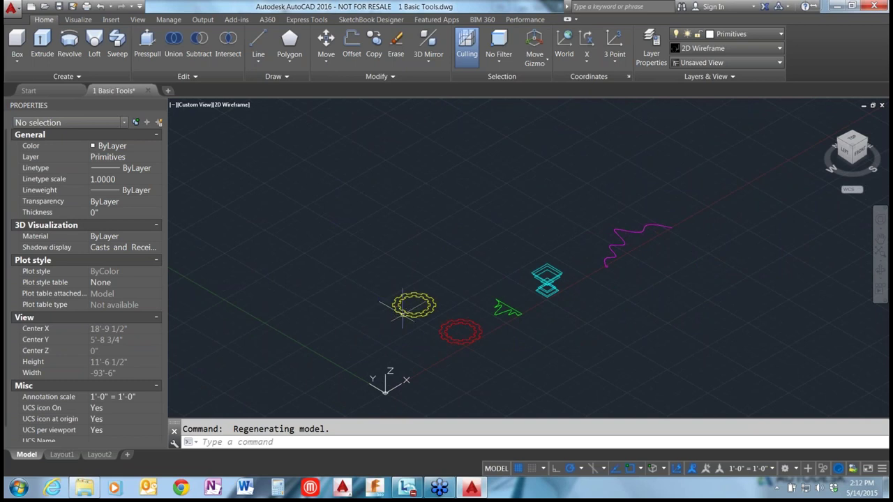
Rotate the user coordinate system 90 degrees about the X axis.
{"action": "left_click", "coordinate": [859, 191]}
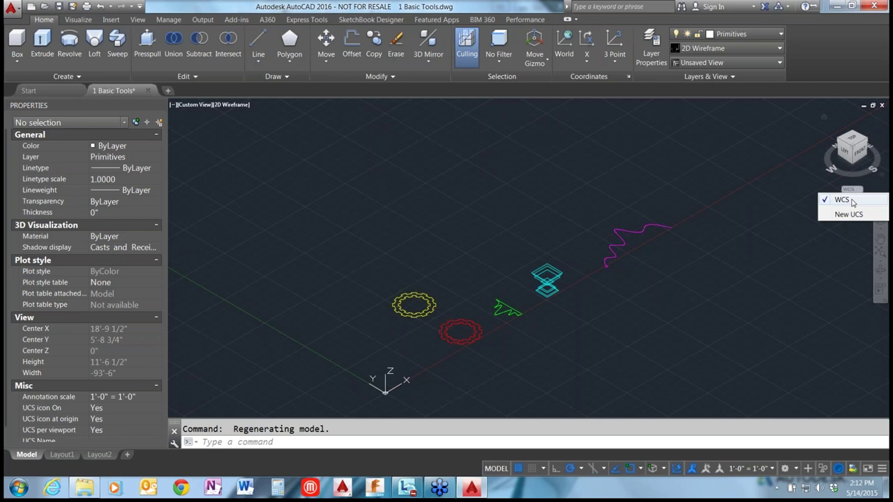
{"action": "left_click", "coordinate": [363, 322]}
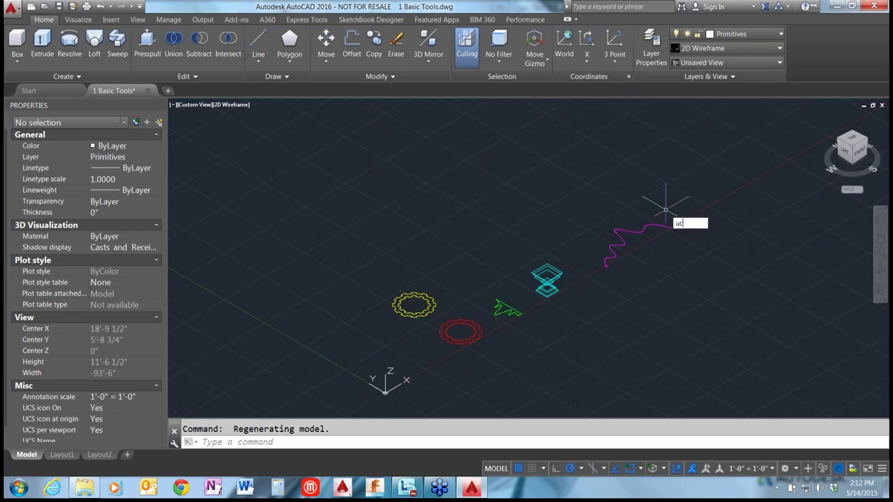
{"action": "left_click", "coordinate": [385, 392]}
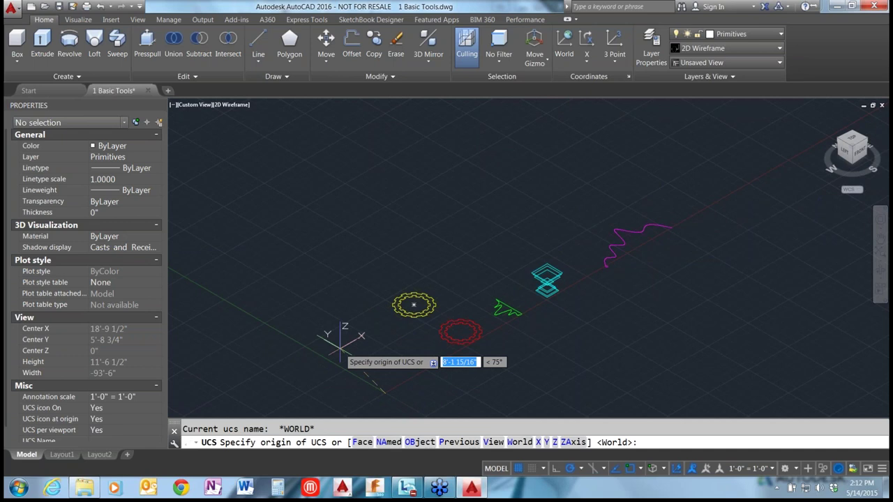
{"action": "type", "text": "x"}
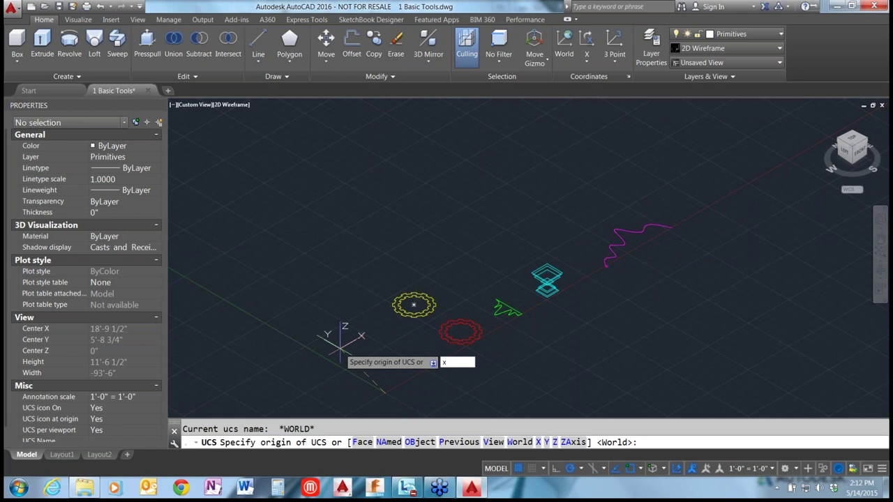
{"action": "key", "text": "Return"}
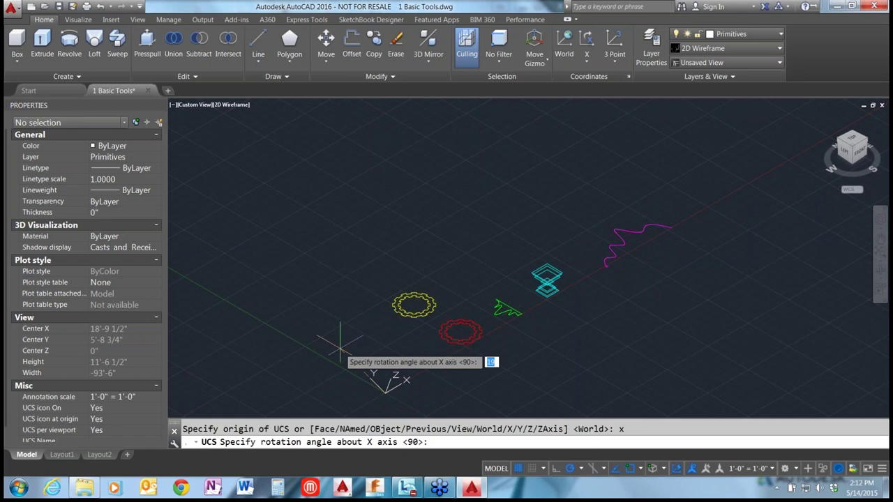
{"action": "key", "text": "Return"}
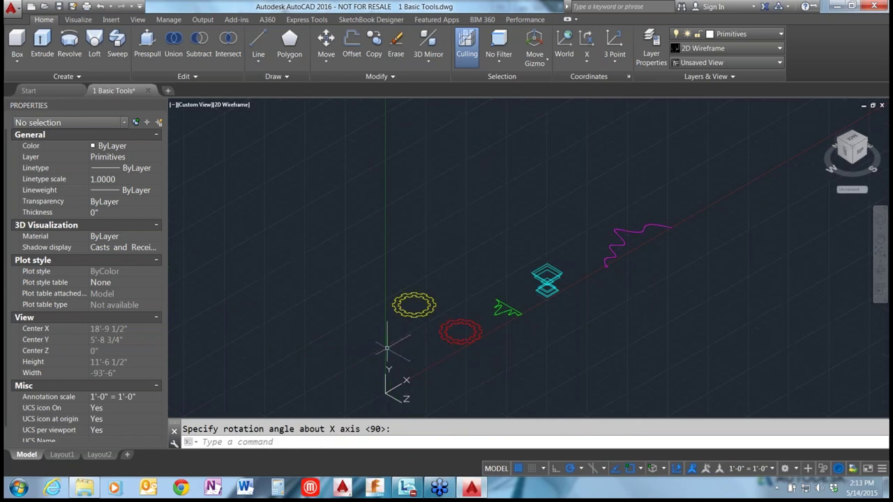
Inspect the profiles relative to the rotated coordinate system and restore the World Coordinate System (WCS).
{"action": "middle_click_drag", "start_coordinate": [670, 249], "coordinate": [413, 279], "text": "shift"}
{"action": "left_click", "coordinate": [848, 148]}
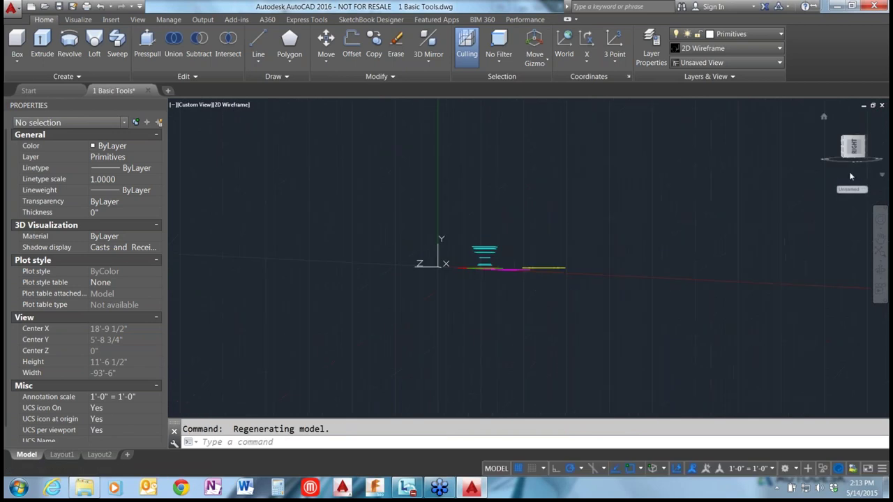
{"action": "left_click", "coordinate": [823, 118]}
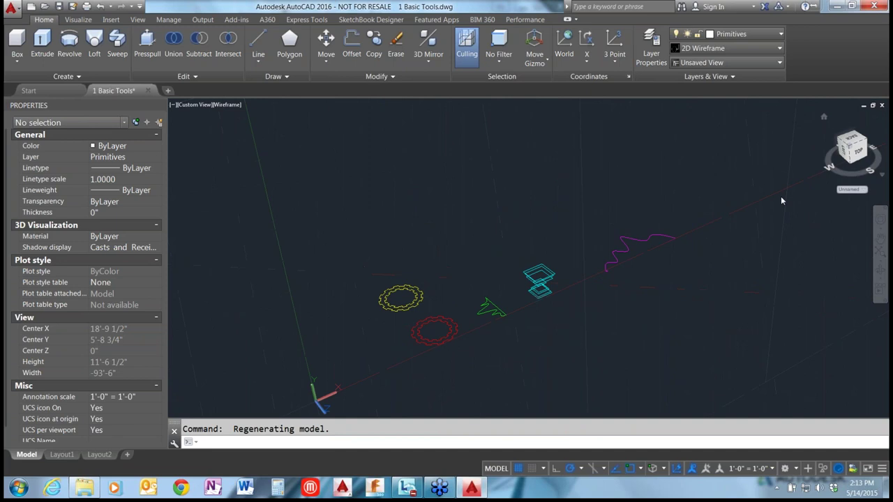
{"action": "left_click", "coordinate": [865, 189]}
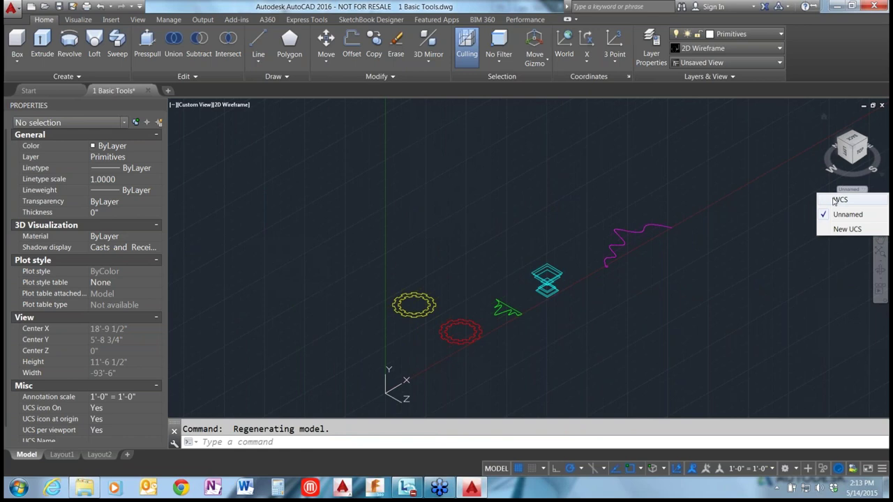
{"action": "left_click", "coordinate": [834, 200]}
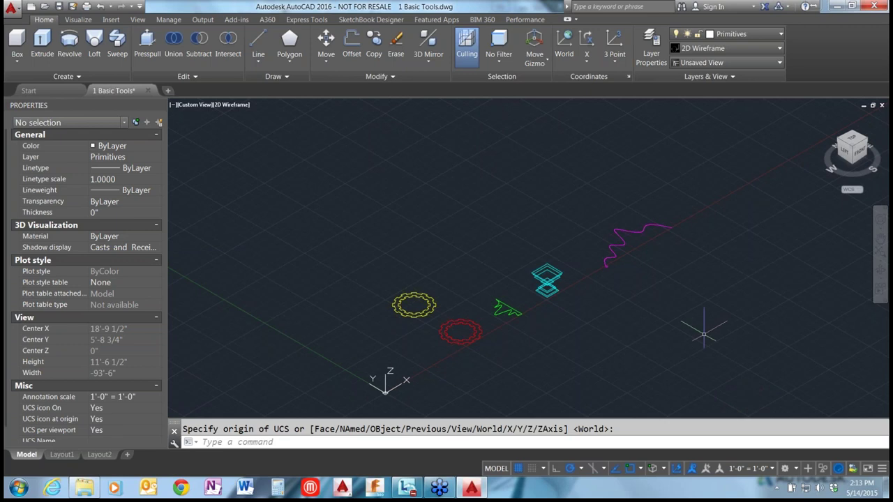
Set the workspace to 3D Basics.
{"action": "left_click", "coordinate": [796, 470]}
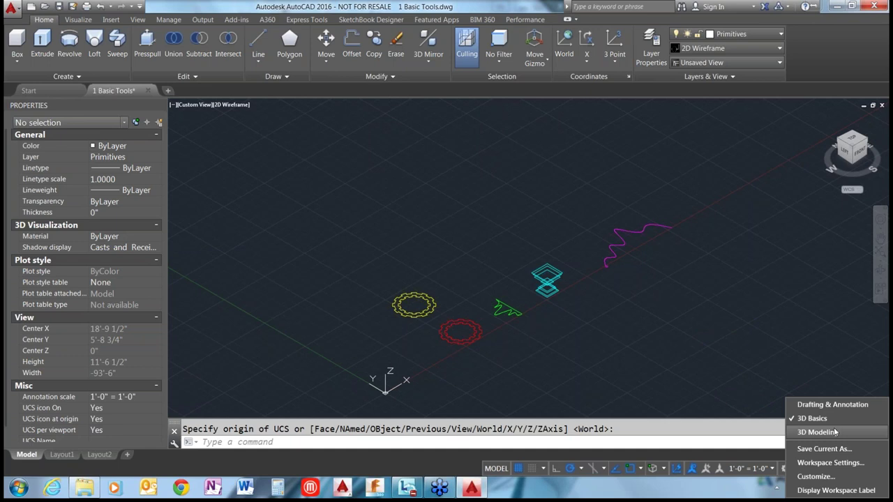
{"action": "left_click", "coordinate": [824, 421]}
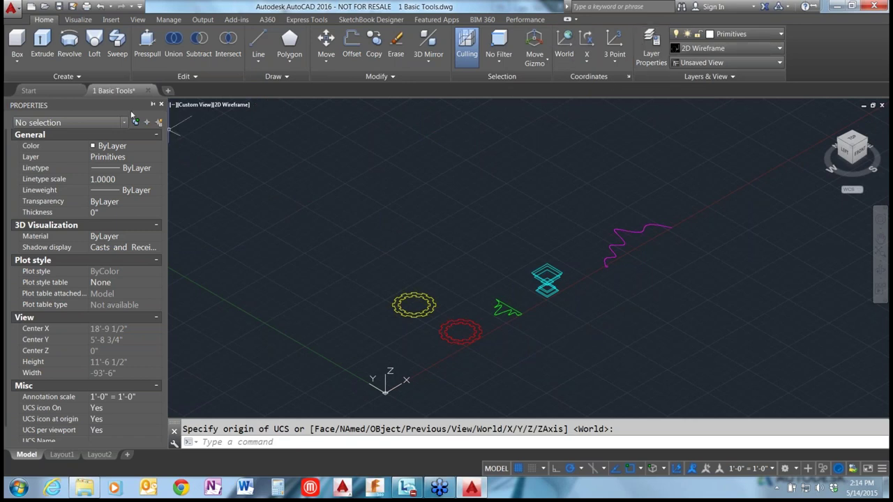
Create a solid box from the origin (0,0), about 4'-10 11/16" long, 7'-8 7/8" wide and 3'-7 9/16" high.
{"action": "left_click", "coordinate": [19, 62]}
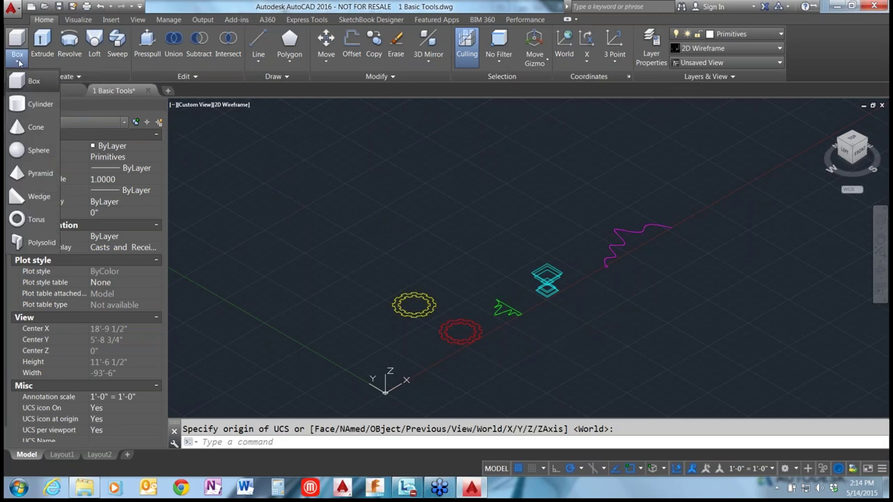
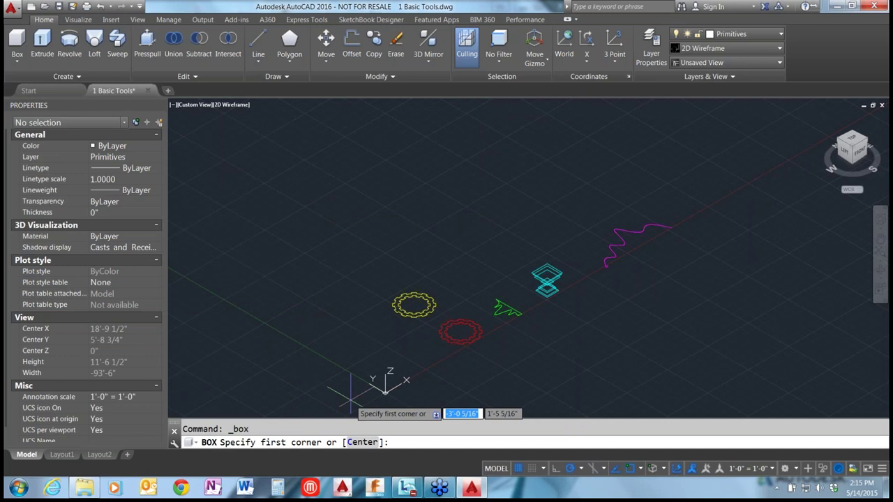
{"action": "key", "text": "Tab"}
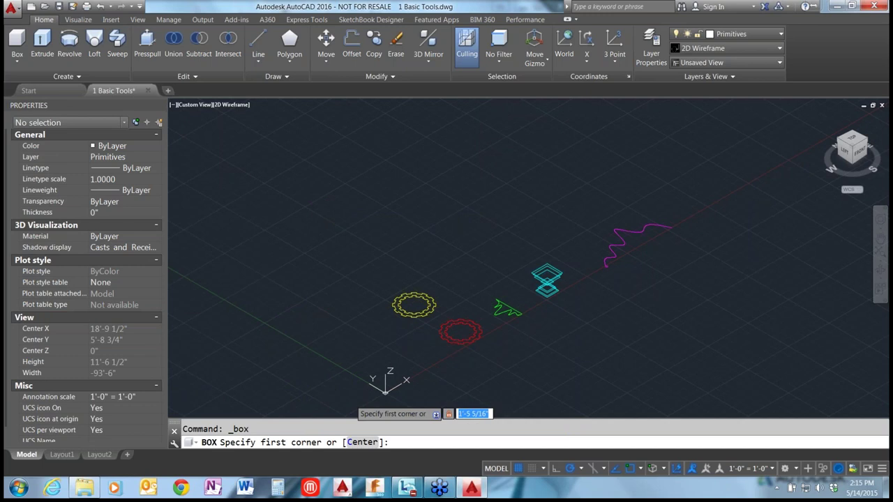
{"action": "type", "text": "0"}
{"action": "key", "text": "Return"}
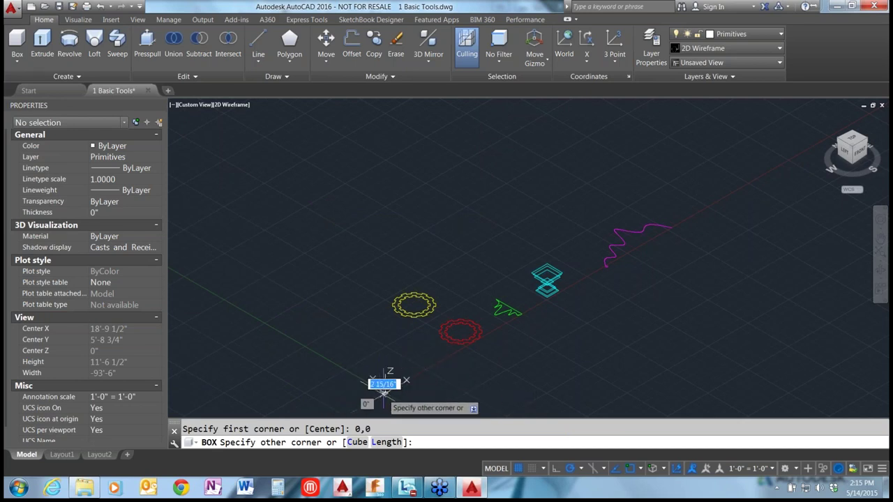
{"action": "scroll", "coordinate": [375, 396], "scroll_direction": "up", "scroll_amount": 4}
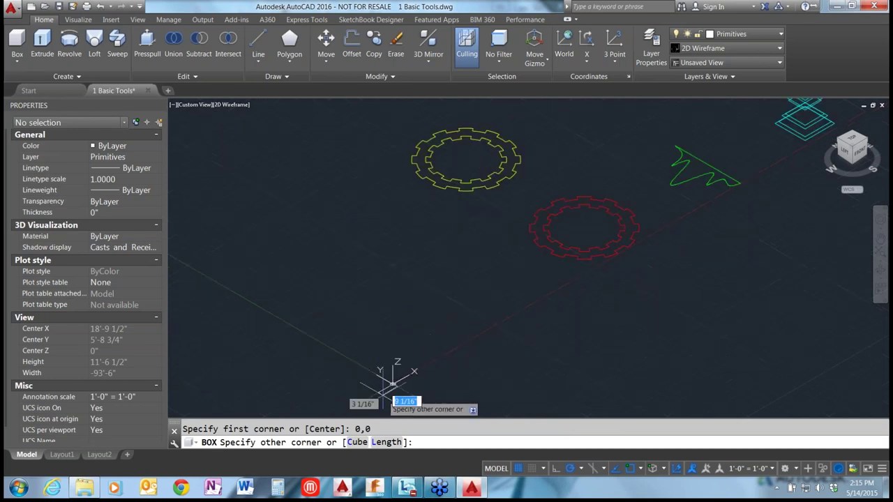
{"action": "scroll", "coordinate": [393, 383], "scroll_direction": "up", "scroll_amount": 2}
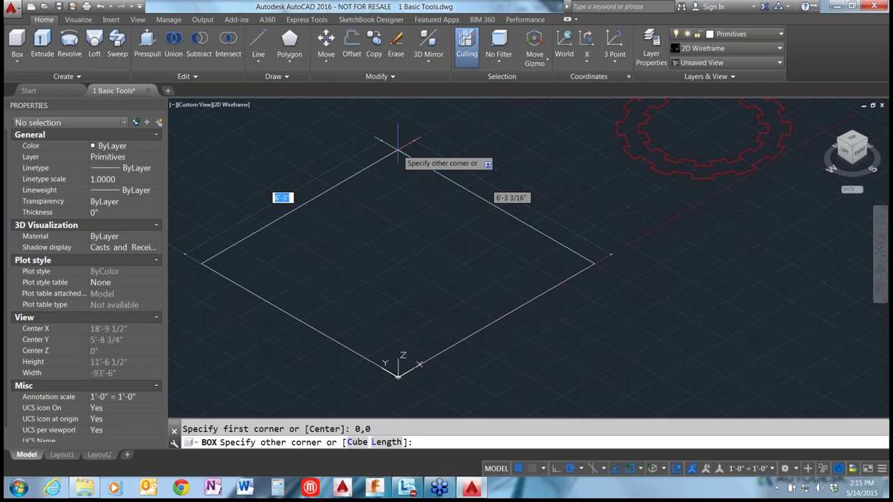
{"action": "scroll", "coordinate": [412, 279], "scroll_direction": "down", "scroll_amount": 3}
{"action": "left_click", "coordinate": [360, 199]}
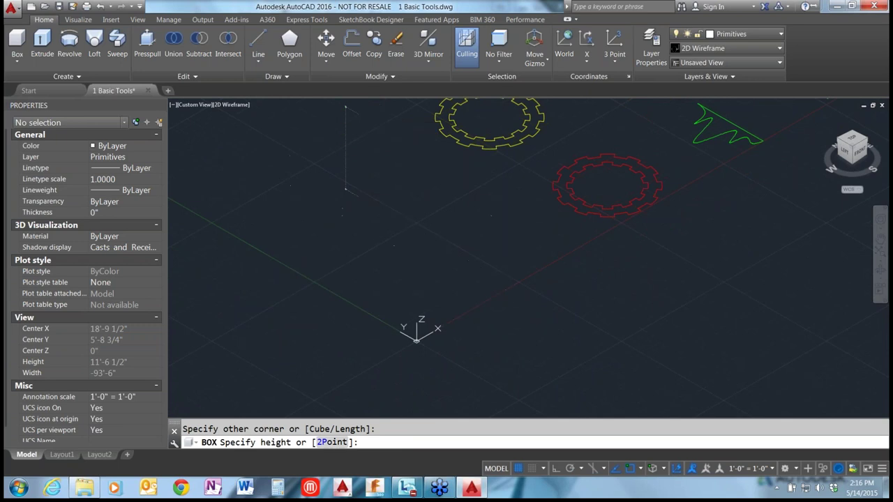
{"action": "left_click", "coordinate": [360, 114]}
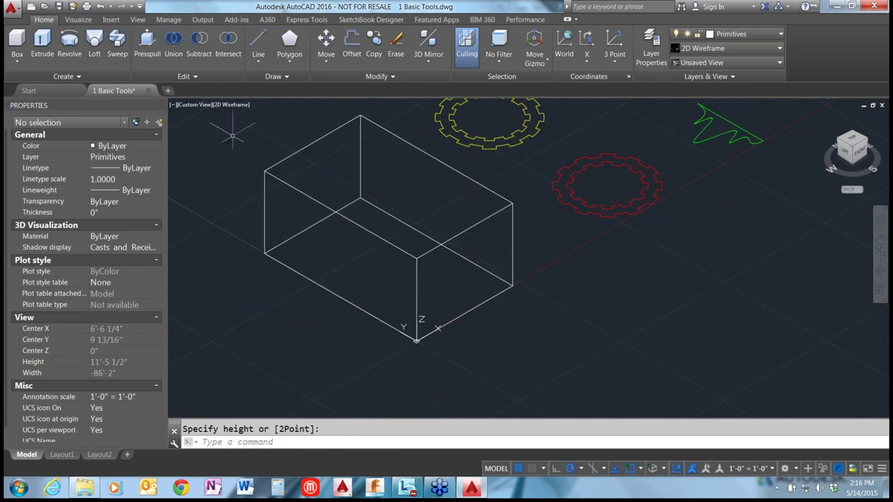
Set the box's length, width and height to 24 inches each.
{"action": "left_click", "coordinate": [366, 227]}
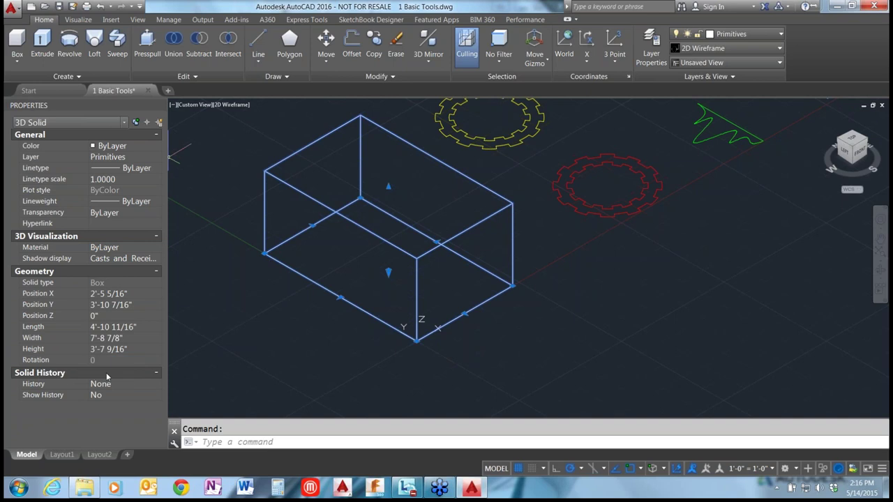
{"action": "left_click", "coordinate": [108, 328]}
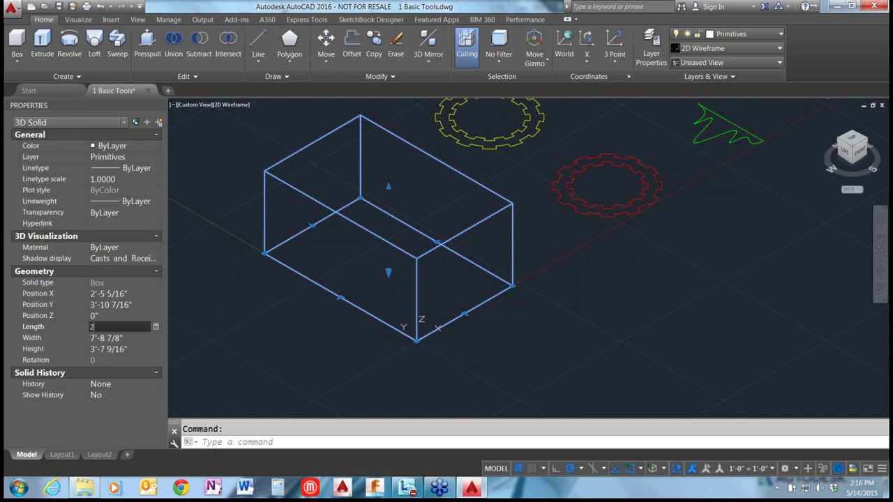
{"action": "type", "text": "24"}
{"action": "key", "text": "Tab"}
{"action": "type", "text": "24"}
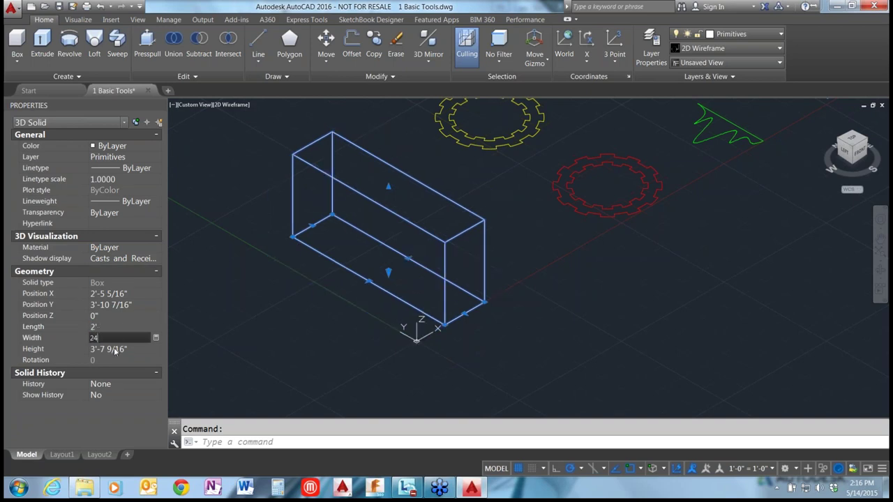
{"action": "key", "text": "Tab"}
{"action": "type", "text": "24"}
{"action": "left_click", "coordinate": [111, 315]}
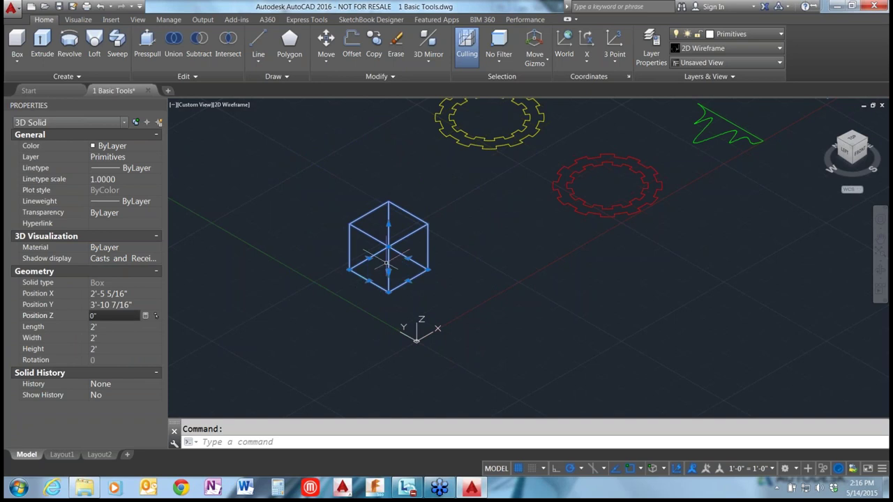
Stretch the box by its grips to a width of about 3'-3 9/16" and a height of about 2'-11 1/4".
{"action": "scroll", "coordinate": [386, 262], "scroll_direction": "up", "scroll_amount": 4}
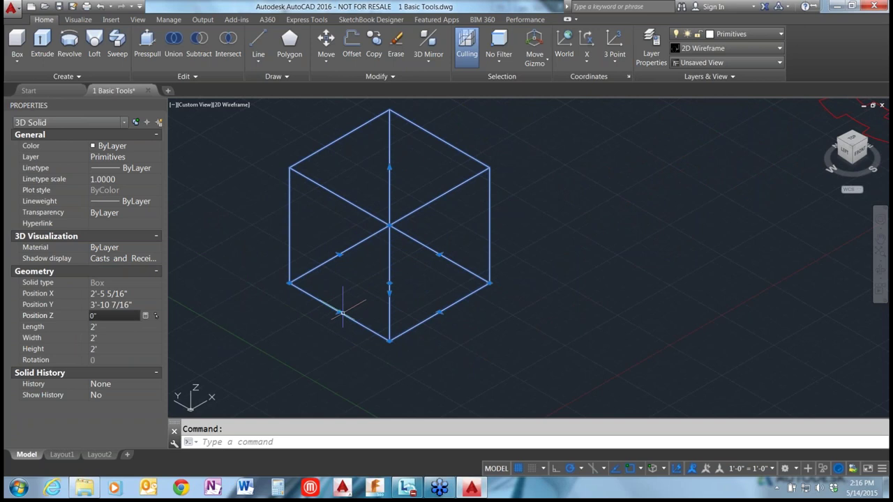
{"action": "left_click", "coordinate": [439, 311]}
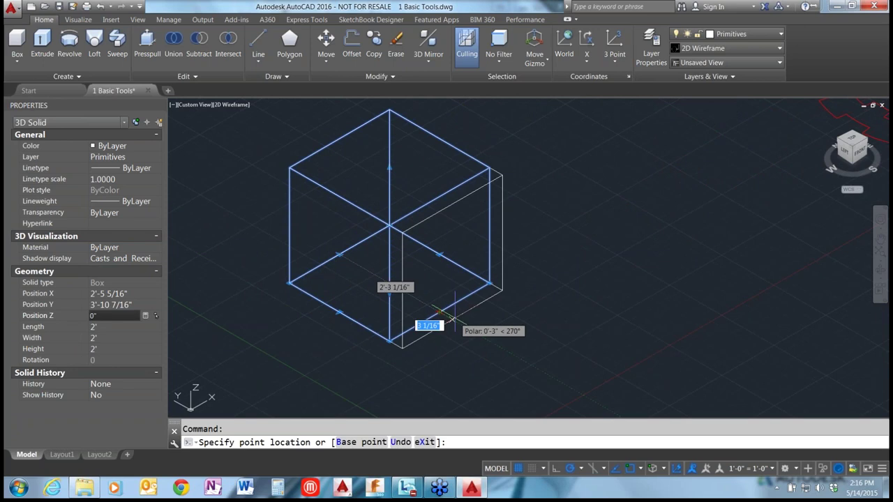
{"action": "left_click", "coordinate": [502, 348]}
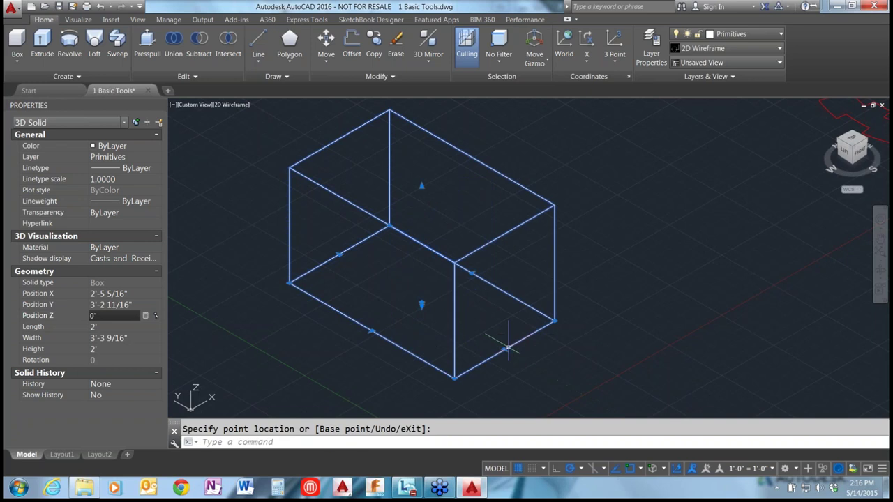
{"action": "left_click", "coordinate": [421, 186]}
{"action": "left_click", "coordinate": [421, 133]}
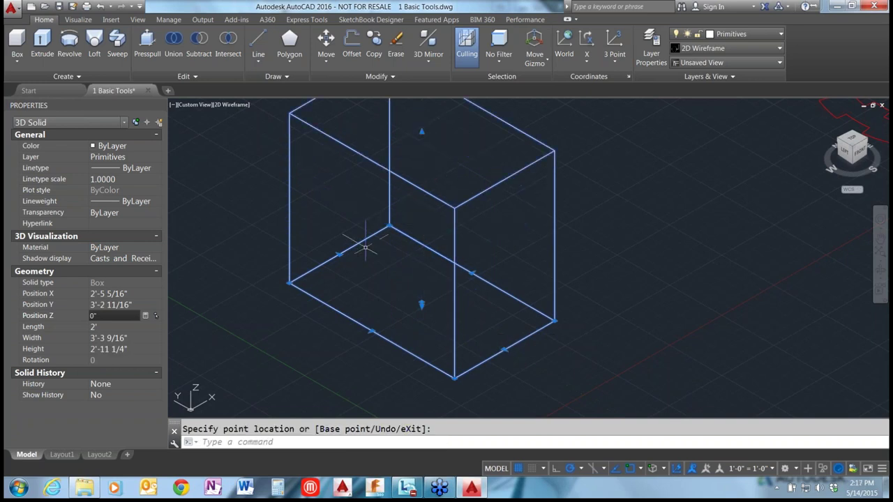
{"action": "key", "text": "Escape"}
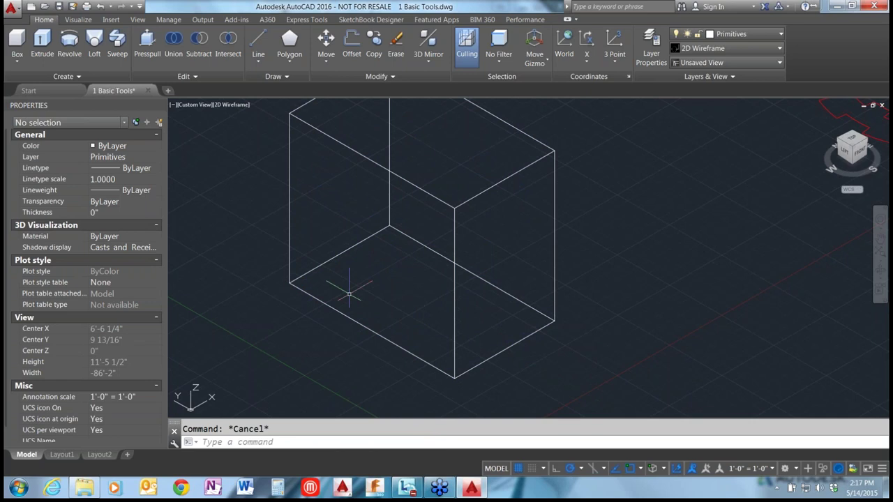
Create a large flat torus beside the box, near the Y axis, with a tube radius of 1 inch.
{"action": "scroll", "coordinate": [350, 294], "scroll_direction": "down", "scroll_amount": 2}
{"action": "scroll", "coordinate": [350, 294], "scroll_direction": "down", "scroll_amount": 2}
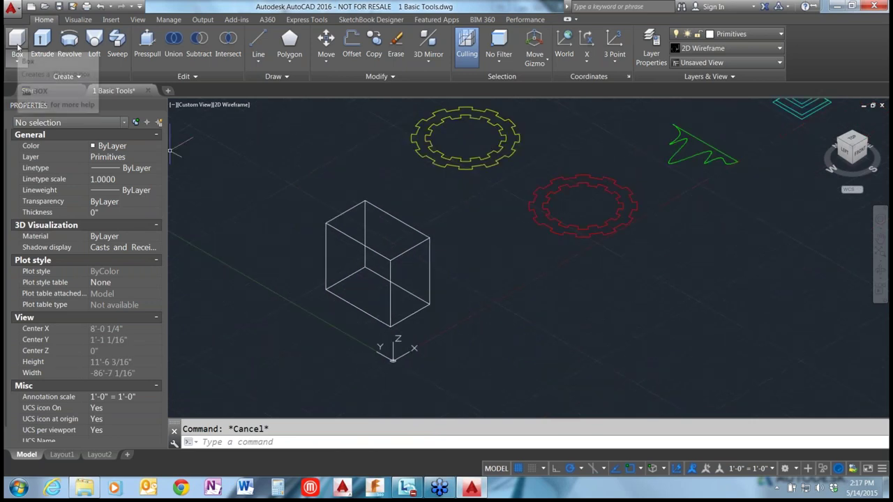
{"action": "left_click", "coordinate": [17, 60]}
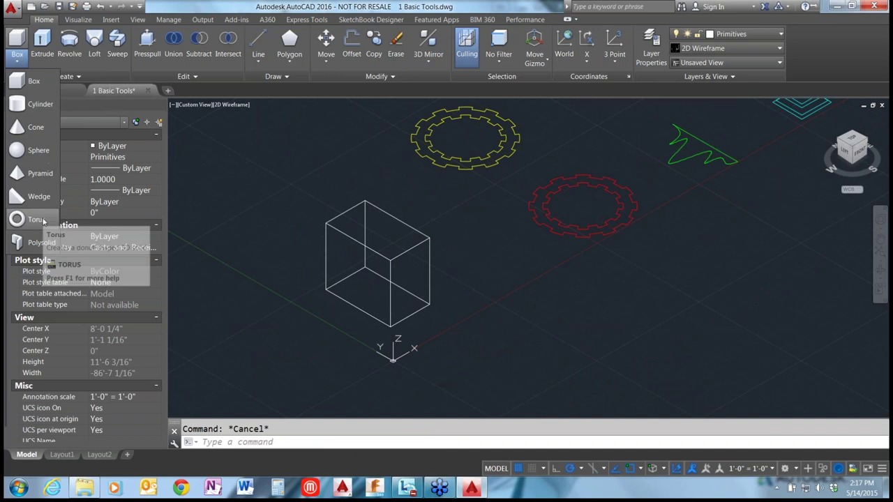
{"action": "left_click", "coordinate": [42, 220]}
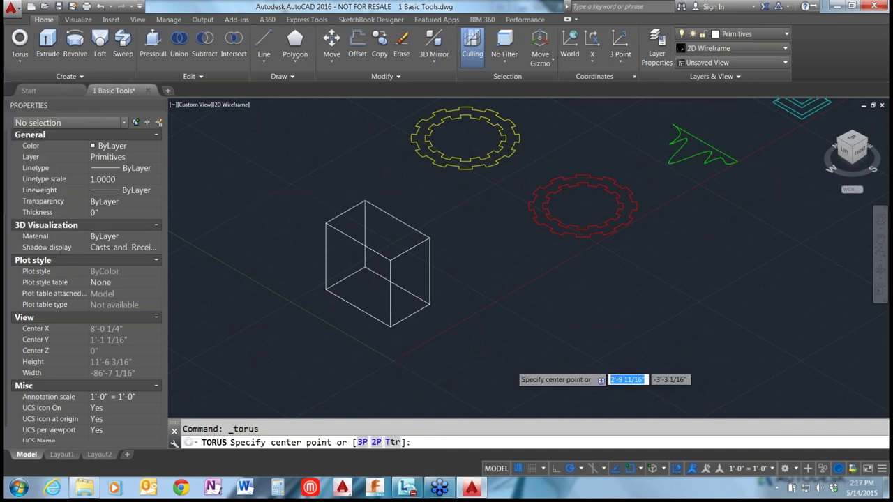
{"action": "scroll", "coordinate": [514, 366], "scroll_direction": "down", "scroll_amount": 4}
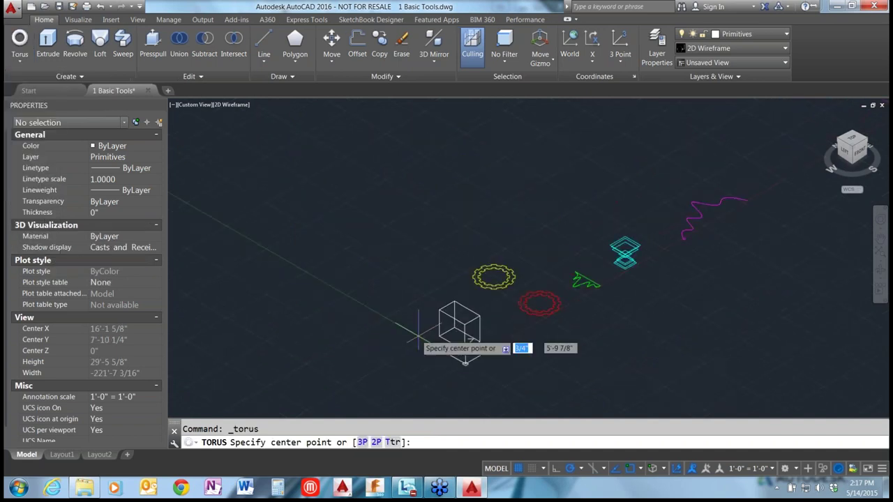
{"action": "scroll", "coordinate": [411, 335], "scroll_direction": "up", "scroll_amount": 4}
{"action": "left_click", "coordinate": [400, 322]}
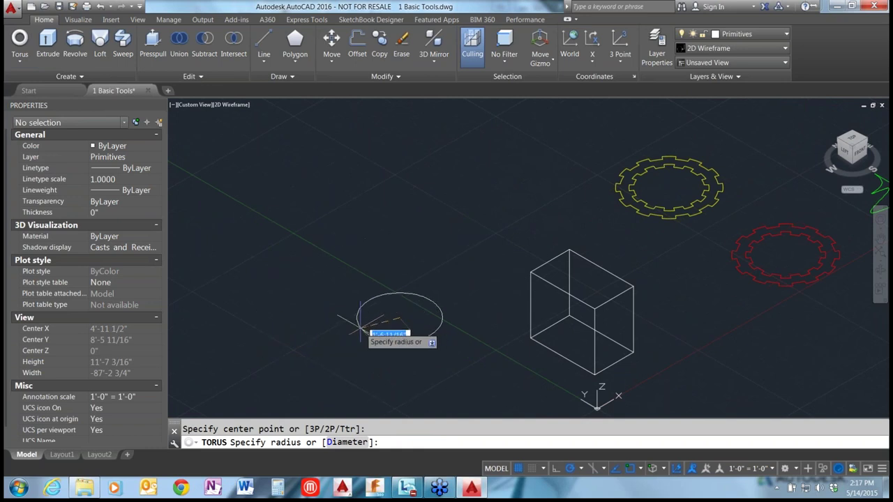
{"action": "left_click", "coordinate": [269, 321]}
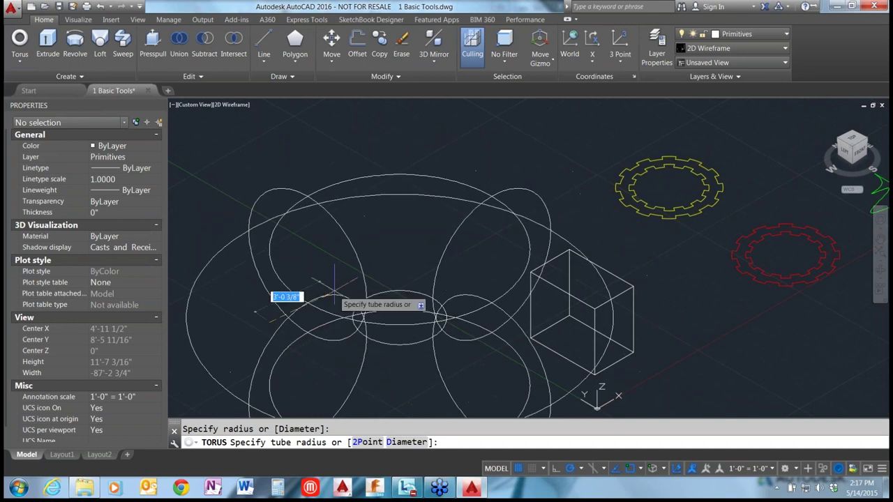
{"action": "scroll", "coordinate": [334, 286], "scroll_direction": "down", "scroll_amount": 3}
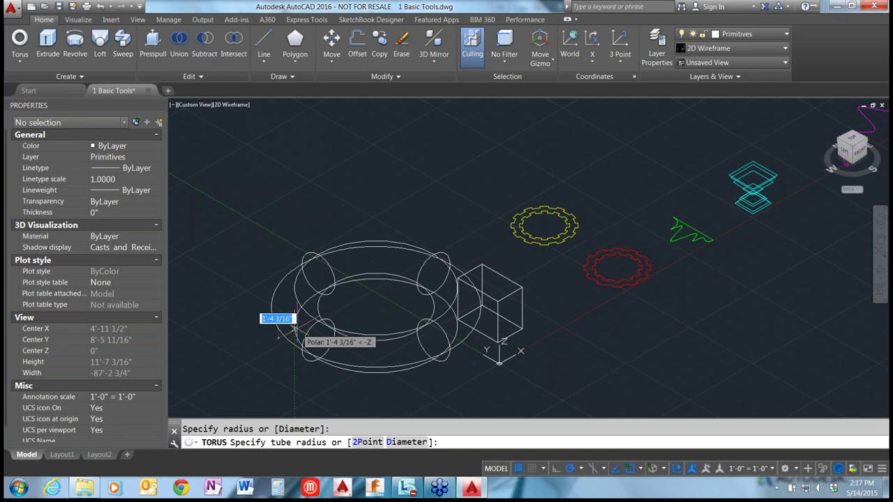
{"action": "type", "text": "1"}
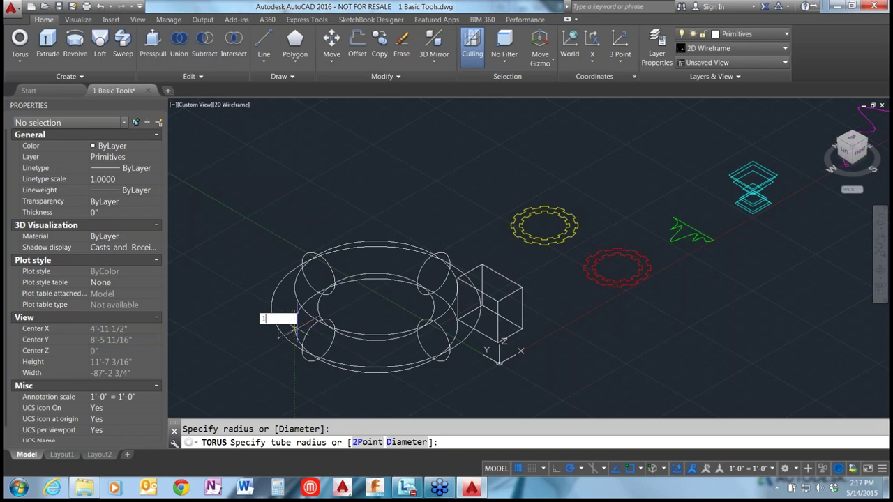
{"action": "key", "text": "Return"}
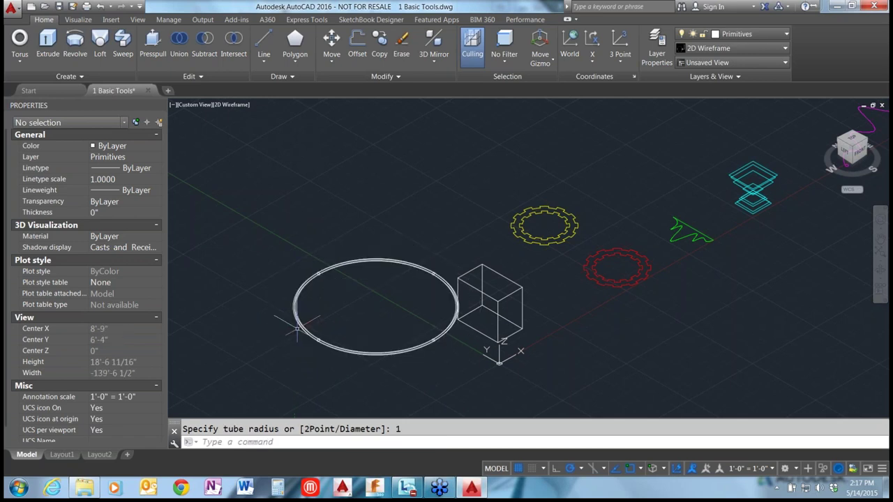
Extrude the red inner and outer gear outlines together to a height of 6 inches.
{"action": "scroll", "coordinate": [299, 331], "scroll_direction": "up", "scroll_amount": 3}
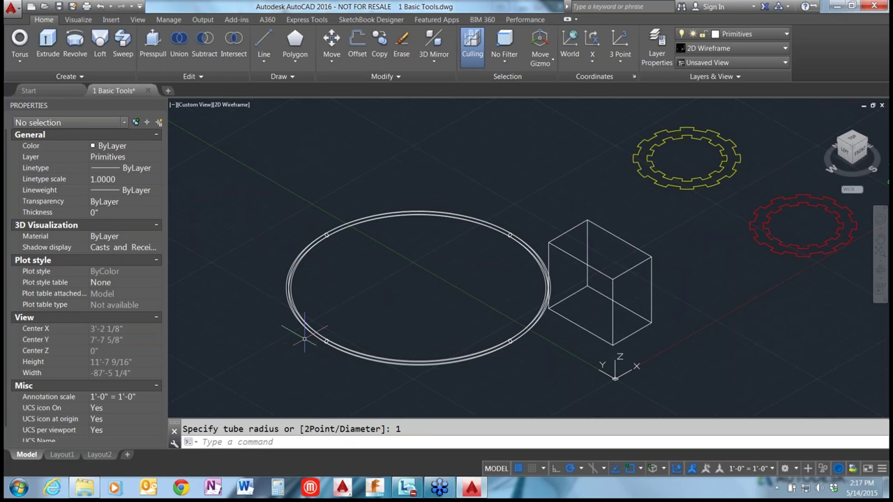
{"action": "scroll", "coordinate": [304, 338], "scroll_direction": "up", "scroll_amount": 3}
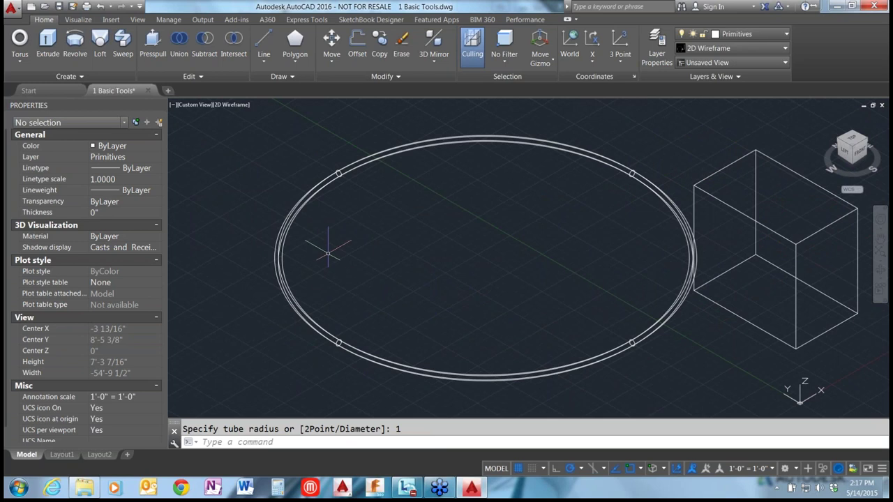
{"action": "scroll", "coordinate": [328, 253], "scroll_direction": "down", "scroll_amount": 2}
{"action": "scroll", "coordinate": [328, 253], "scroll_direction": "down", "scroll_amount": 2}
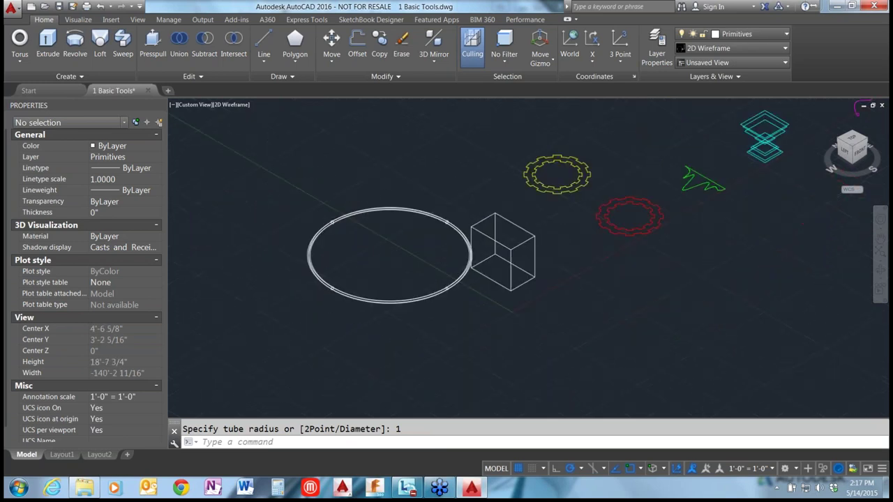
{"action": "scroll", "coordinate": [649, 150], "scroll_direction": "up", "scroll_amount": 2}
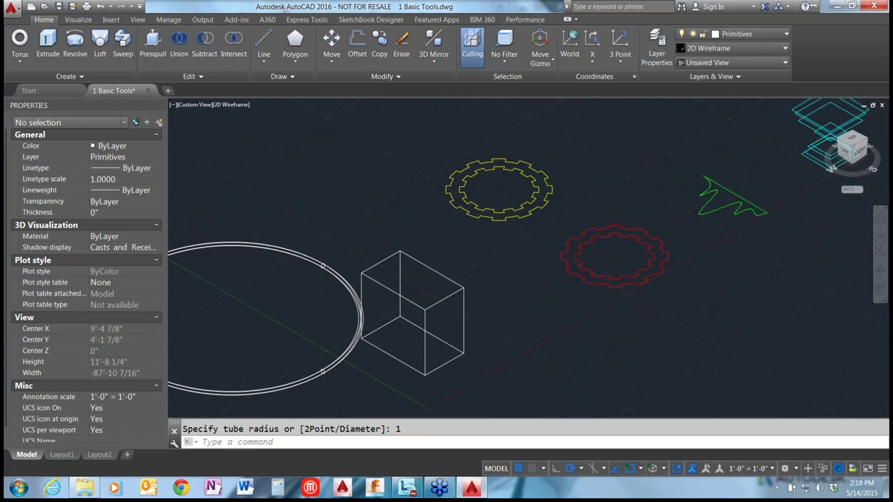
{"action": "scroll", "coordinate": [660, 212], "scroll_direction": "up", "scroll_amount": 2}
{"action": "scroll", "coordinate": [660, 213], "scroll_direction": "up", "scroll_amount": 2}
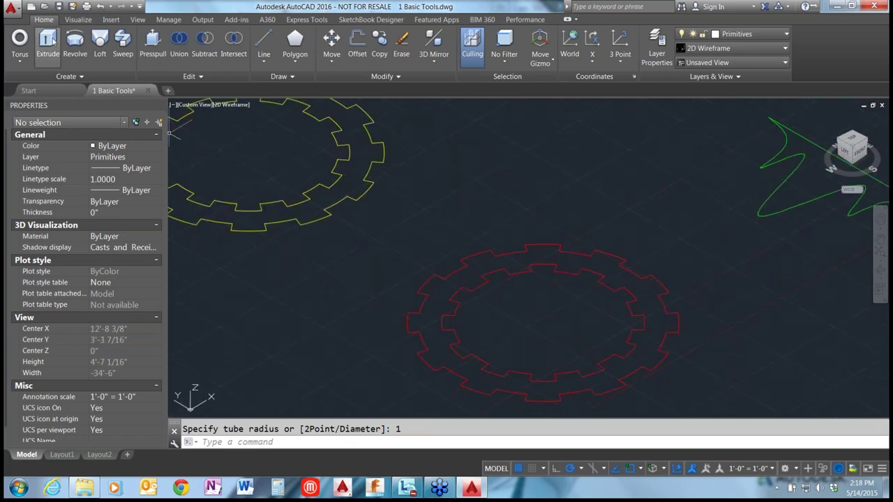
{"action": "left_click", "coordinate": [47, 45]}
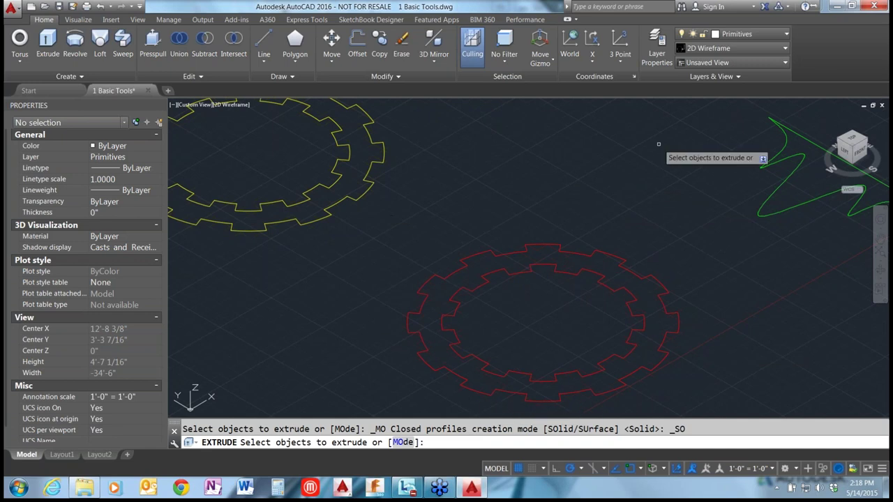
{"action": "left_click", "coordinate": [431, 371]}
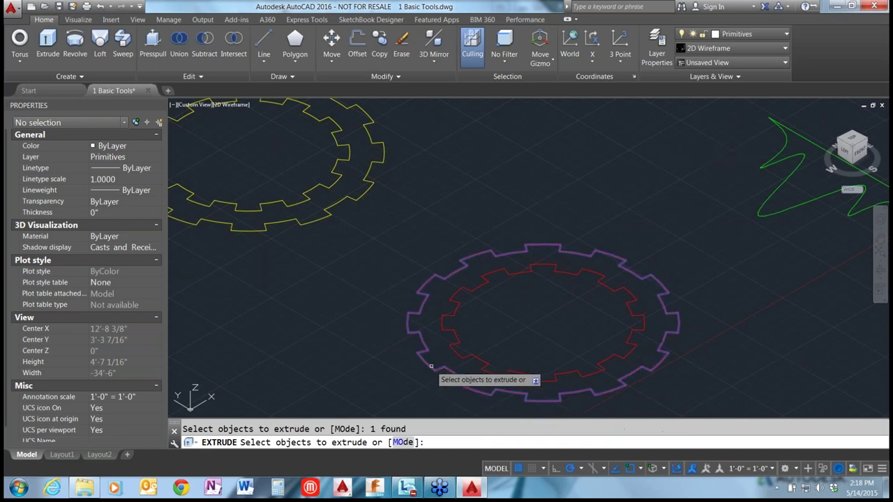
{"action": "left_click", "coordinate": [458, 355]}
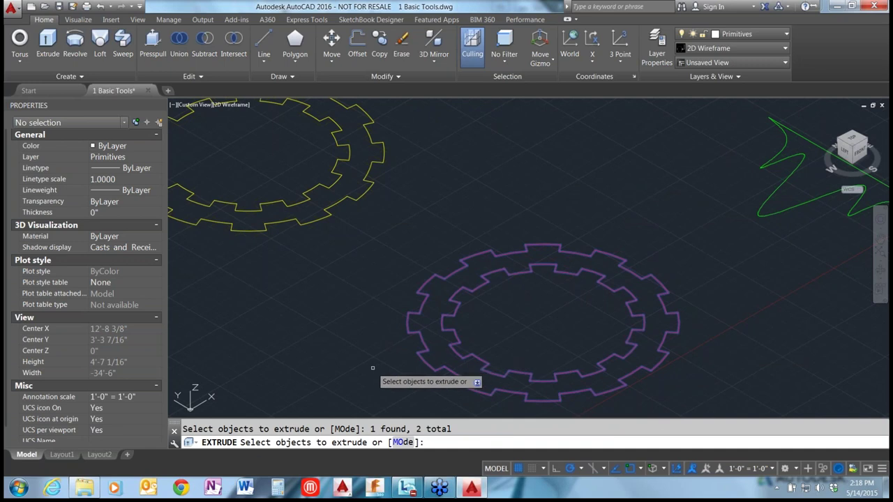
{"action": "key", "text": "Return"}
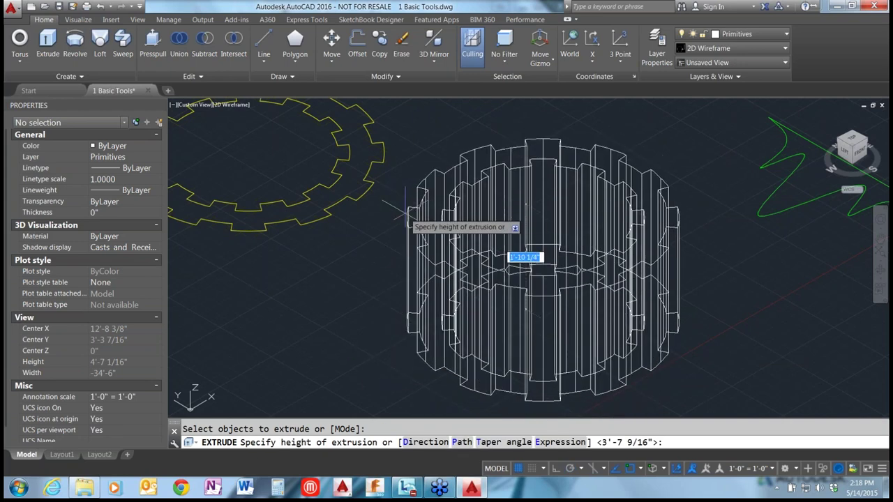
{"action": "type", "text": "6"}
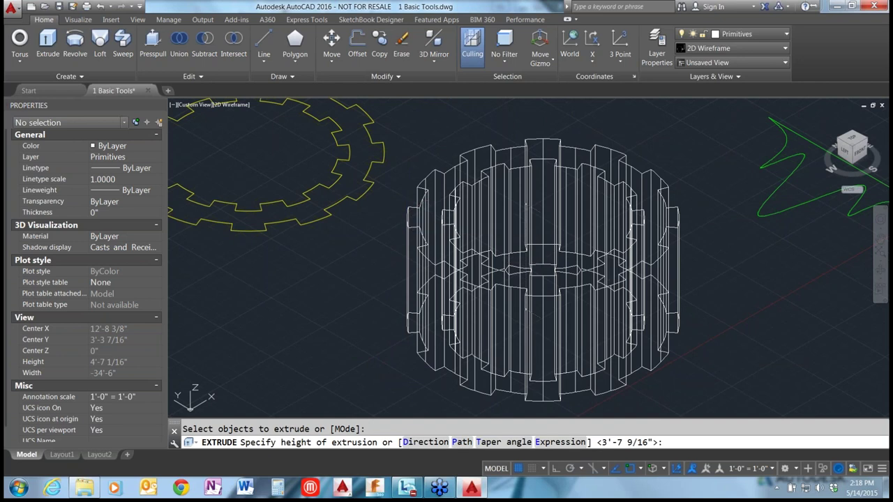
{"action": "key", "text": "Return"}
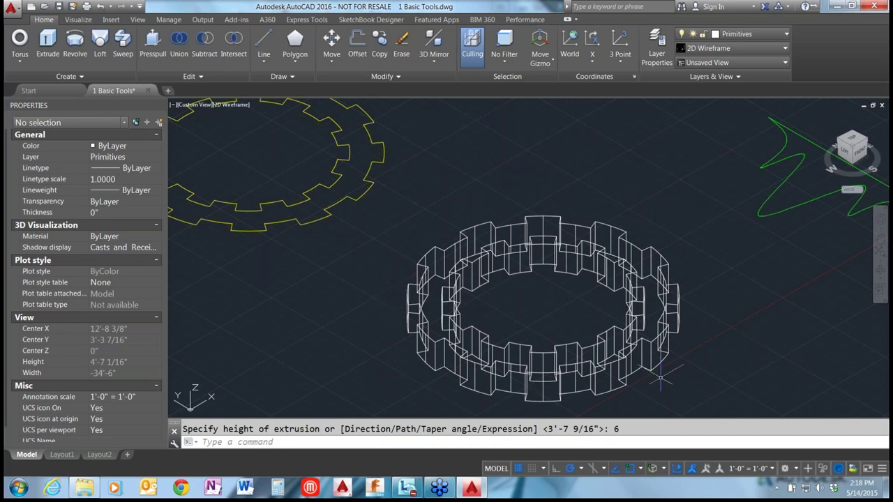
Change the viewport's visual style from 2D Wireframe to Hidden.
{"action": "scroll", "coordinate": [433, 392], "scroll_direction": "up", "scroll_amount": 2}
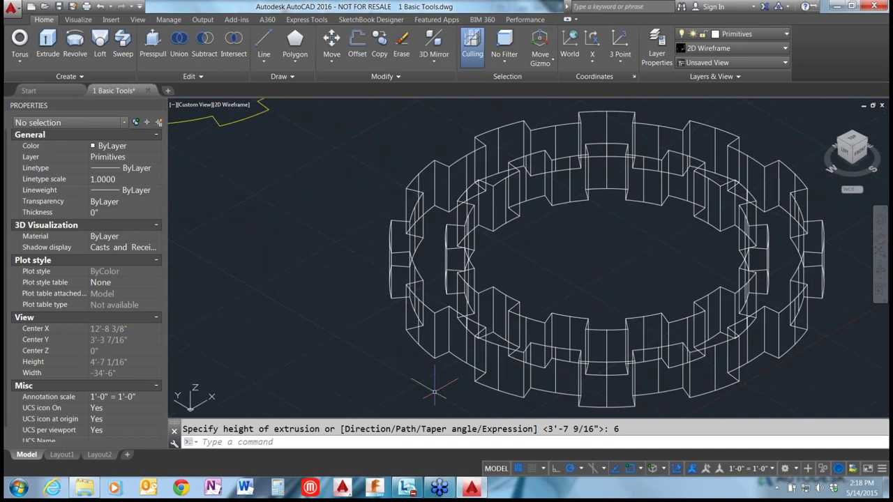
{"action": "scroll", "coordinate": [434, 392], "scroll_direction": "up", "scroll_amount": 4}
{"action": "scroll", "coordinate": [411, 301], "scroll_direction": "down", "scroll_amount": 4}
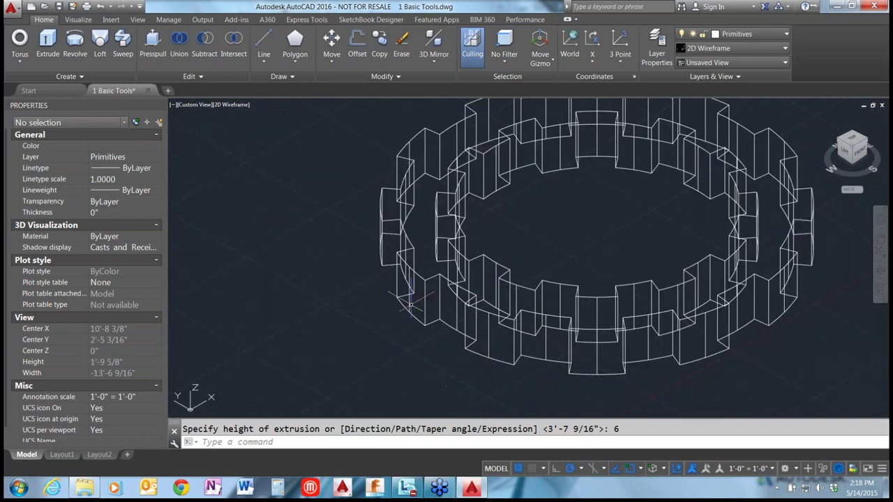
{"action": "scroll", "coordinate": [410, 301], "scroll_direction": "down", "scroll_amount": 4}
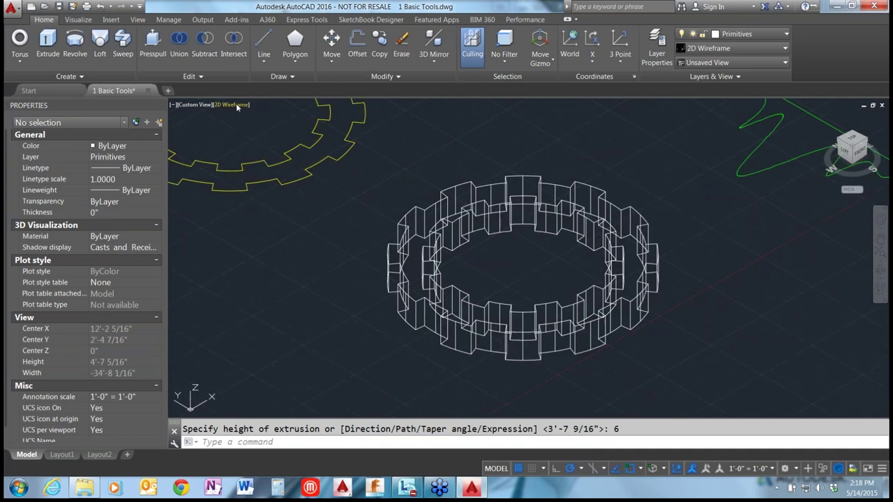
{"action": "left_click", "coordinate": [236, 104]}
{"action": "left_click", "coordinate": [237, 104]}
{"action": "left_click", "coordinate": [235, 105]}
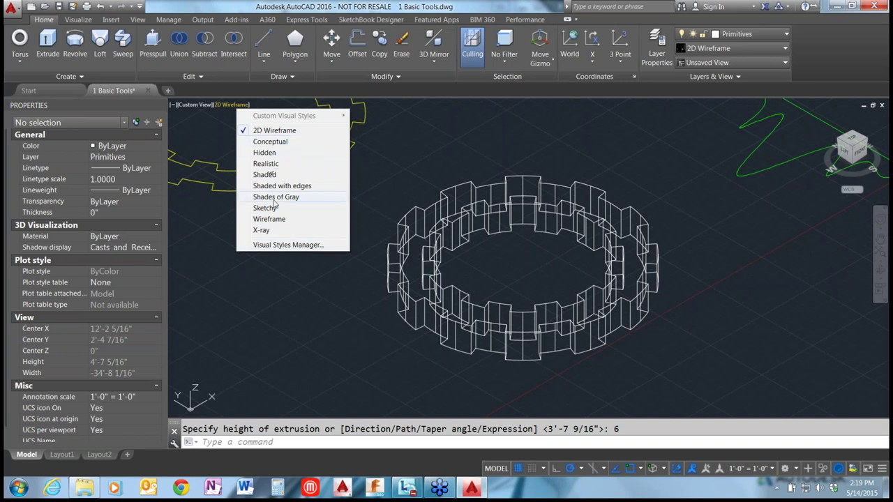
{"action": "left_click", "coordinate": [267, 152]}
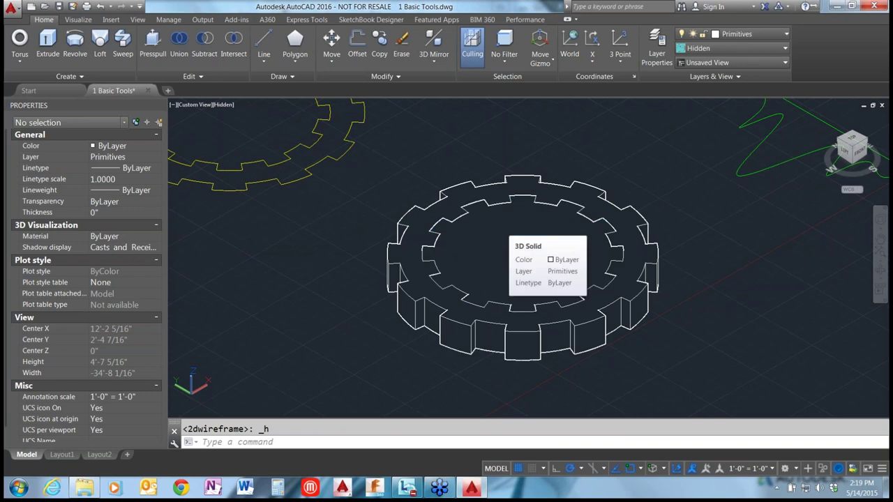
Try erasing the inner toothed solid from the extruded gear and undo the erasure.
{"action": "left_click", "coordinate": [394, 253]}
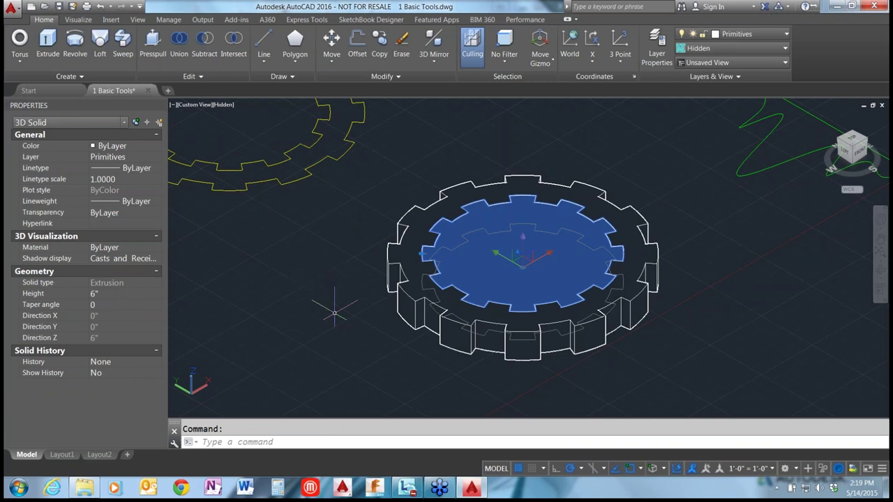
{"action": "key", "text": "Escape"}
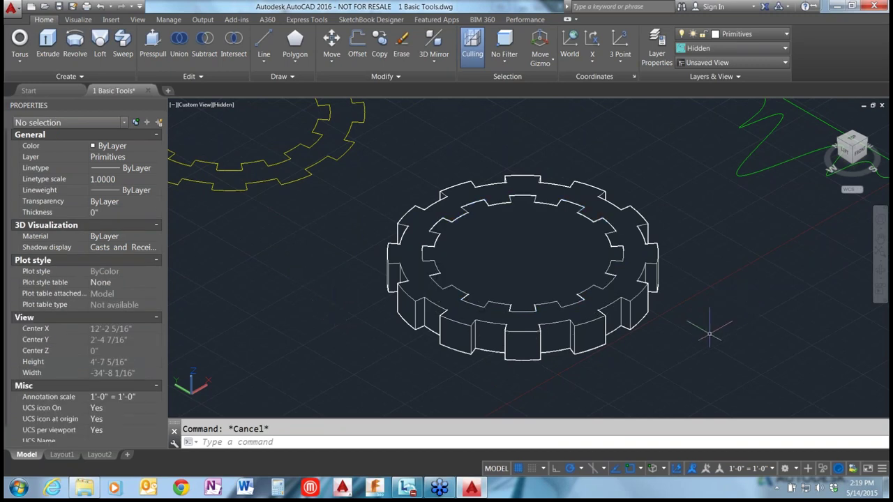
{"action": "scroll", "coordinate": [709, 334], "scroll_direction": "down", "scroll_amount": 2}
{"action": "scroll", "coordinate": [463, 324], "scroll_direction": "up", "scroll_amount": 1}
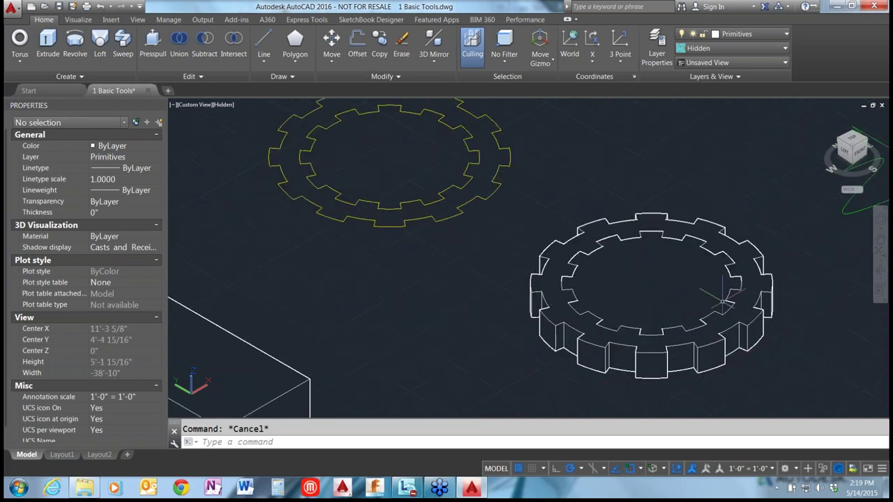
{"action": "left_click", "coordinate": [664, 259]}
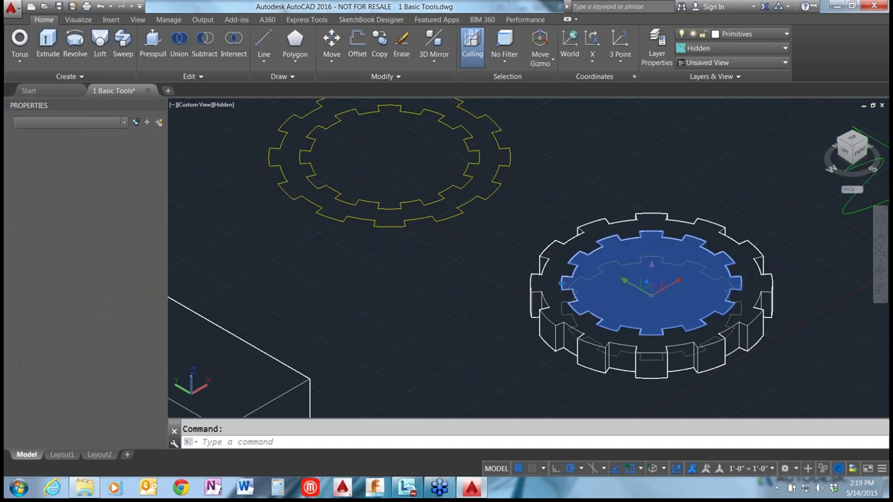
{"action": "key", "text": "Delete"}
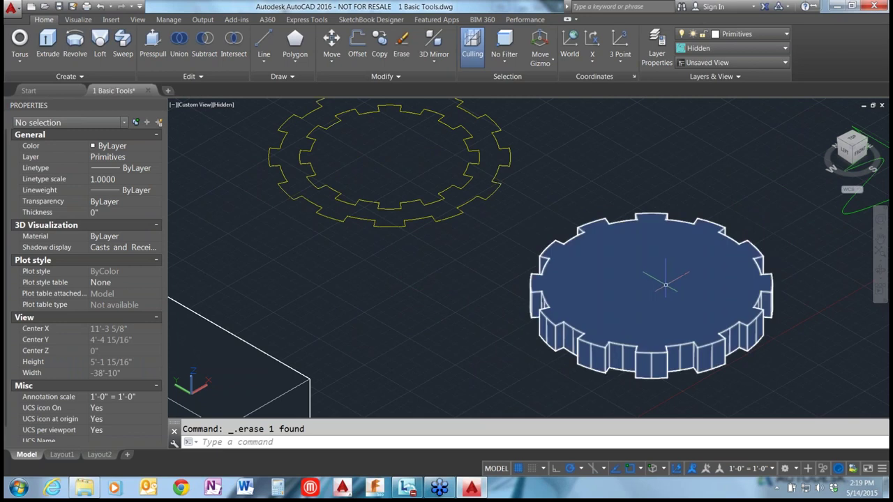
{"action": "key", "text": "ctrl+z"}
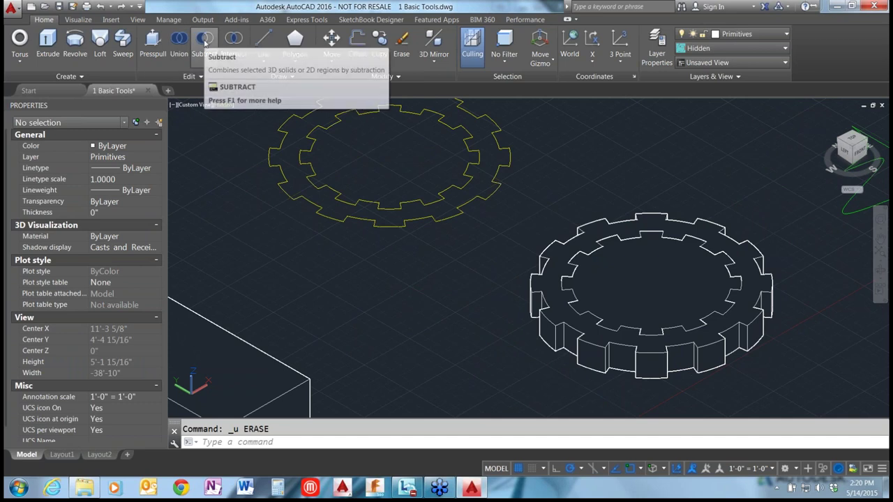
Subtract the inner toothed solid from the outer gear solid to cut a hollow ring.
{"action": "left_click", "coordinate": [205, 44]}
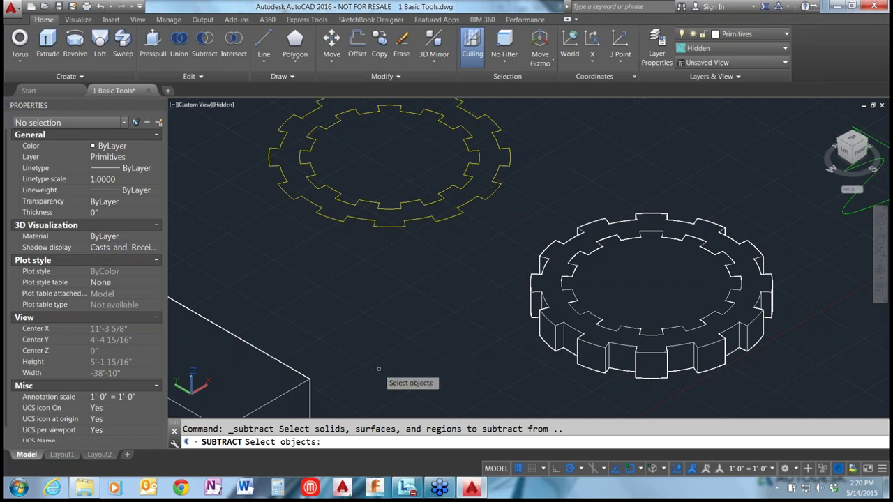
{"action": "left_click", "coordinate": [254, 397]}
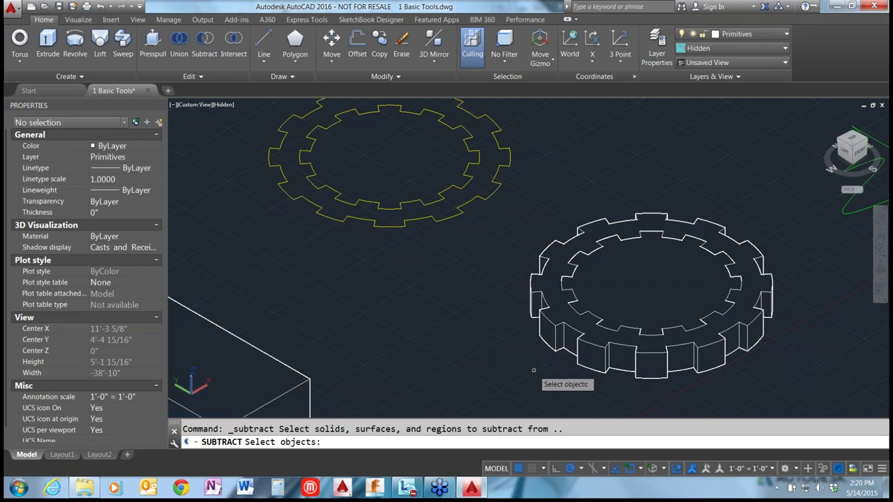
{"action": "left_click", "coordinate": [543, 341]}
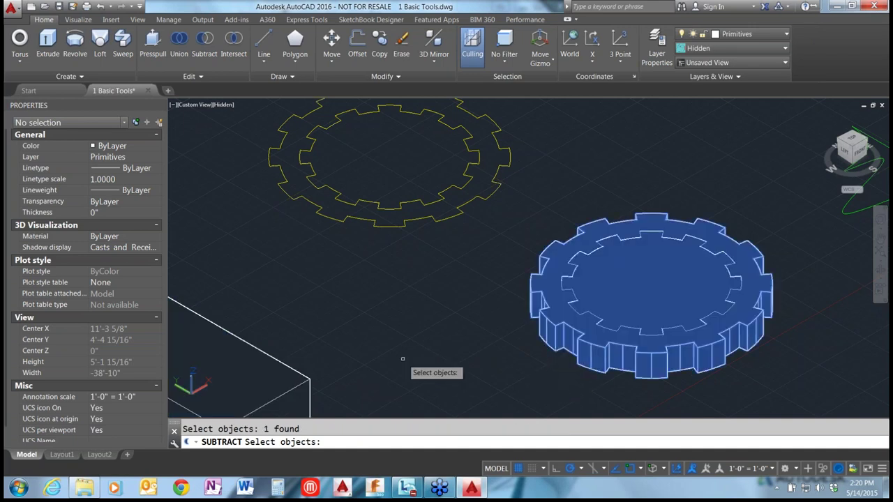
{"action": "key", "text": "Return"}
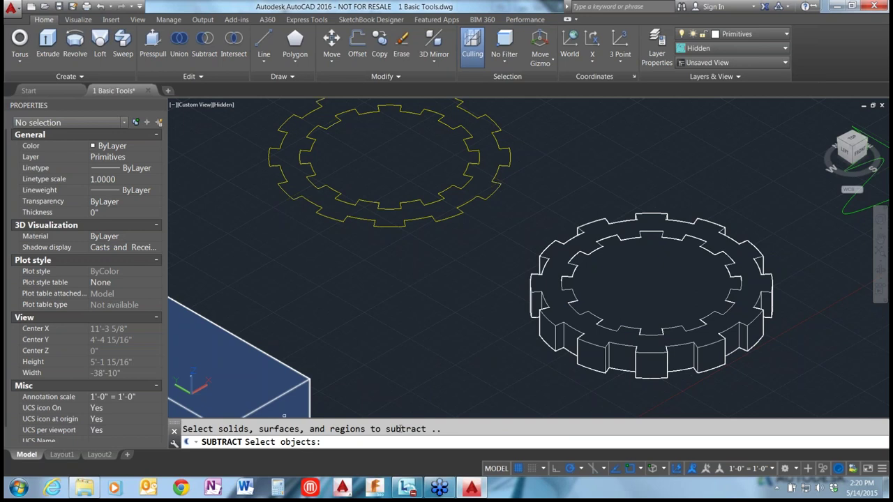
{"action": "left_click", "coordinate": [636, 237]}
{"action": "key", "text": "Return"}
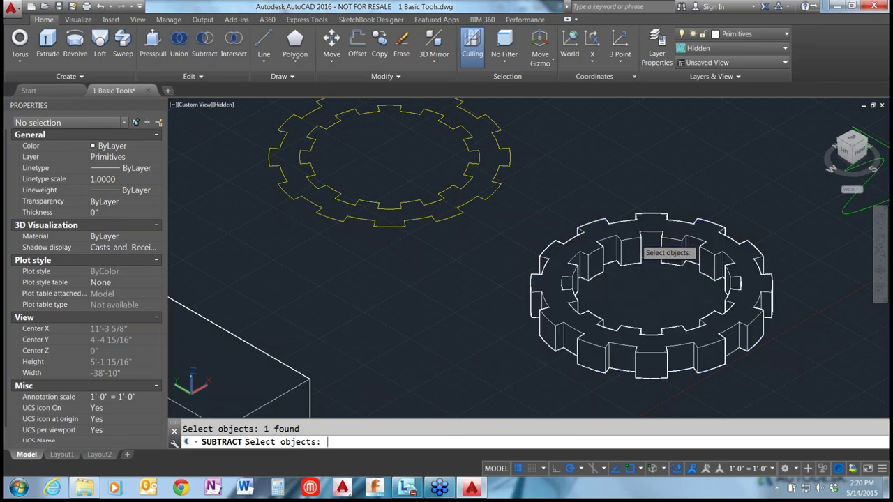
{"action": "key", "text": "Return"}
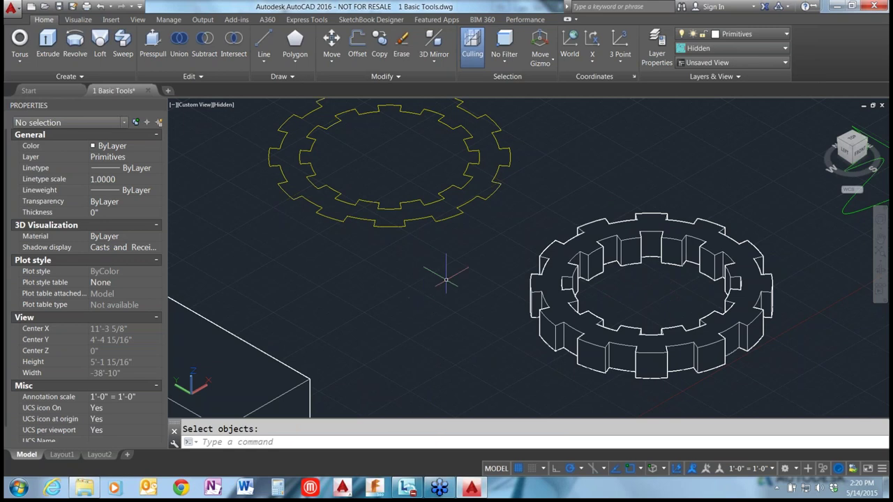
Use Presspull to extrude the bounded area between the two yellow gear outlines to a height of 6 inches.
{"action": "middle_click_drag", "start_coordinate": [446, 282], "coordinate": [537, 355], "text": "shift"}
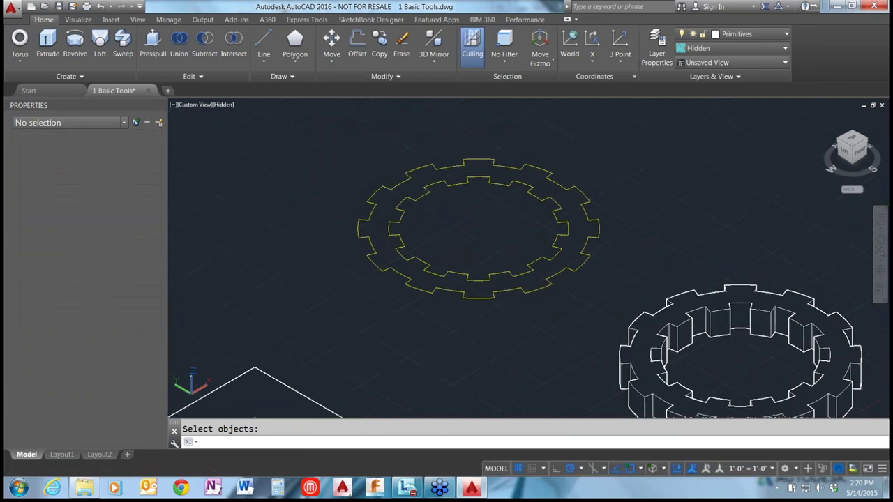
{"action": "key", "text": "Escape"}
{"action": "scroll", "coordinate": [592, 300], "scroll_direction": "down", "scroll_amount": 3}
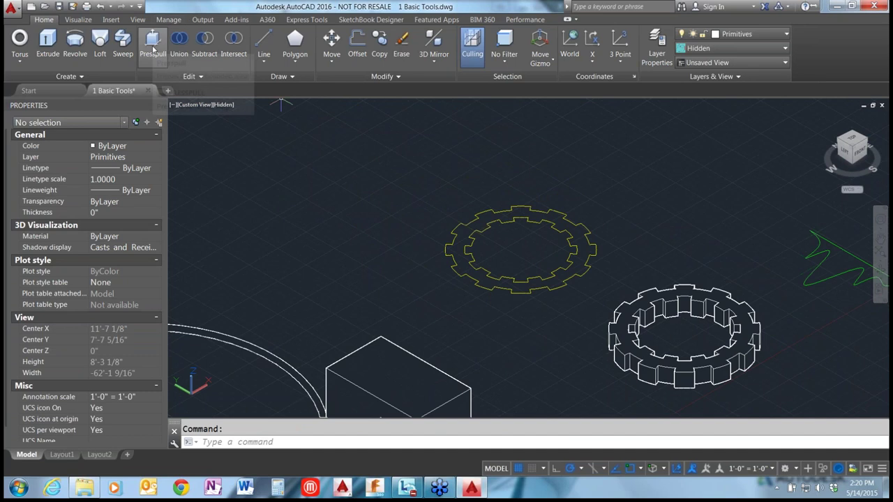
{"action": "left_click", "coordinate": [153, 48]}
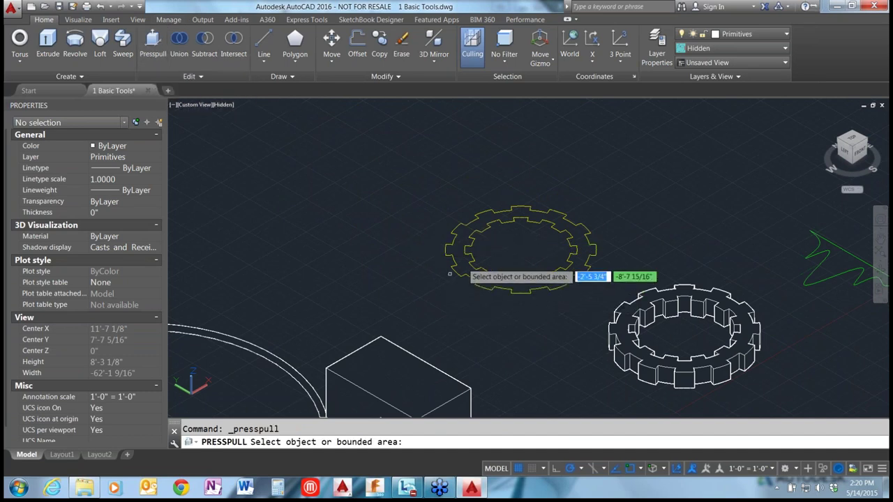
{"action": "scroll", "coordinate": [454, 272], "scroll_direction": "up", "scroll_amount": 3}
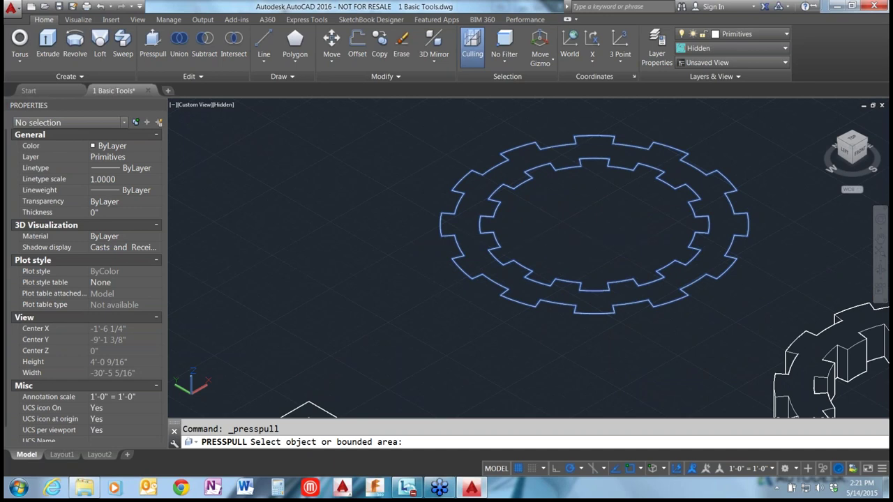
{"action": "left_click", "coordinate": [459, 226]}
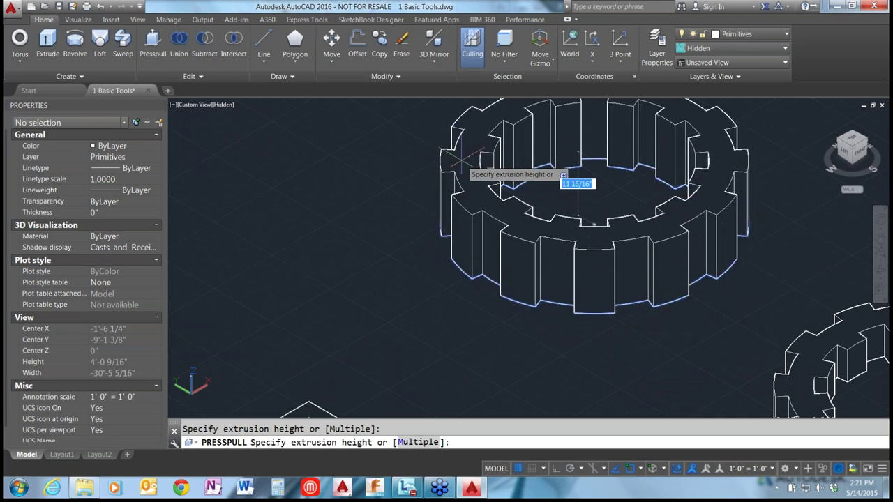
{"action": "type", "text": "6"}
{"action": "key", "text": "Return"}
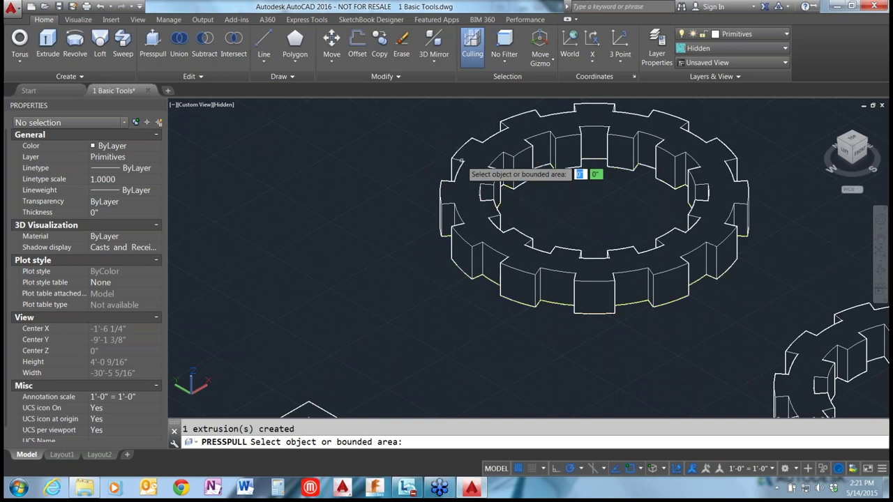
{"action": "scroll", "coordinate": [371, 155], "scroll_direction": "down", "scroll_amount": 2}
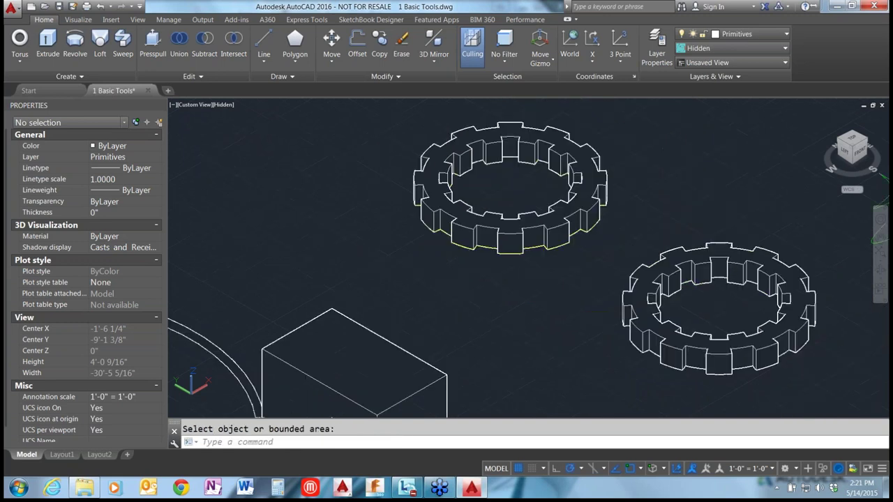
Try using Presspull to pull one outer tooth face of the upper gear ring well beyond the ring, and undo the extrusion.
{"action": "scroll", "coordinate": [373, 216], "scroll_direction": "down", "scroll_amount": 2}
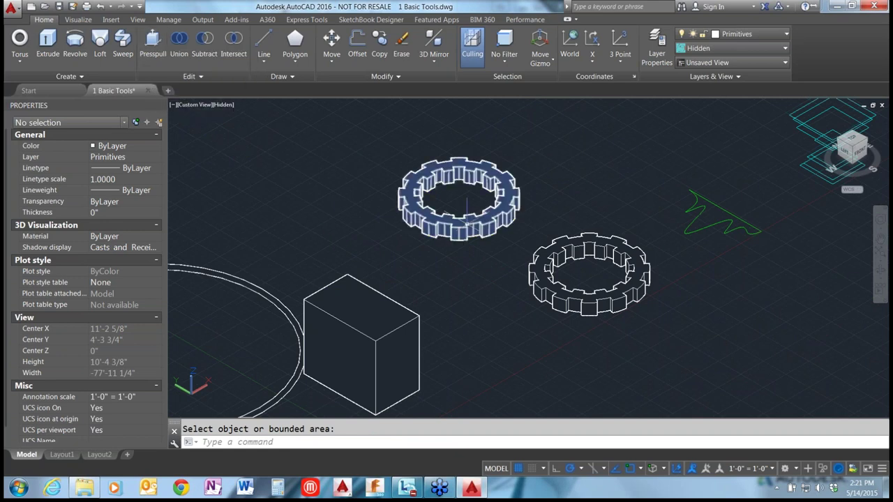
{"action": "scroll", "coordinate": [499, 203], "scroll_direction": "up", "scroll_amount": 5}
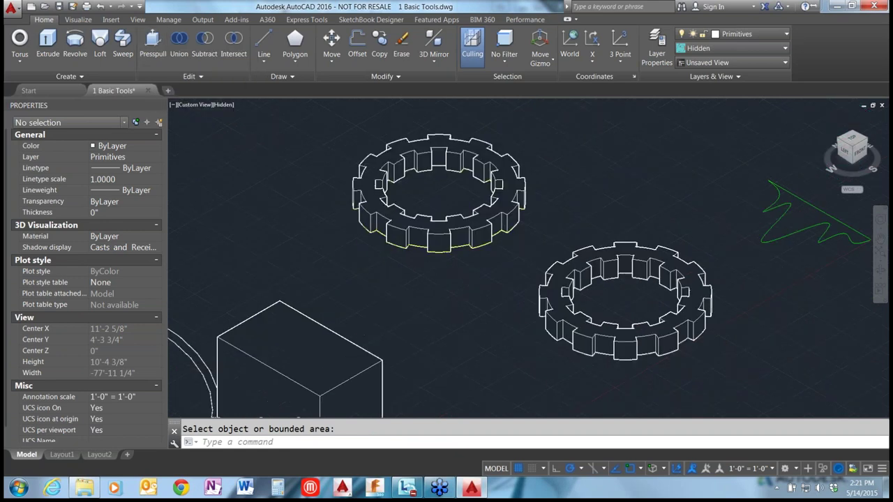
{"action": "scroll", "coordinate": [502, 222], "scroll_direction": "up", "scroll_amount": 2}
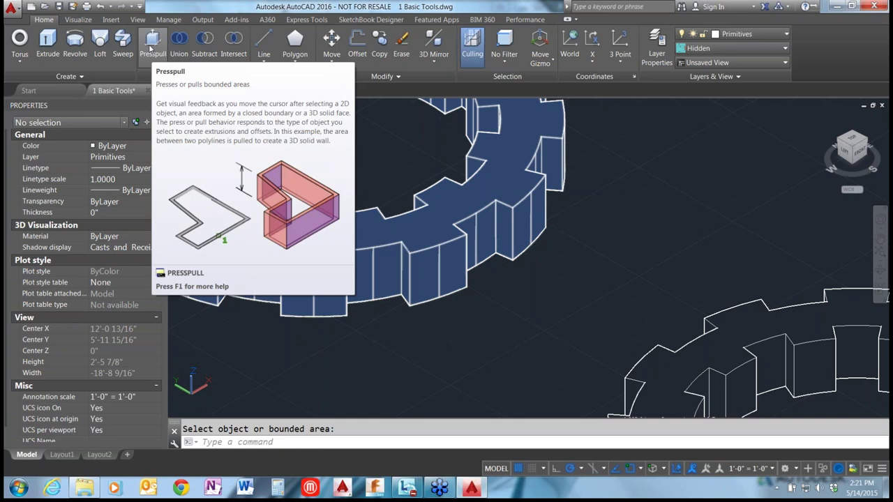
{"action": "left_click", "coordinate": [151, 46]}
{"action": "left_click", "coordinate": [494, 245]}
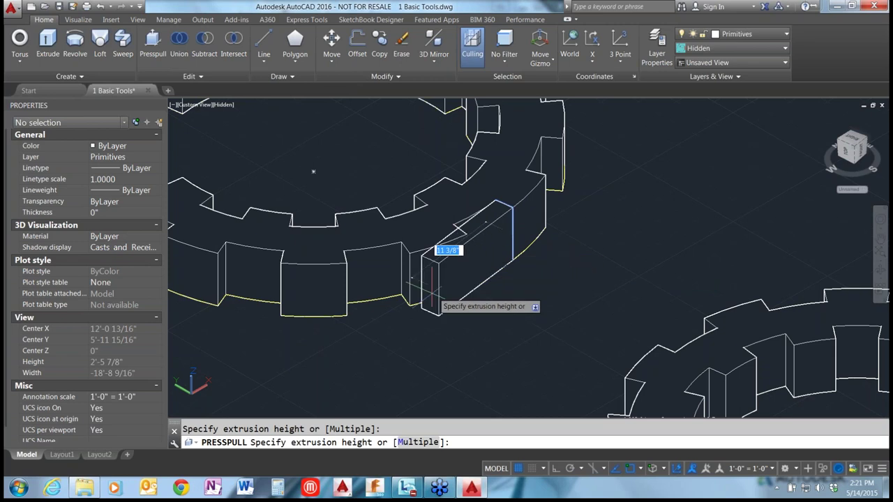
{"action": "left_click", "coordinate": [279, 385]}
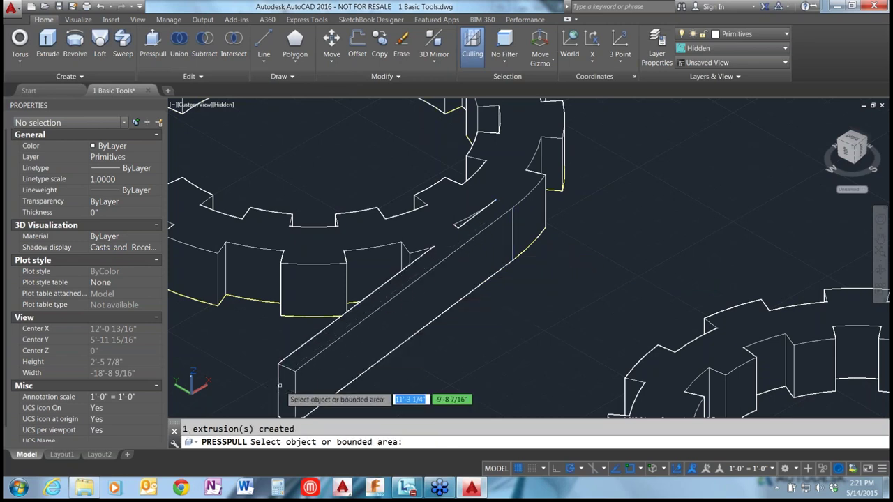
{"action": "scroll", "coordinate": [606, 228], "scroll_direction": "down", "scroll_amount": 2}
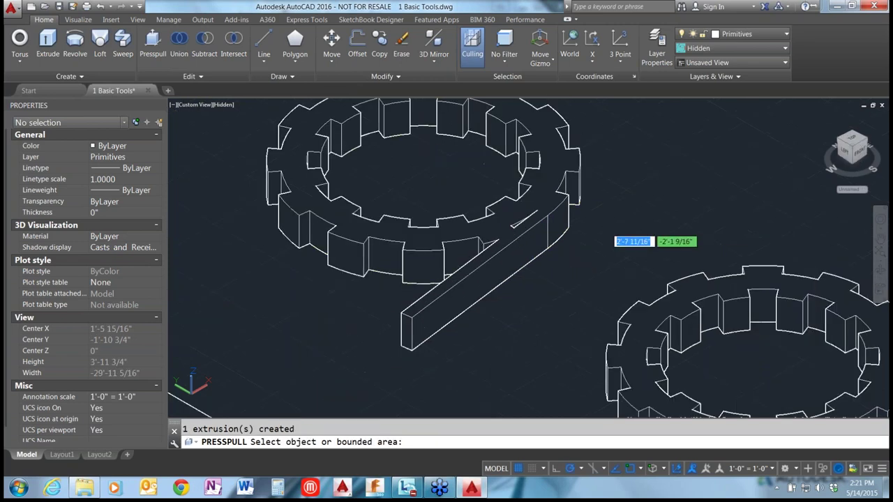
{"action": "key", "text": "Return"}
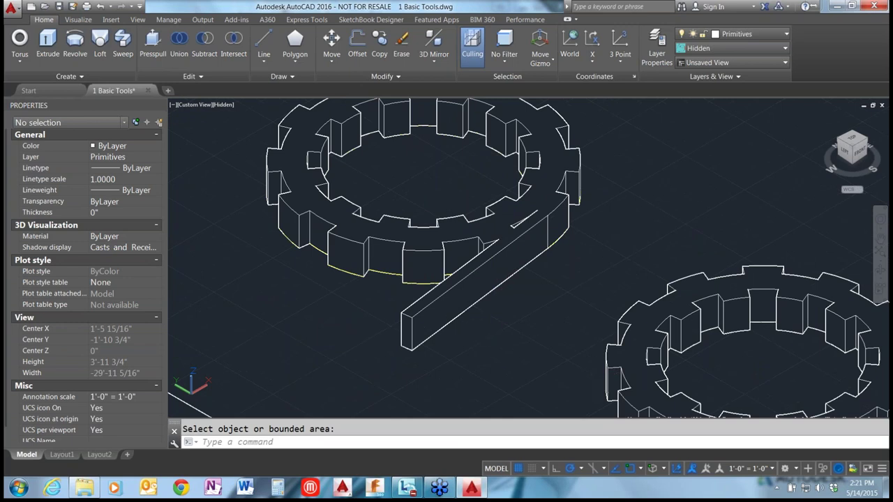
{"action": "key", "text": "ctrl+z"}
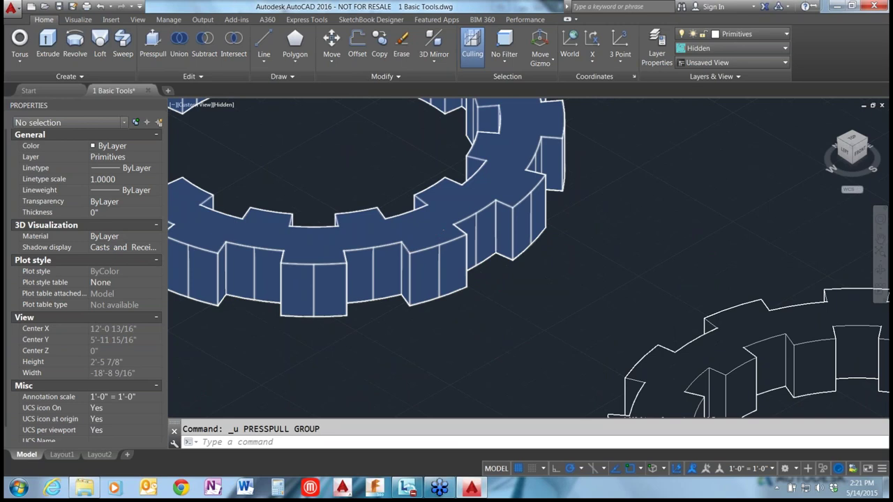
Revolve the green spline profile 180 degrees, using the straight green line as the axis object, to create a half-turned solid.
{"action": "scroll", "coordinate": [412, 307], "scroll_direction": "down", "scroll_amount": 5}
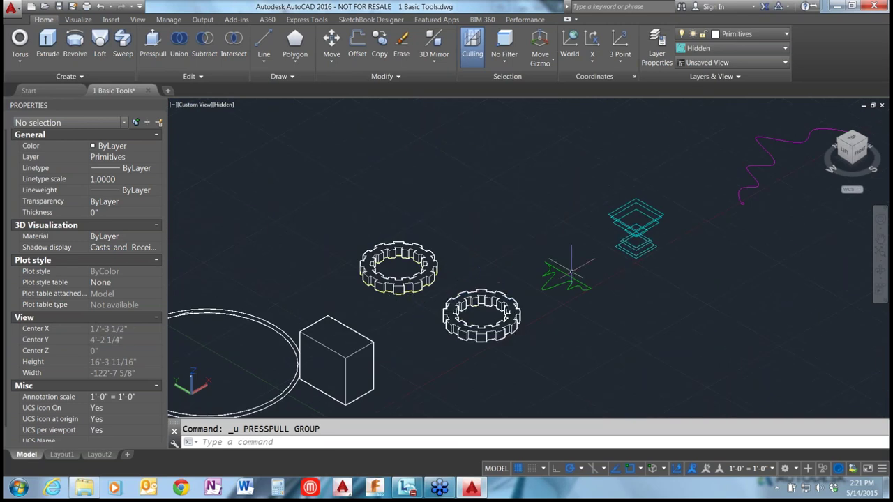
{"action": "scroll", "coordinate": [571, 271], "scroll_direction": "up", "scroll_amount": 2}
{"action": "scroll", "coordinate": [566, 285], "scroll_direction": "up", "scroll_amount": 6}
{"action": "middle_click_drag", "start_coordinate": [565, 285], "coordinate": [634, 215], "text": "shift"}
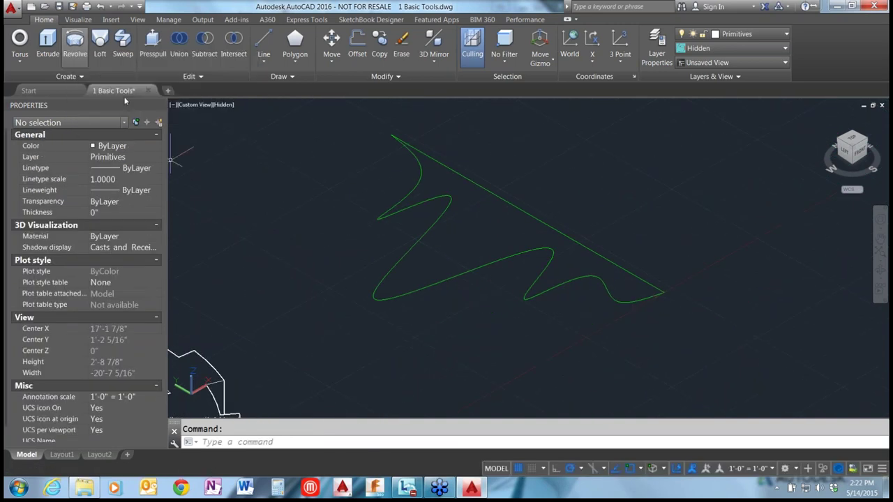
{"action": "left_click", "coordinate": [417, 184]}
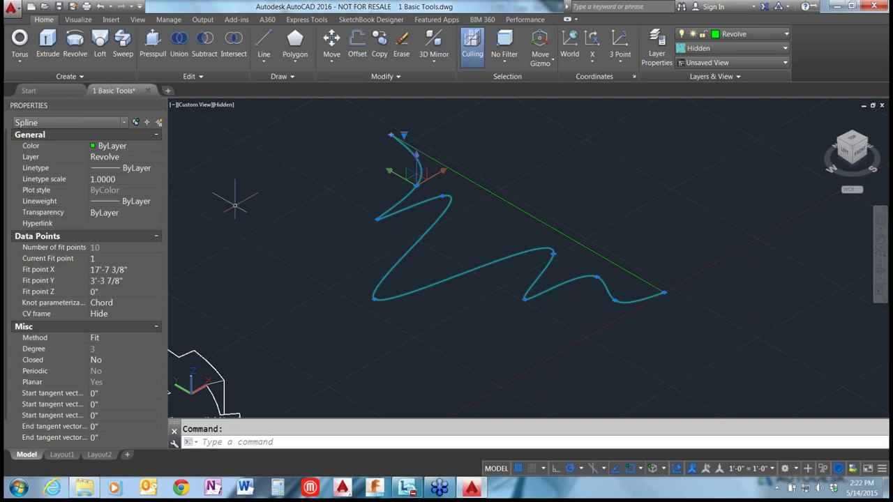
{"action": "key", "text": "Escape"}
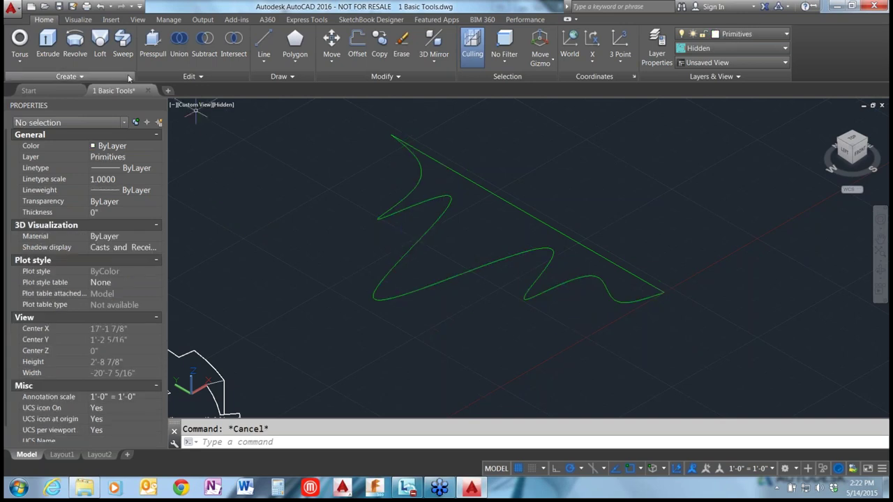
{"action": "left_click", "coordinate": [75, 43]}
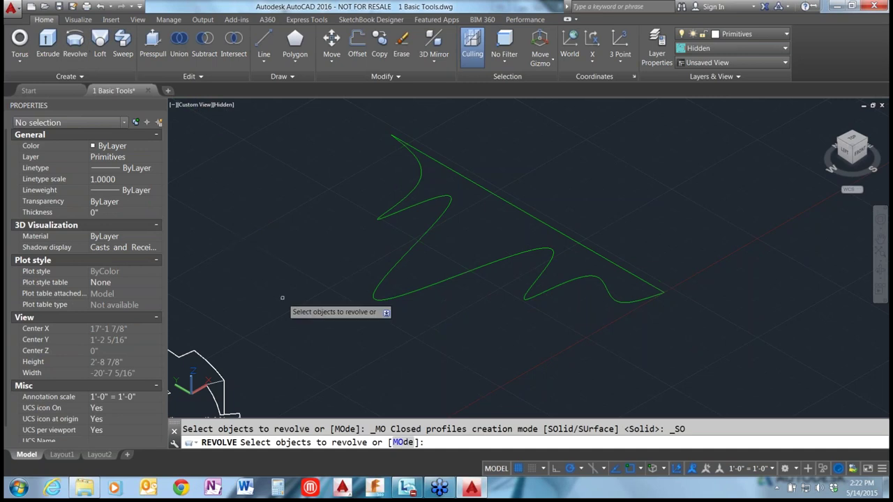
{"action": "left_click", "coordinate": [470, 271]}
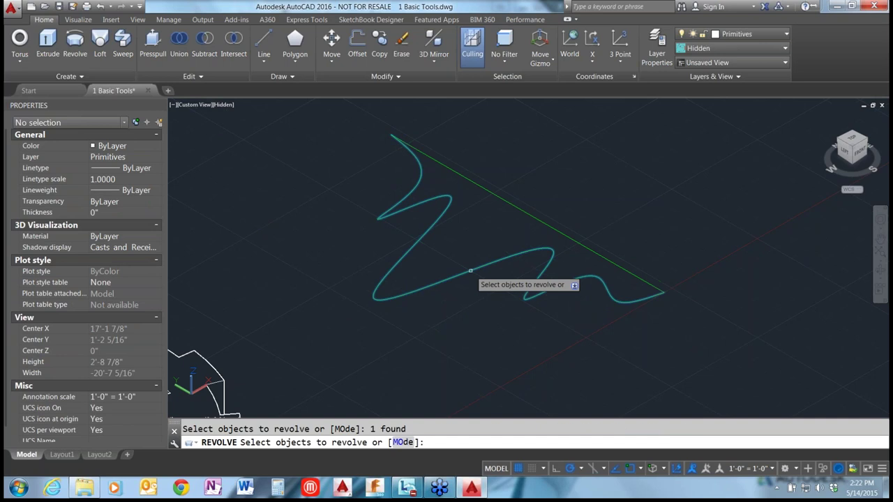
{"action": "key", "text": "Return"}
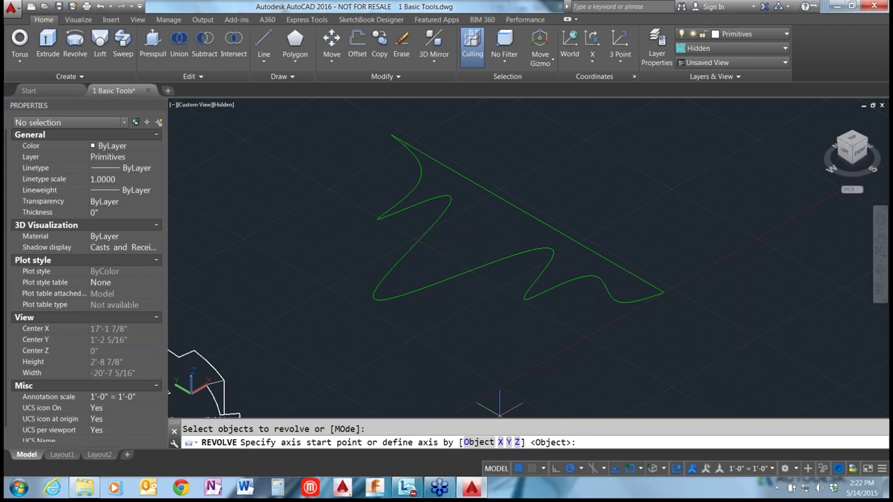
{"action": "left_click", "coordinate": [468, 445]}
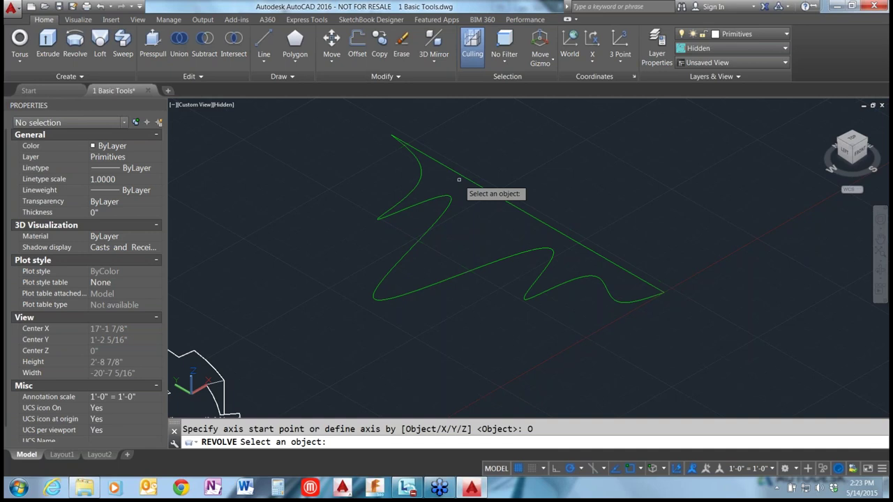
{"action": "left_click", "coordinate": [522, 210]}
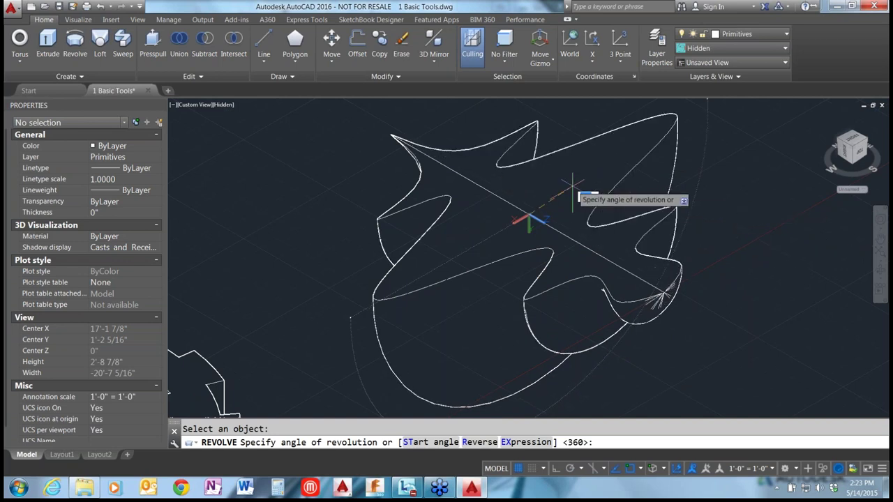
{"action": "type", "text": "180"}
{"action": "key", "text": "Return"}
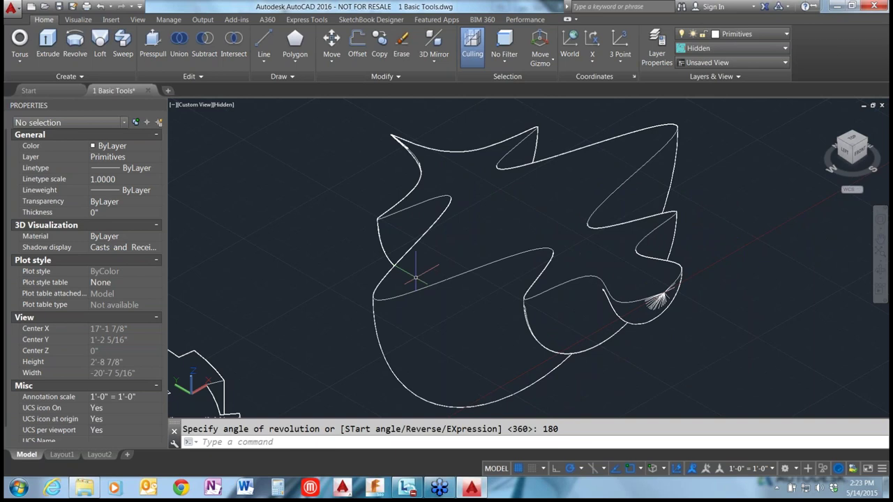
Return to the Home view of the whole model and switch the view projection from Perspective to Parallel.
{"action": "scroll", "coordinate": [376, 239], "scroll_direction": "down", "scroll_amount": 2}
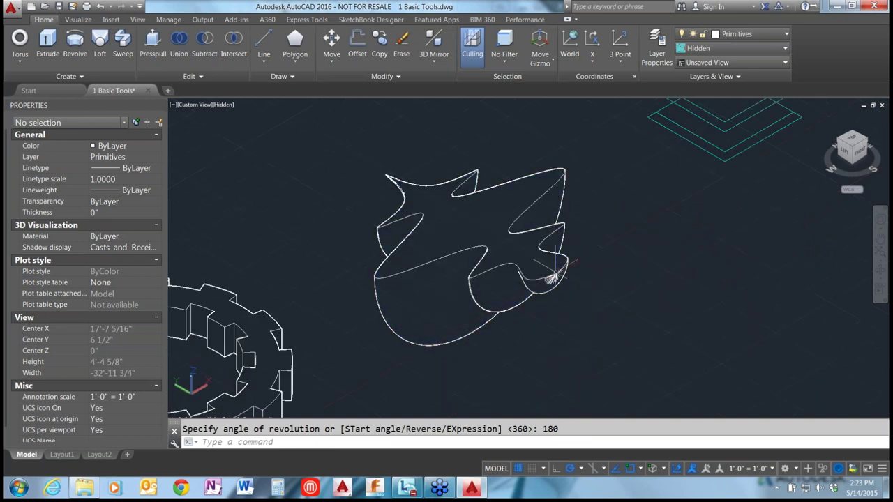
{"action": "middle_click_drag", "start_coordinate": [553, 278], "coordinate": [482, 245], "text": "shift"}
{"action": "key", "text": "Return"}
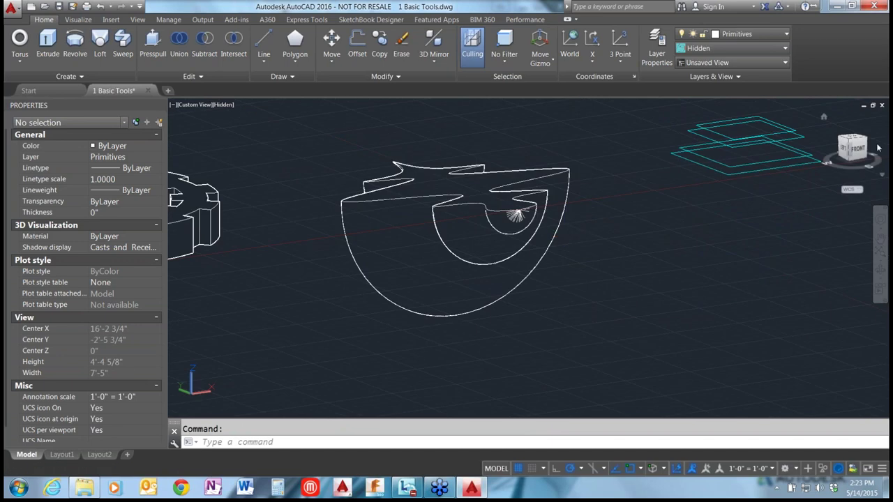
{"action": "left_click", "coordinate": [823, 118]}
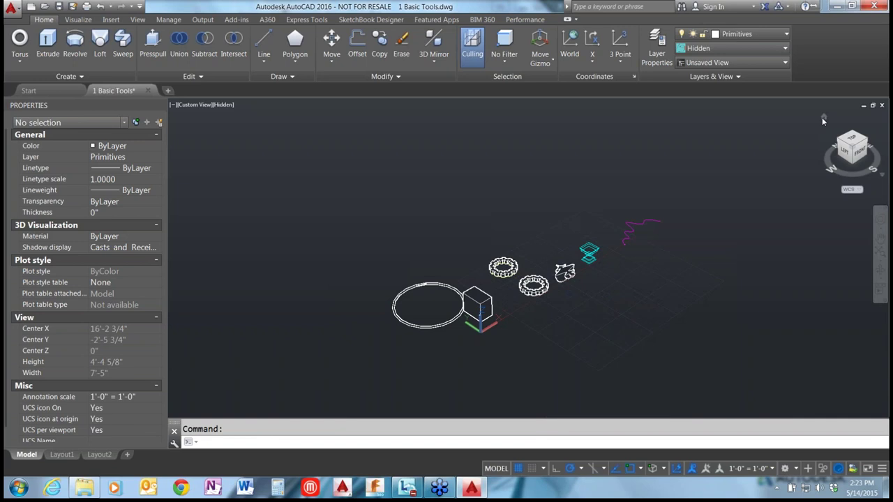
{"action": "left_click", "coordinate": [881, 174]}
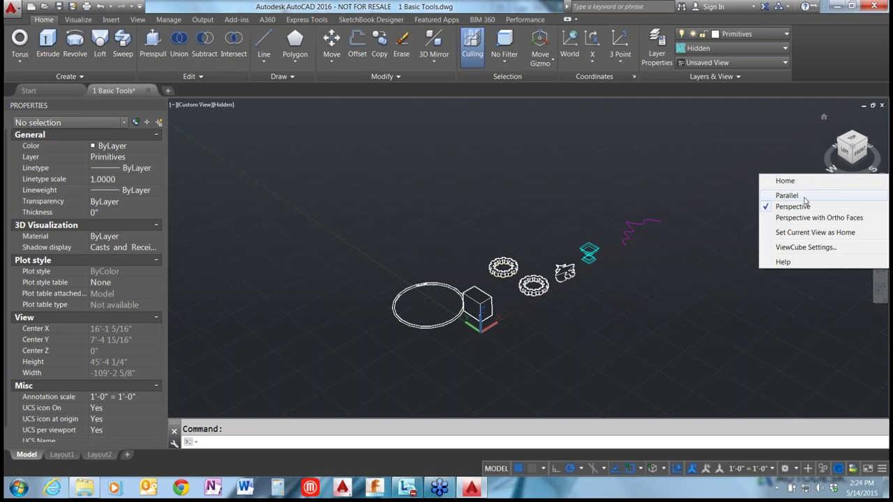
{"action": "left_click", "coordinate": [796, 197]}
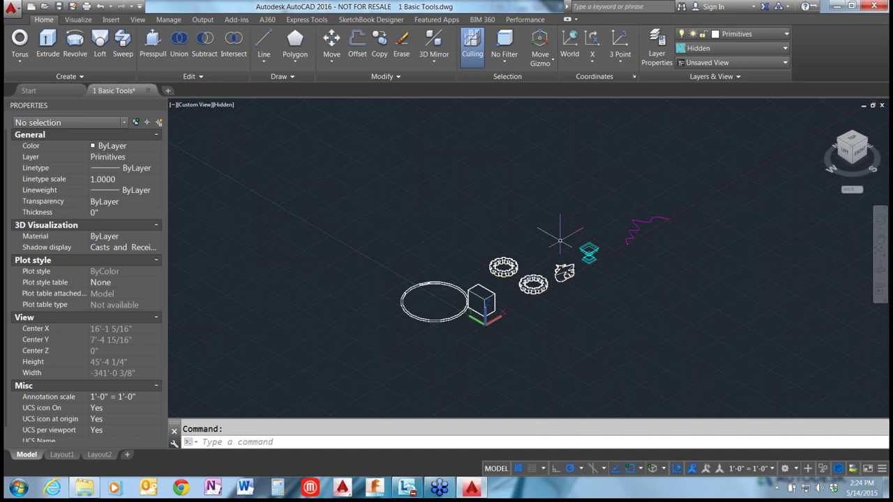
{"action": "scroll", "coordinate": [589, 251], "scroll_direction": "up", "scroll_amount": 8}
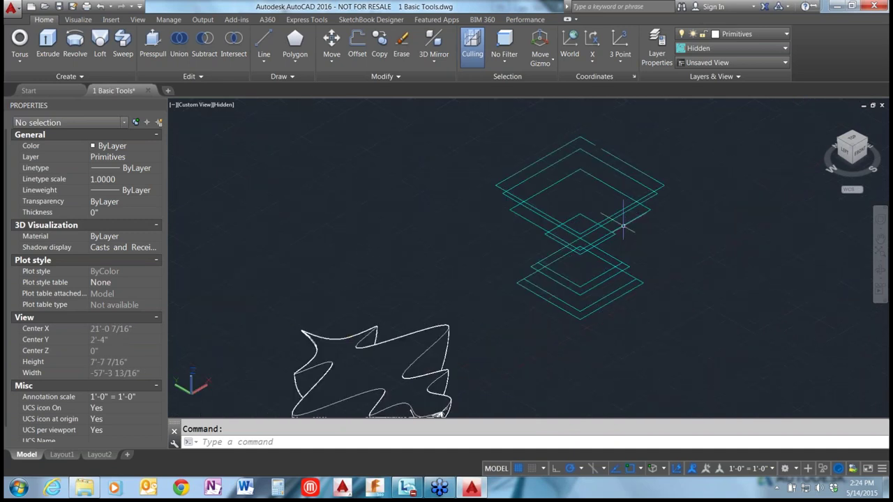
{"action": "scroll", "coordinate": [601, 224], "scroll_direction": "up", "scroll_amount": 2}
{"action": "scroll", "coordinate": [580, 222], "scroll_direction": "down", "scroll_amount": 2}
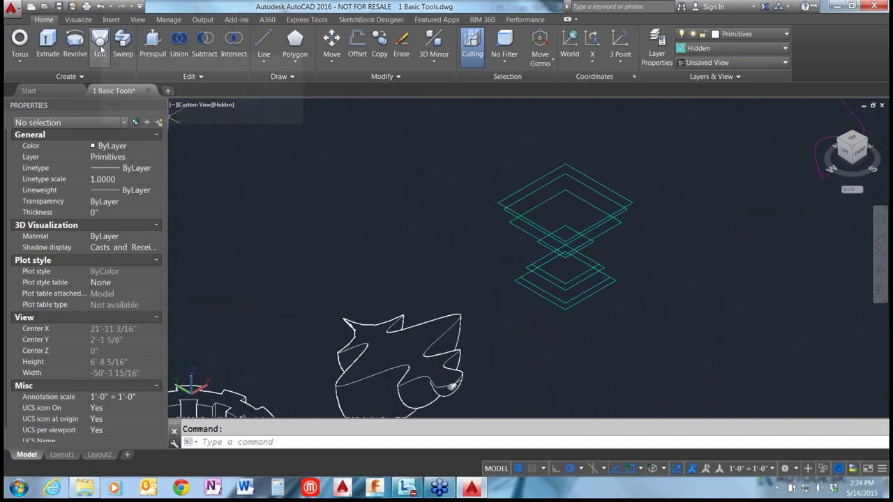
{"action": "left_click", "coordinate": [100, 42]}
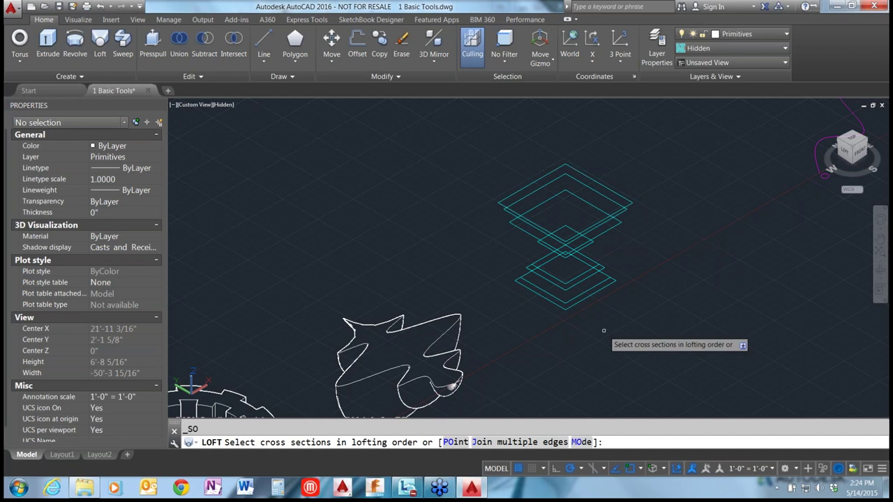
{"action": "key", "text": "Escape"}
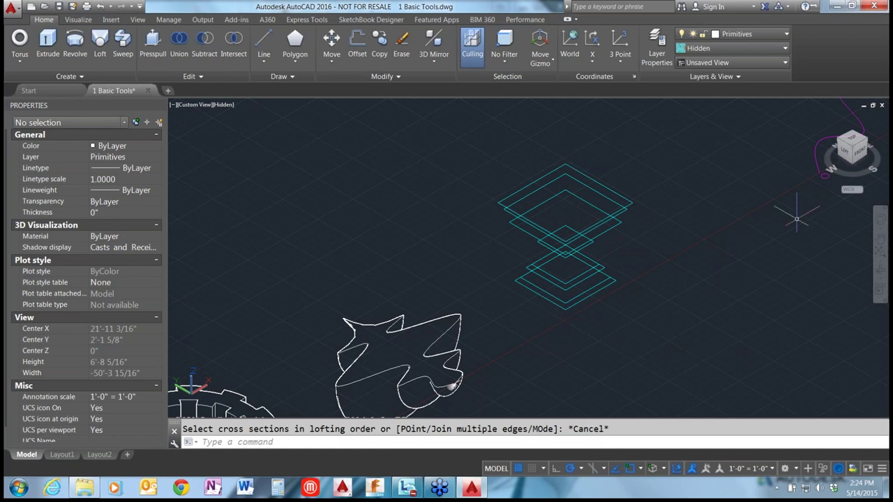
Examine the elevations of several stacked cyan loft rectangles, from lowest to highest, in the Front view and return to the Home view.
{"action": "left_click", "coordinate": [861, 149]}
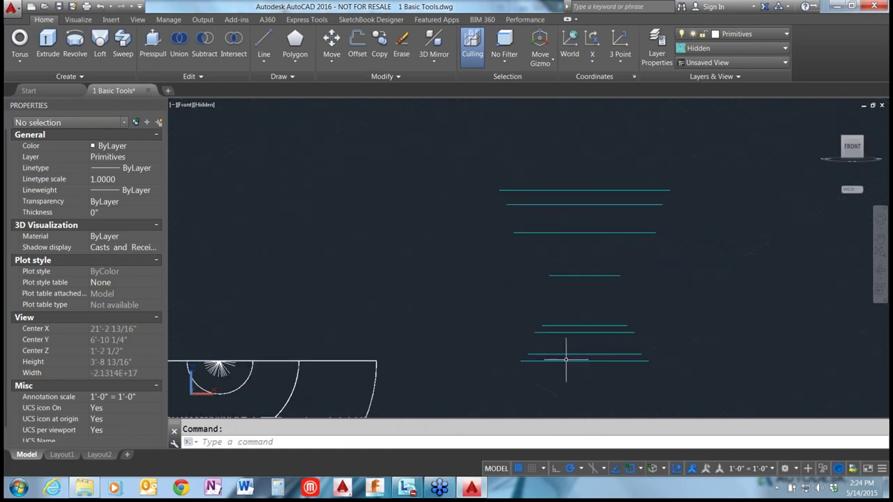
{"action": "left_click", "coordinate": [566, 360]}
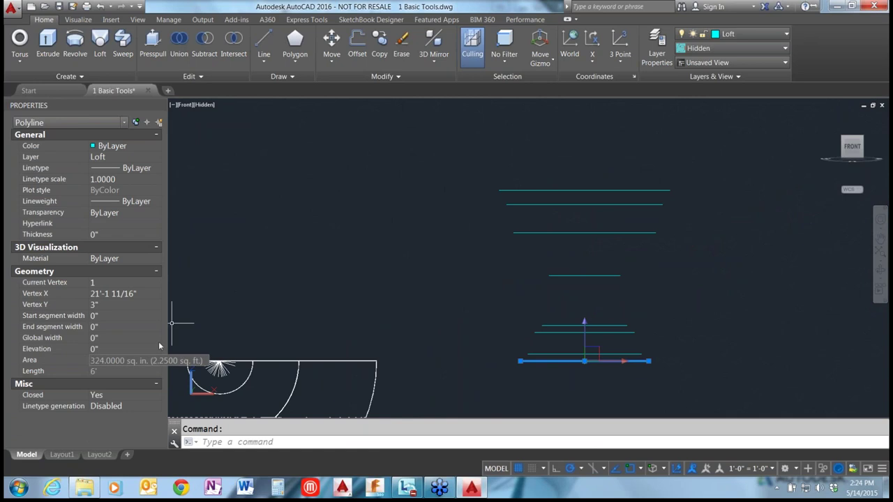
{"action": "key", "text": "Escape"}
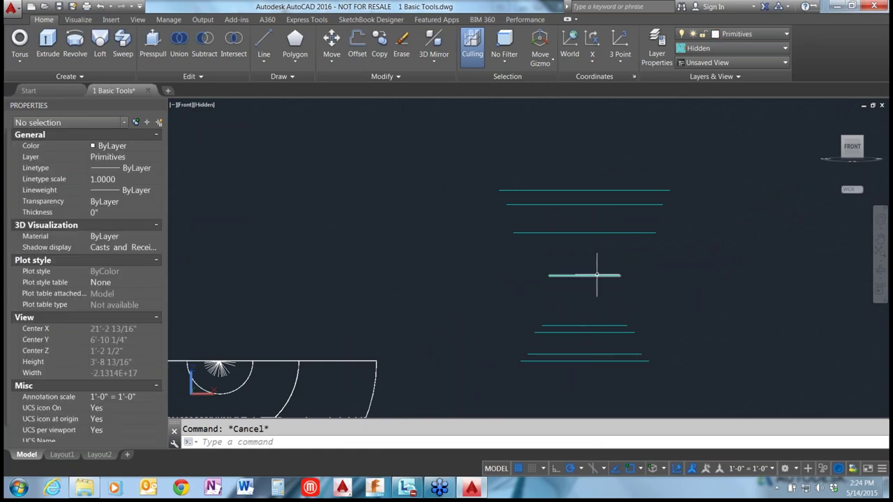
{"action": "left_click", "coordinate": [580, 332]}
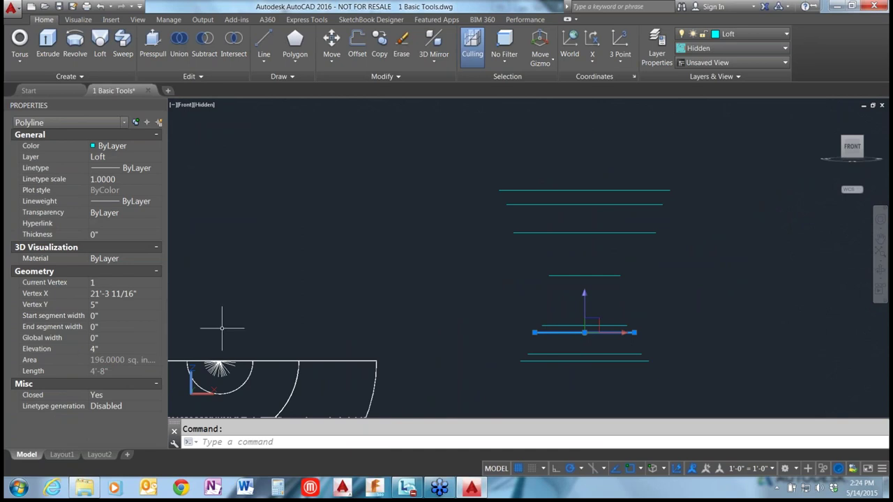
{"action": "key", "text": "Escape"}
{"action": "left_click", "coordinate": [594, 233]}
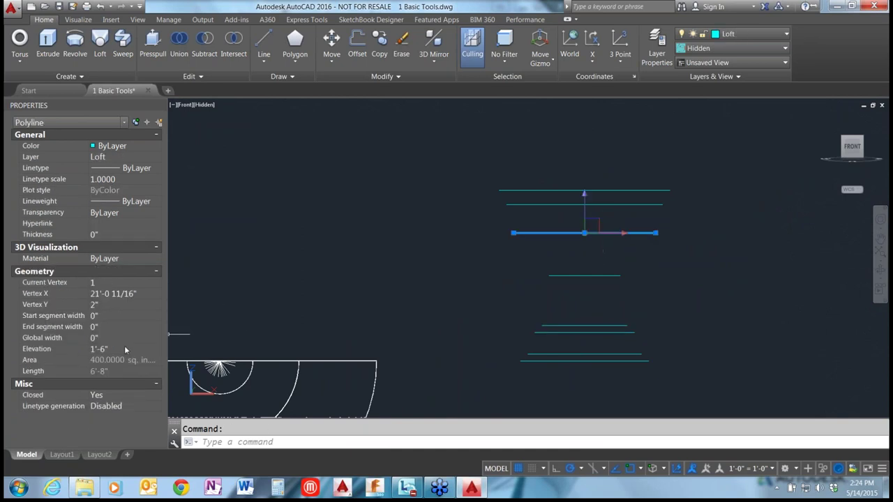
{"action": "key", "text": "Escape"}
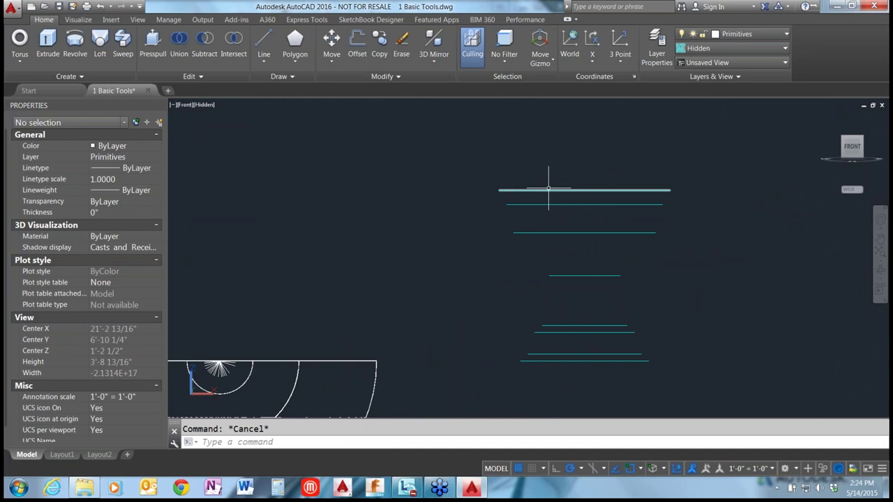
{"action": "left_click", "coordinate": [547, 191]}
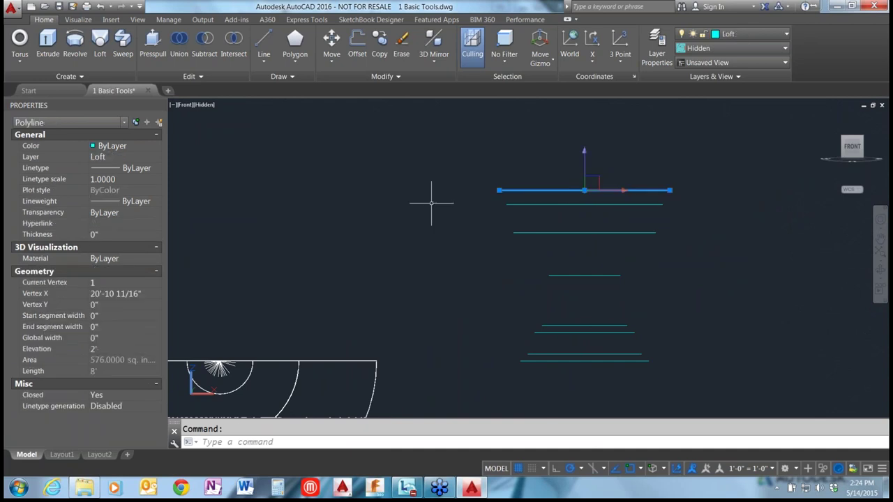
{"action": "key", "text": "Escape"}
{"action": "left_click", "coordinate": [823, 117]}
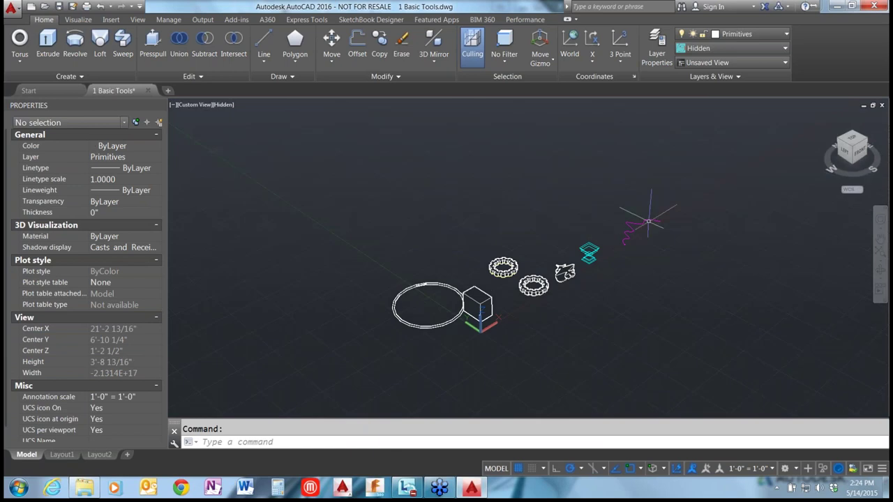
Switch the view projection from Perspective to Parallel.
{"action": "scroll", "coordinate": [536, 258], "scroll_direction": "up", "scroll_amount": 2}
{"action": "right_click", "coordinate": [844, 173]}
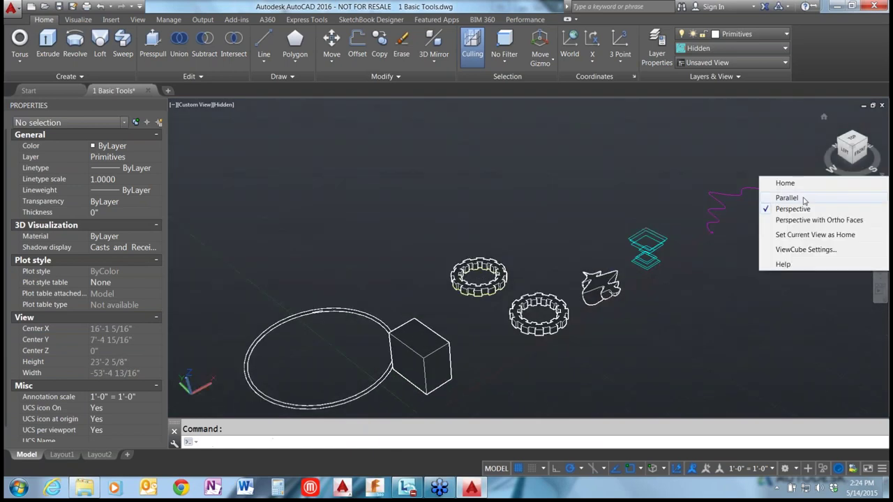
{"action": "left_click", "coordinate": [803, 199]}
Loft the eight stacked cyan rectangles in order from lowest to highest into a solid, using cross sections only.
{"action": "scroll", "coordinate": [648, 246], "scroll_direction": "up", "scroll_amount": 4}
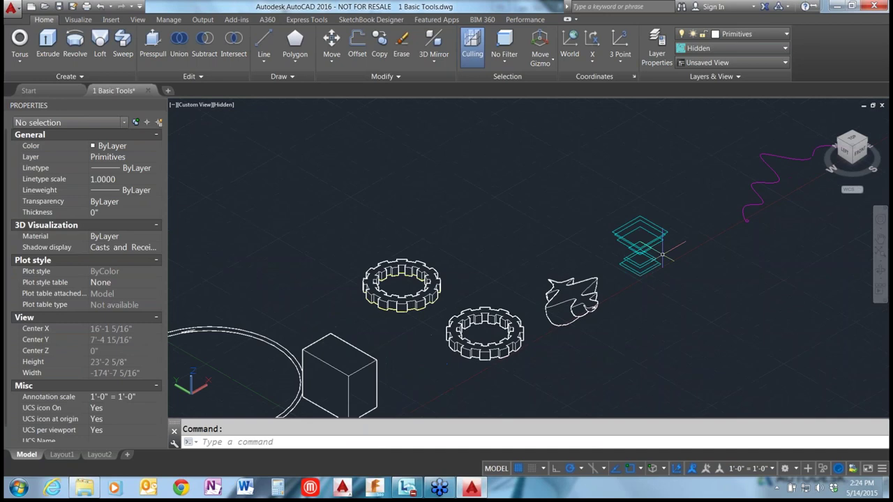
{"action": "left_click", "coordinate": [102, 46]}
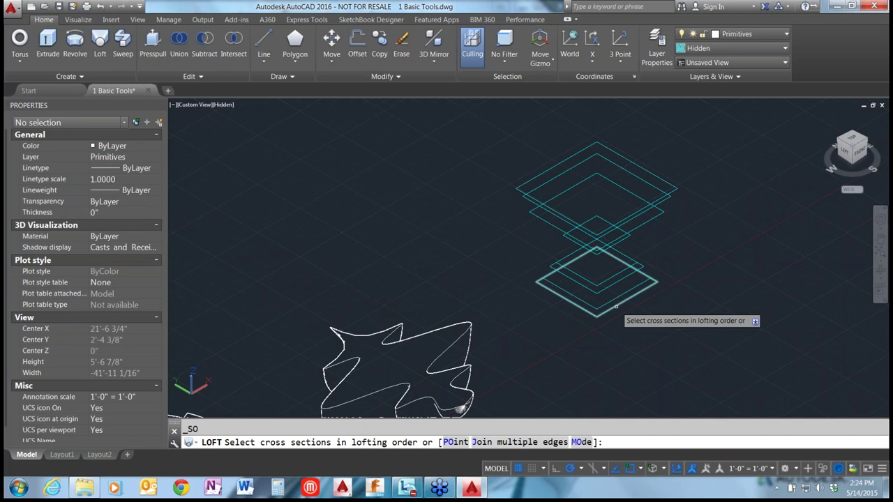
{"action": "left_click", "coordinate": [616, 305]}
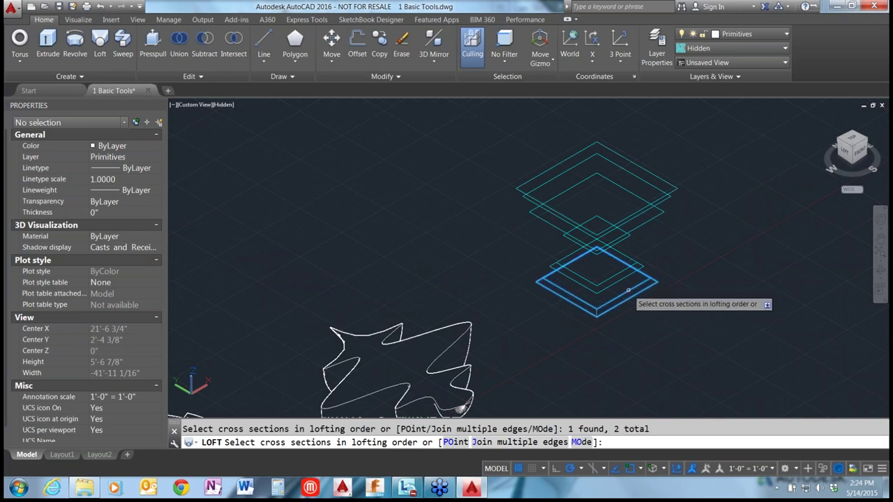
{"action": "left_click", "coordinate": [627, 274]}
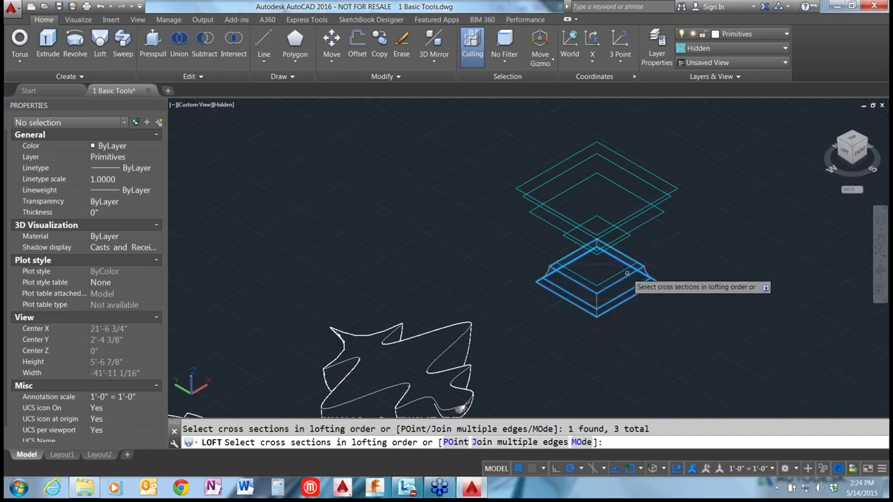
{"action": "left_click", "coordinate": [620, 252]}
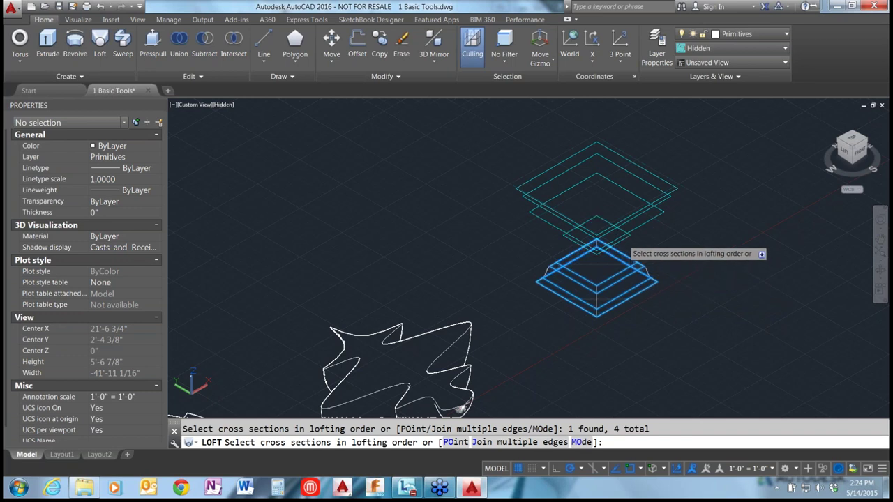
{"action": "left_click", "coordinate": [652, 220]}
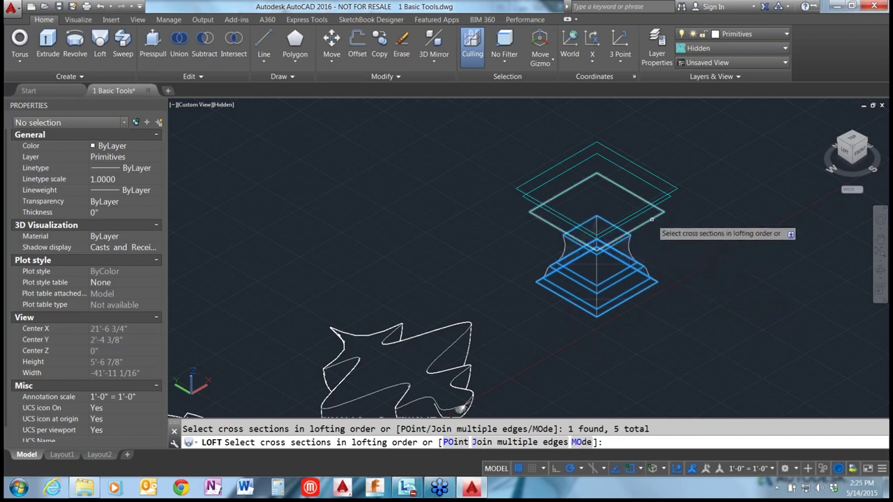
{"action": "left_click", "coordinate": [662, 205]}
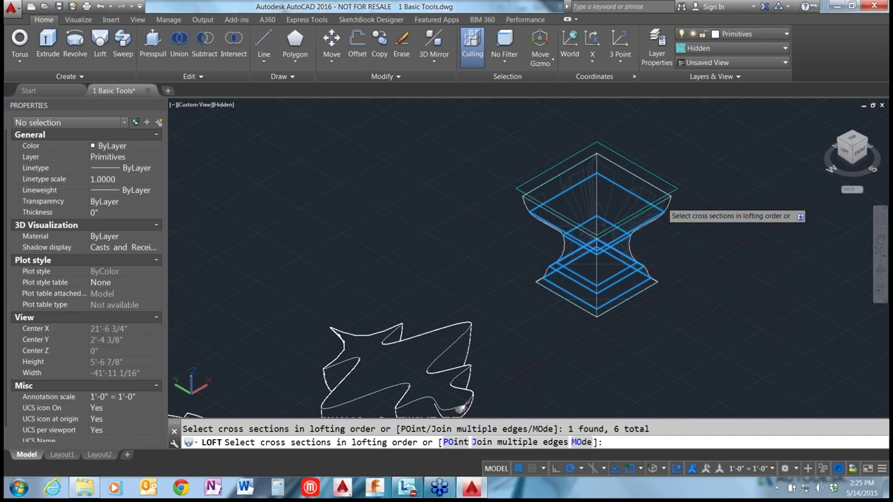
{"action": "left_click", "coordinate": [663, 207]}
{"action": "left_click", "coordinate": [666, 208]}
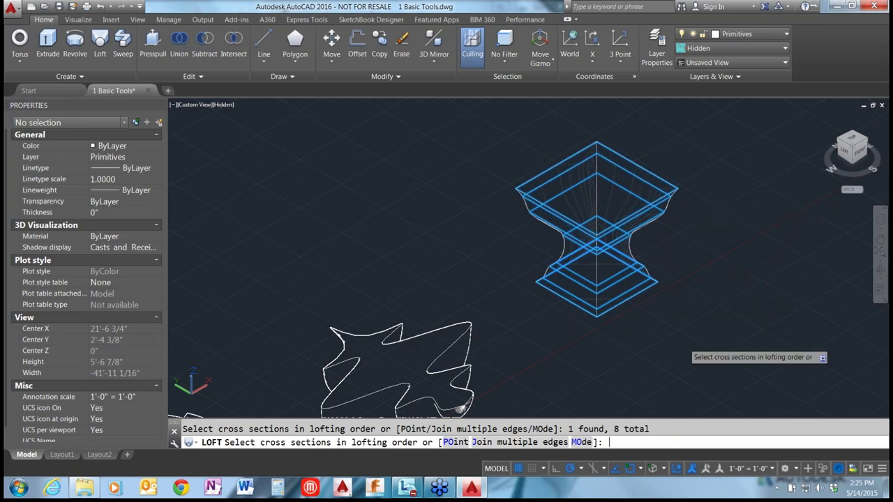
{"action": "key", "text": "Return"}
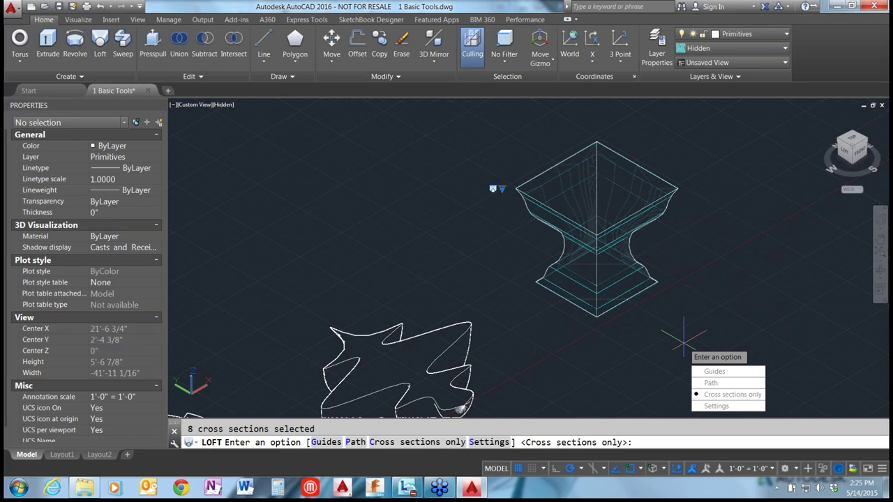
{"action": "key", "text": "Return"}
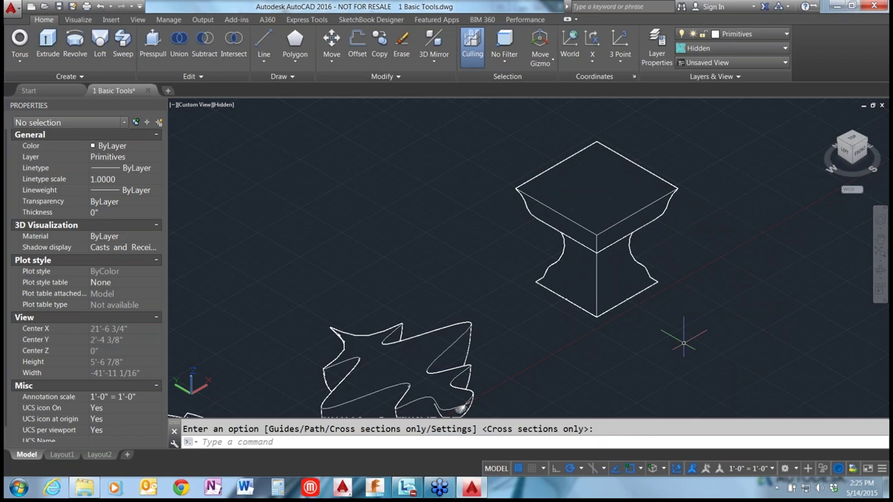
Examine the lofted pedestal in the Conceptual and Realistic visual styles, orbiting around it in the Realistic style.
{"action": "scroll", "coordinate": [662, 258], "scroll_direction": "up", "scroll_amount": 2}
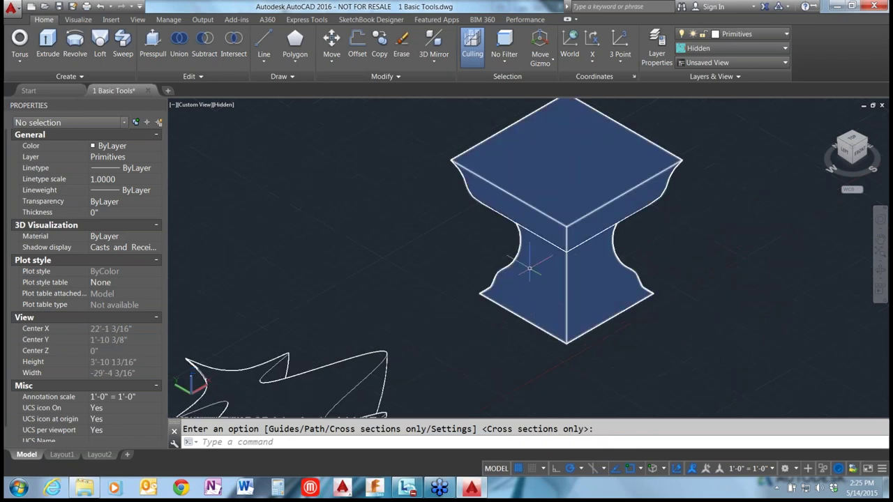
{"action": "left_click", "coordinate": [222, 106]}
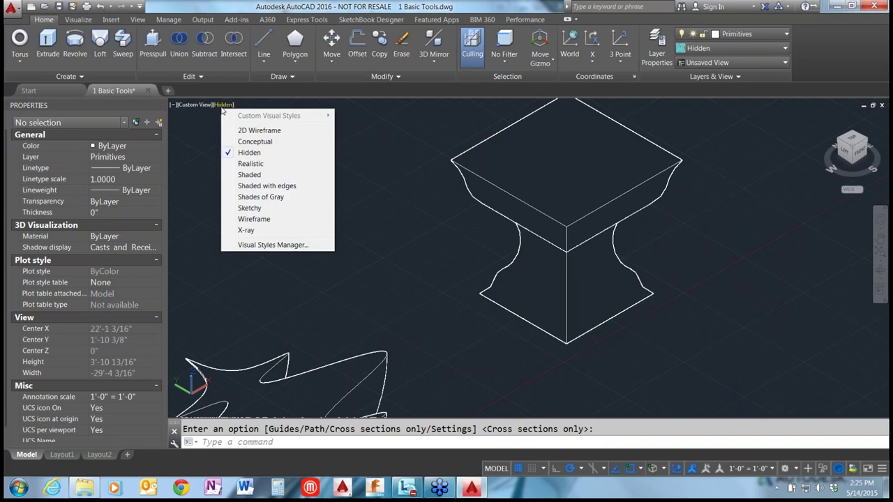
{"action": "left_click", "coordinate": [255, 143]}
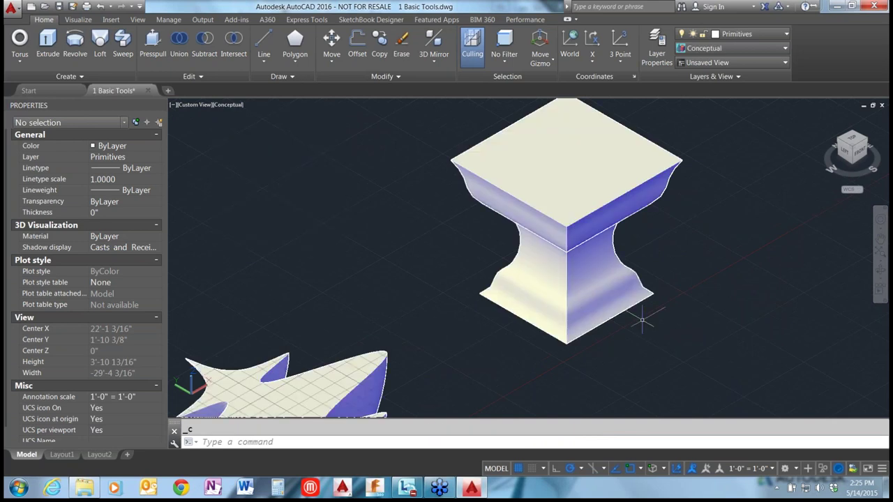
{"action": "left_click", "coordinate": [220, 106]}
{"action": "left_click", "coordinate": [250, 163]}
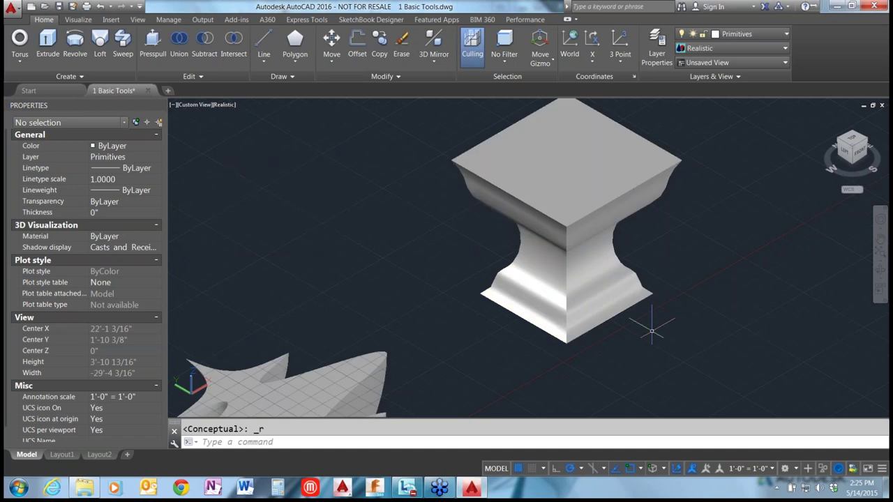
{"action": "middle_click_drag", "start_coordinate": [680, 279], "coordinate": [639, 264], "text": "shift"}
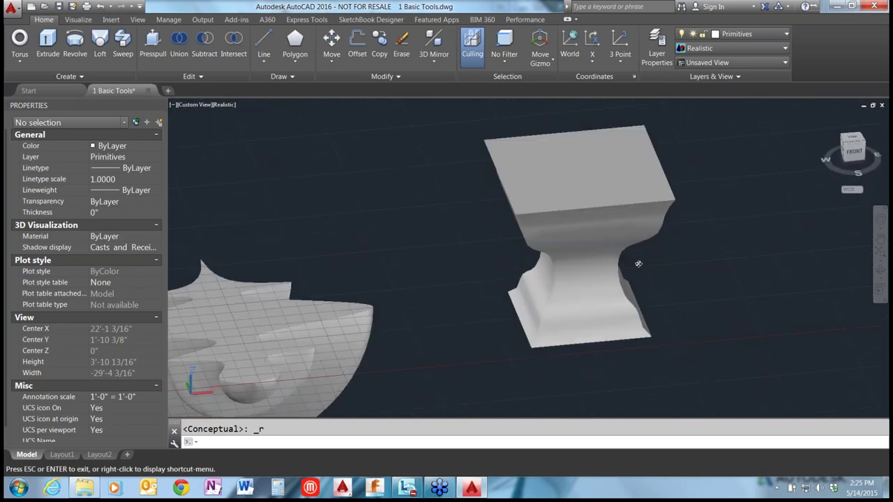
Return to the isometric view showing the top, left and front, and set the visual style to Hidden.
{"action": "left_click", "coordinate": [841, 143]}
{"action": "left_click", "coordinate": [225, 104]}
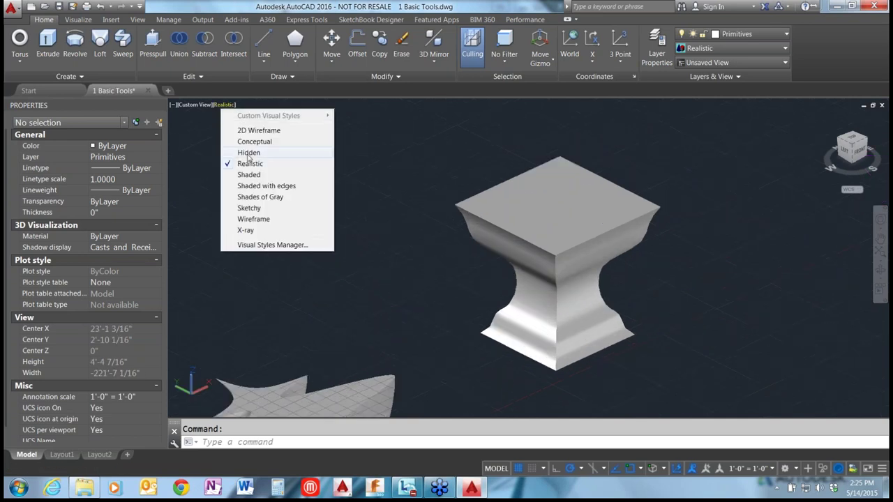
{"action": "left_click", "coordinate": [257, 152]}
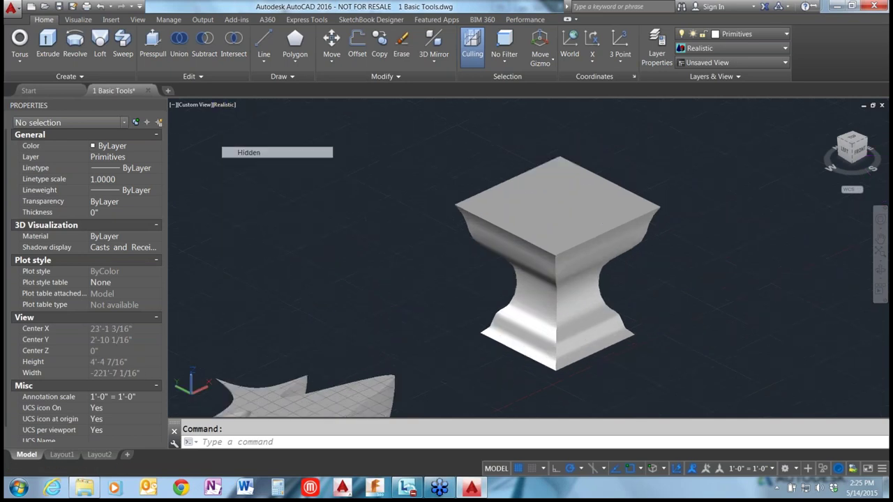
Sweep the small magenta circle along the winding magenta spline to create a solid tube.
{"action": "scroll", "coordinate": [451, 328], "scroll_direction": "up", "scroll_amount": 4}
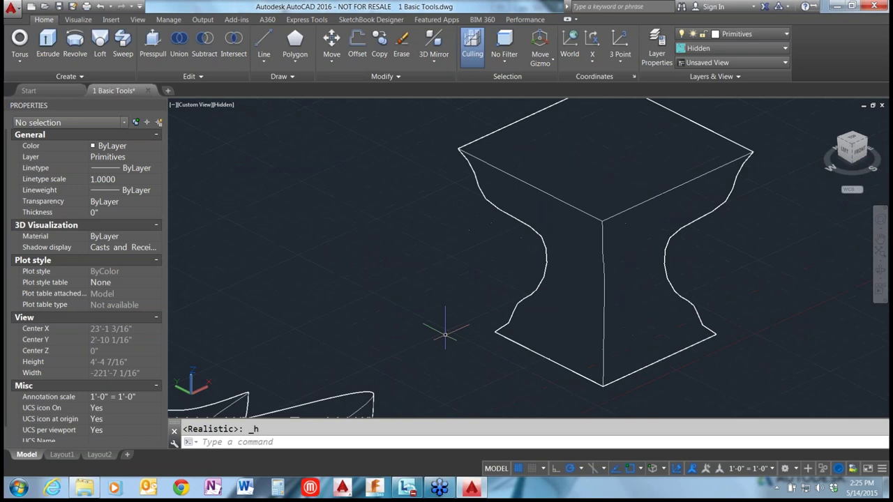
{"action": "scroll", "coordinate": [445, 335], "scroll_direction": "down", "scroll_amount": 8}
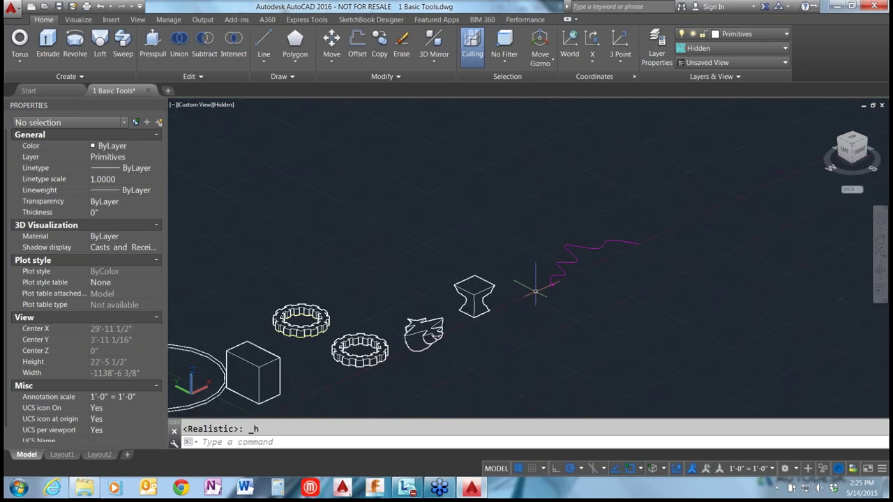
{"action": "key", "text": "Escape"}
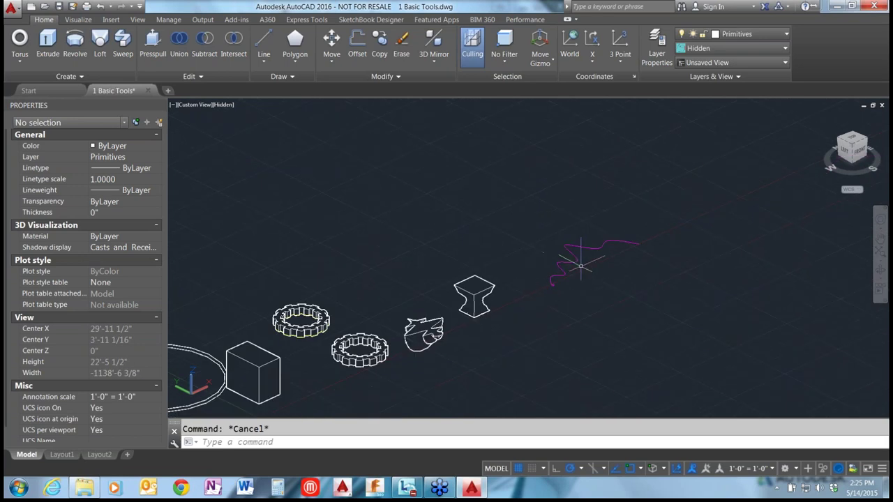
{"action": "scroll", "coordinate": [580, 266], "scroll_direction": "up", "scroll_amount": 5}
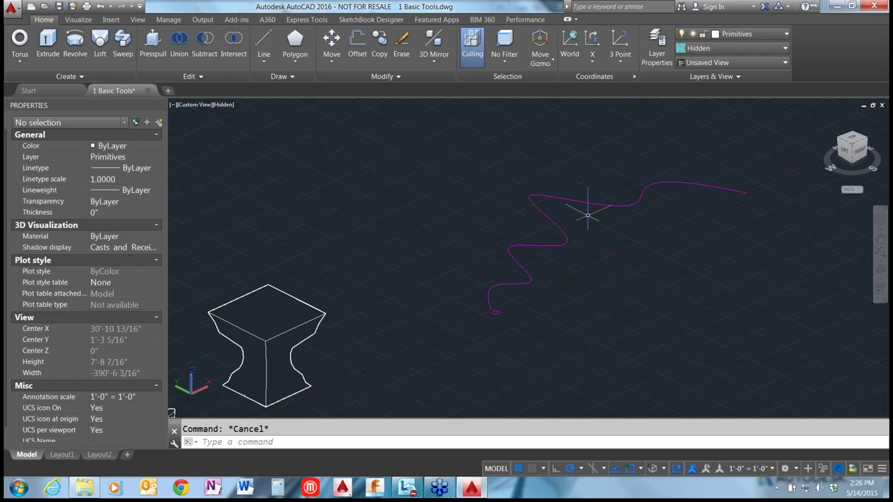
{"action": "scroll", "coordinate": [587, 215], "scroll_direction": "up", "scroll_amount": 2}
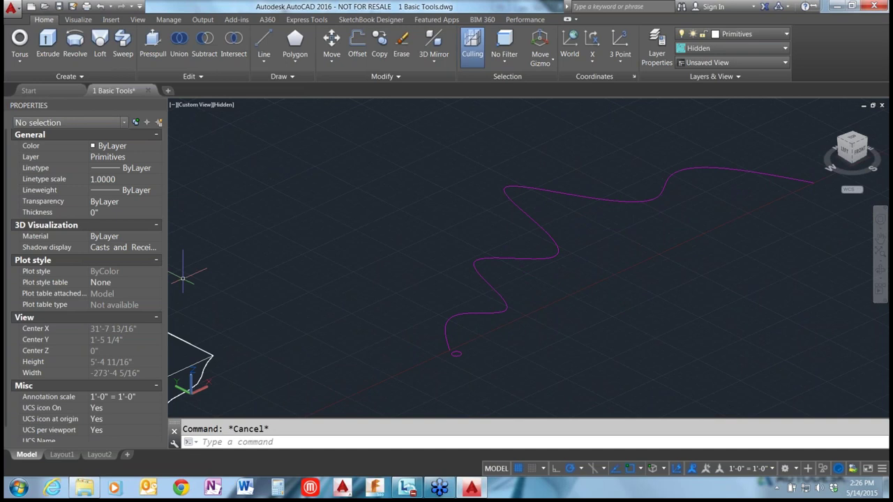
{"action": "left_click", "coordinate": [122, 43]}
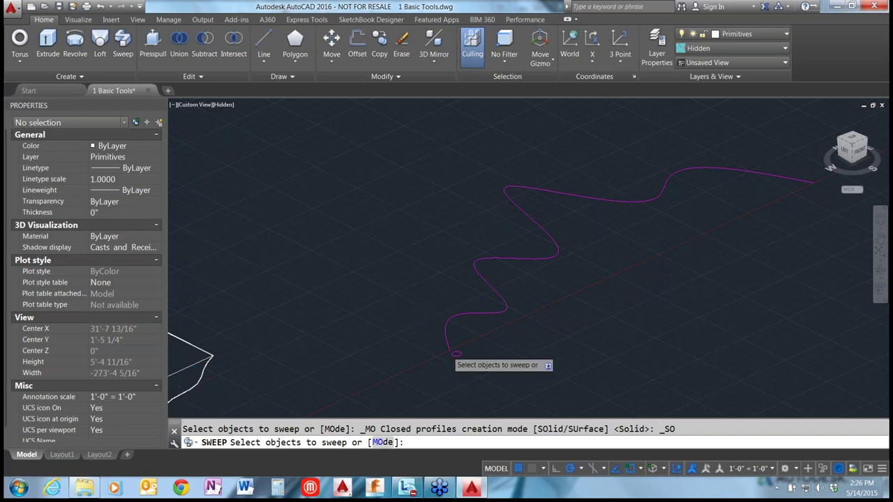
{"action": "scroll", "coordinate": [457, 355], "scroll_direction": "up", "scroll_amount": 5}
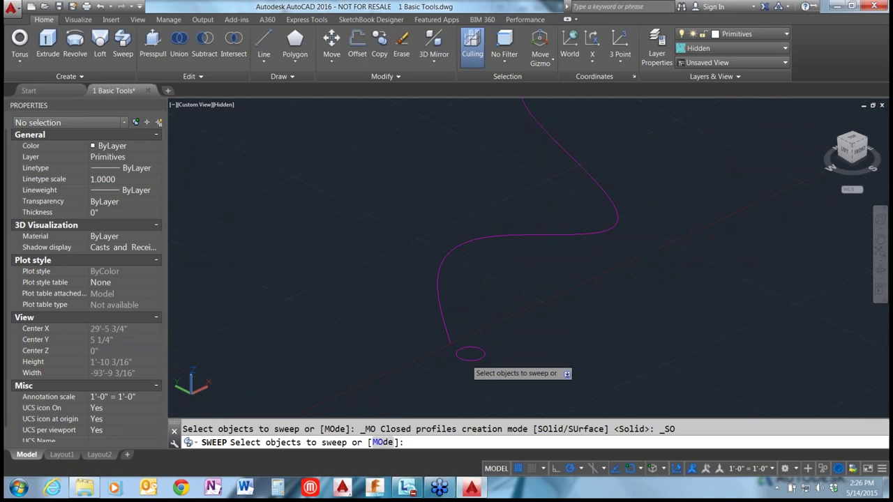
{"action": "left_click", "coordinate": [466, 357]}
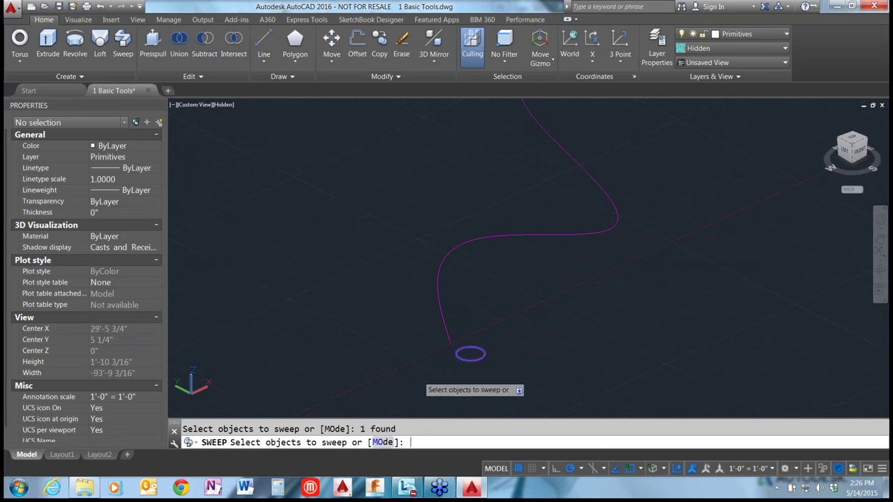
{"action": "key", "text": "Return"}
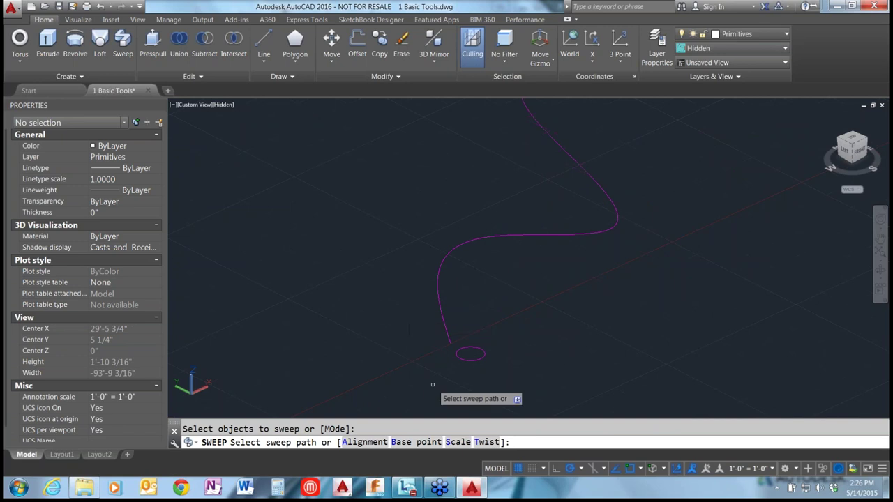
{"action": "scroll", "coordinate": [433, 384], "scroll_direction": "down", "scroll_amount": 2}
{"action": "scroll", "coordinate": [433, 384], "scroll_direction": "down", "scroll_amount": 3}
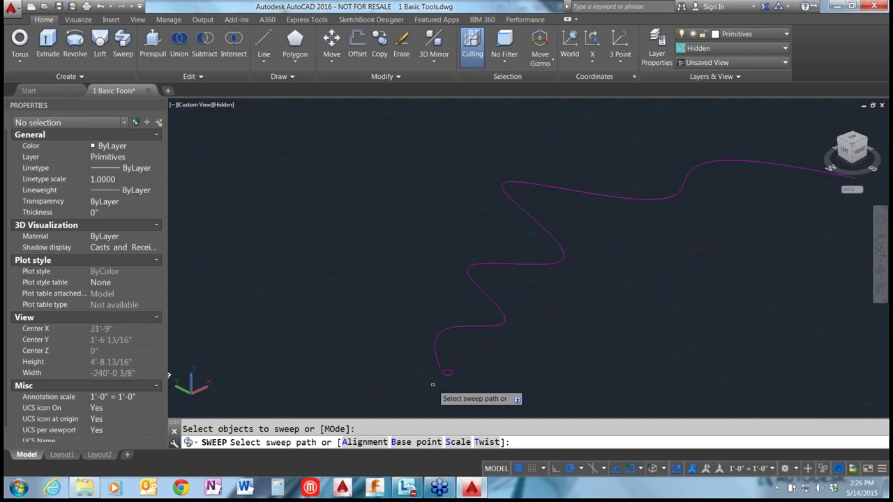
{"action": "left_click", "coordinate": [464, 330]}
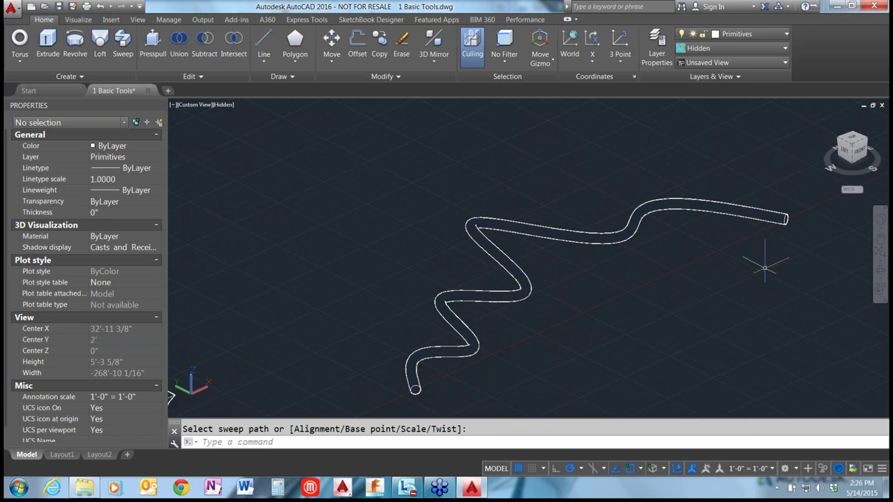
In the top view, move the torus about 1'-4 9/16" along negative Y to overlap the box, and return to the southwest isometric view.
{"action": "scroll", "coordinate": [698, 293], "scroll_direction": "down", "scroll_amount": 5}
{"action": "scroll", "coordinate": [691, 293], "scroll_direction": "up", "scroll_amount": 2}
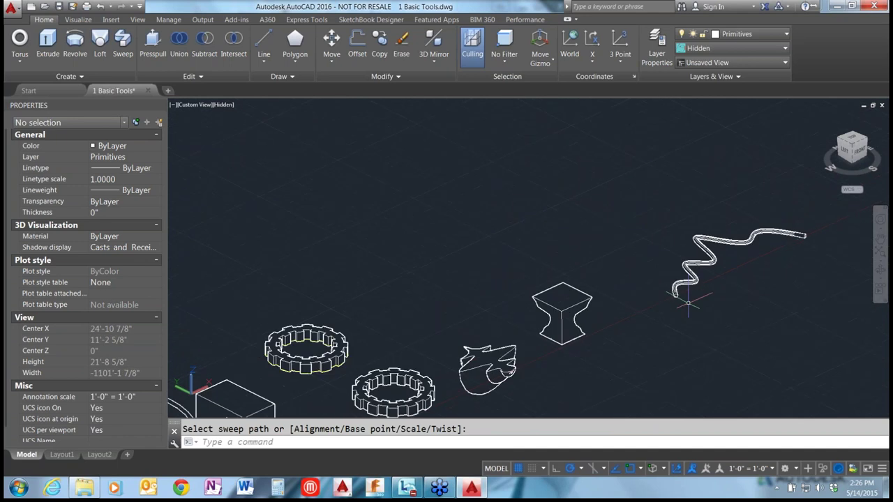
{"action": "key", "text": "Escape"}
{"action": "scroll", "coordinate": [759, 245], "scroll_direction": "down", "scroll_amount": 4}
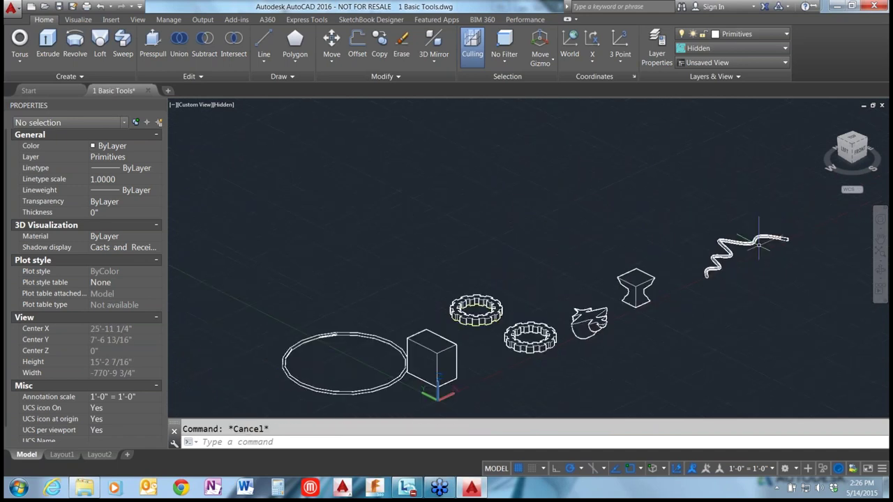
{"action": "scroll", "coordinate": [522, 321], "scroll_direction": "up", "scroll_amount": 3}
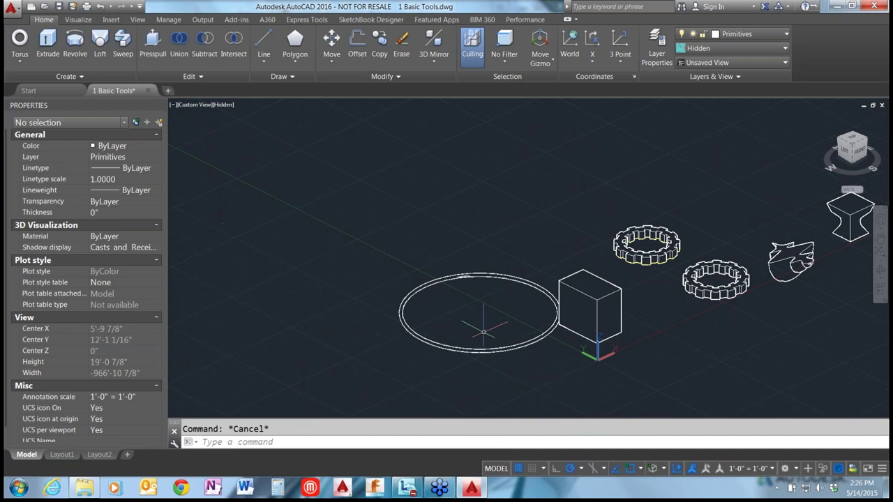
{"action": "scroll", "coordinate": [545, 332], "scroll_direction": "up", "scroll_amount": 2}
{"action": "scroll", "coordinate": [545, 333], "scroll_direction": "up", "scroll_amount": 3}
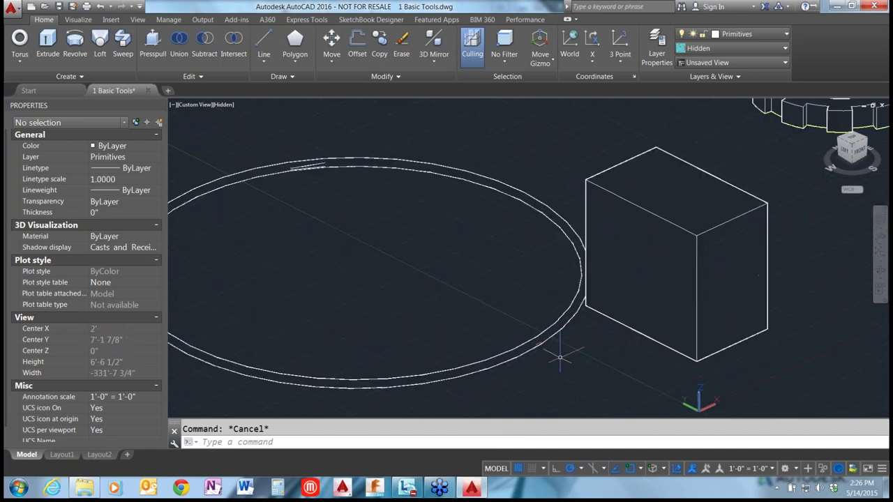
{"action": "left_click", "coordinate": [554, 346]}
{"action": "left_click", "coordinate": [851, 148]}
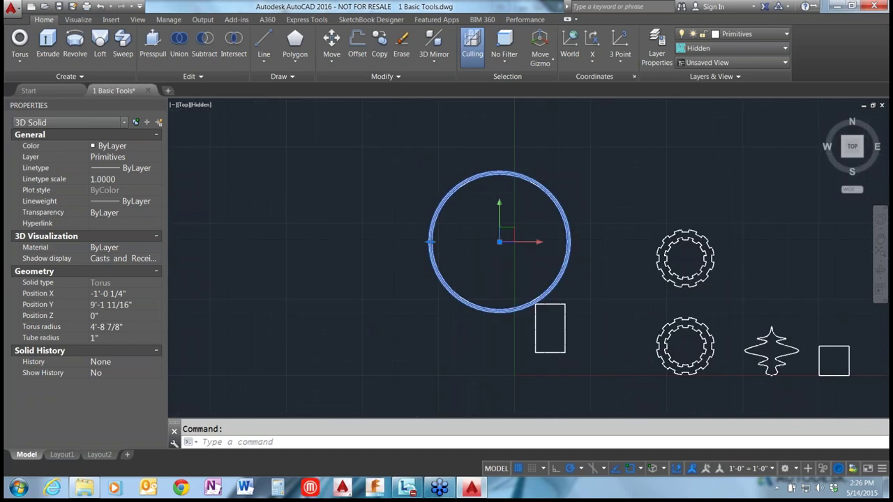
{"action": "scroll", "coordinate": [496, 224], "scroll_direction": "up", "scroll_amount": 2}
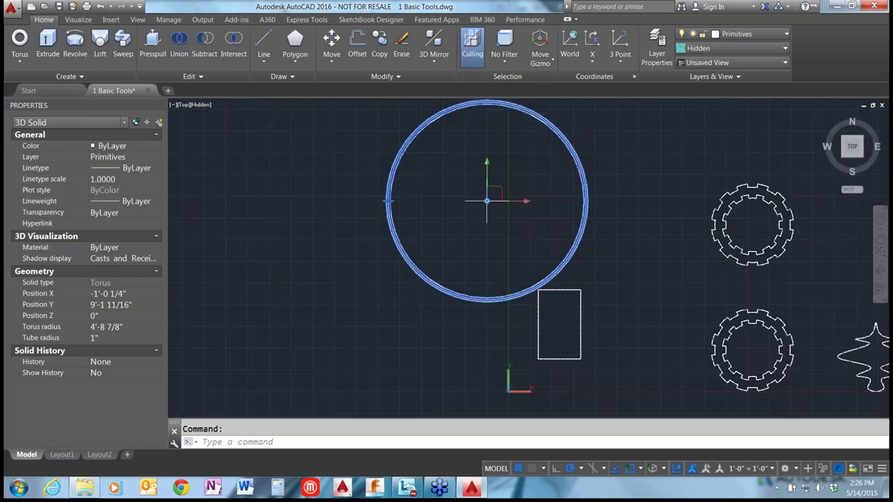
{"action": "left_click", "coordinate": [487, 202]}
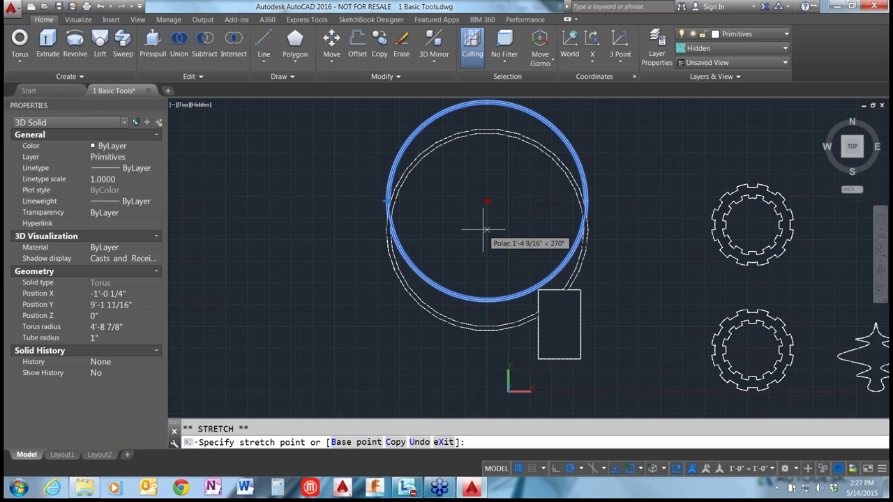
{"action": "left_click", "coordinate": [486, 229]}
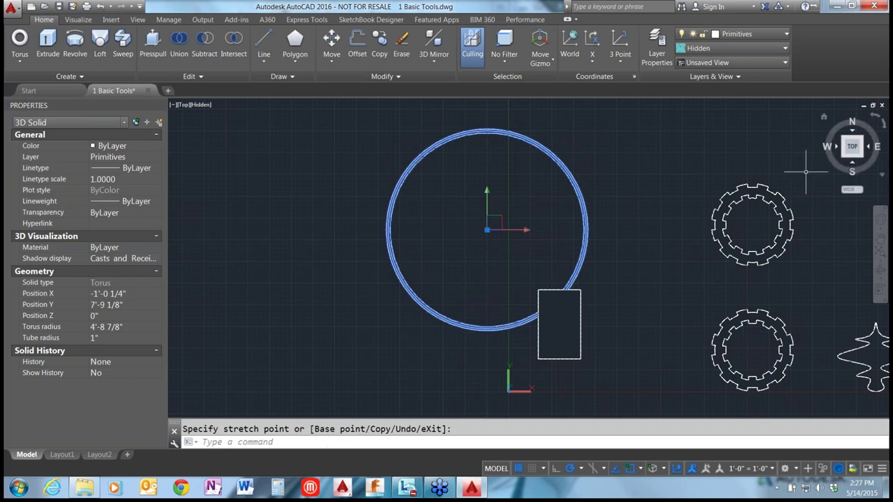
{"action": "left_click", "coordinate": [845, 155]}
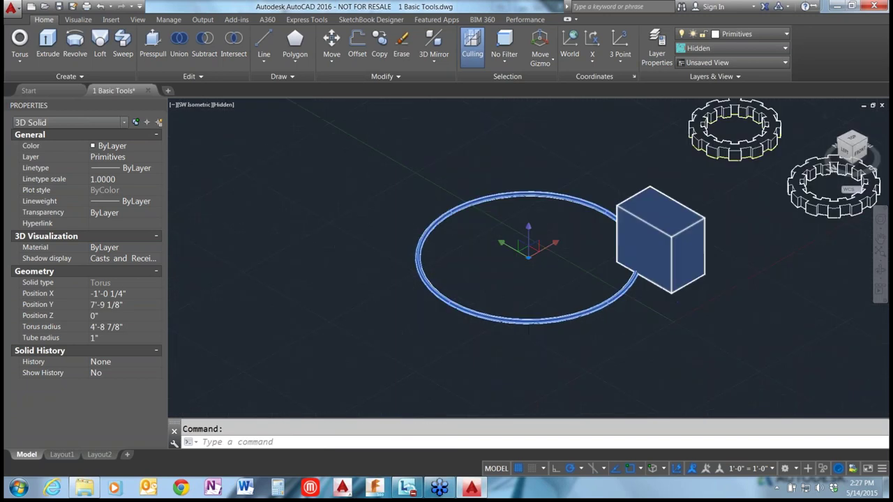
{"action": "scroll", "coordinate": [639, 247], "scroll_direction": "up", "scroll_amount": 5}
{"action": "scroll", "coordinate": [639, 247], "scroll_direction": "down", "scroll_amount": 2}
{"action": "key", "text": "Escape"}
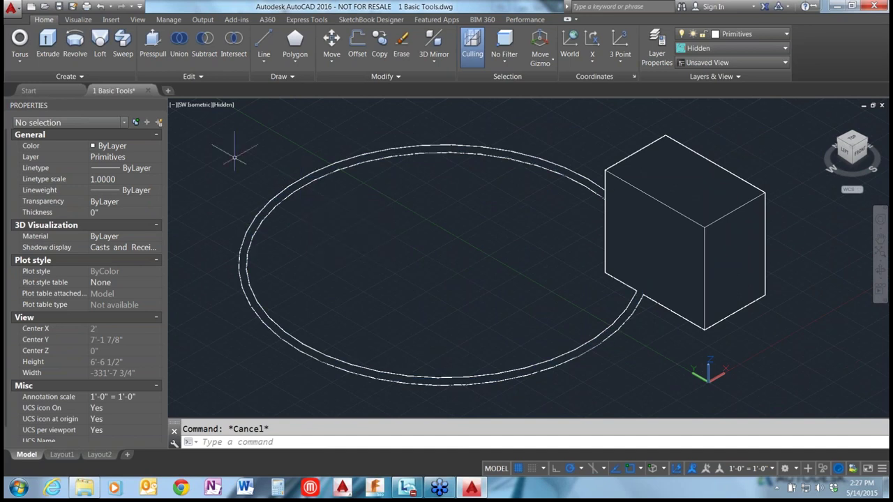
Union the torus and the box into a single solid, check it by selecting it, and undo the union.
{"action": "left_click", "coordinate": [178, 42]}
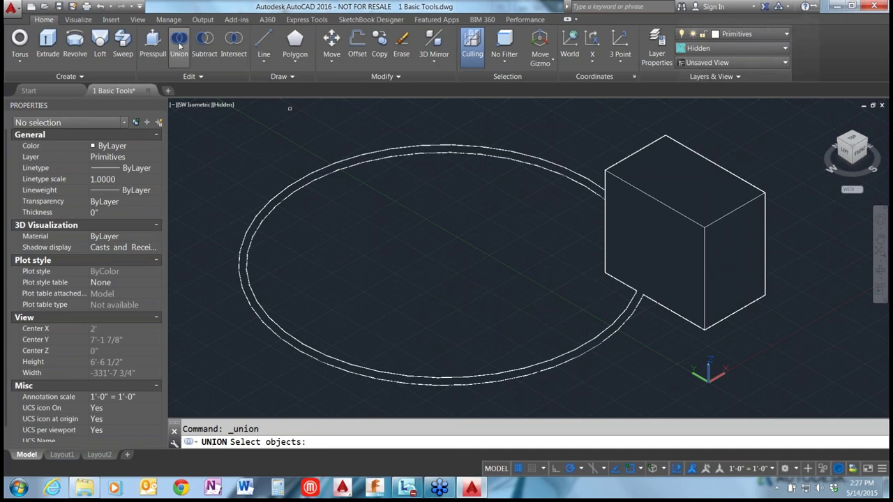
{"action": "left_click", "coordinate": [568, 179]}
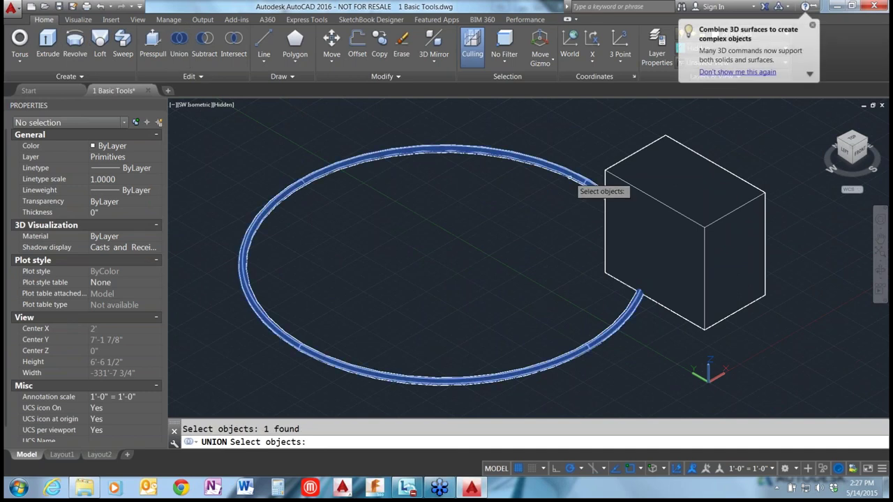
{"action": "left_click", "coordinate": [620, 182]}
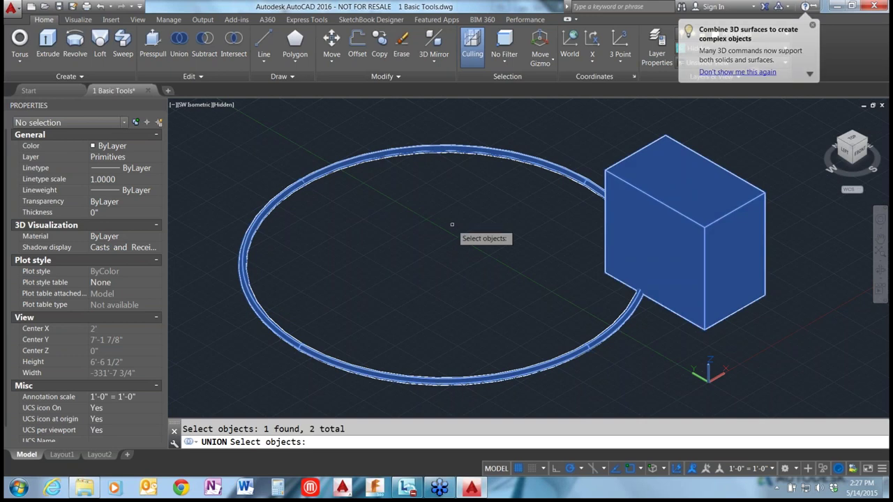
{"action": "key", "text": "Return"}
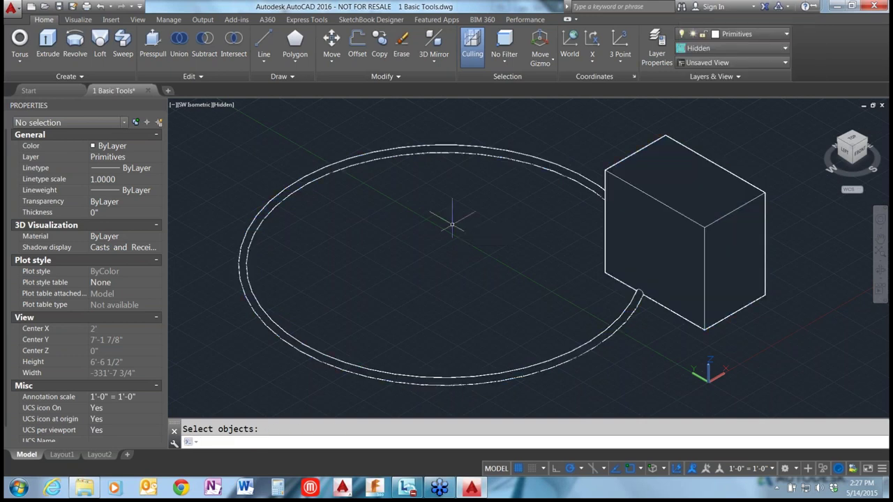
{"action": "left_click", "coordinate": [544, 361]}
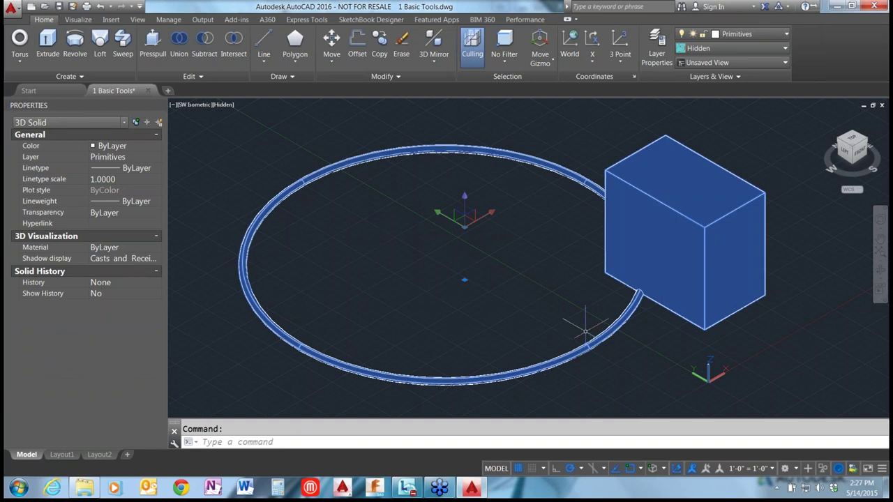
{"action": "key", "text": "Escape"}
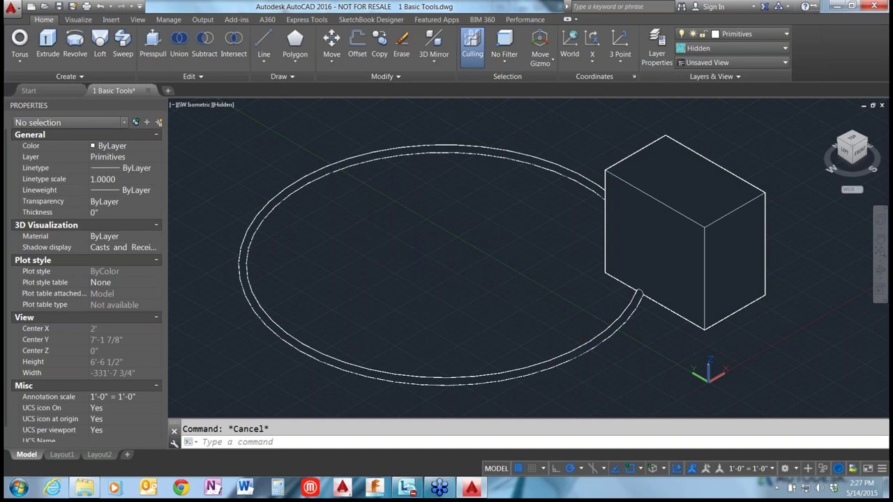
{"action": "key", "text": "ctrl+z"}
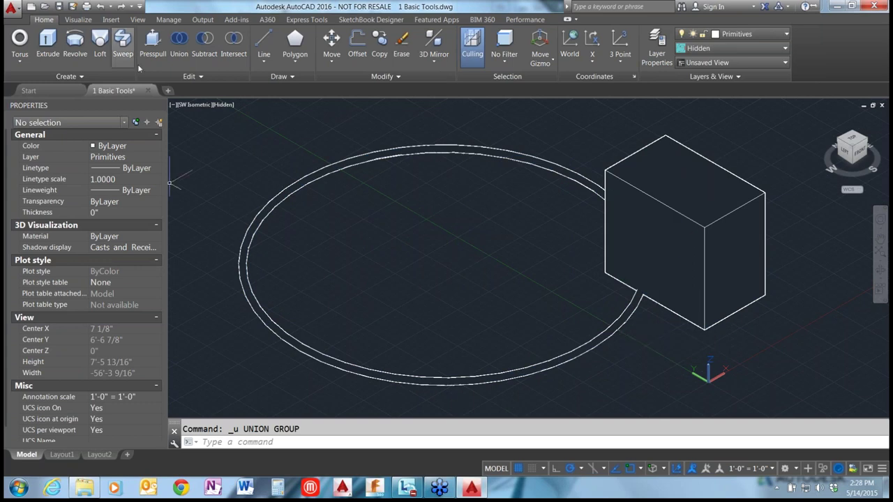
Intersect the torus and the box to keep only the curved piece where they overlap.
{"action": "left_click", "coordinate": [232, 38]}
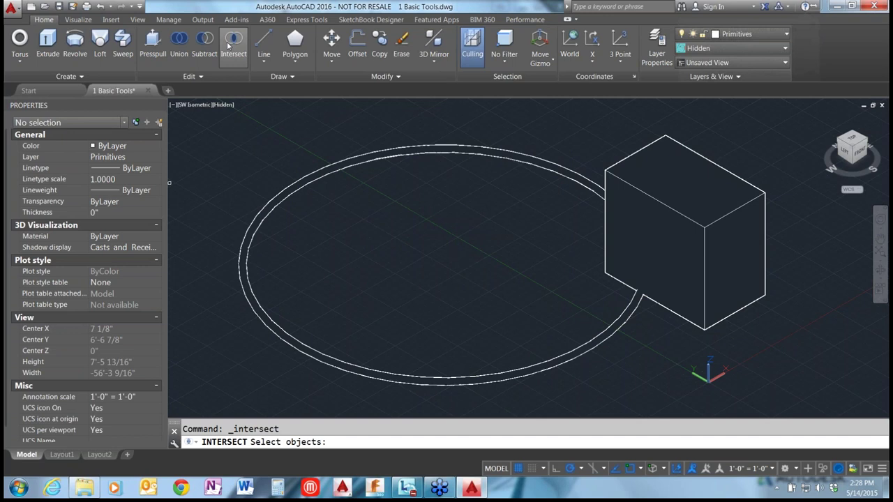
{"action": "left_click", "coordinate": [533, 162]}
{"action": "left_click", "coordinate": [628, 178]}
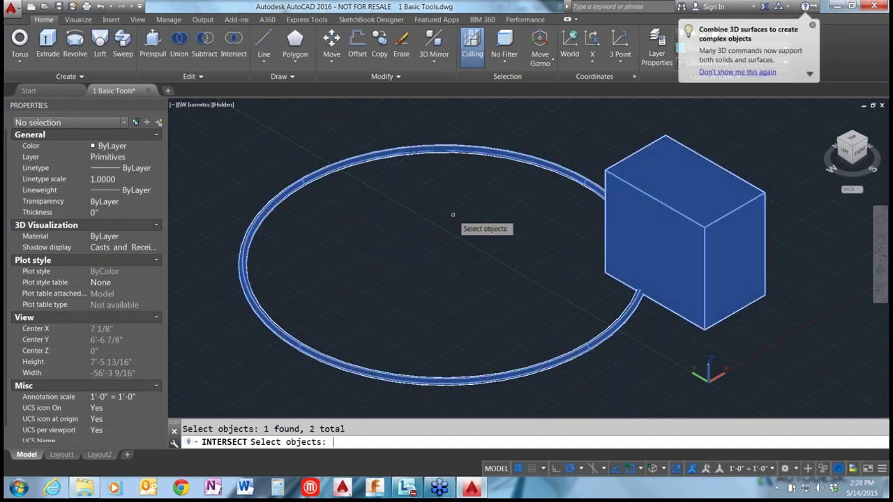
{"action": "key", "text": "Return"}
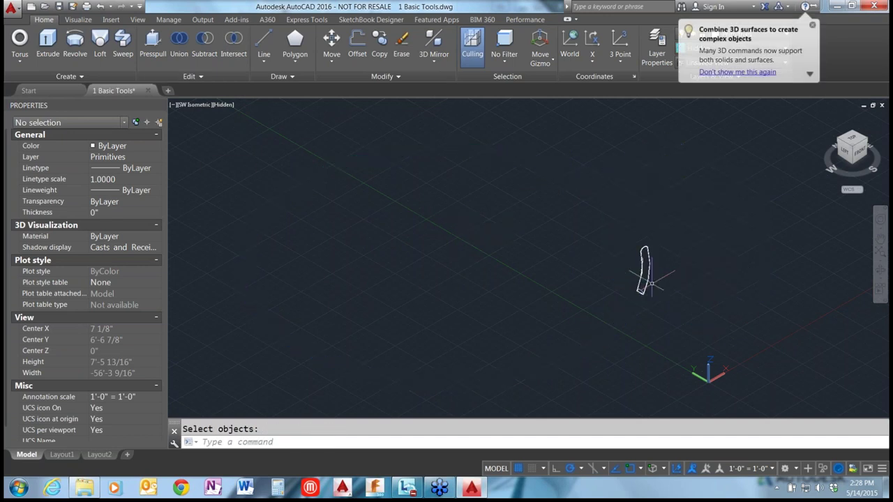
{"action": "scroll", "coordinate": [651, 282], "scroll_direction": "up", "scroll_amount": 5}
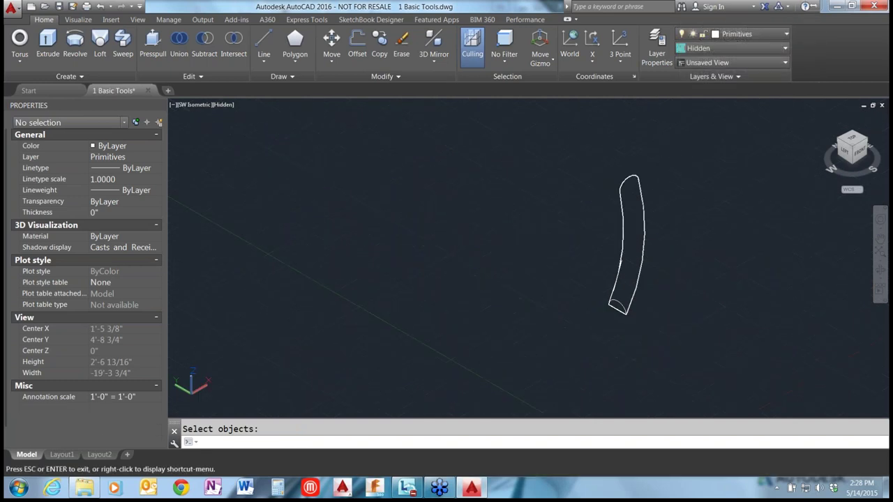
{"action": "middle_click_drag", "start_coordinate": [647, 261], "coordinate": [609, 305], "text": "shift"}
{"action": "scroll", "coordinate": [609, 305], "scroll_direction": "down", "scroll_amount": 5}
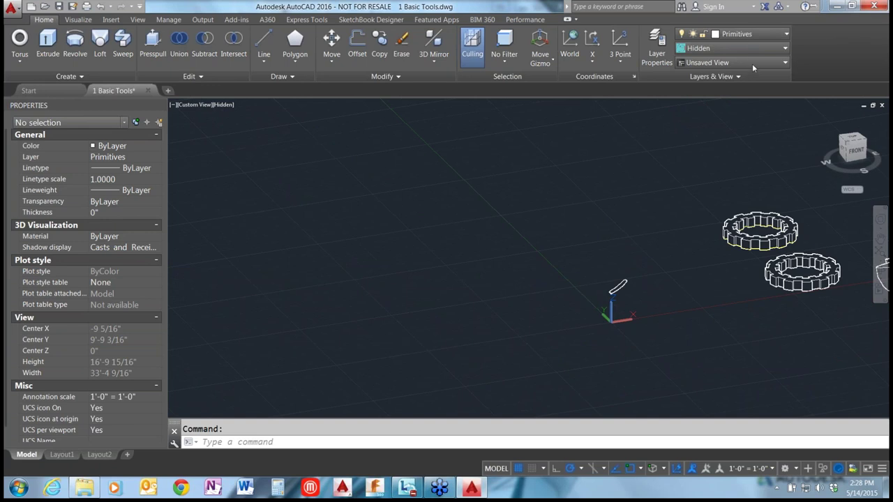
Hand the GoToWebinar presenter role over to the other organizer.
{"action": "right_click", "coordinate": [778, 134]}
{"action": "left_click", "coordinate": [796, 135]}
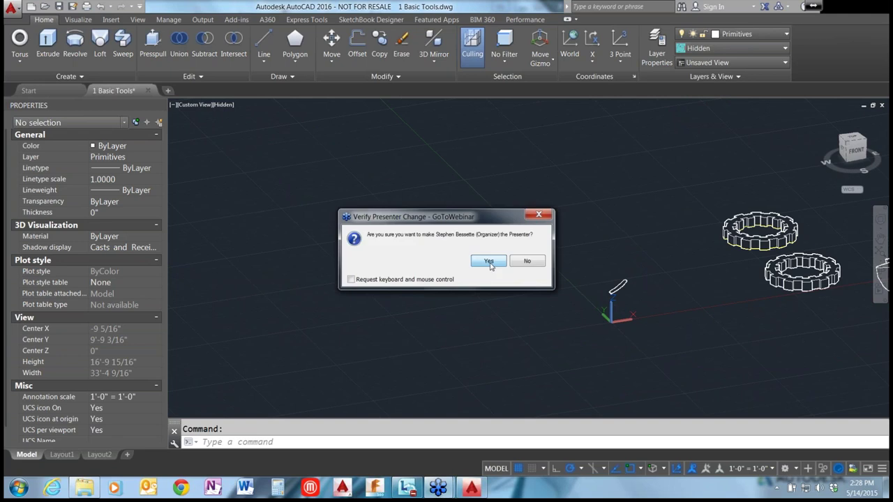
{"action": "left_click", "coordinate": [489, 262]}
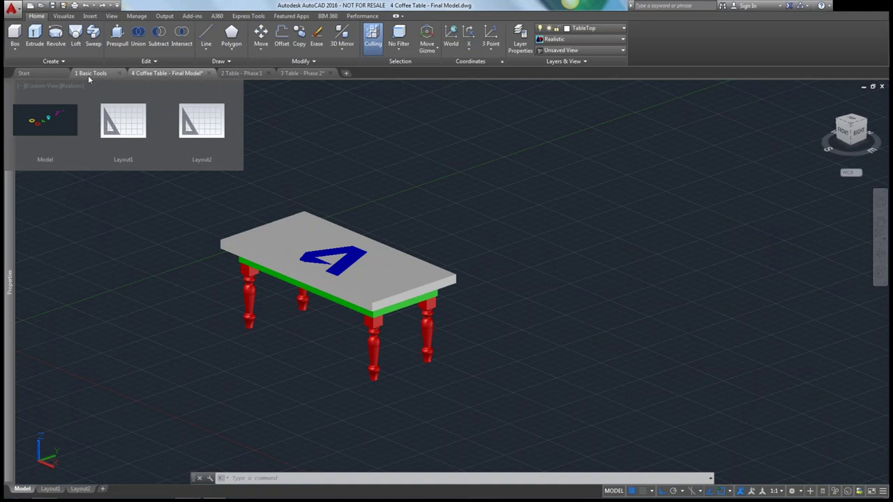
Switch to the 1 Basic Tools drawing and create a freehand solid box near the origin, beside the yellow and red gear outlines.
{"action": "left_click", "coordinate": [92, 73]}
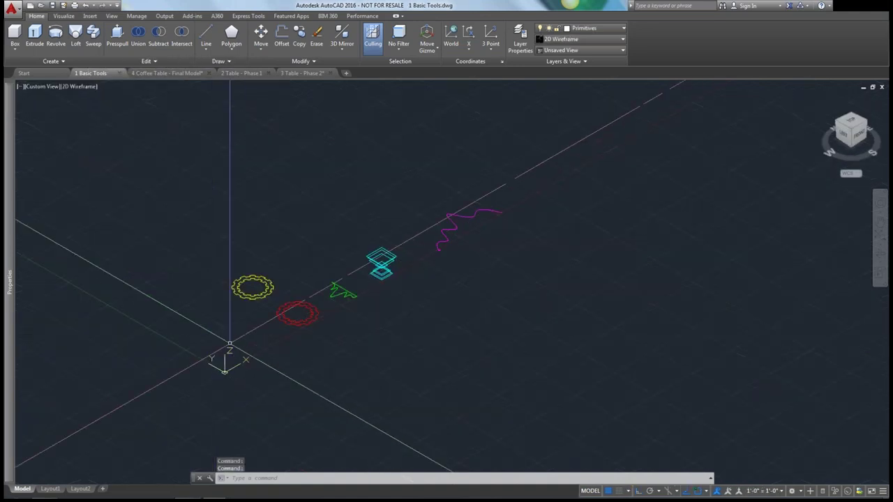
{"action": "left_click", "coordinate": [14, 34]}
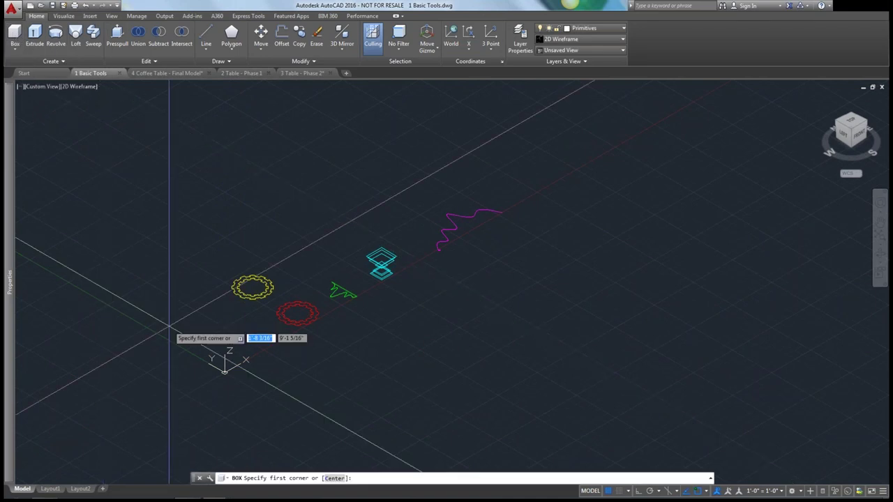
{"action": "left_click", "coordinate": [202, 317]}
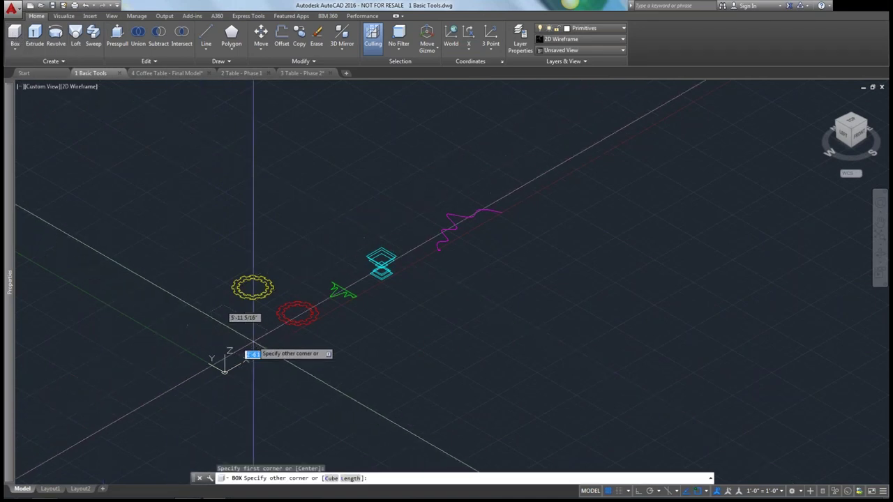
{"action": "scroll", "coordinate": [232, 346], "scroll_direction": "up", "scroll_amount": 2}
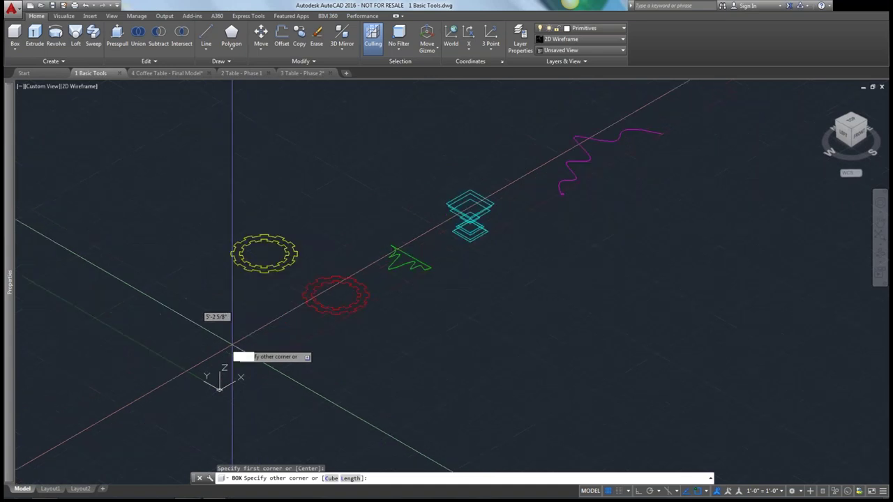
{"action": "scroll", "coordinate": [232, 347], "scroll_direction": "up", "scroll_amount": 2}
{"action": "left_click", "coordinate": [365, 330]}
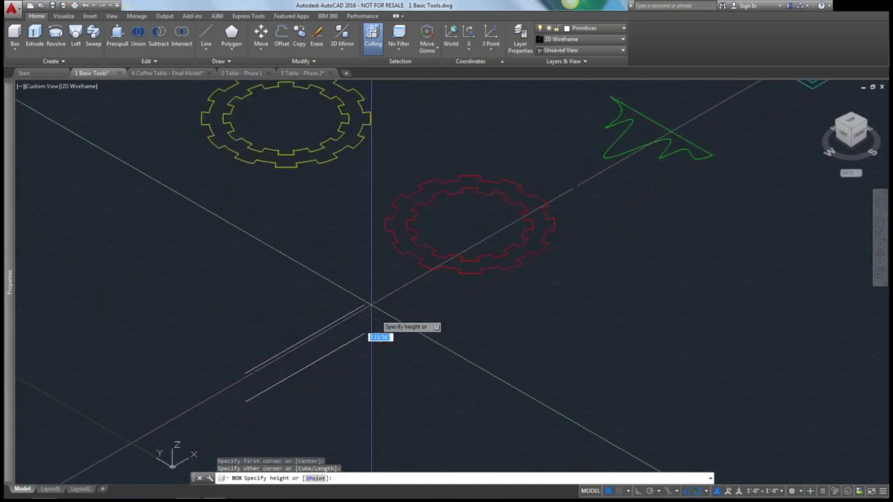
{"action": "left_click", "coordinate": [364, 269]}
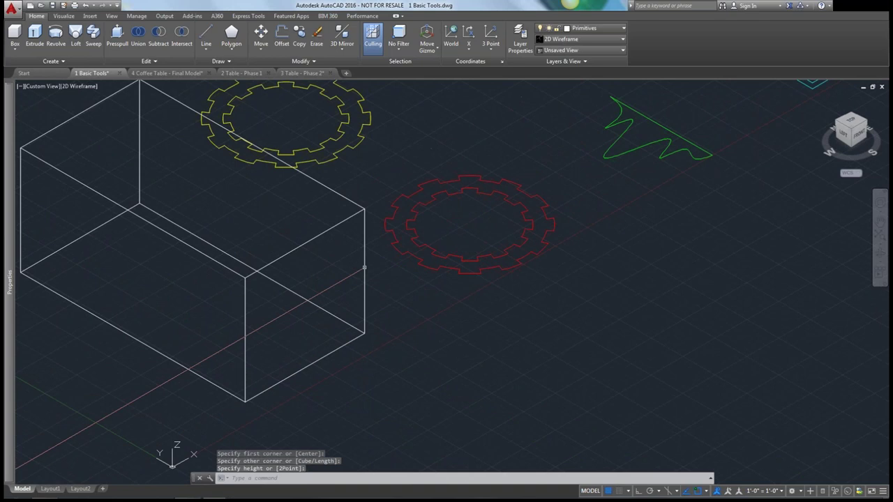
Draw a freehand rectangle on the ground plane, behind the box and away from the gear outlines.
{"action": "scroll", "coordinate": [400, 326], "scroll_direction": "down", "scroll_amount": 4}
{"action": "scroll", "coordinate": [460, 351], "scroll_direction": "down", "scroll_amount": 2}
{"action": "type", "text": "rec"}
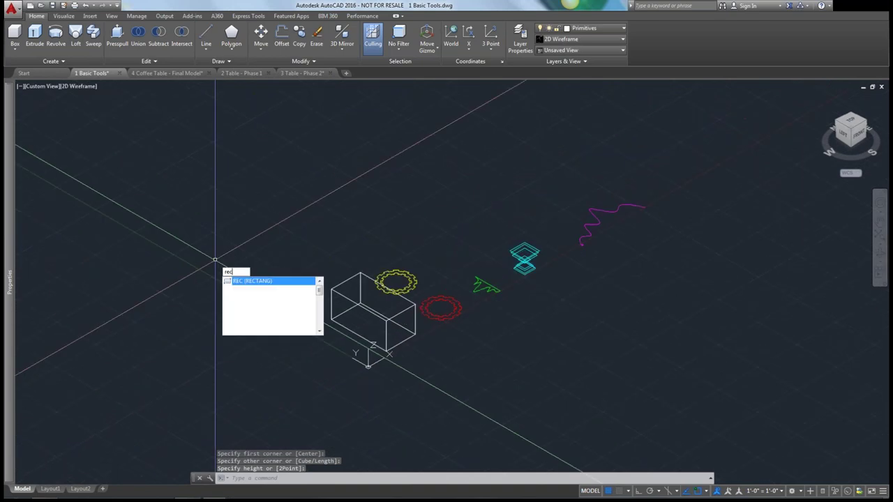
{"action": "key", "text": "Escape"}
{"action": "type", "text": "rec"}
{"action": "key", "text": "Return"}
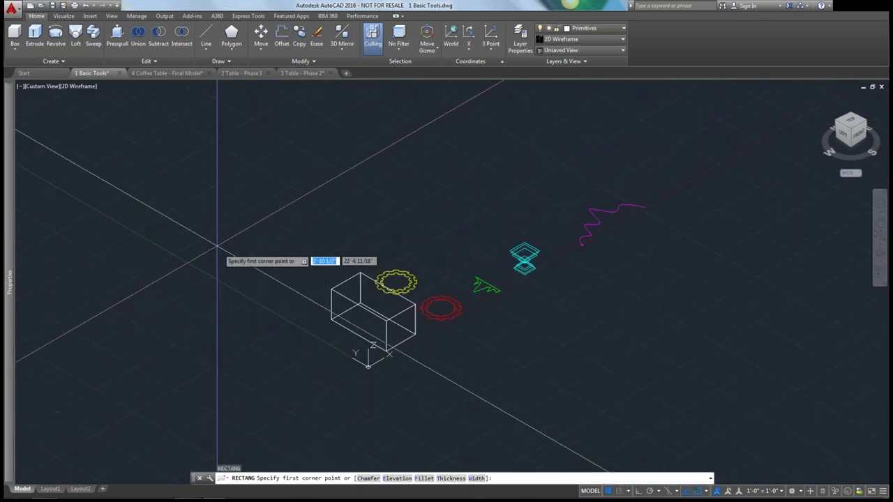
{"action": "left_click", "coordinate": [217, 246]}
{"action": "left_click", "coordinate": [309, 239]}
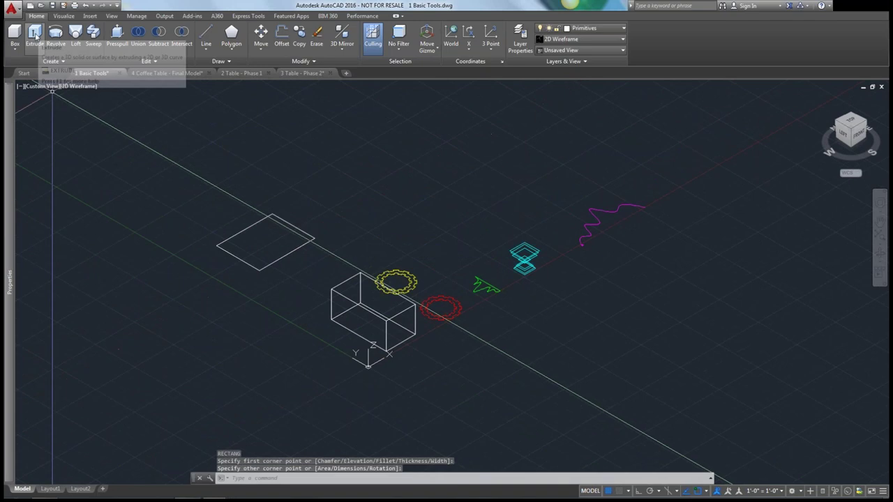
Extrude the rectangle behind the box upward to a freehand height as a solid block.
{"action": "left_click", "coordinate": [34, 36]}
{"action": "left_click", "coordinate": [246, 229]}
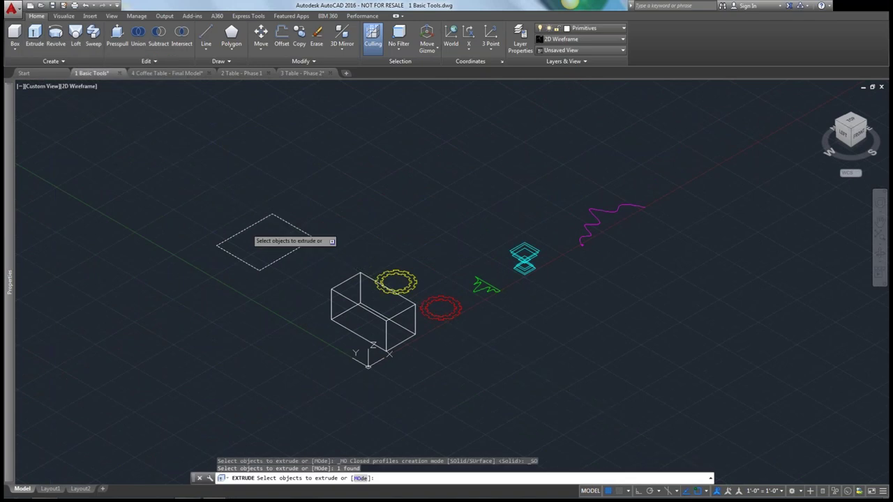
{"action": "key", "text": "Return"}
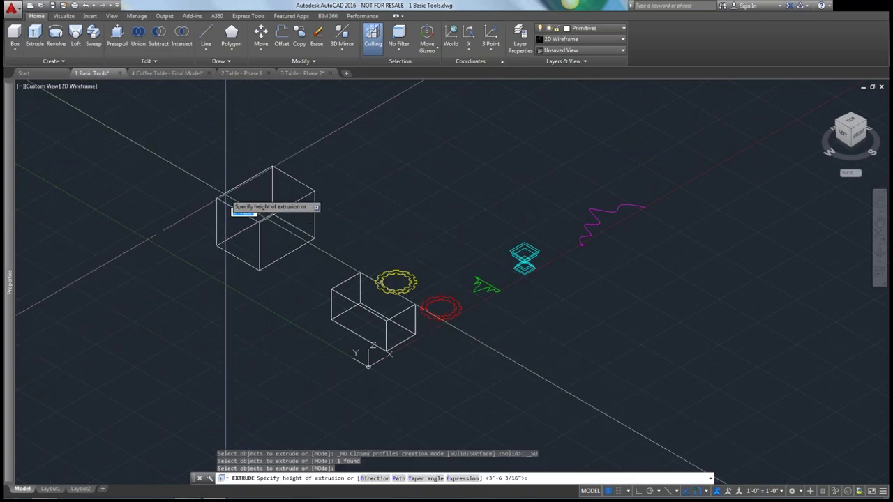
{"action": "left_click", "coordinate": [199, 179]}
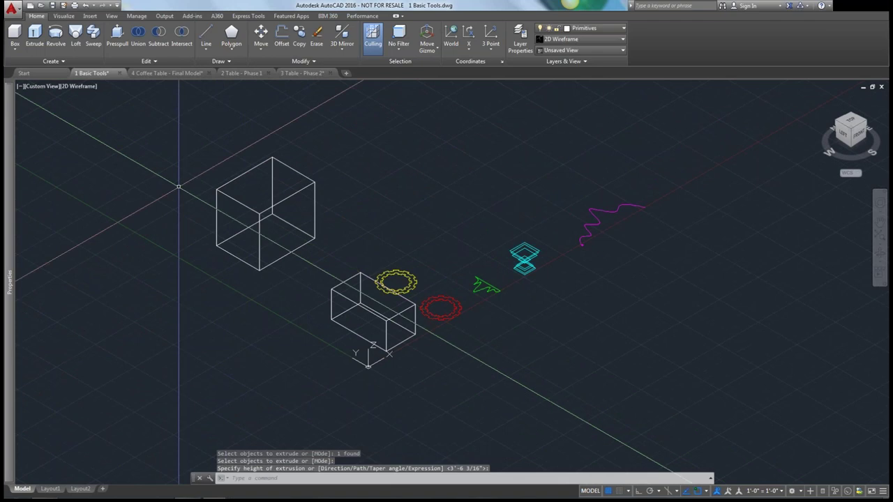
Presspull the long side face of the box facing away from the gear outlines outward by a freehand distance.
{"action": "key", "text": "ctrl+shift+e"}
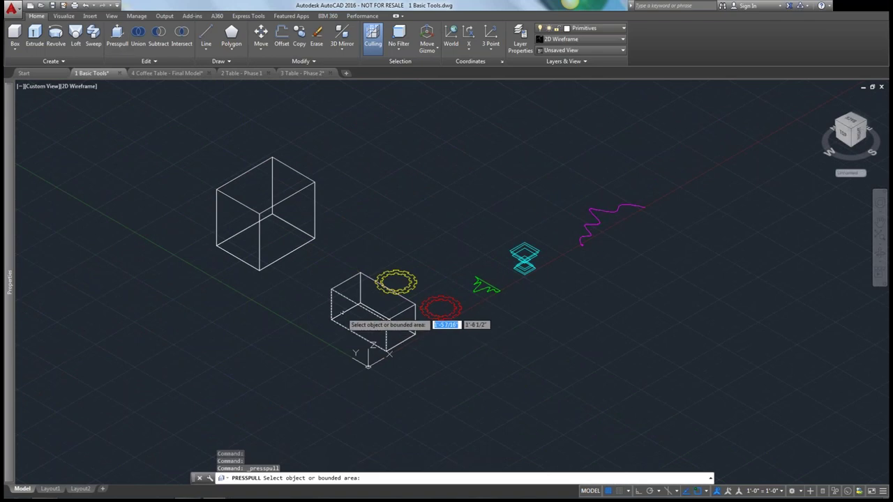
{"action": "scroll", "coordinate": [340, 307], "scroll_direction": "up", "scroll_amount": 2}
{"action": "scroll", "coordinate": [342, 311], "scroll_direction": "up", "scroll_amount": 3}
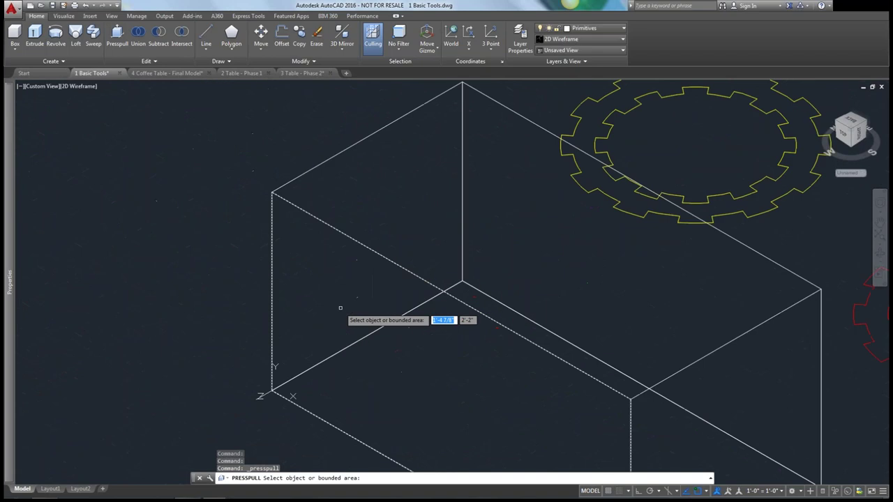
{"action": "scroll", "coordinate": [299, 289], "scroll_direction": "down", "scroll_amount": 4}
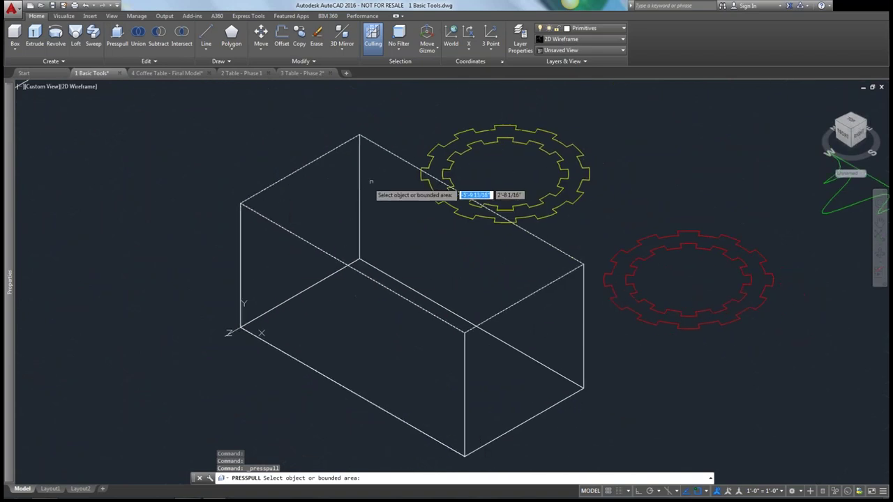
{"action": "left_click", "coordinate": [267, 255]}
{"action": "scroll", "coordinate": [231, 251], "scroll_direction": "down", "scroll_amount": 3}
{"action": "scroll", "coordinate": [203, 248], "scroll_direction": "up", "scroll_amount": 1}
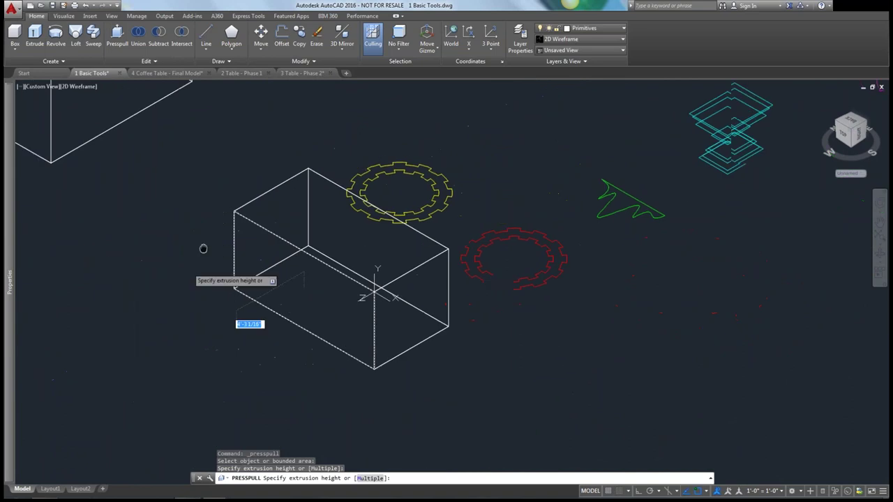
{"action": "middle_click_drag", "start_coordinate": [203, 248], "coordinate": [220, 224]}
{"action": "left_click", "coordinate": [174, 293]}
Presspull the adjoining front end face of the box outward by a freehand distance and finish Presspull.
{"action": "left_click", "coordinate": [347, 306]}
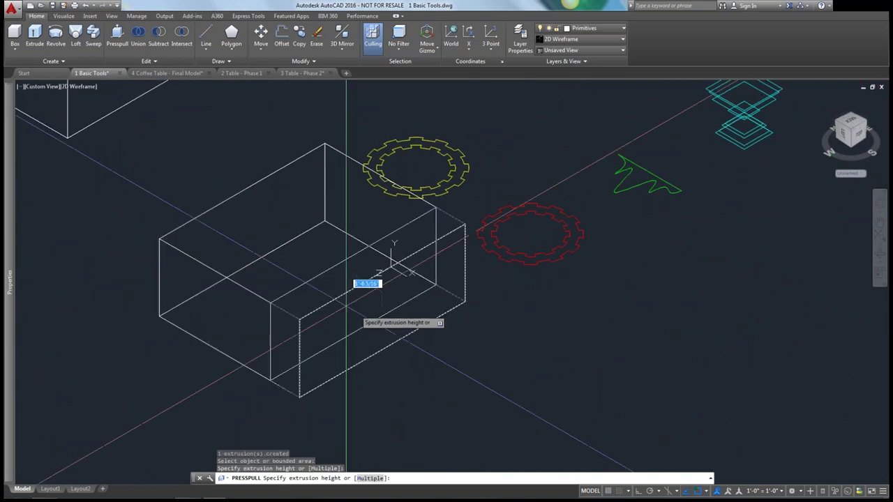
{"action": "left_click", "coordinate": [462, 368]}
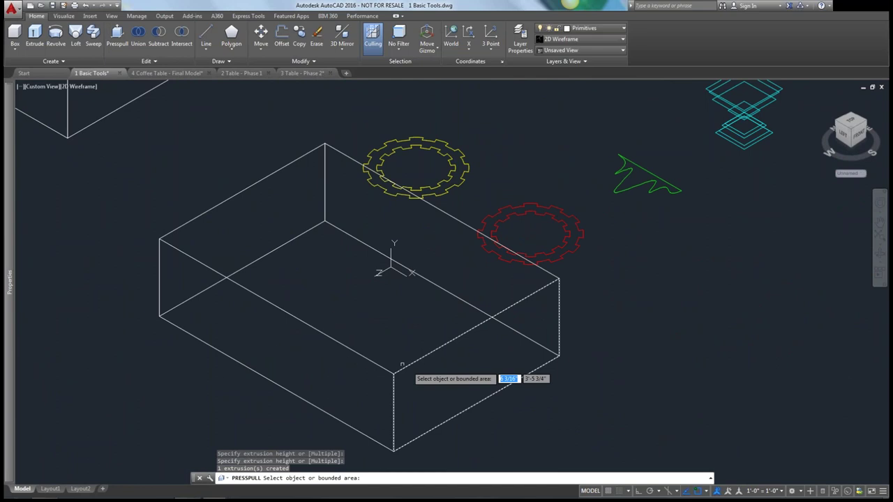
{"action": "key", "text": "Return"}
{"action": "scroll", "coordinate": [373, 373], "scroll_direction": "down", "scroll_amount": 4}
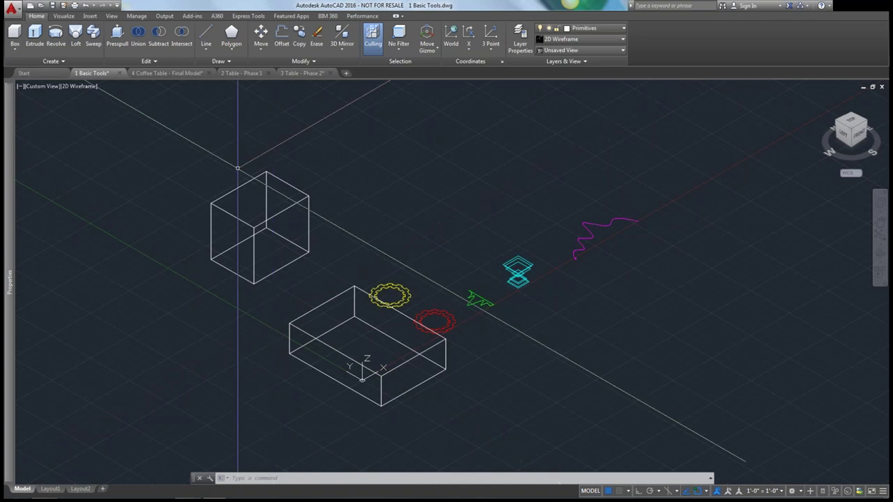
View the finished table in 4 Coffee Table - Final Model, then switch to 2 Table - Phase 1 and examine the table leg profile.
{"action": "left_click", "coordinate": [161, 74]}
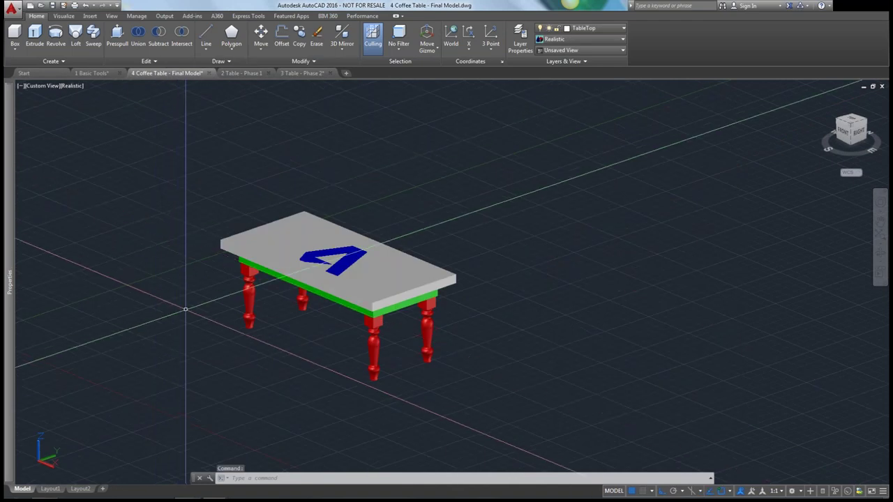
{"action": "left_click", "coordinate": [241, 74]}
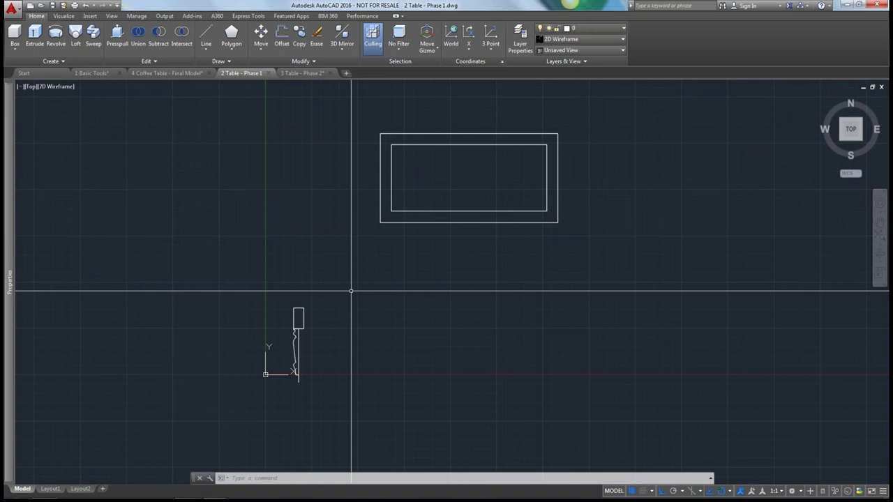
{"action": "mouse_move", "coordinate": [411, 313]}
{"action": "middle_mouse_down"}
{"action": "mouse_move", "coordinate": [328, 309]}
{"action": "mouse_move", "coordinate": [379, 251]}
{"action": "middle_mouse_up"}
{"action": "scroll", "coordinate": [379, 252], "scroll_direction": "up", "scroll_amount": 2}
{"action": "scroll", "coordinate": [309, 341], "scroll_direction": "up", "scroll_amount": 4}
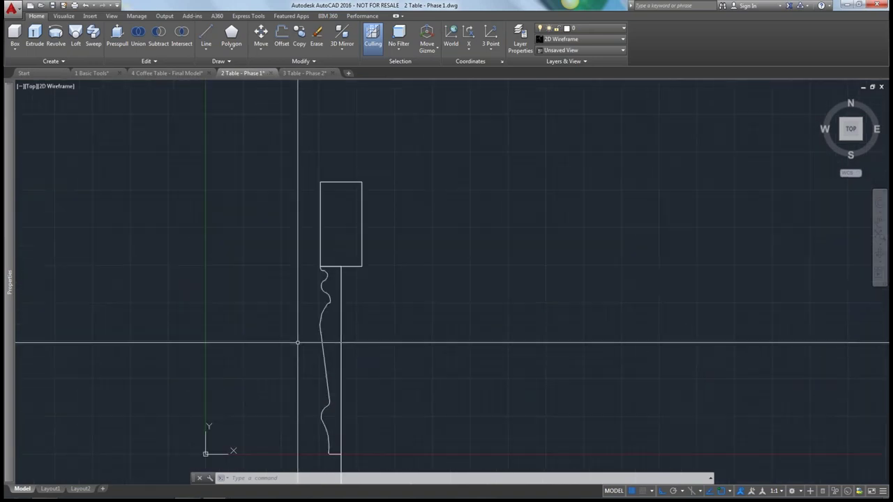
{"action": "middle_click_drag", "start_coordinate": [297, 334], "coordinate": [287, 263]}
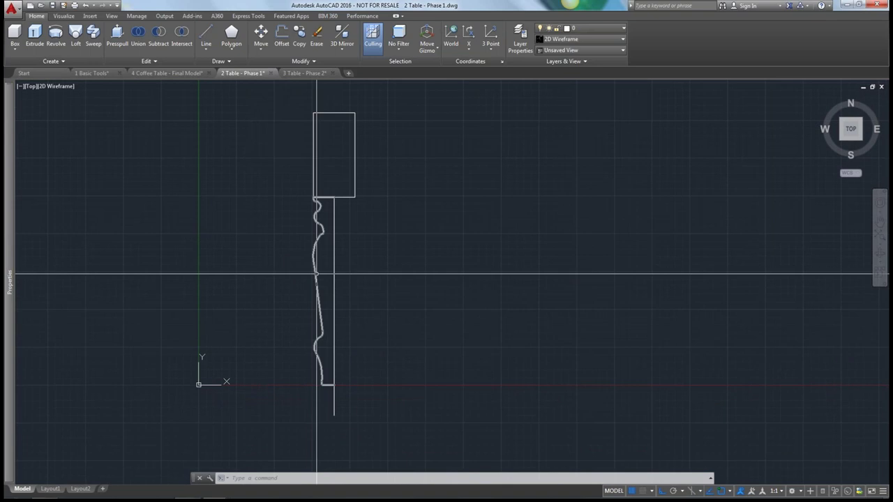
{"action": "left_click", "coordinate": [317, 274]}
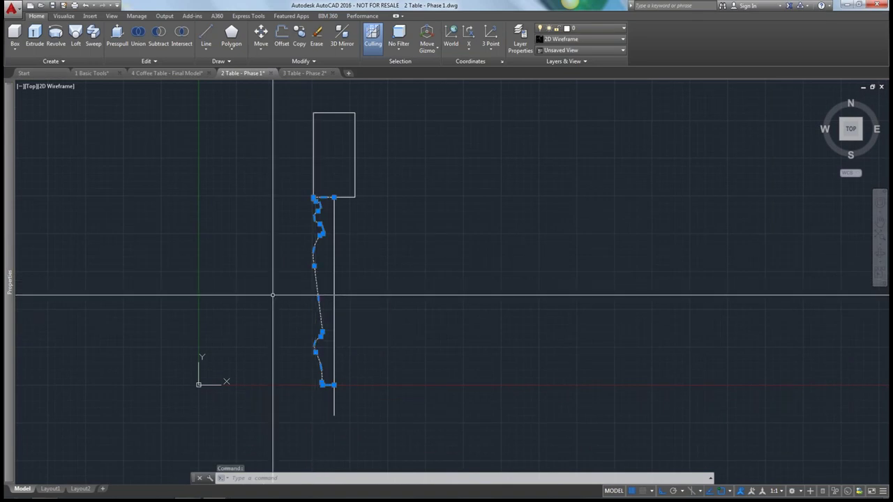
{"action": "key", "text": "Escape"}
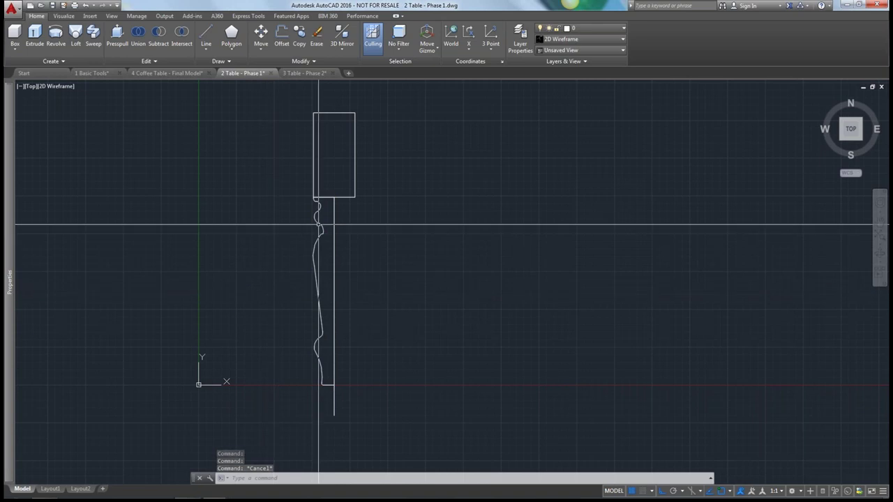
{"action": "scroll", "coordinate": [311, 201], "scroll_direction": "up", "scroll_amount": 4}
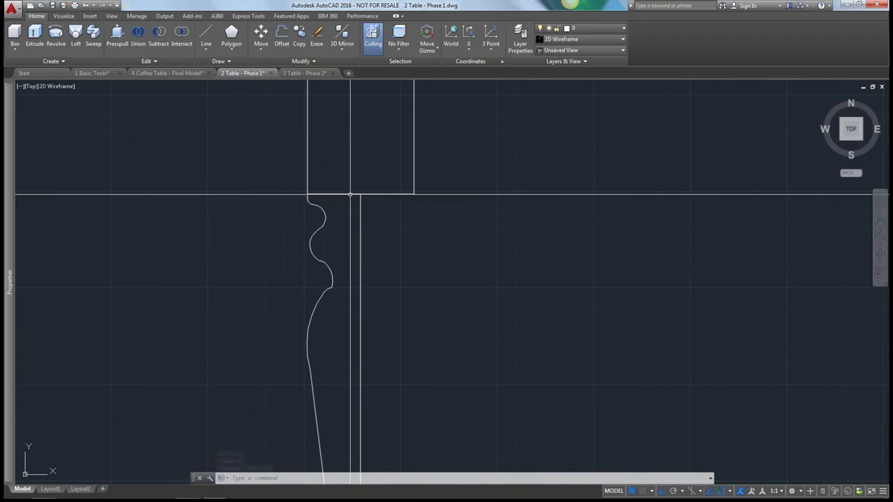
{"action": "scroll", "coordinate": [317, 266], "scroll_direction": "down", "scroll_amount": 2}
{"action": "scroll", "coordinate": [317, 266], "scroll_direction": "down", "scroll_amount": 2}
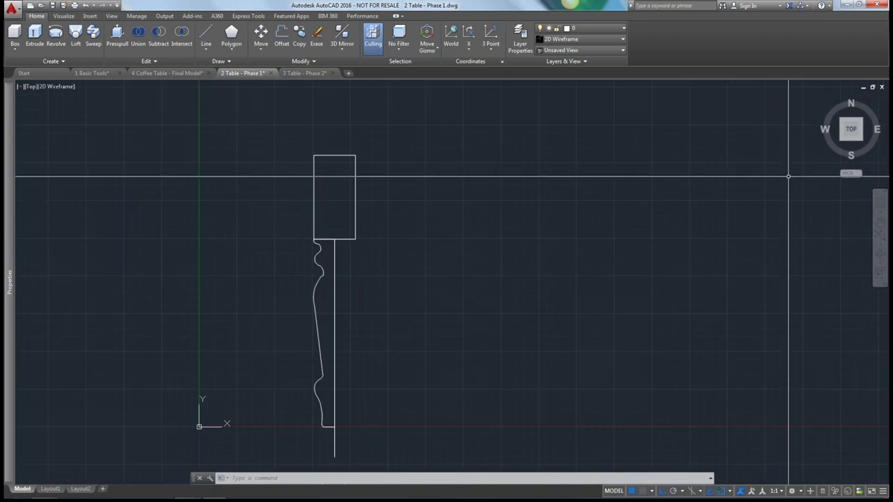
Revolve the curved table leg profile 360 degrees into a solid, using the straight line beside it as the axis object.
{"action": "left_click", "coordinate": [860, 139]}
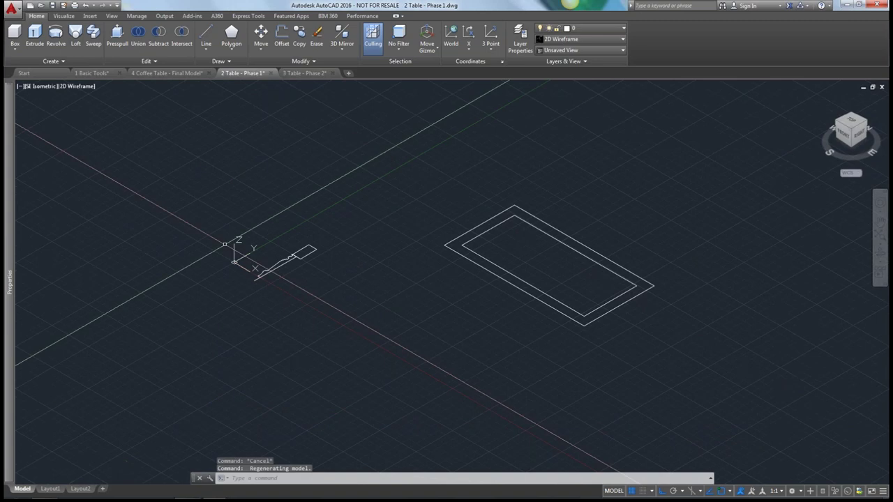
{"action": "scroll", "coordinate": [278, 282], "scroll_direction": "up", "scroll_amount": 4}
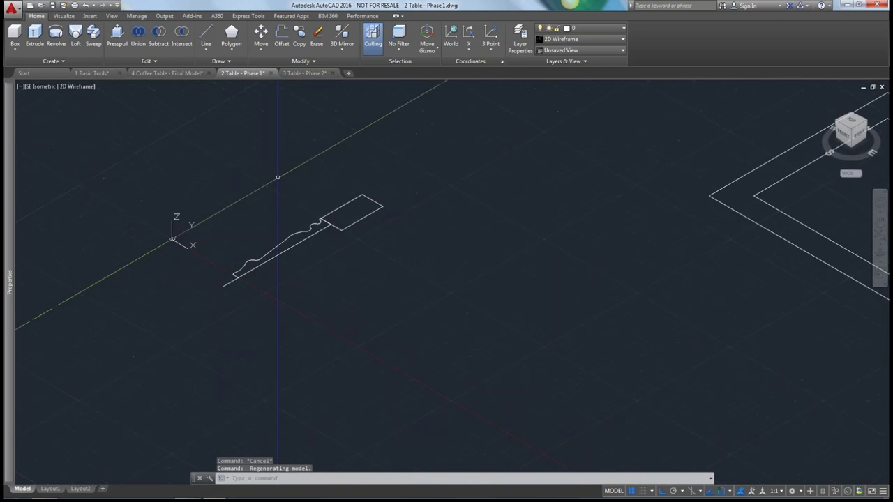
{"action": "left_click", "coordinate": [54, 35]}
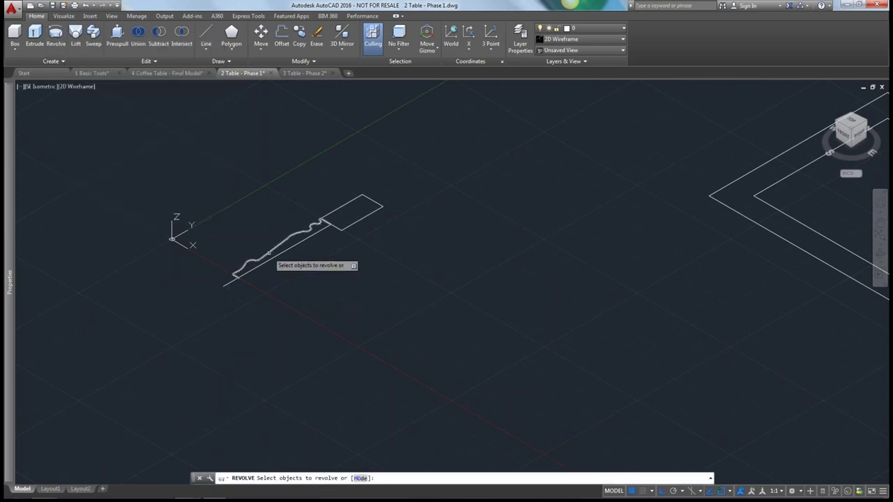
{"action": "left_click", "coordinate": [269, 253]}
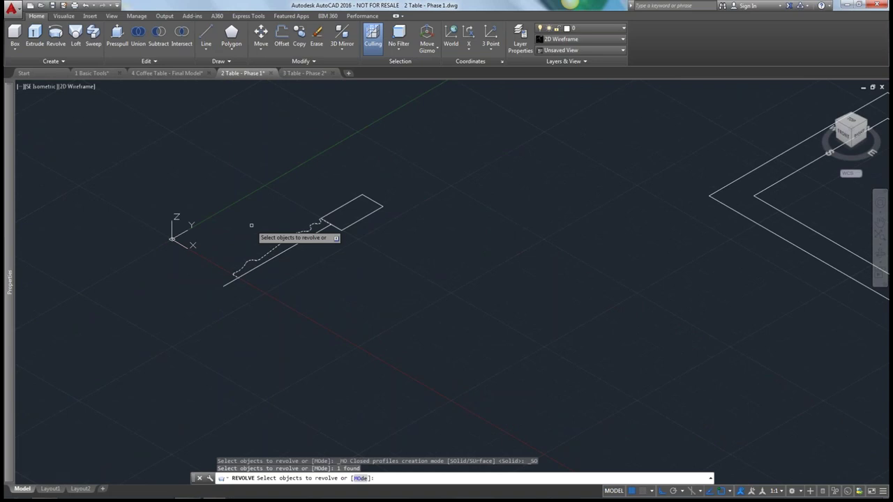
{"action": "key", "text": "Return"}
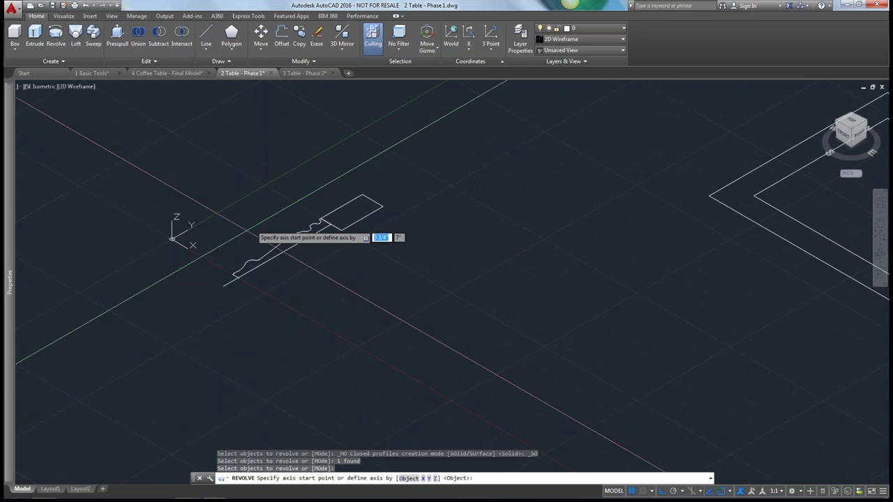
{"action": "left_click", "coordinate": [408, 478]}
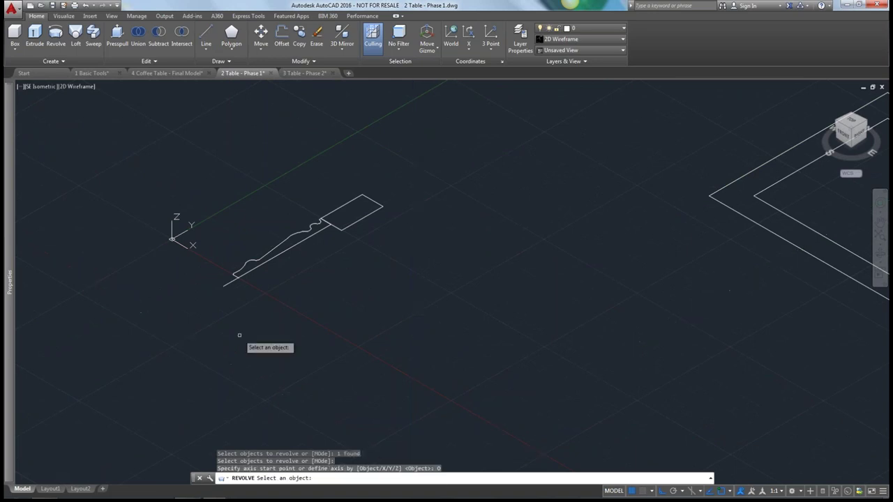
{"action": "left_click", "coordinate": [231, 282]}
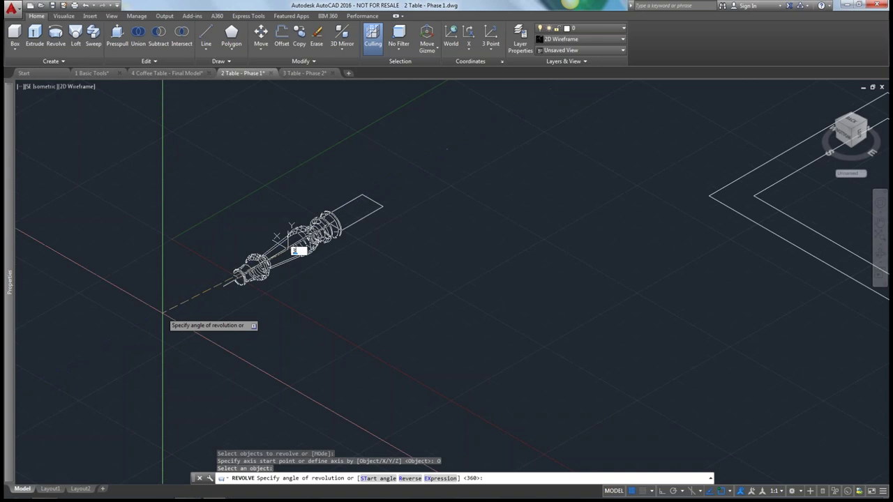
{"action": "key", "text": "Return"}
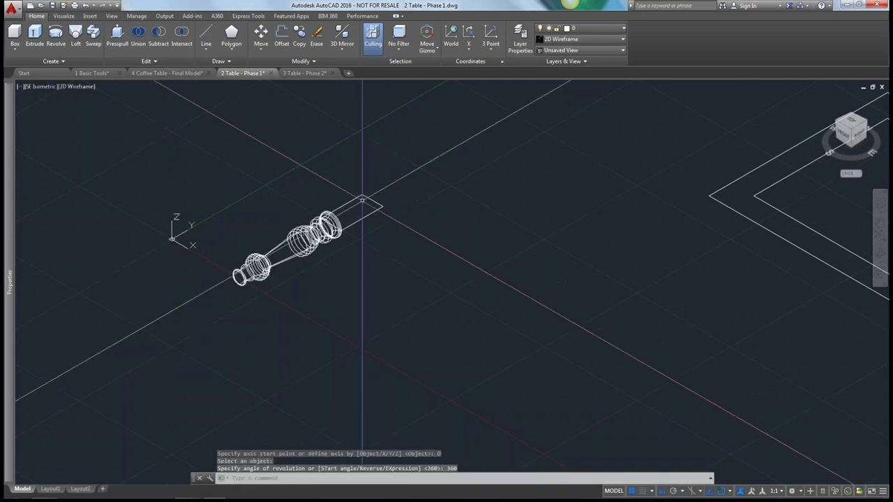
Extrude the rectangle at the top end of the turned leg upward by 2.75 inches.
{"action": "scroll", "coordinate": [363, 200], "scroll_direction": "up", "scroll_amount": 2}
{"action": "scroll", "coordinate": [363, 200], "scroll_direction": "up", "scroll_amount": 2}
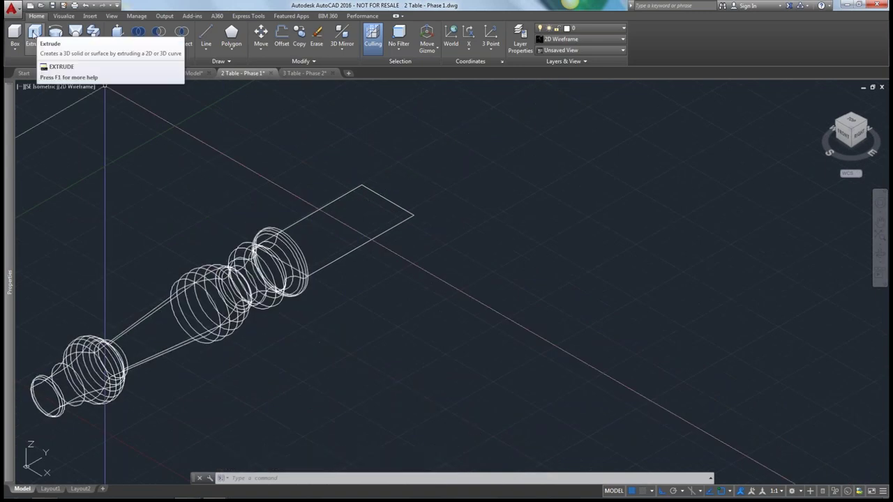
{"action": "left_click", "coordinate": [34, 33]}
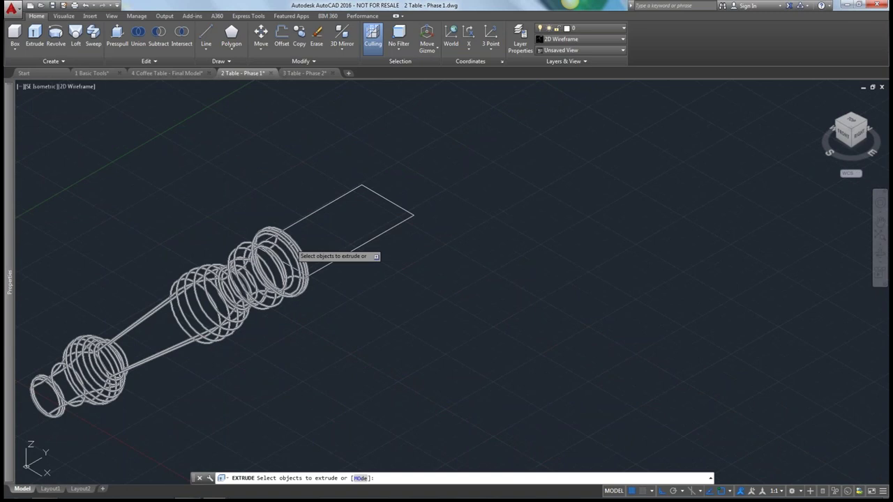
{"action": "left_click", "coordinate": [376, 194]}
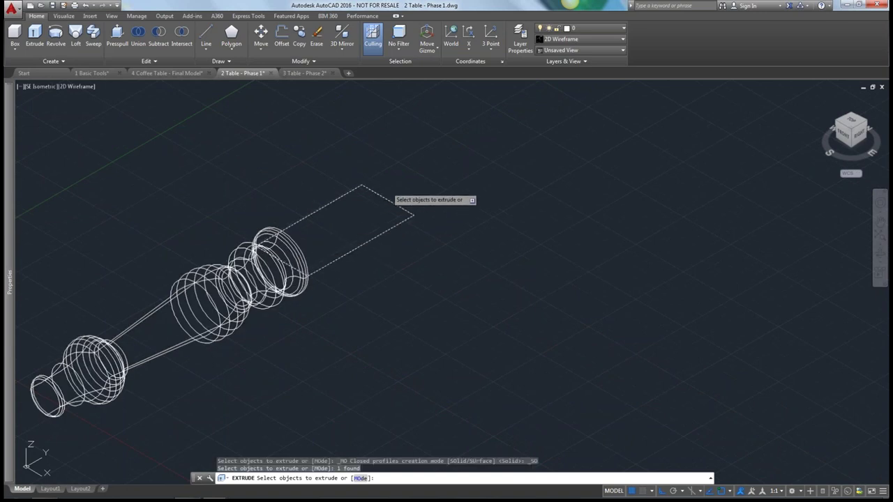
{"action": "key", "text": "Return"}
{"action": "type", "text": "2"}
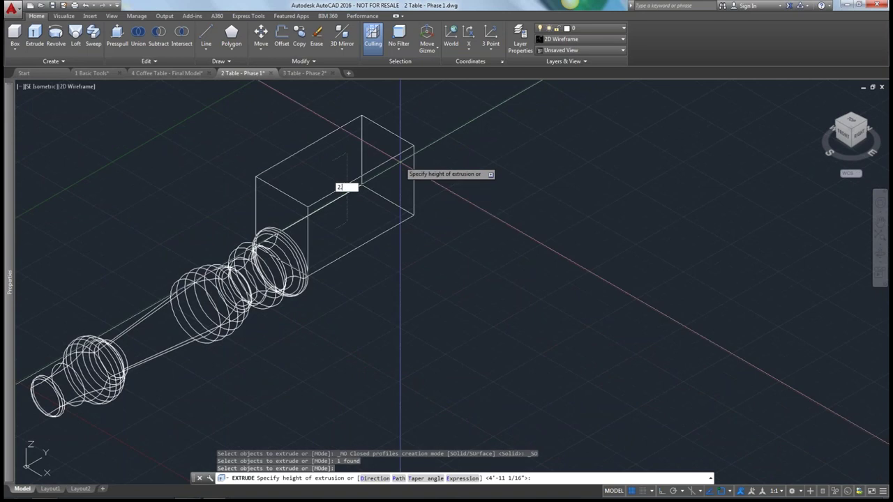
{"action": "type", "text": ".75"}
{"action": "key", "text": "Return"}
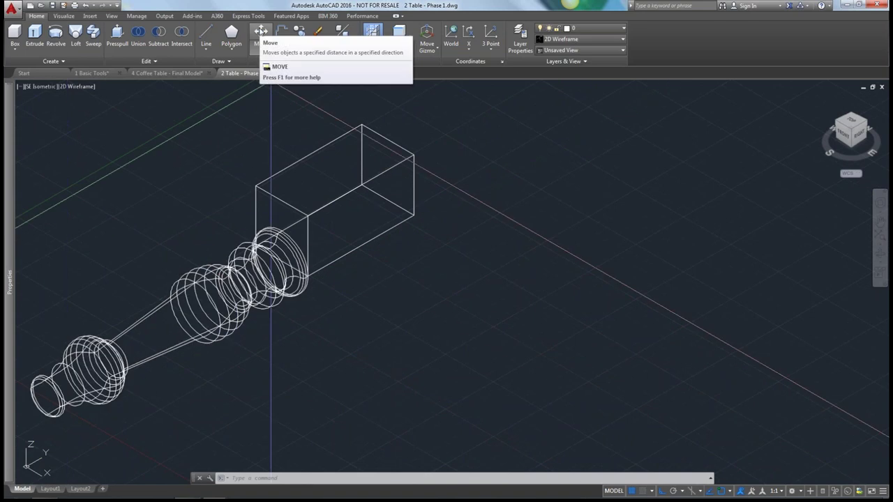
Move the extruded box at the top end of the turned leg straight down along Z by 1.5 inches.
{"action": "left_click", "coordinate": [260, 32]}
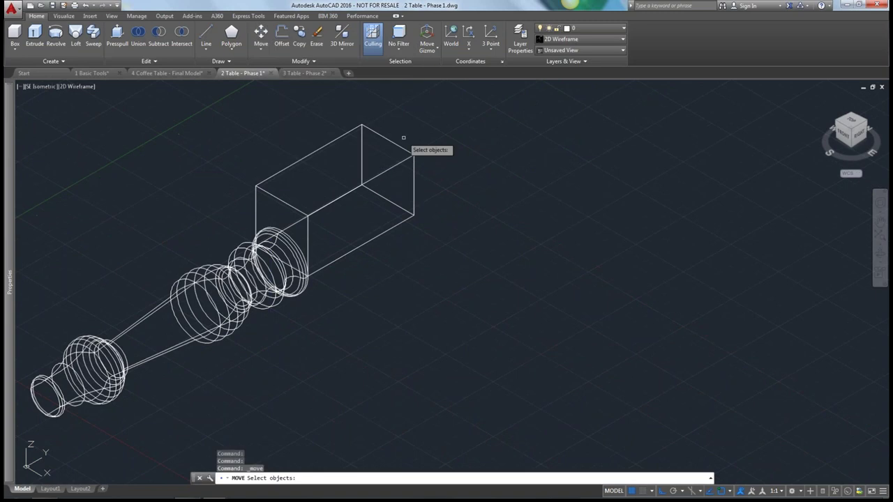
{"action": "left_click", "coordinate": [413, 157]}
{"action": "key", "text": "Return"}
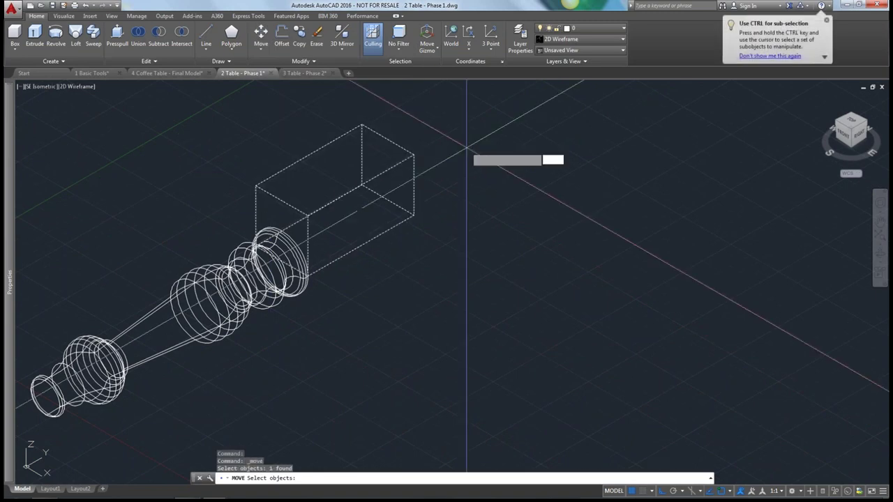
{"action": "left_click", "coordinate": [467, 148]}
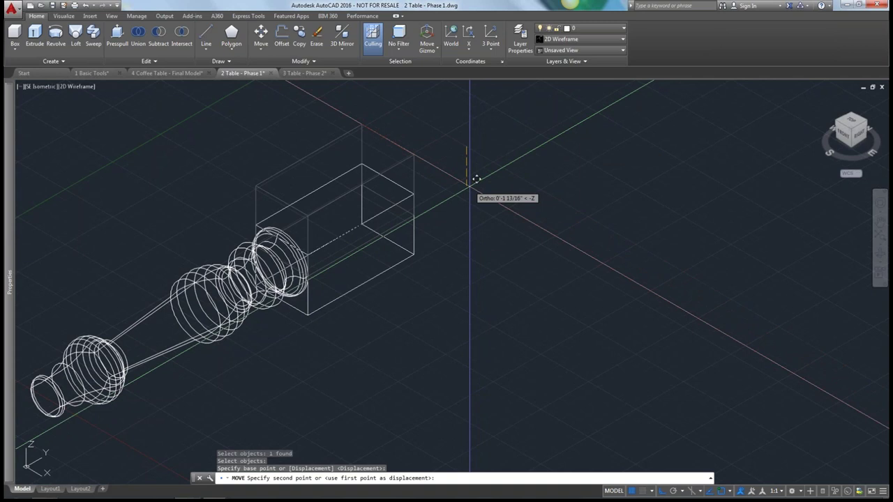
{"action": "type", "text": "1.5"}
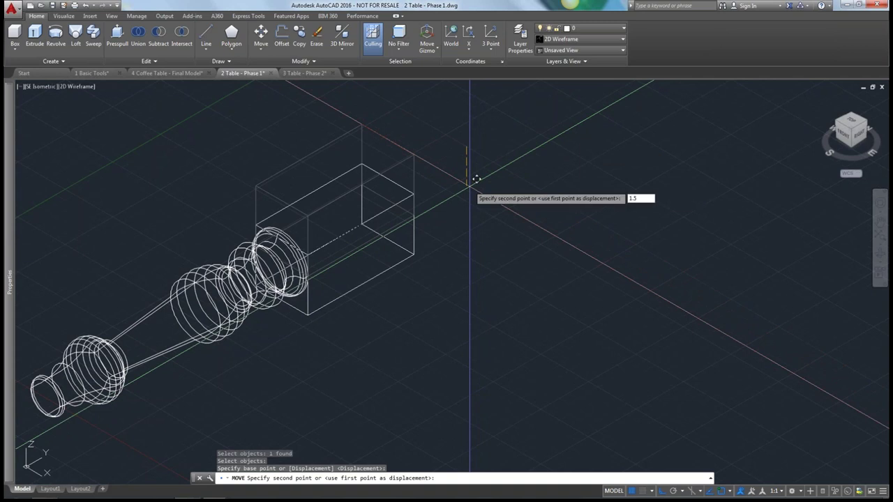
{"action": "key", "text": "Return"}
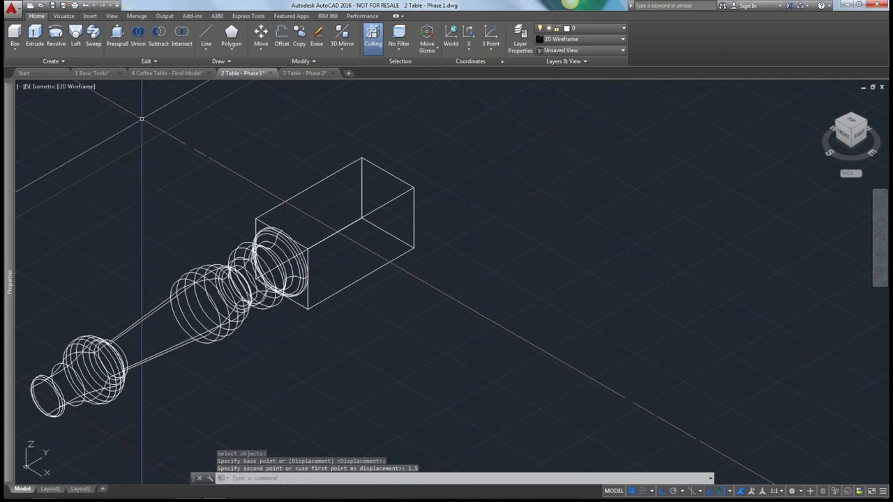
Union the turned leg and the box at its end into a single solid, and check that they select together.
{"action": "left_click", "coordinate": [137, 36]}
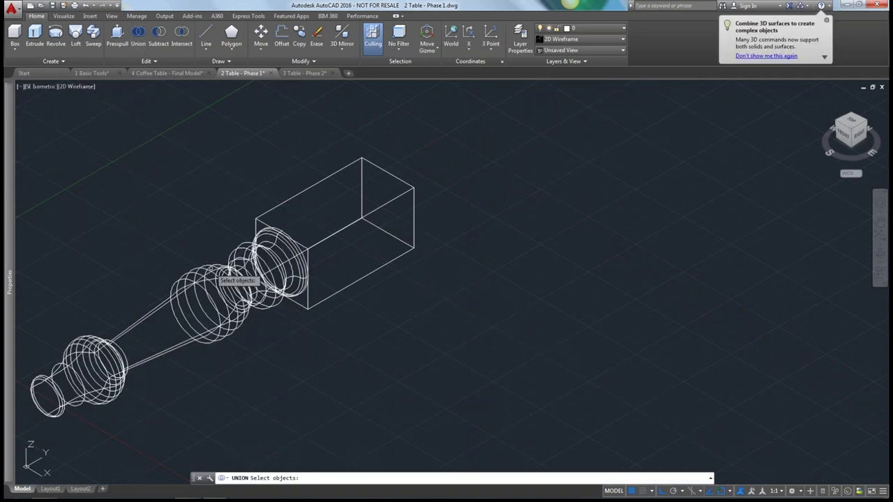
{"action": "left_click", "coordinate": [242, 233]}
{"action": "left_click", "coordinate": [265, 215]}
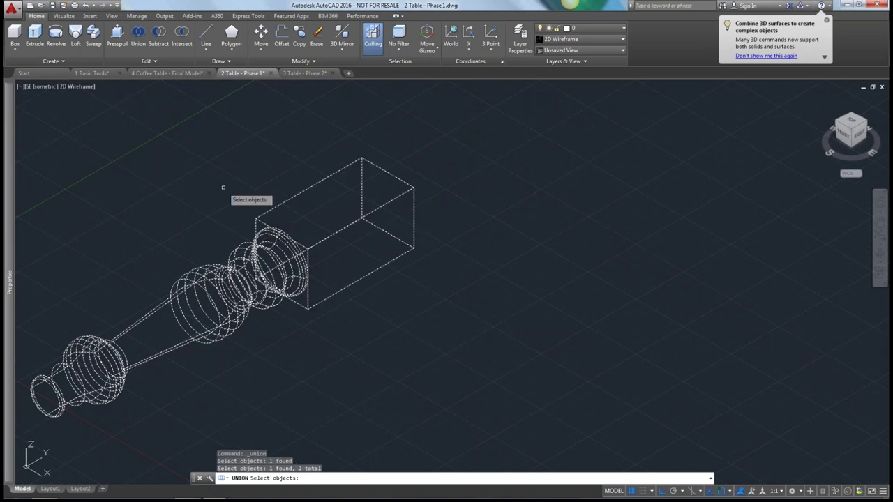
{"action": "key", "text": "Return"}
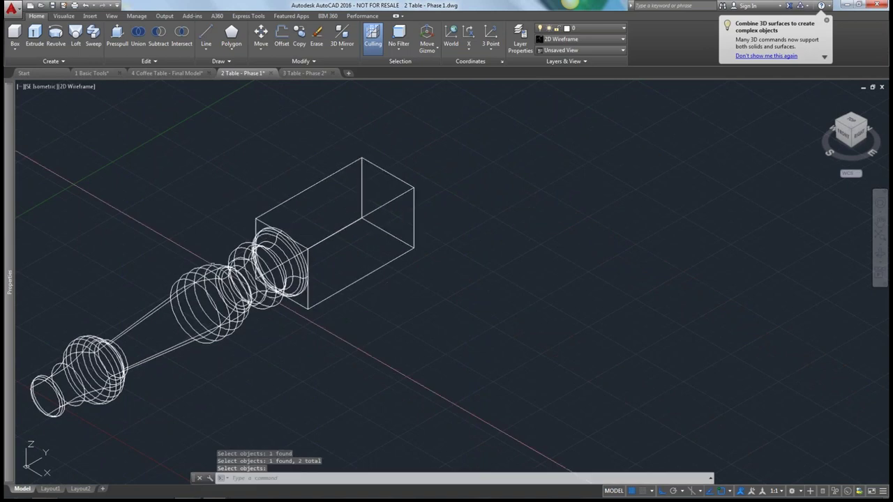
{"action": "scroll", "coordinate": [143, 234], "scroll_direction": "down", "scroll_amount": 2}
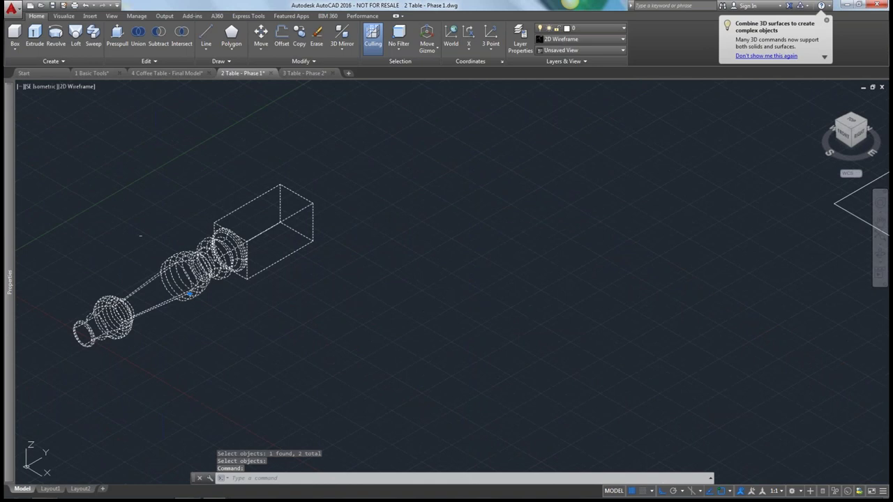
{"action": "middle_click_drag", "start_coordinate": [140, 236], "coordinate": [332, 187]}
{"action": "key", "text": "Escape"}
Switch the workspace from 3D Basics to 3D Modeling.
{"action": "scroll", "coordinate": [293, 209], "scroll_direction": "down", "scroll_amount": 4}
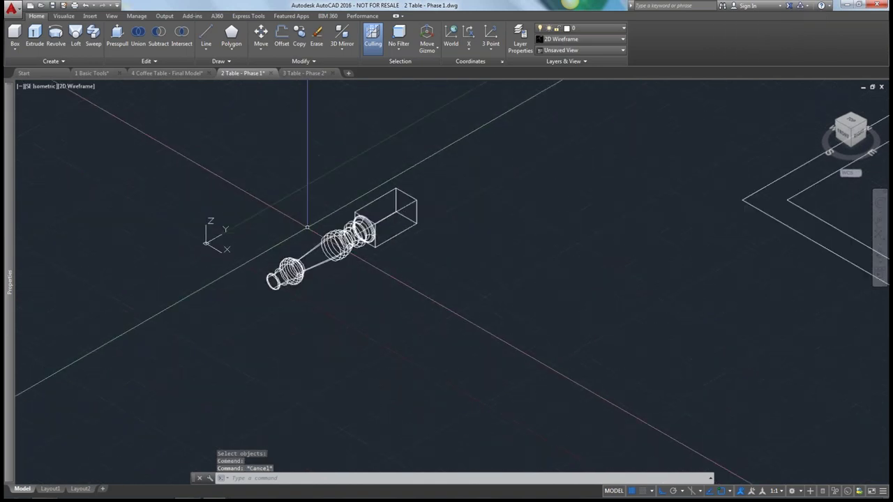
{"action": "middle_click_drag", "start_coordinate": [422, 256], "coordinate": [334, 271]}
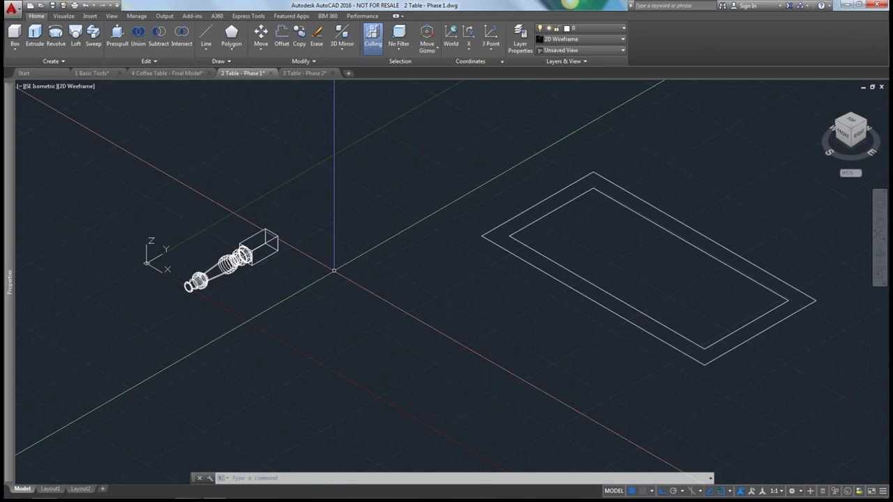
{"action": "left_click", "coordinate": [794, 492]}
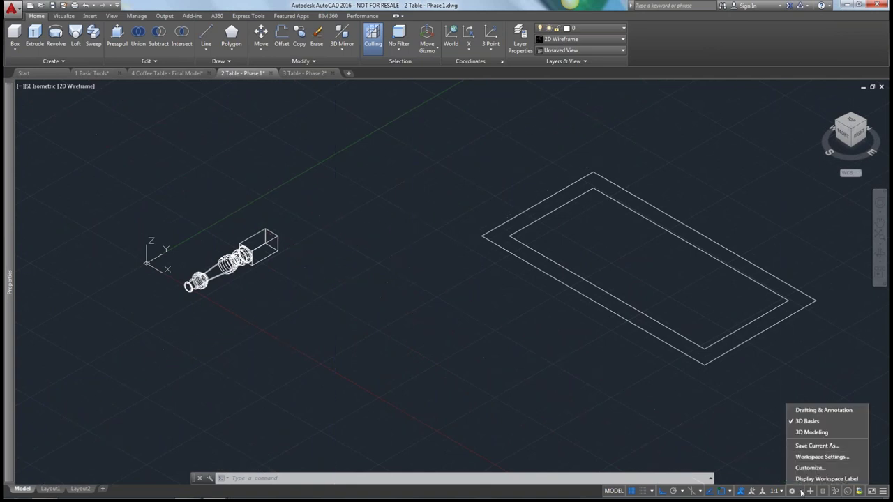
{"action": "left_click", "coordinate": [812, 433]}
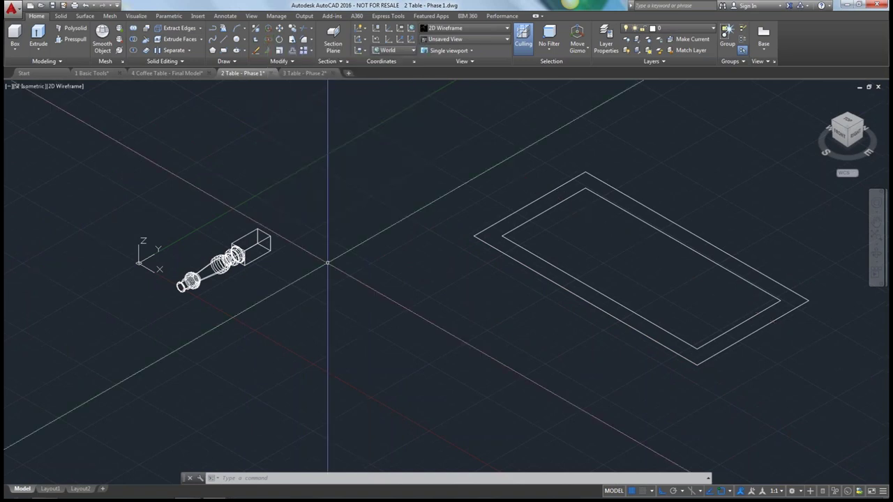
Stand the table leg upright with 3DROTATE, turning it 90 degrees about the X axis from the centre of its foot.
{"action": "type", "text": "3DROTATE"}
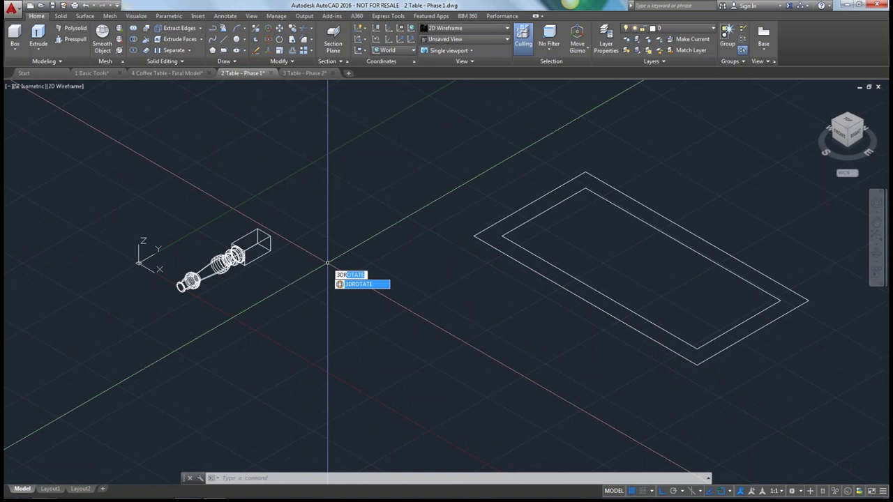
{"action": "key", "text": "Return"}
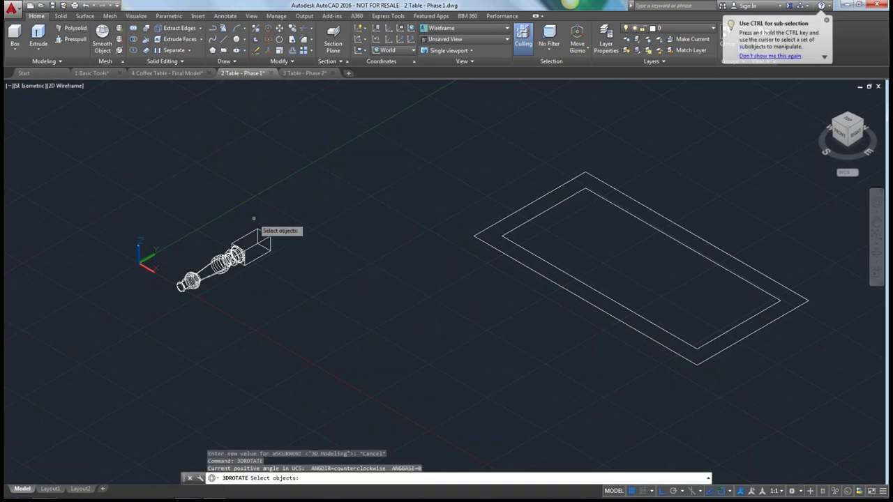
{"action": "left_click", "coordinate": [250, 238]}
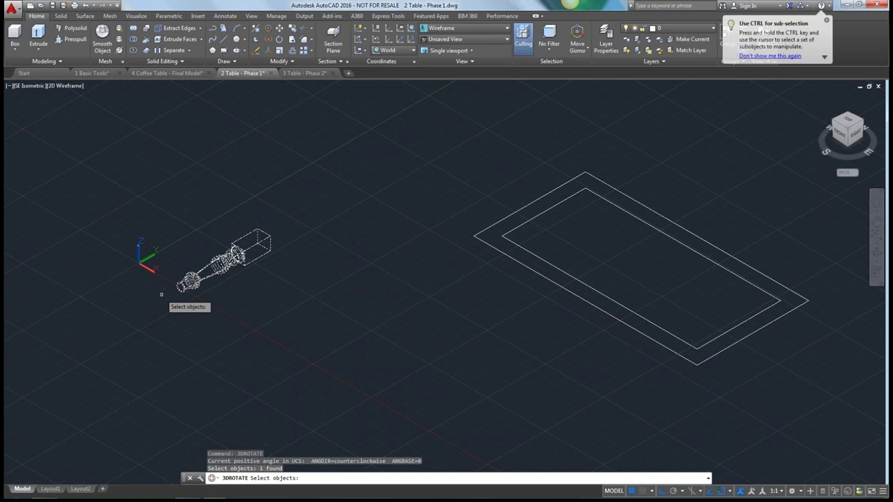
{"action": "key", "text": "Return"}
{"action": "scroll", "coordinate": [174, 301], "scroll_direction": "up", "scroll_amount": 6}
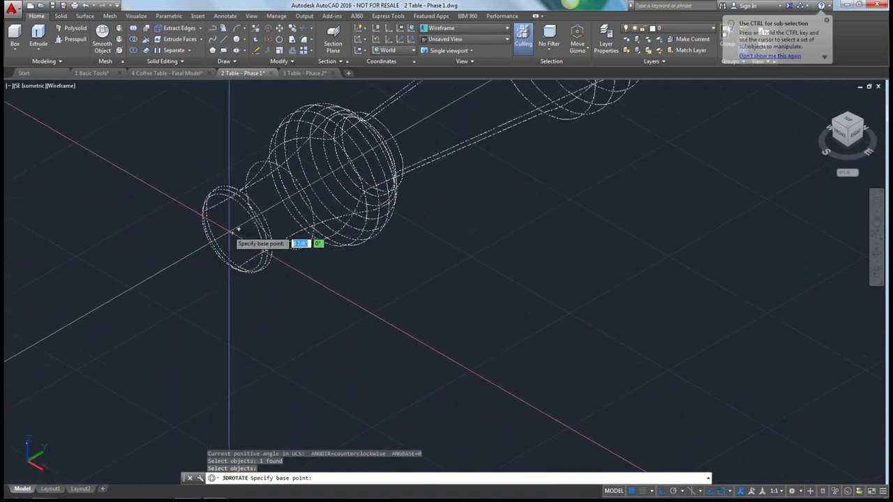
{"action": "left_click", "coordinate": [222, 241]}
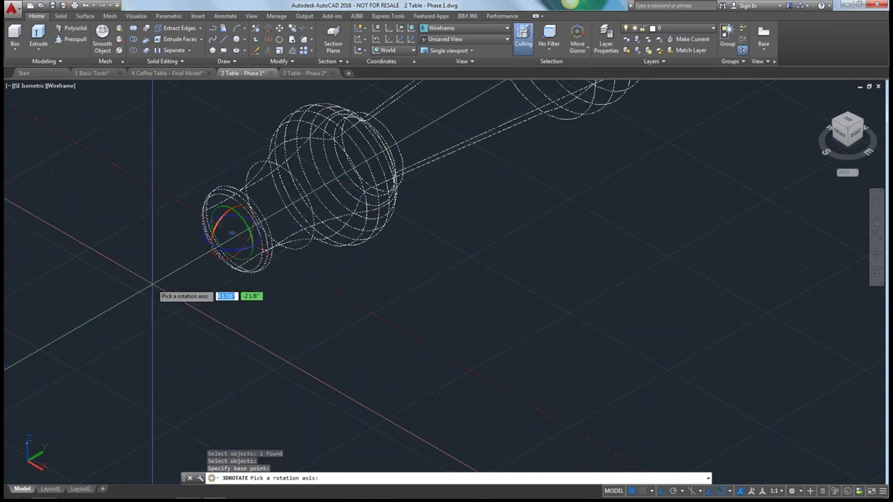
{"action": "left_click", "coordinate": [218, 227]}
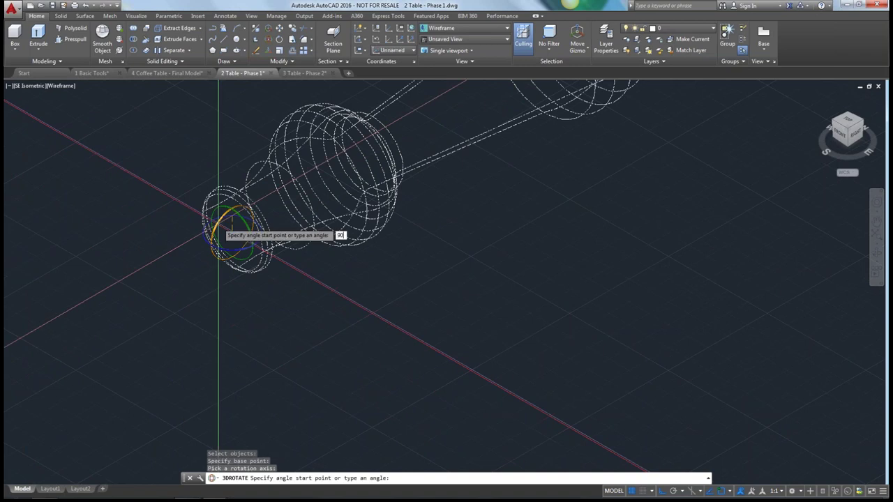
{"action": "type", "text": "90"}
{"action": "key", "text": "Return"}
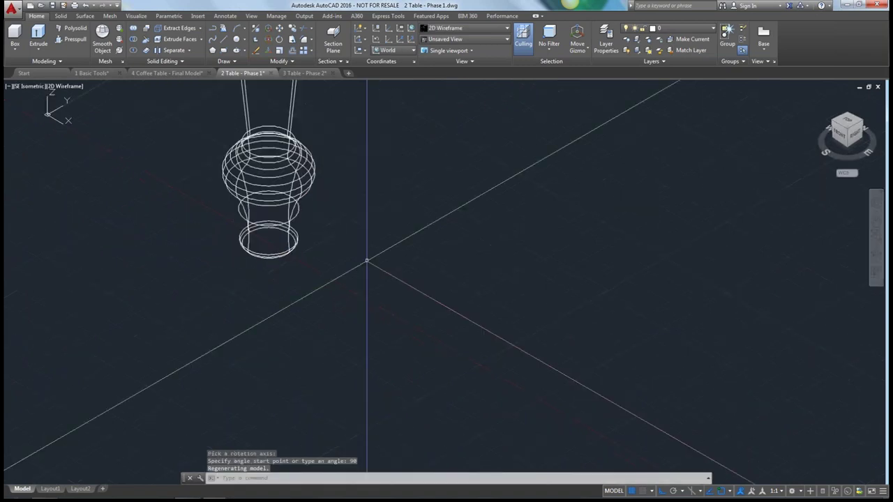
Return to the 3D Basics workspace and bring both the upright leg and the tabletop rectangles into view.
{"action": "left_click", "coordinate": [791, 490]}
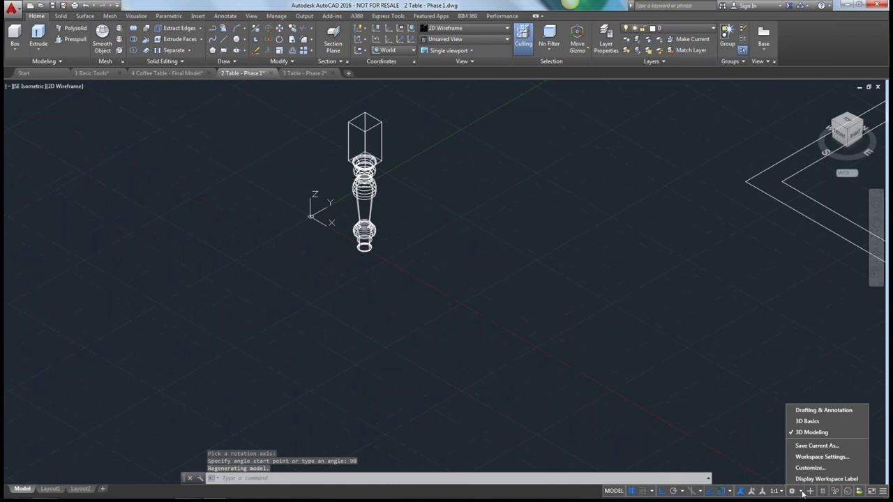
{"action": "left_click", "coordinate": [808, 421]}
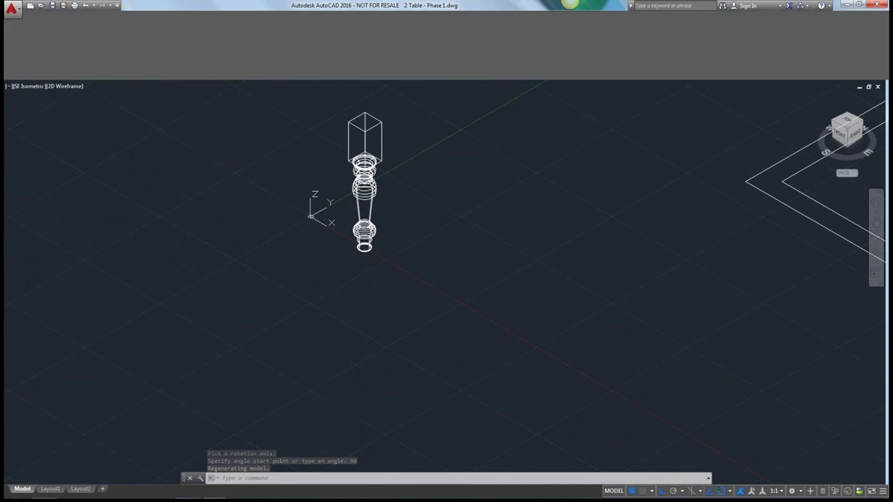
{"action": "scroll", "coordinate": [459, 219], "scroll_direction": "down", "scroll_amount": 2}
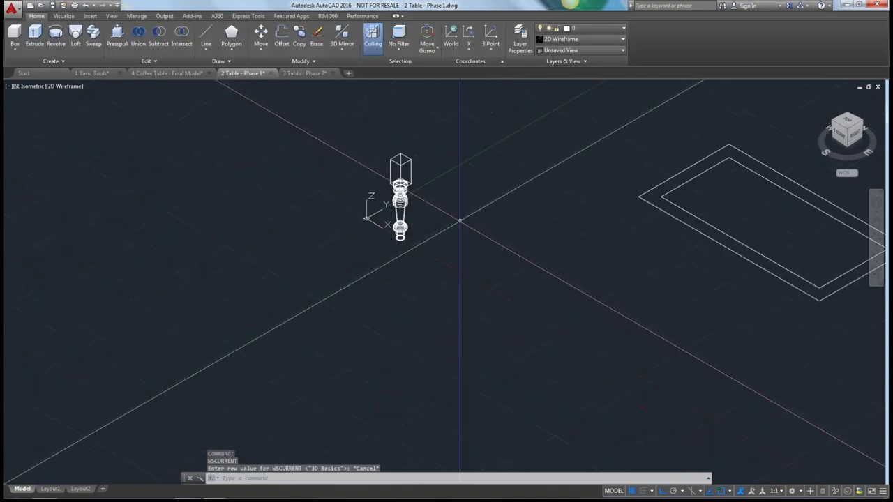
{"action": "middle_click_drag", "start_coordinate": [460, 223], "coordinate": [309, 267]}
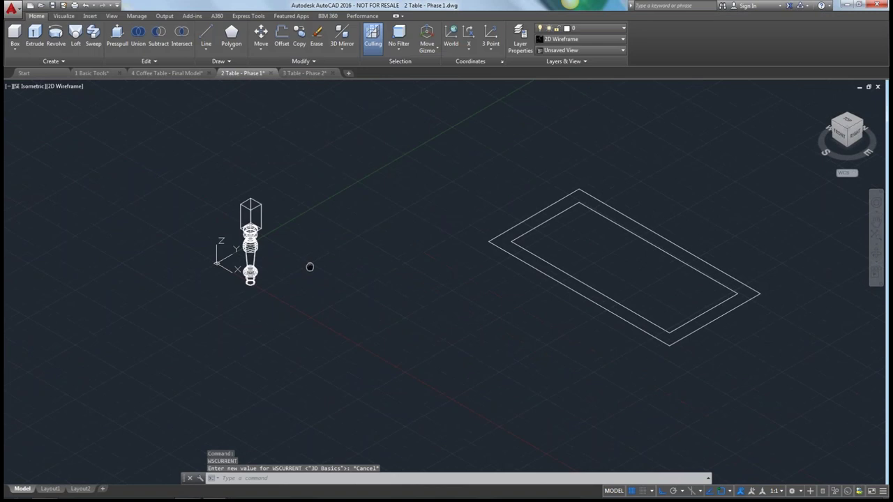
Move the leg from the left upper corner of its square block to the nearest corner of the inner tabletop rectangle.
{"action": "key", "text": "m"}
{"action": "key", "text": "Return"}
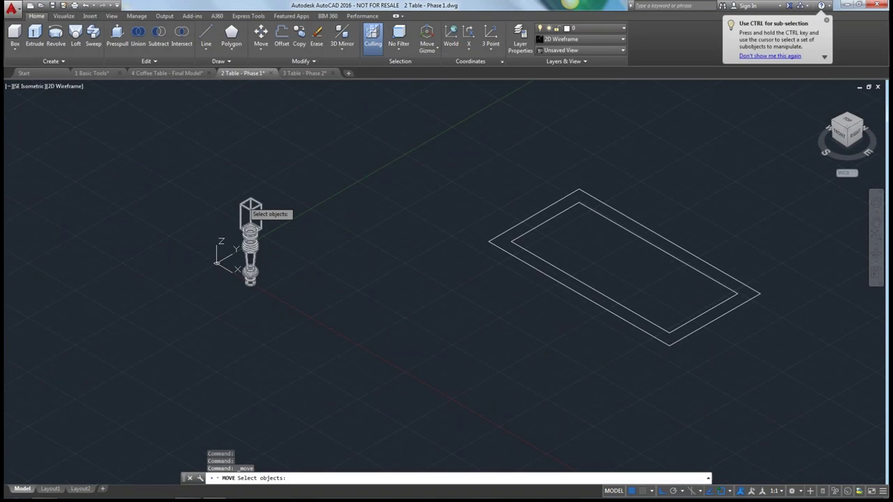
{"action": "left_click", "coordinate": [249, 213]}
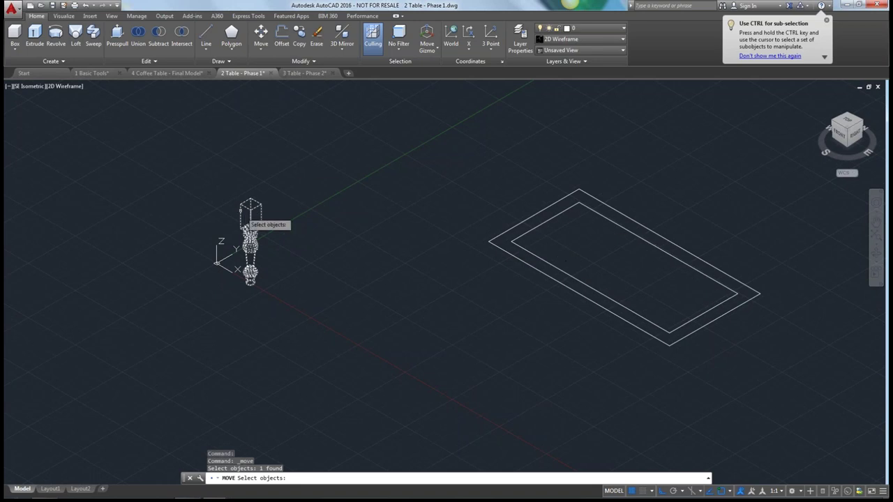
{"action": "key", "text": "Return"}
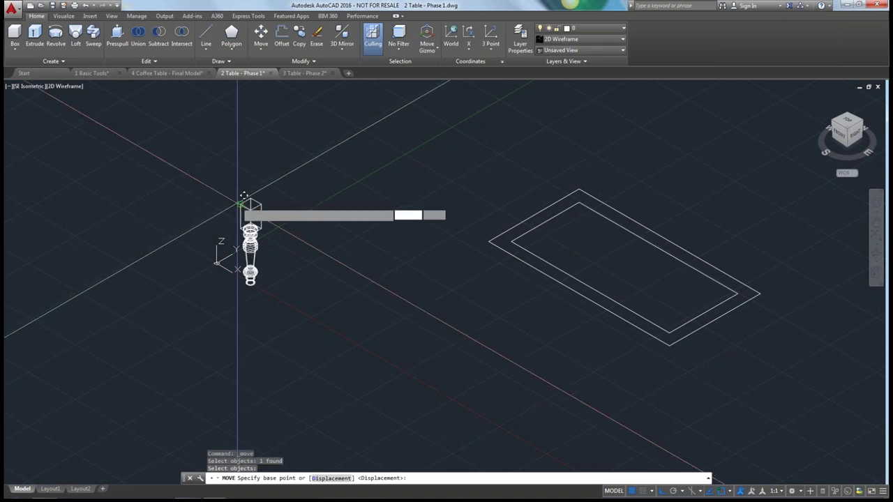
{"action": "left_click", "coordinate": [242, 200]}
{"action": "left_click", "coordinate": [520, 243]}
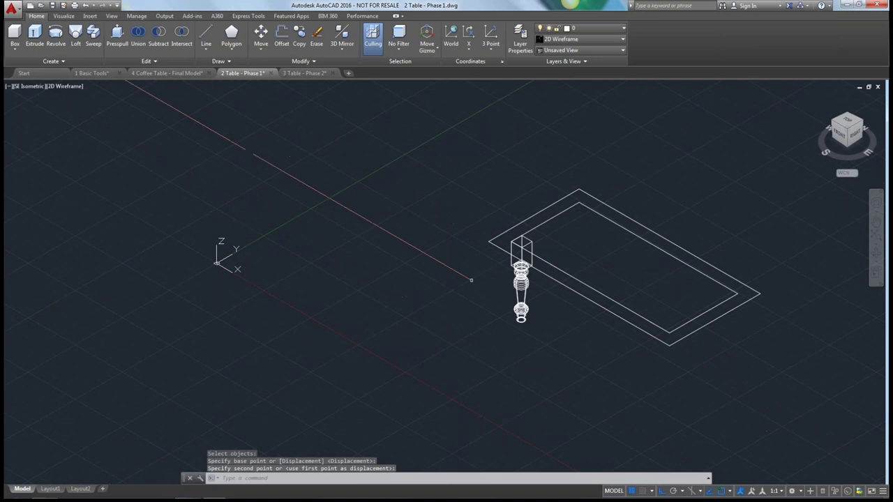
Move the table leg straight up along Z by 1.5 feet.
{"action": "middle_click_drag", "start_coordinate": [407, 317], "coordinate": [302, 277]}
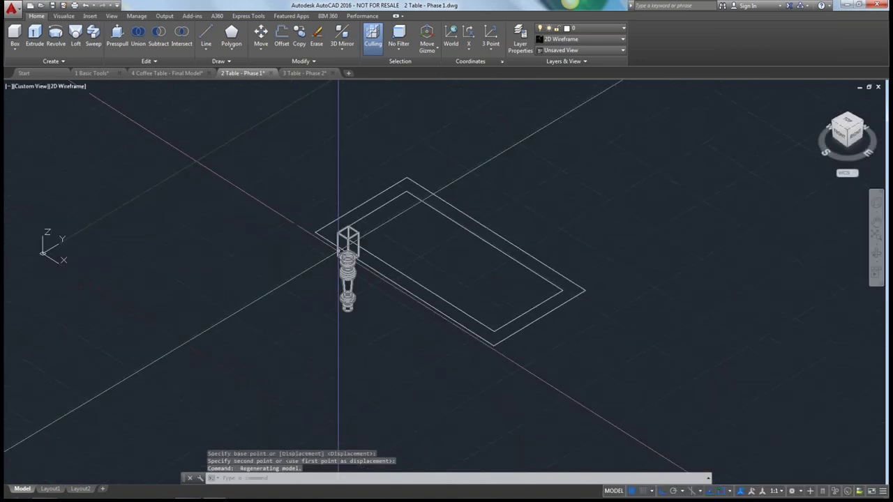
{"action": "left_click", "coordinate": [261, 35]}
{"action": "left_click", "coordinate": [349, 241]}
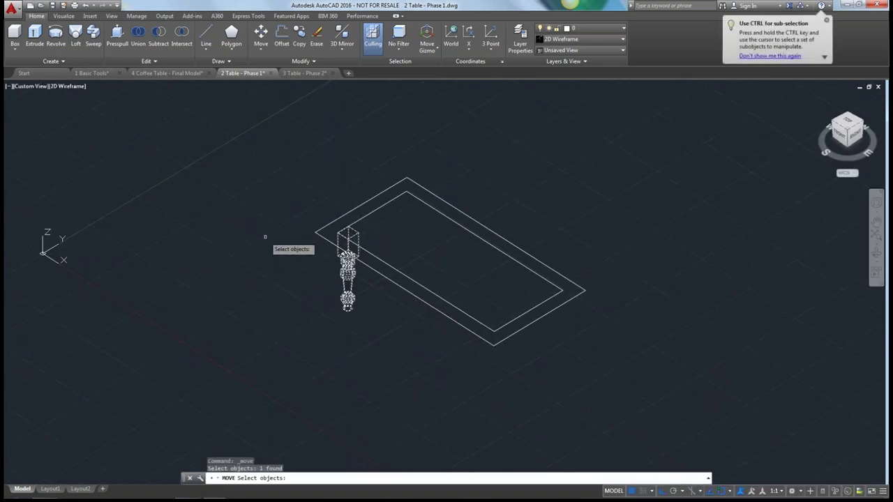
{"action": "key", "text": "Return"}
{"action": "left_click", "coordinate": [263, 287]}
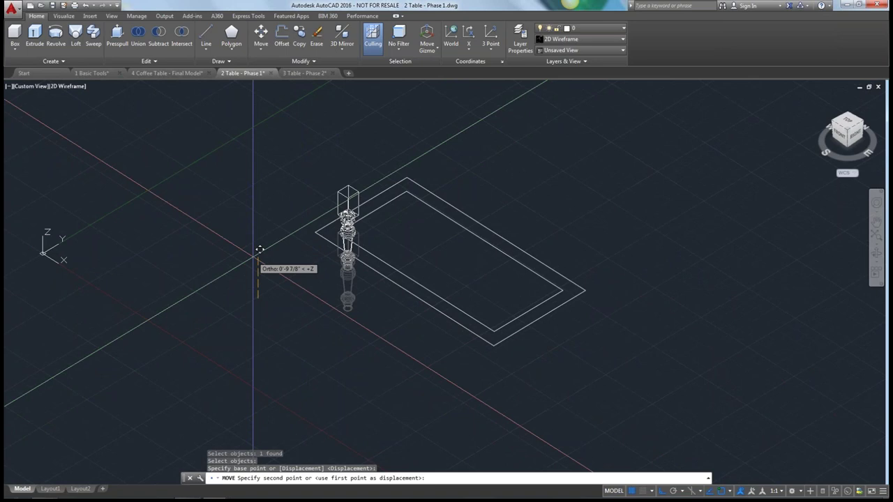
{"action": "type", "text": "1.5"}
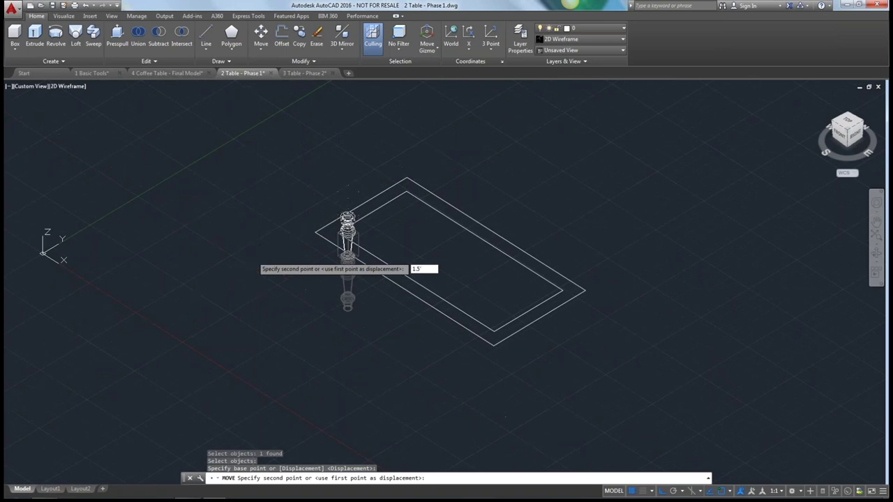
Move the turned table leg 1.5' straight up.
{"action": "key", "text": "Return"}
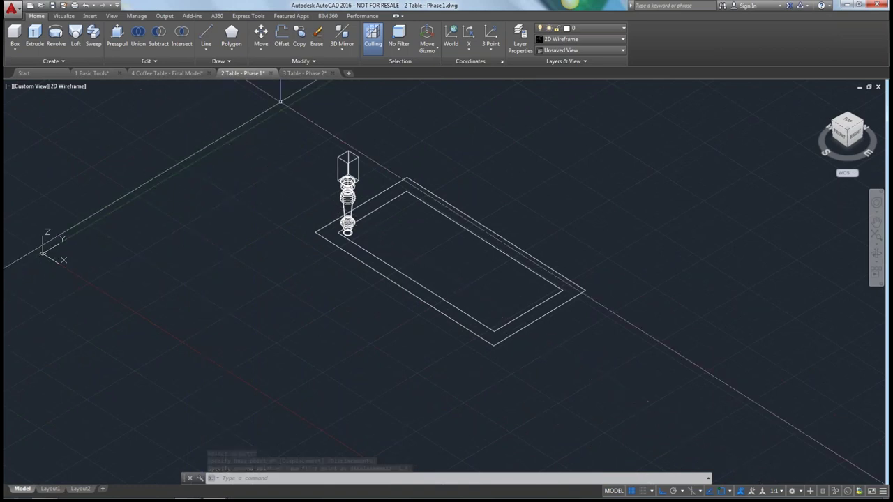
Switch to the 3 Table - Phase 2 drawing and make the Moulding layer current.
{"action": "left_click", "coordinate": [300, 74]}
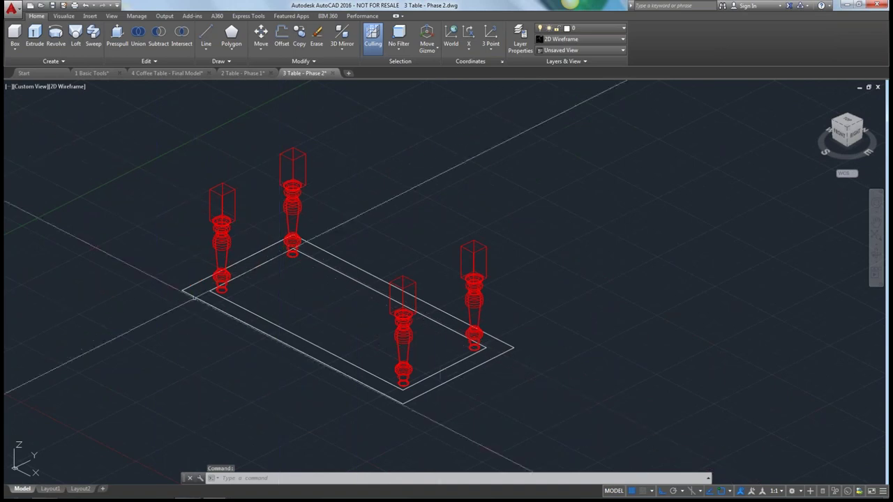
{"action": "left_click", "coordinate": [623, 29]}
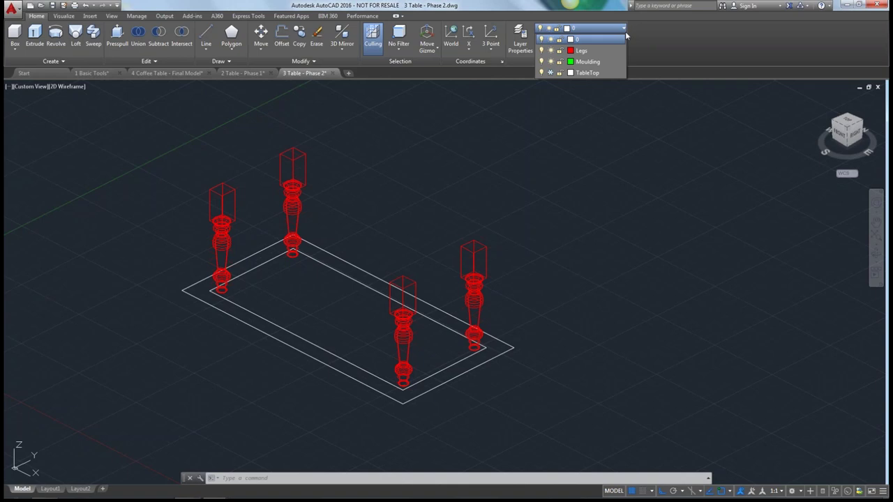
{"action": "left_click", "coordinate": [591, 62]}
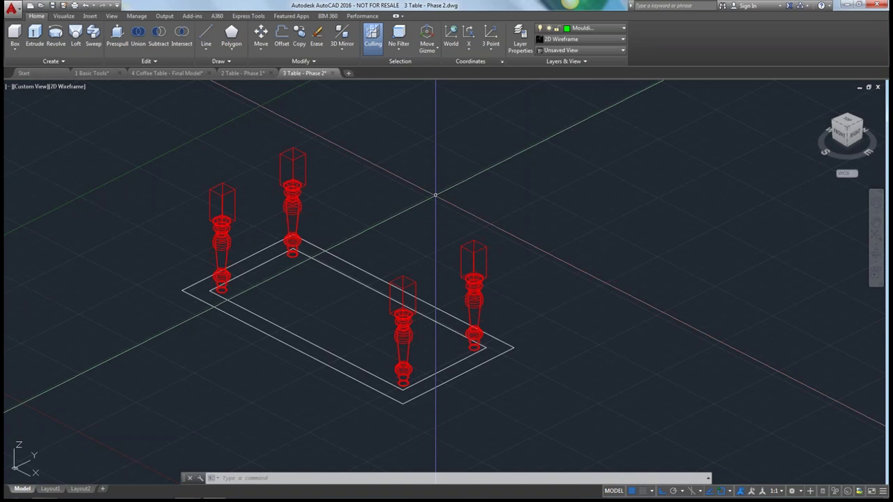
{"action": "left_click", "coordinate": [15, 51]}
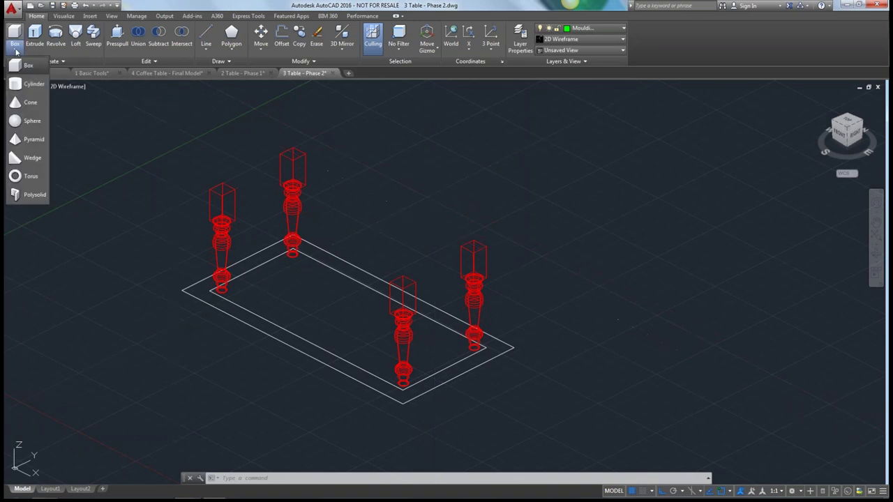
{"action": "left_click", "coordinate": [31, 195]}
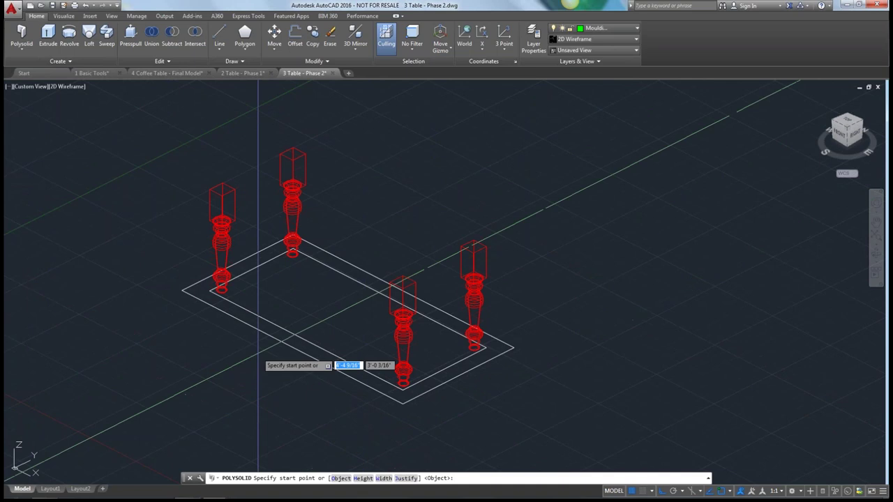
{"action": "scroll", "coordinate": [197, 297], "scroll_direction": "up", "scroll_amount": 2}
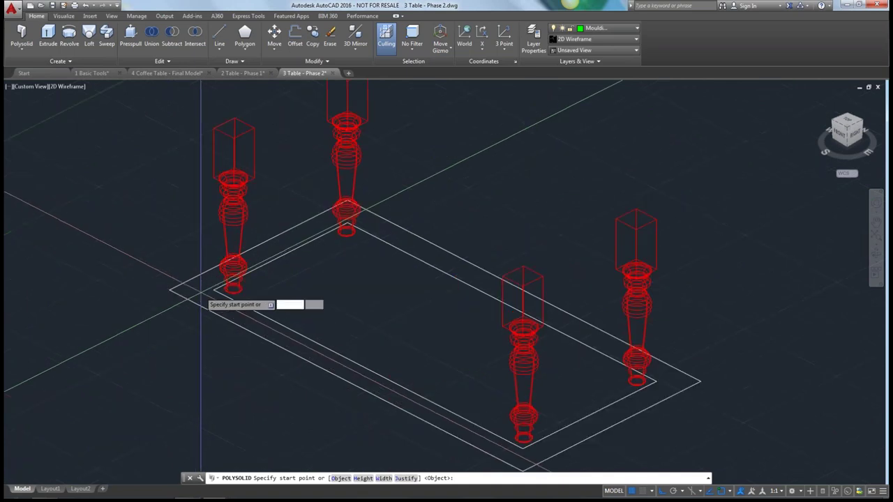
{"action": "scroll", "coordinate": [201, 293], "scroll_direction": "up", "scroll_amount": 4}
{"action": "left_click", "coordinate": [363, 478]}
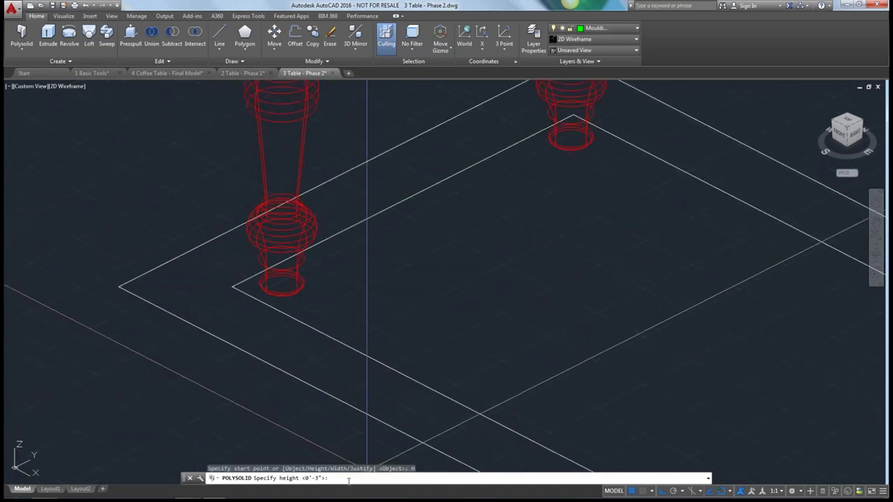
{"action": "key", "text": "Return"}
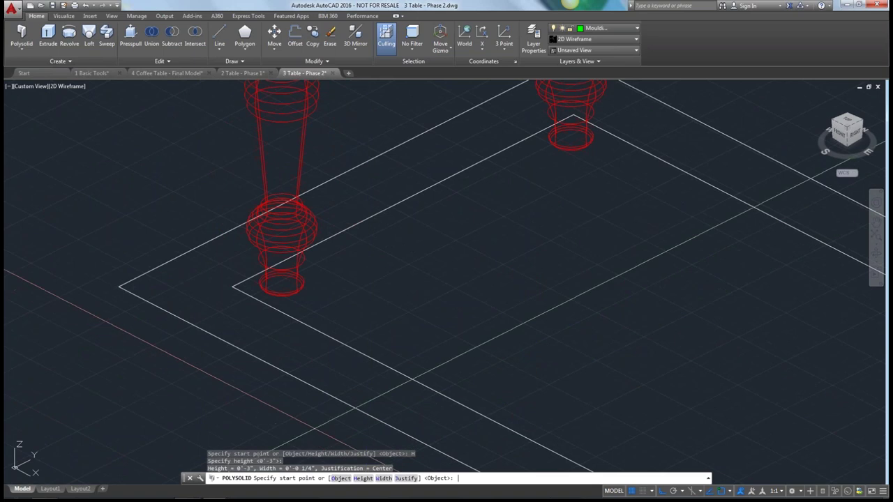
{"action": "left_click", "coordinate": [233, 286]}
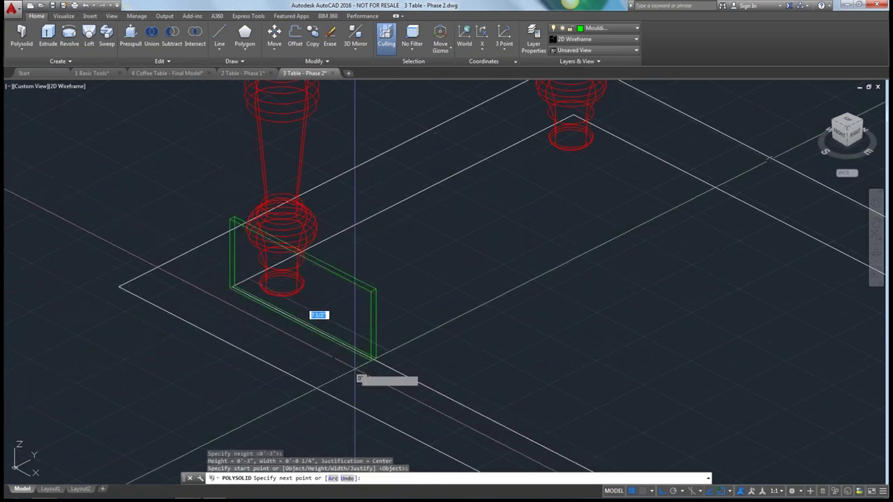
{"action": "middle_click_drag", "start_coordinate": [358, 374], "coordinate": [276, 348], "text": "shift"}
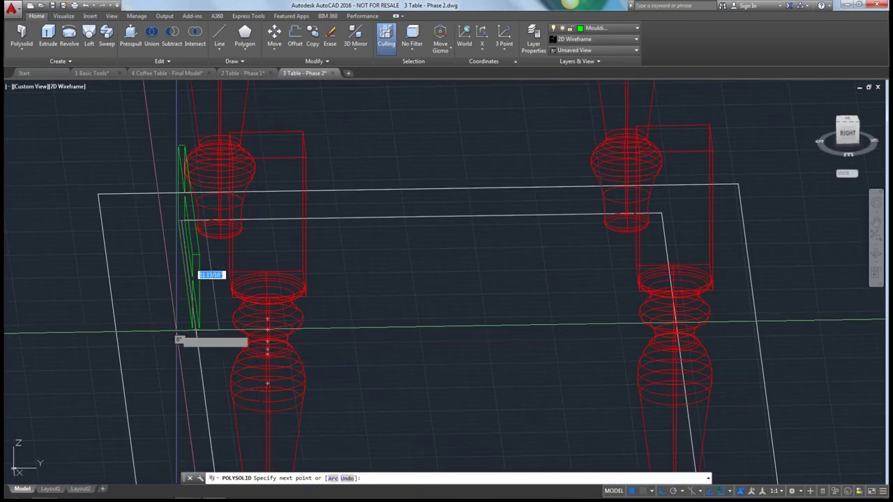
{"action": "middle_click_drag", "start_coordinate": [209, 273], "coordinate": [245, 342], "text": "shift"}
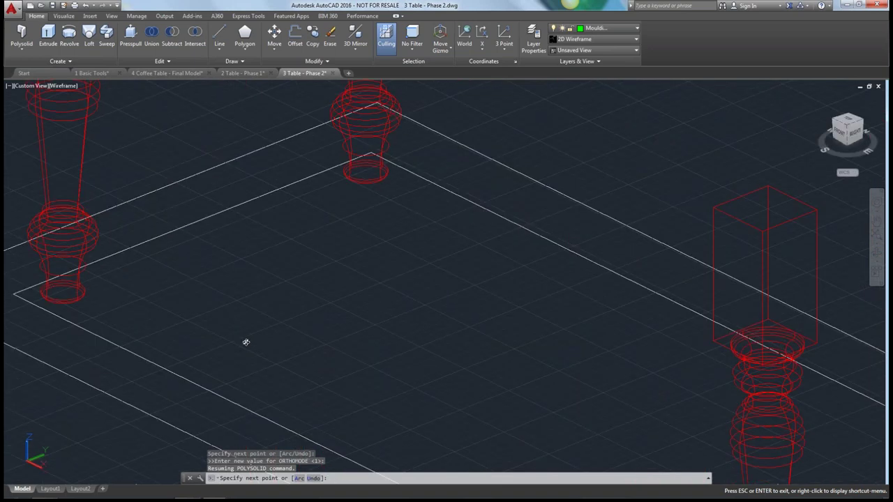
{"action": "middle_click_drag", "start_coordinate": [246, 342], "coordinate": [247, 339], "text": "shift"}
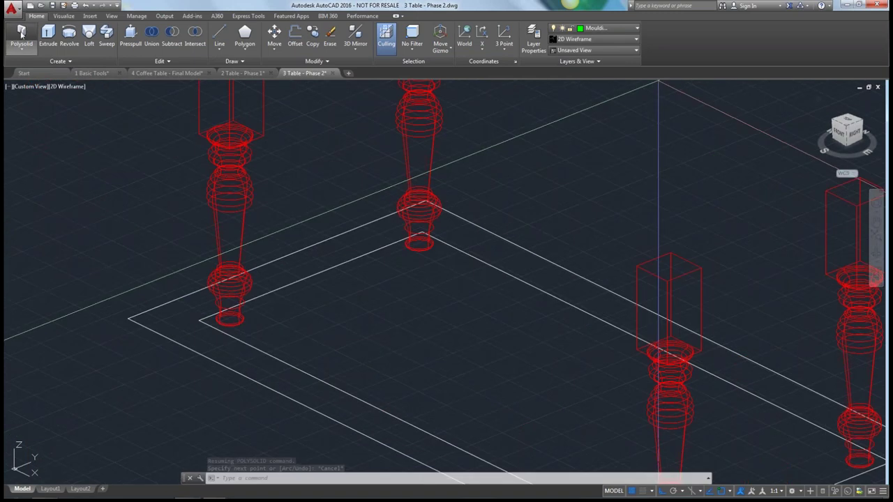
Begin a left-justified polysolid at the inner rectangle's front-left corner, tracing its front long edge and the adjoining short edge.
{"action": "key", "text": "Return"}
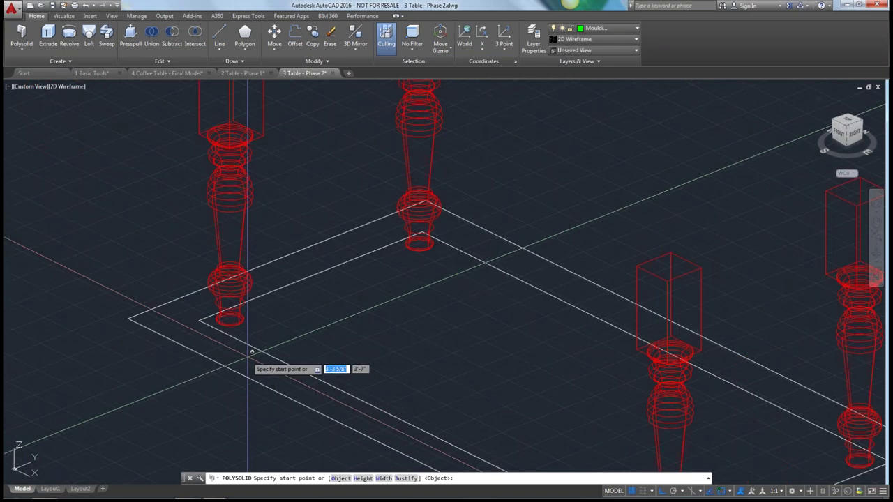
{"action": "left_click", "coordinate": [407, 478]}
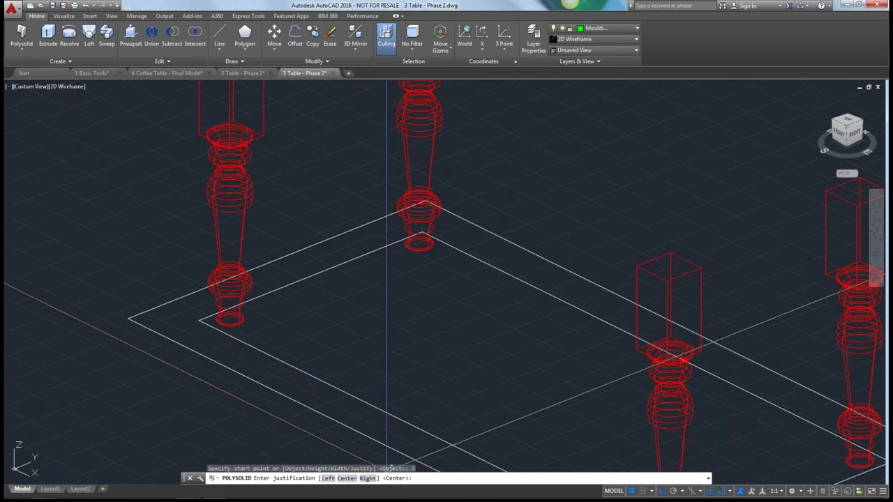
{"action": "type", "text": "L"}
{"action": "key", "text": "Return"}
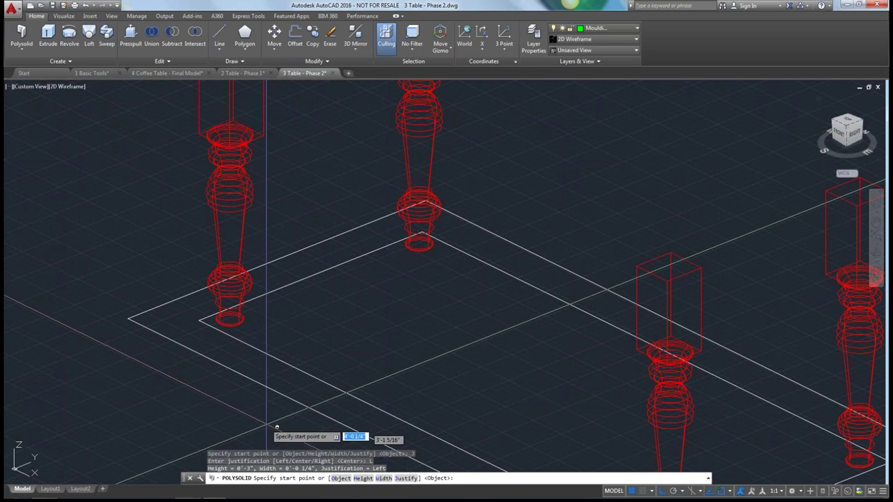
{"action": "left_click", "coordinate": [199, 320]}
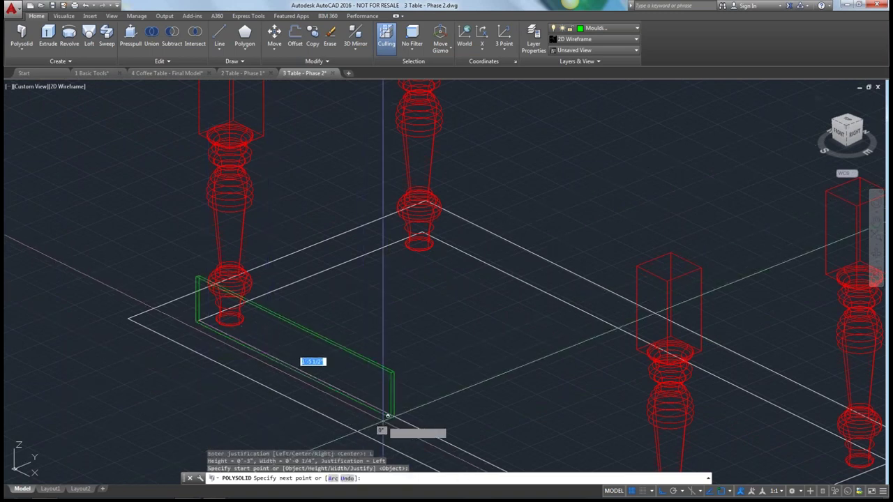
{"action": "middle_click_drag", "start_coordinate": [385, 416], "coordinate": [173, 265]}
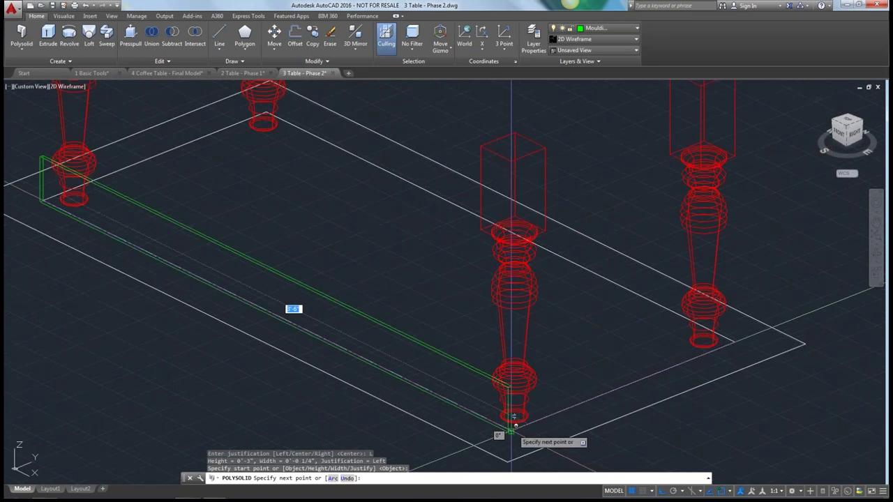
{"action": "left_click", "coordinate": [510, 427]}
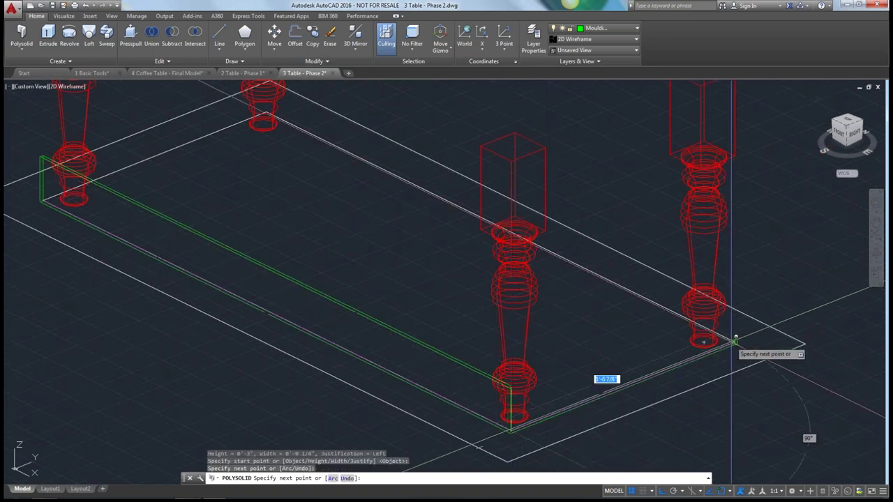
{"action": "left_click", "coordinate": [734, 341]}
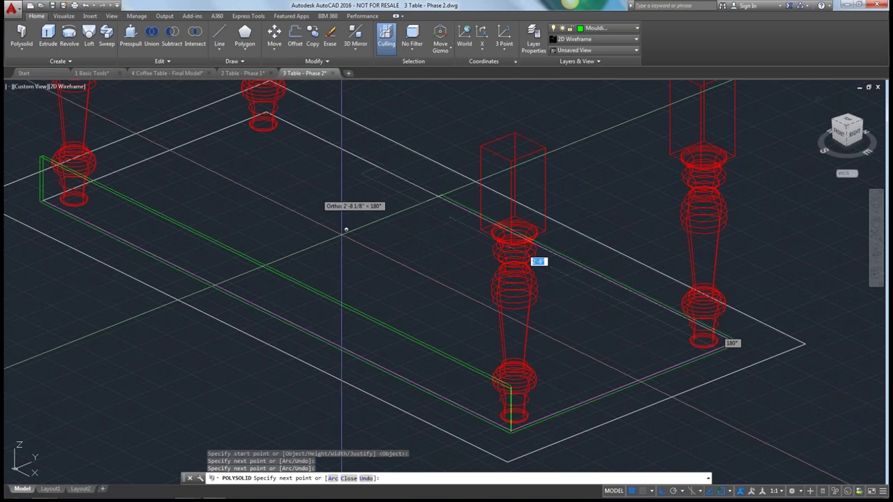
Continue the polysolid along the inner rectangle's back long edge to the next corner.
{"action": "middle_click_drag", "start_coordinate": [346, 229], "coordinate": [122, 200]}
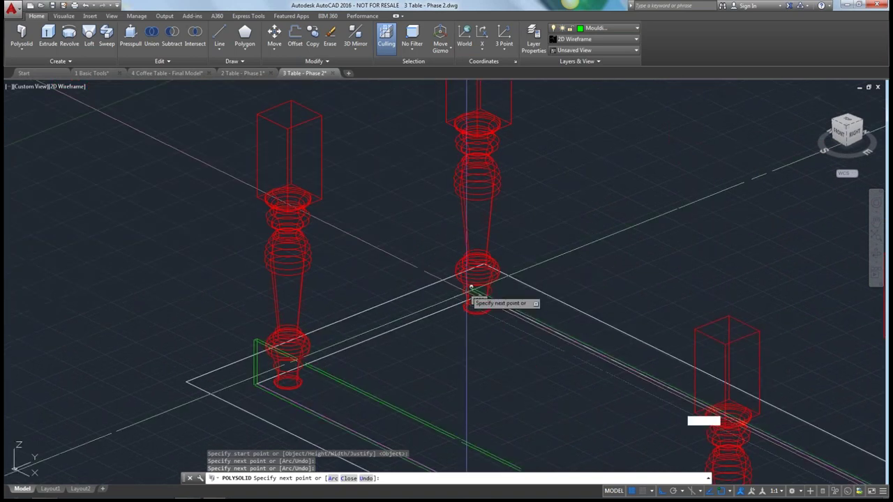
{"action": "scroll", "coordinate": [472, 292], "scroll_direction": "up", "scroll_amount": 6}
{"action": "scroll", "coordinate": [525, 312], "scroll_direction": "down", "scroll_amount": 2}
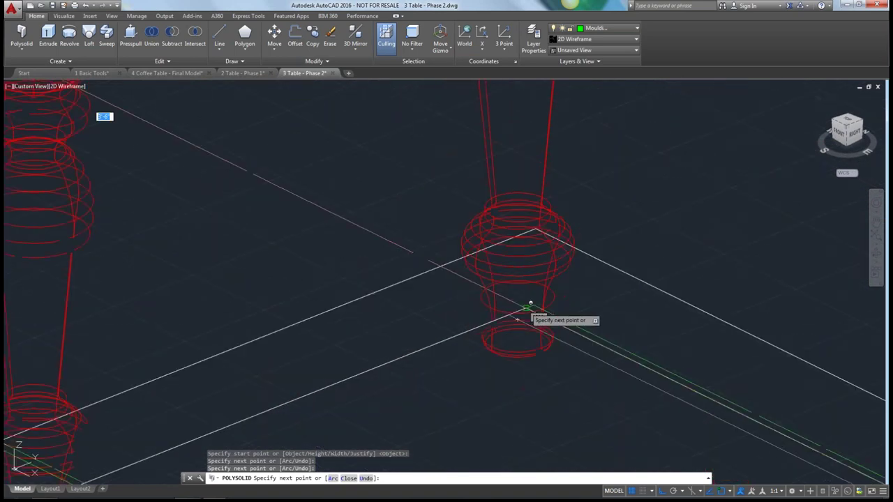
{"action": "scroll", "coordinate": [517, 319], "scroll_direction": "down", "scroll_amount": 2}
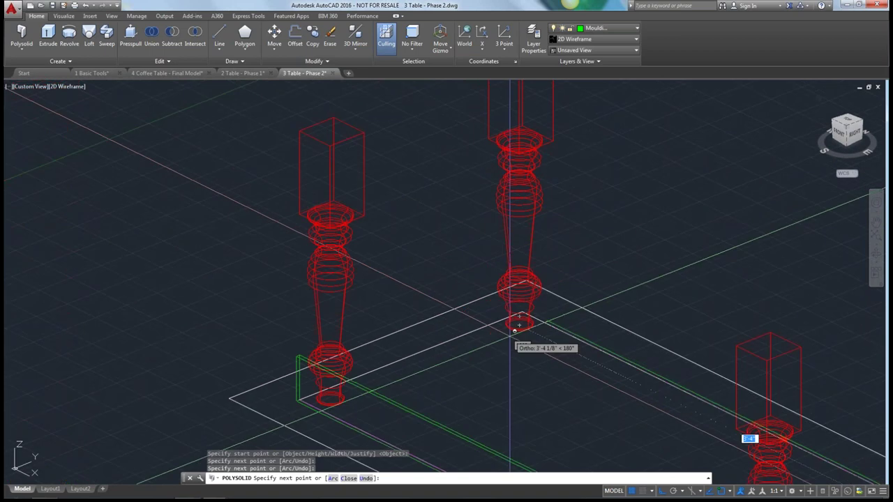
{"action": "scroll", "coordinate": [519, 325], "scroll_direction": "down", "scroll_amount": 3}
{"action": "middle_click_drag", "start_coordinate": [498, 359], "coordinate": [551, 377], "text": "shift"}
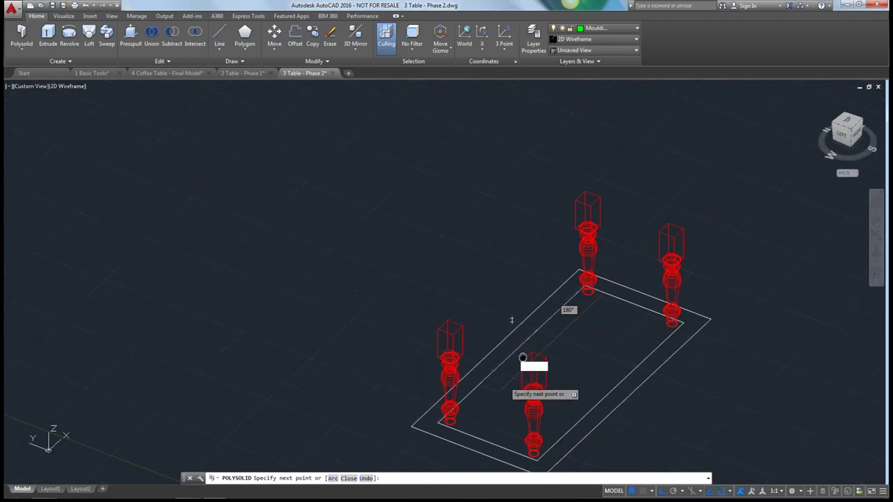
{"action": "scroll", "coordinate": [522, 357], "scroll_direction": "up", "scroll_amount": 4}
{"action": "scroll", "coordinate": [488, 304], "scroll_direction": "up", "scroll_amount": 3}
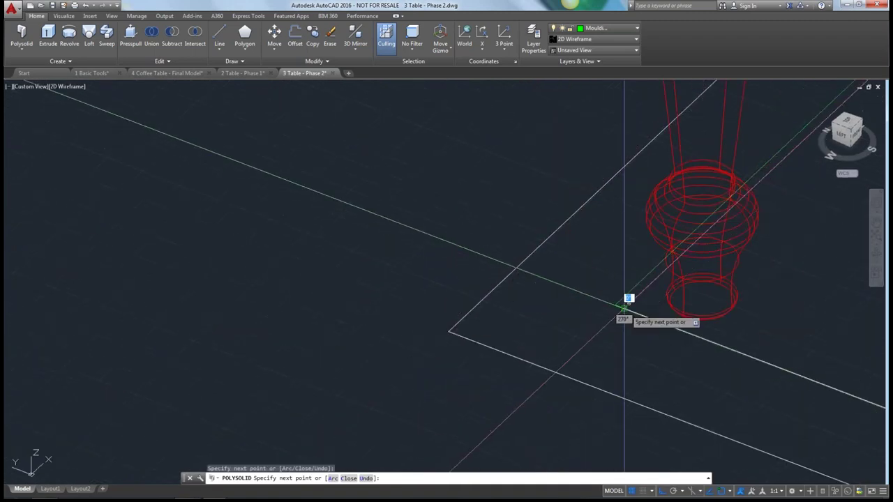
Close the polysolid along the inner rectangle's remaining short edge, back to its starting corner.
{"action": "middle_click_drag", "start_coordinate": [628, 305], "coordinate": [12, 227]}
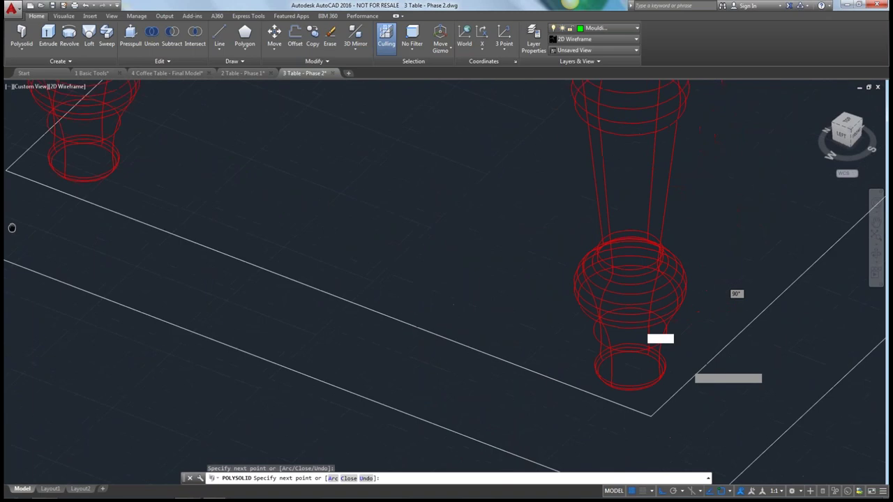
{"action": "scroll", "coordinate": [604, 384], "scroll_direction": "down", "scroll_amount": 3}
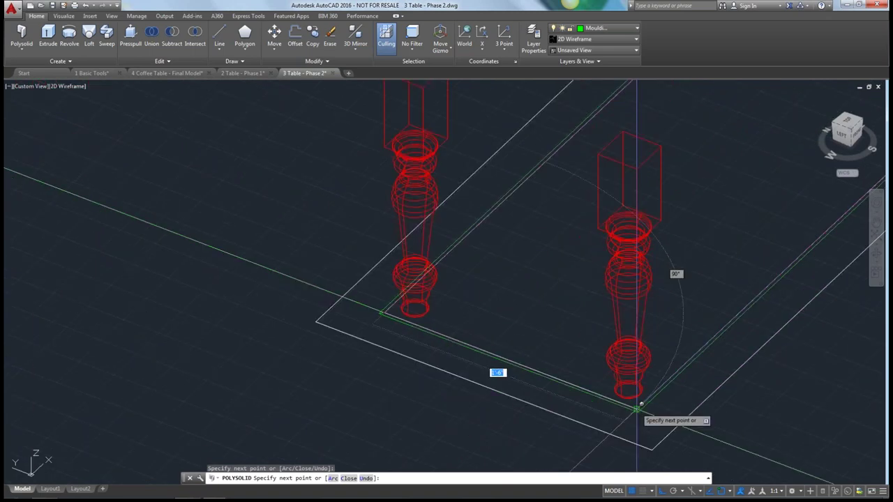
{"action": "left_click", "coordinate": [637, 409]}
{"action": "type", "text": "c"}
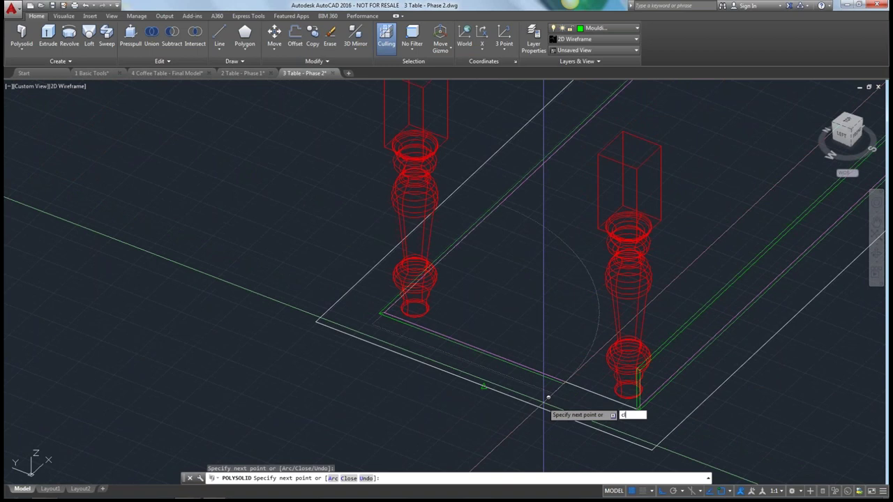
{"action": "type", "text": "l"}
{"action": "key", "text": "Return"}
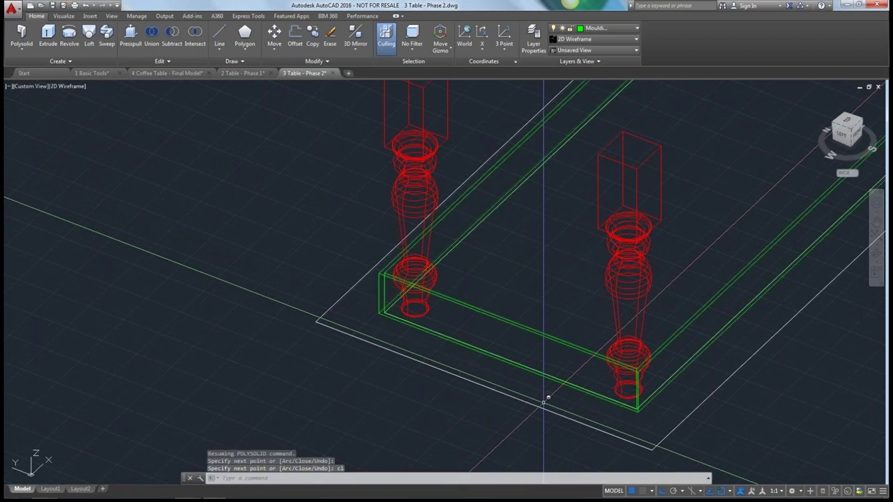
Move the closed green moulding frame straight up by 1'3" to the top of the table legs.
{"action": "scroll", "coordinate": [491, 342], "scroll_direction": "down", "scroll_amount": 2}
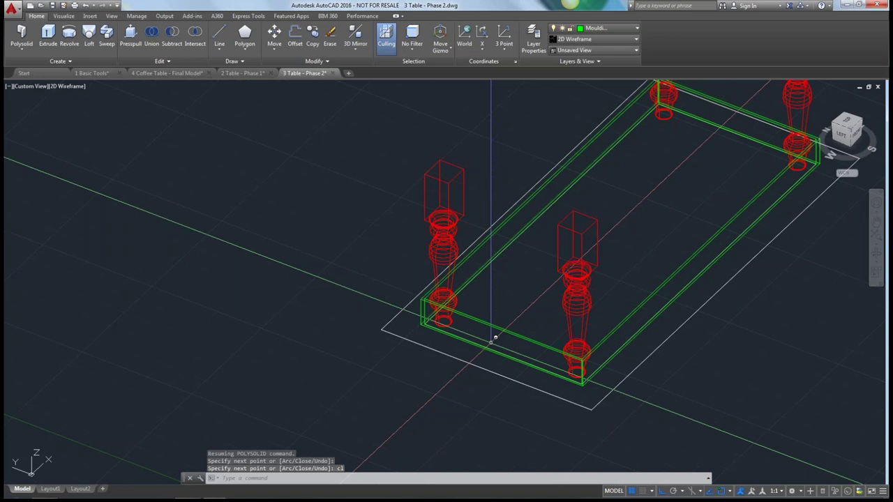
{"action": "scroll", "coordinate": [492, 341], "scroll_direction": "down", "scroll_amount": 2}
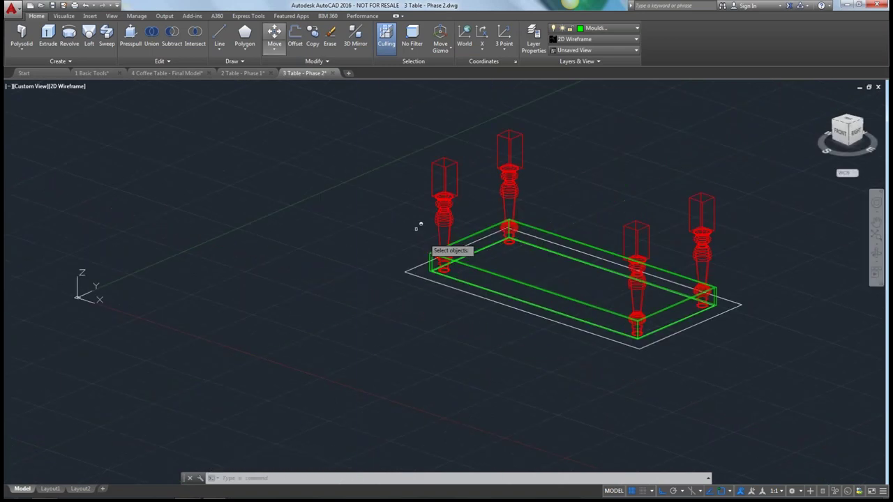
{"action": "left_click", "coordinate": [513, 282]}
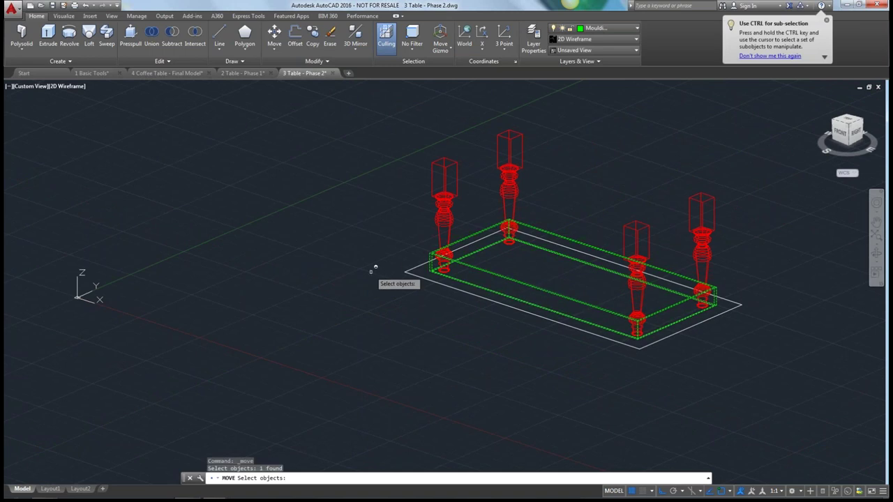
{"action": "key", "text": "Return"}
{"action": "left_click", "coordinate": [373, 266]}
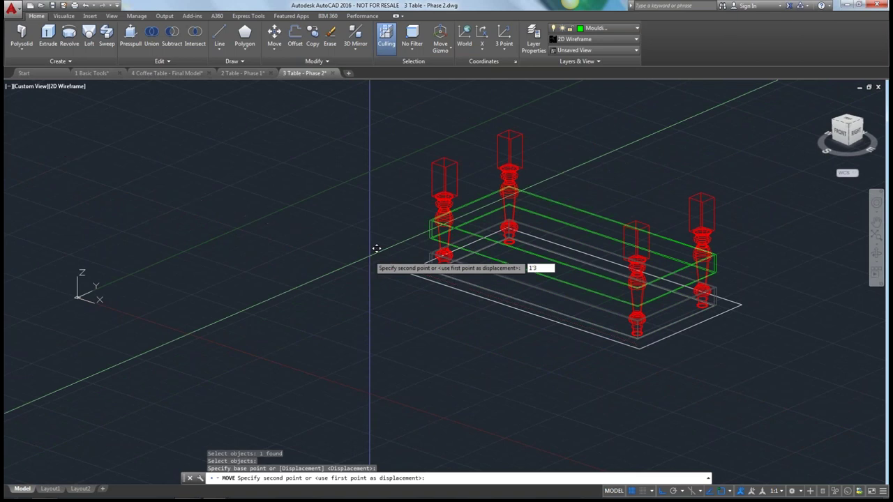
{"action": "key", "text": "Return"}
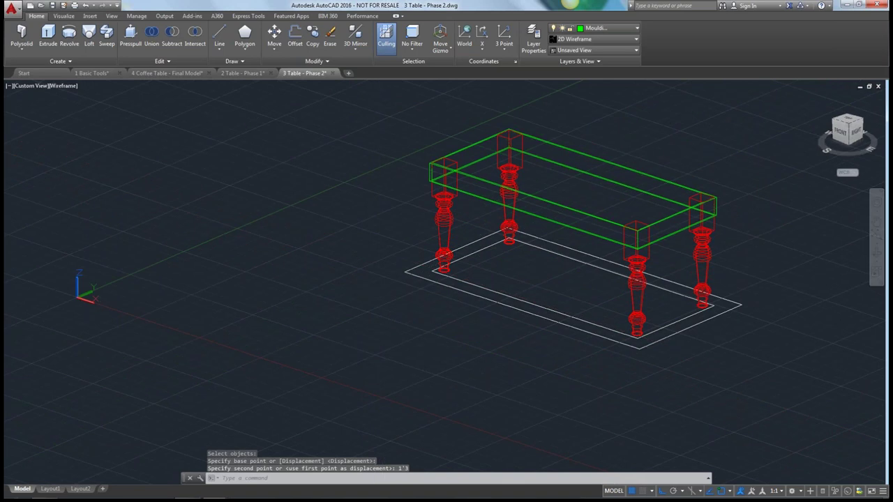
{"action": "middle_click_drag", "start_coordinate": [369, 293], "coordinate": [359, 295], "text": "shift"}
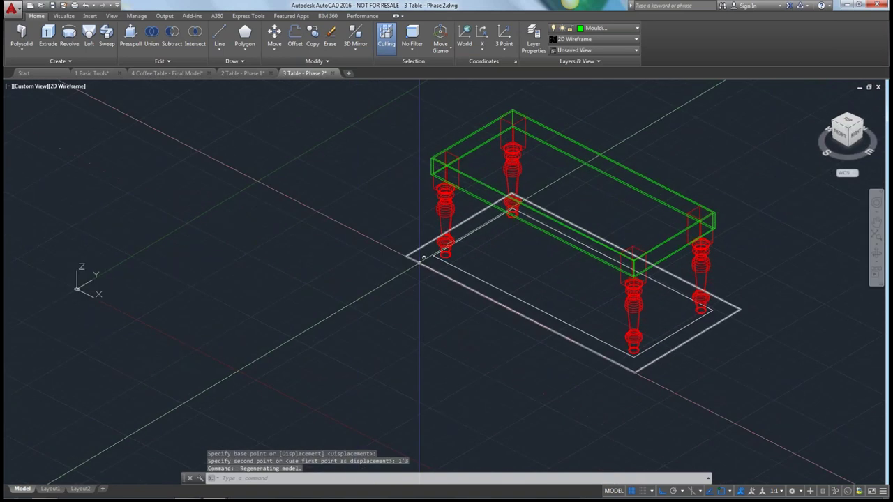
Copy the outer rectangle on the floor straight up by 1'6".
{"action": "type", "text": "cp"}
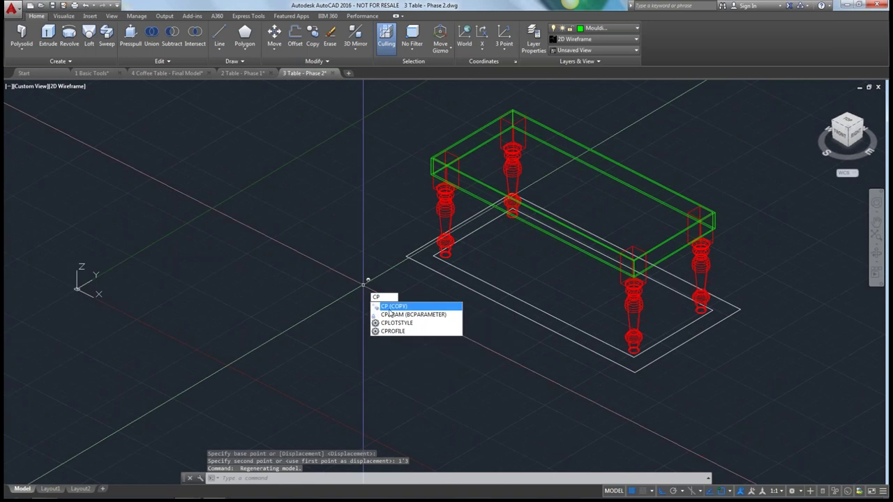
{"action": "key", "text": "Return"}
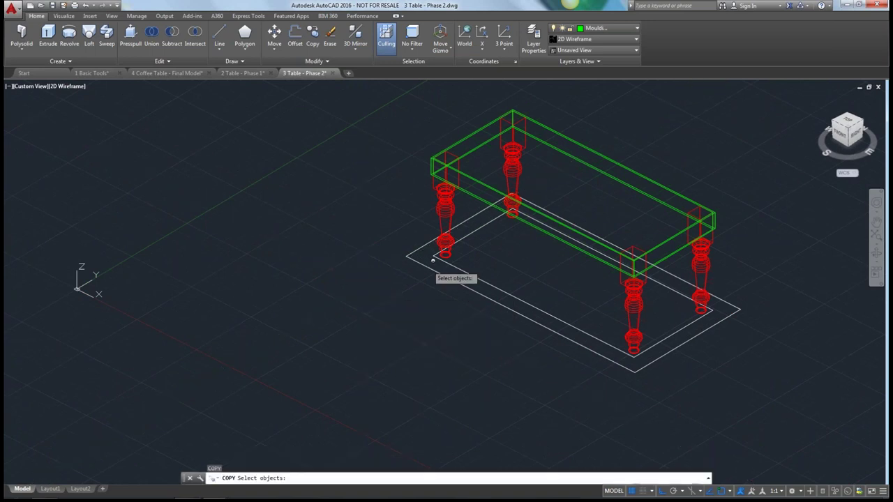
{"action": "left_click", "coordinate": [427, 268]}
{"action": "key", "text": "Return"}
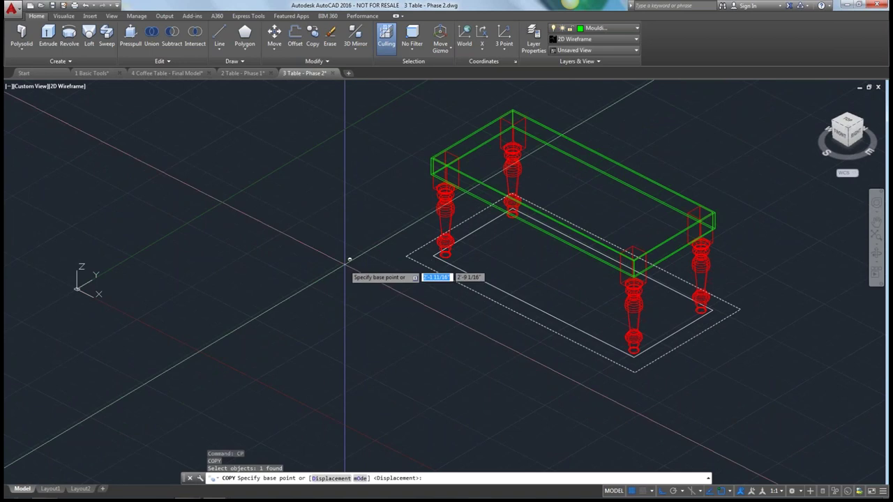
{"action": "left_click", "coordinate": [349, 259]}
{"action": "type", "text": "1'6"}
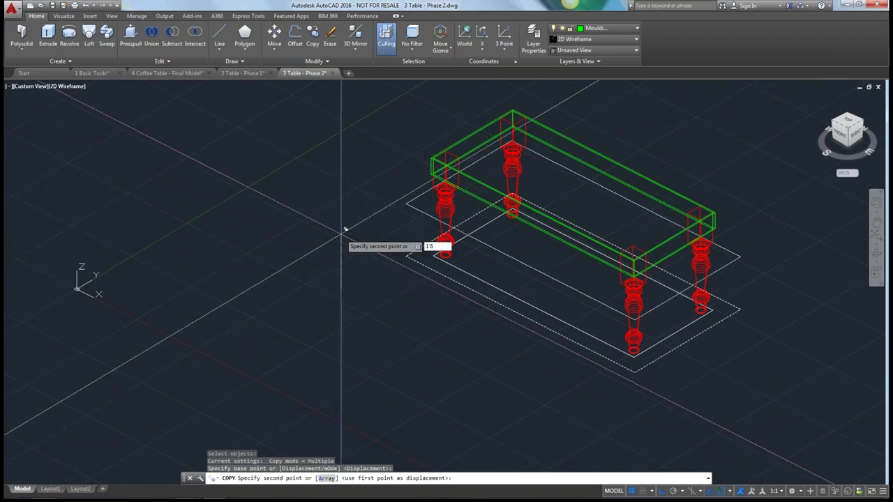
{"action": "key", "text": "Return"}
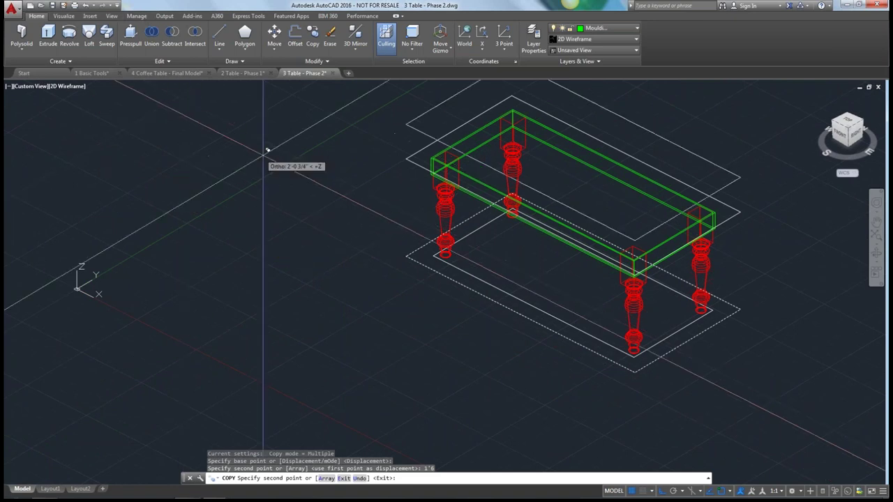
{"action": "key", "text": "Escape"}
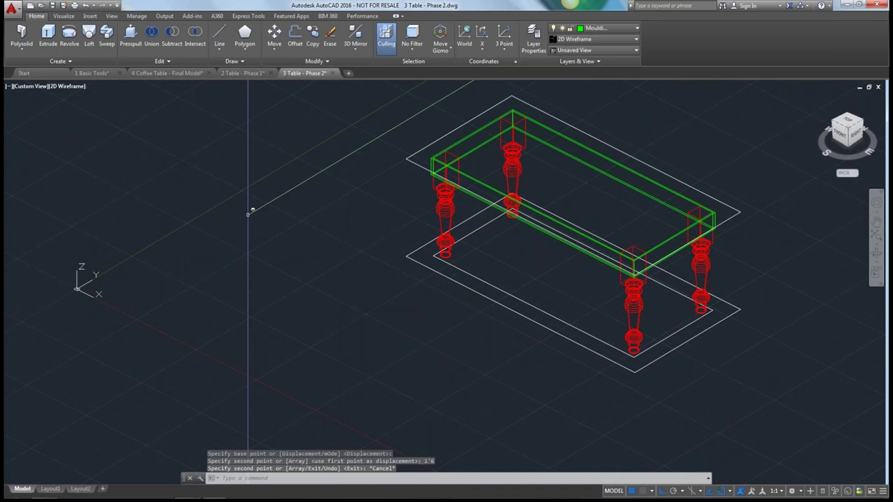
{"action": "scroll", "coordinate": [252, 209], "scroll_direction": "down", "scroll_amount": 2}
{"action": "key", "text": "ctrl+shift+e"}
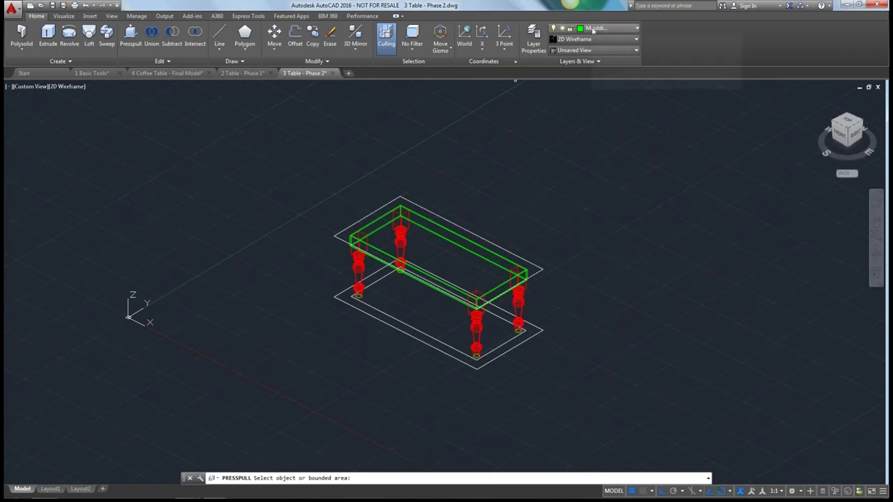
{"action": "left_click", "coordinate": [363, 215]}
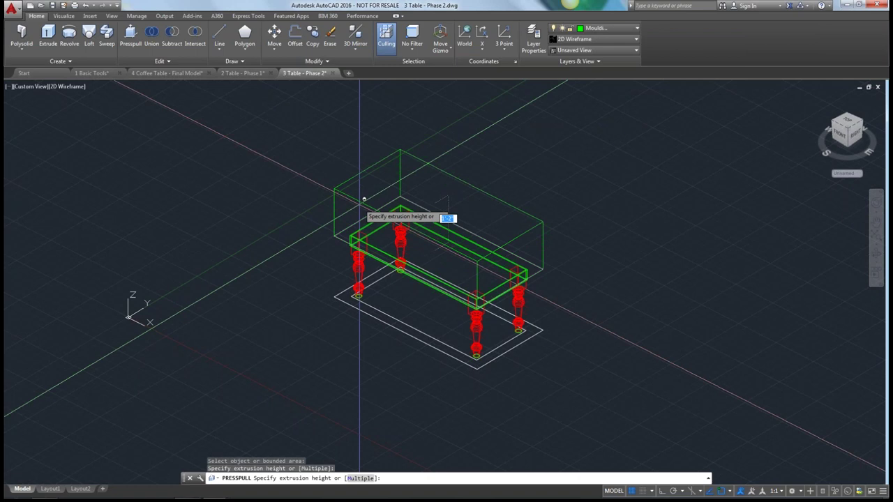
{"action": "key", "text": "Escape"}
Thaw the TableTop layer and make it the current layer.
{"action": "left_click", "coordinate": [594, 28]}
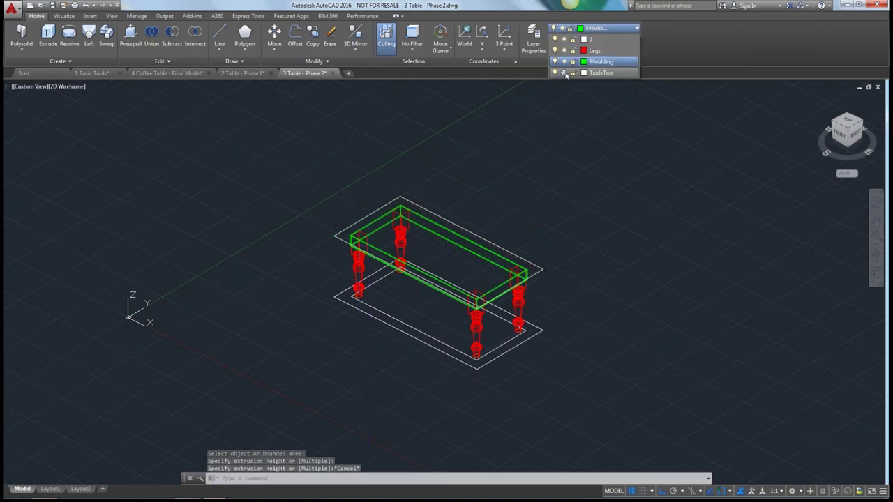
{"action": "left_click", "coordinate": [564, 73]}
{"action": "left_click", "coordinate": [599, 74]}
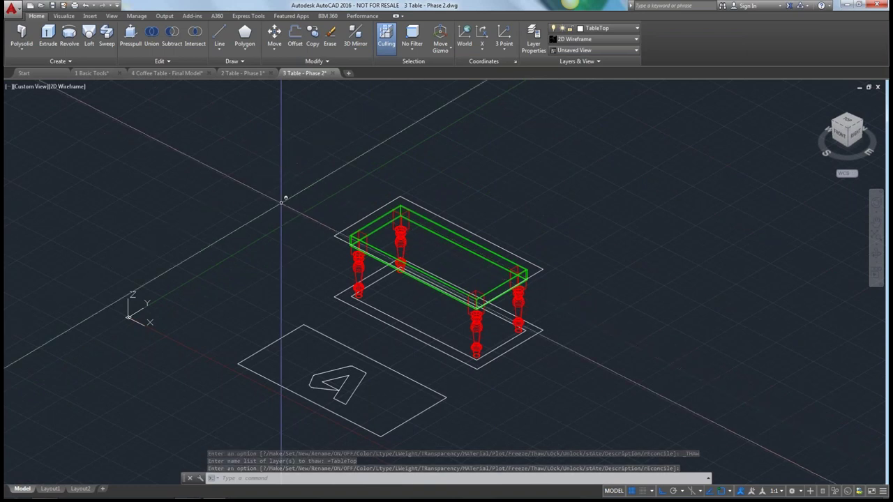
{"action": "key", "text": "Escape"}
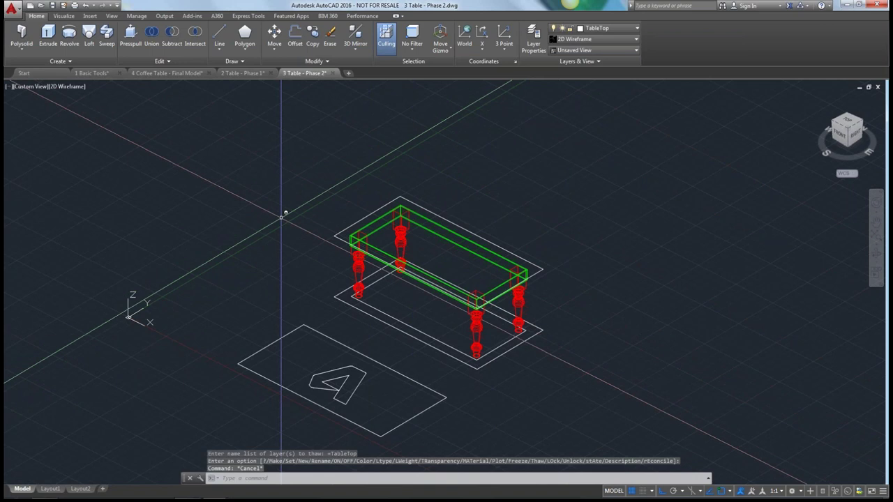
Presspull the raised rectangle above the moulding frame upward by 2" to form the tabletop.
{"action": "scroll", "coordinate": [281, 217], "scroll_direction": "up", "scroll_amount": 2}
{"action": "key", "text": "ctrl+shift+e"}
{"action": "left_click", "coordinate": [370, 237]}
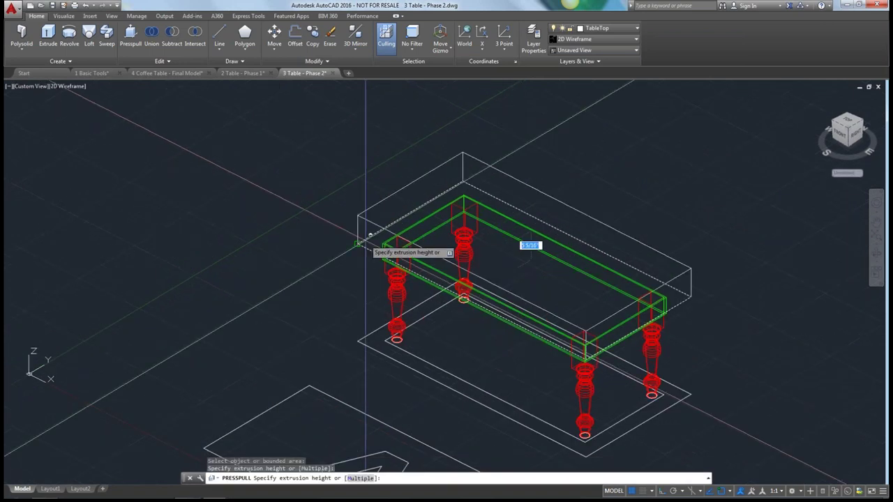
{"action": "type", "text": "2"}
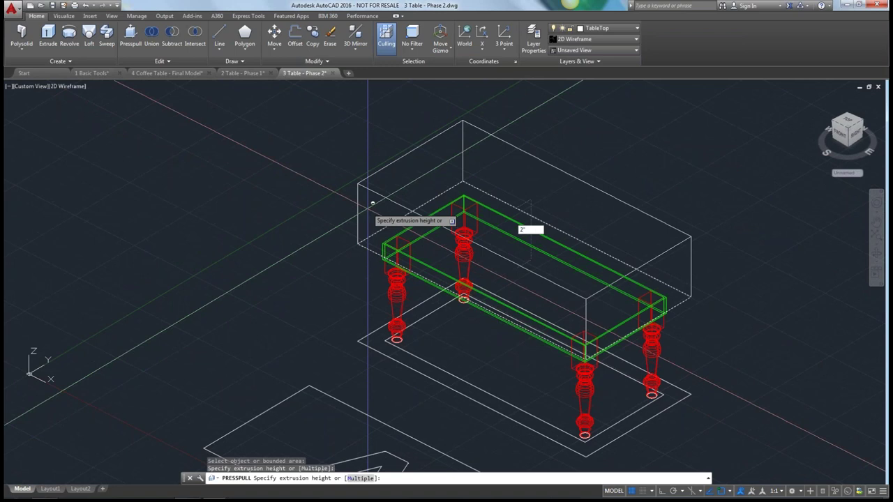
{"action": "key", "text": "Return"}
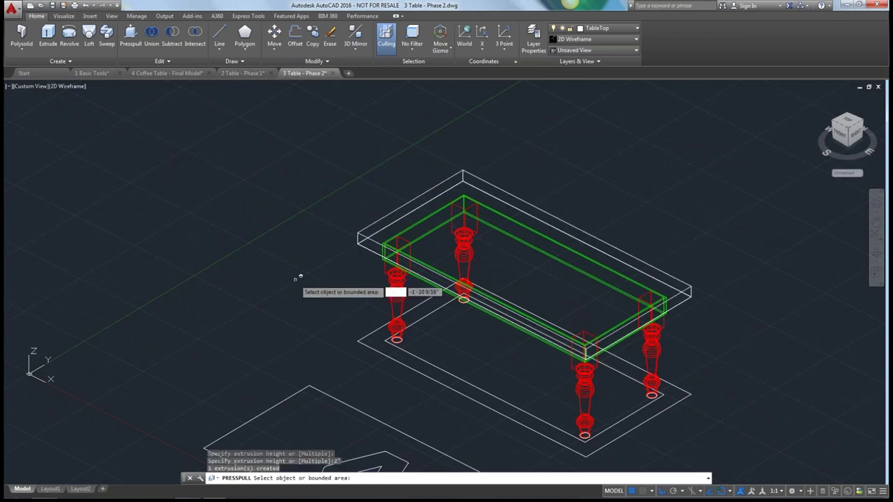
{"action": "key", "text": "Escape"}
Inspect the table from another side in the Conceptual visual style, and return to 2D Wireframe.
{"action": "left_click", "coordinate": [66, 86]}
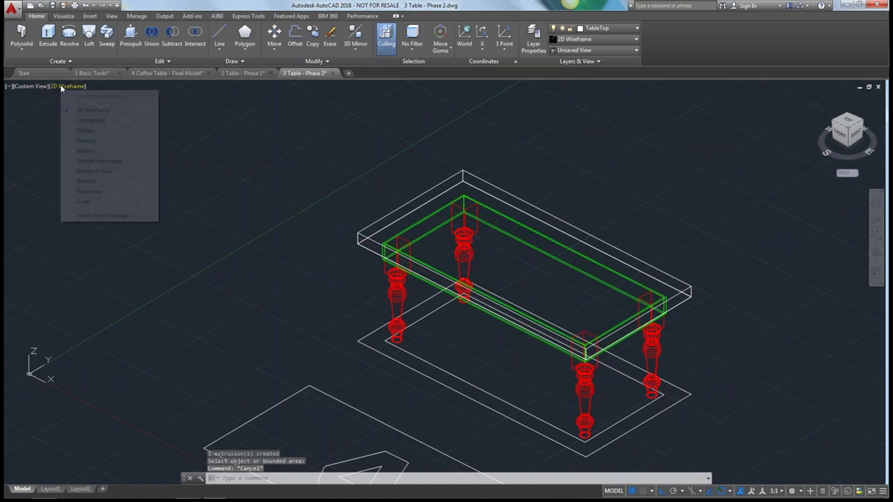
{"action": "left_click", "coordinate": [89, 120]}
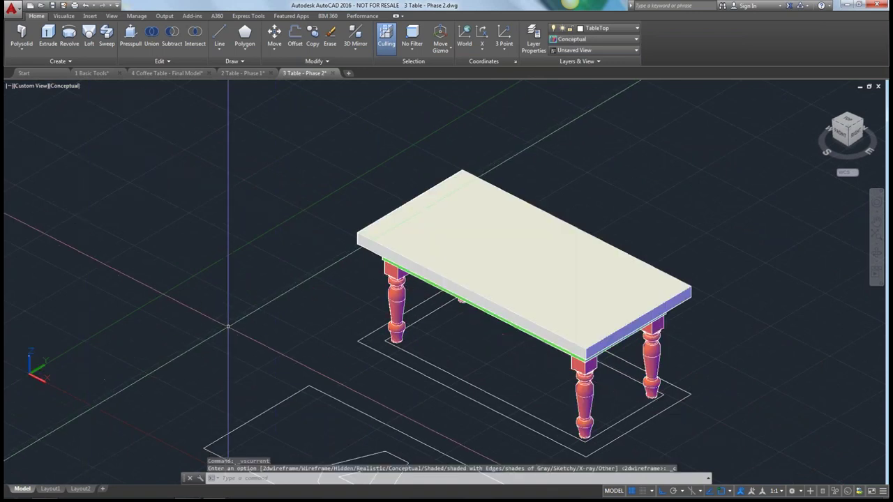
{"action": "middle_click_drag", "start_coordinate": [253, 321], "coordinate": [353, 319], "text": "shift"}
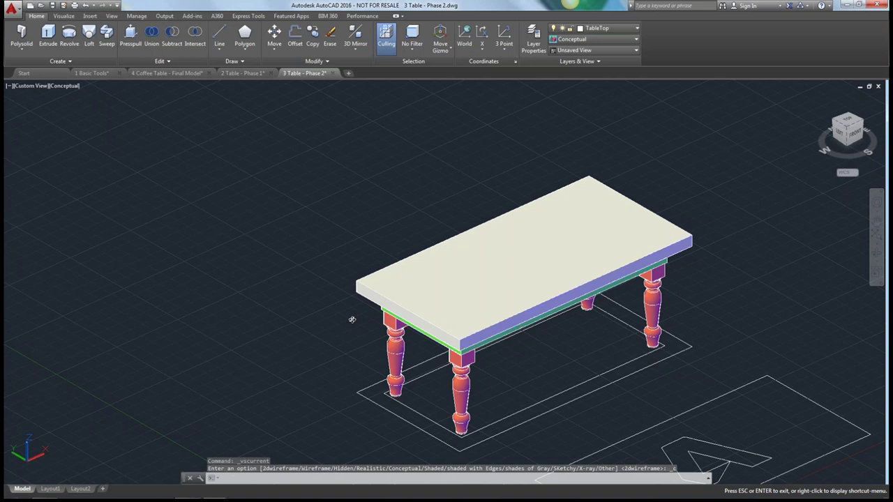
{"action": "key", "text": "Escape"}
{"action": "middle_click_drag", "start_coordinate": [285, 325], "coordinate": [263, 277]}
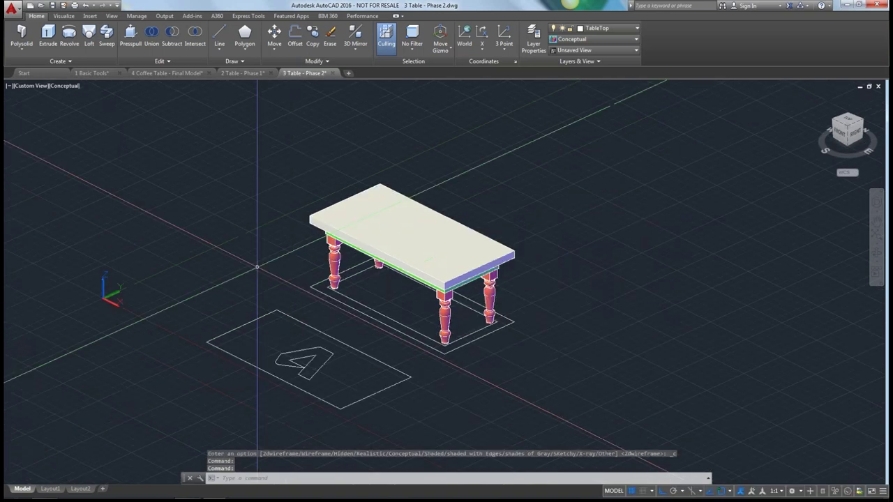
{"action": "left_click", "coordinate": [65, 85]}
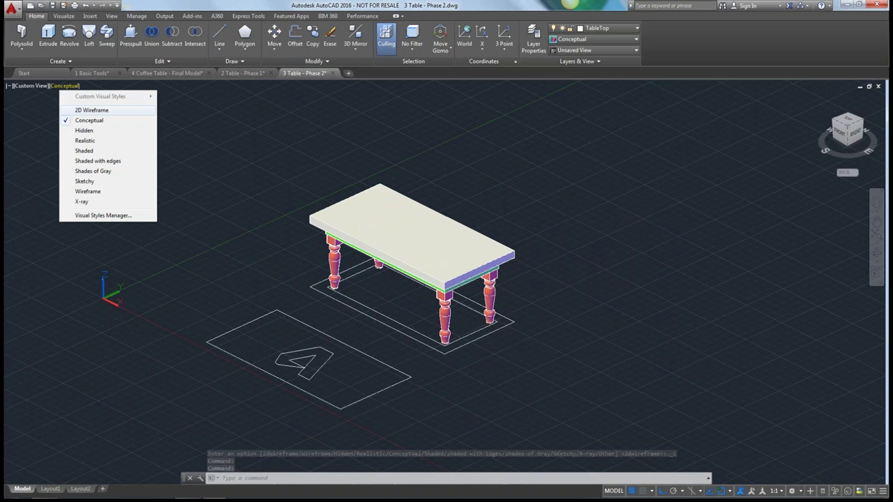
{"action": "left_click", "coordinate": [89, 109]}
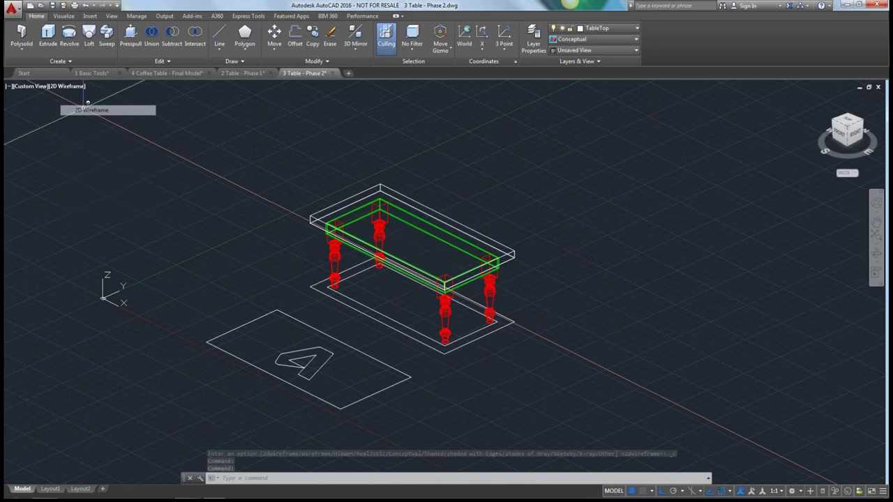
Copy the A-shaped outline from the reference rectangle's left corner to the matching upper corner of the tabletop.
{"action": "scroll", "coordinate": [310, 352], "scroll_direction": "up", "scroll_amount": 4}
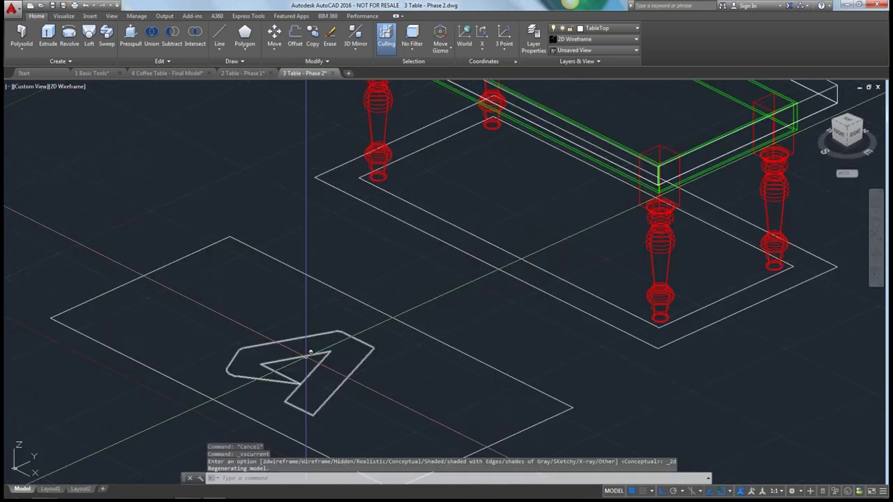
{"action": "left_click", "coordinate": [310, 352]}
{"action": "key", "text": "Escape"}
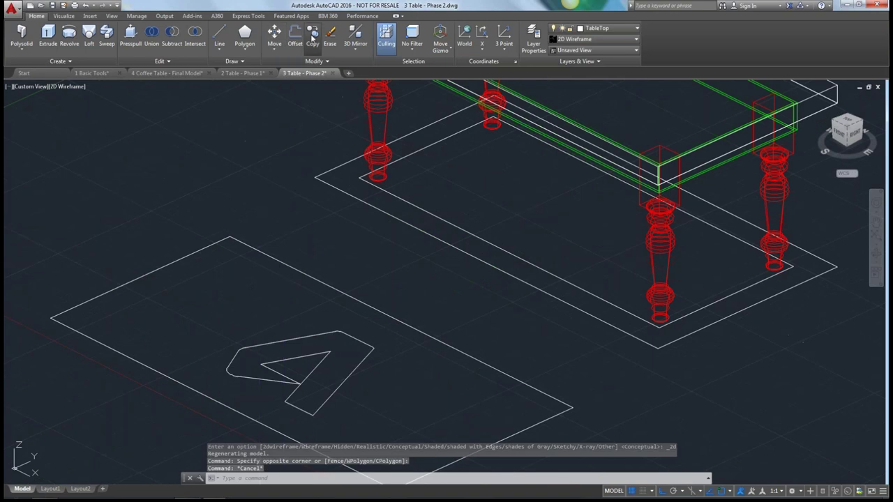
{"action": "left_click", "coordinate": [312, 38]}
{"action": "left_click", "coordinate": [273, 341]}
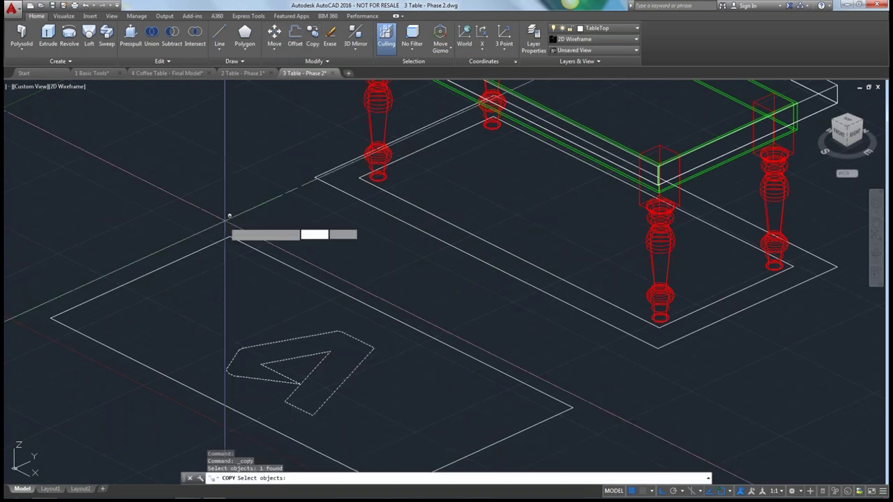
{"action": "key", "text": "Return"}
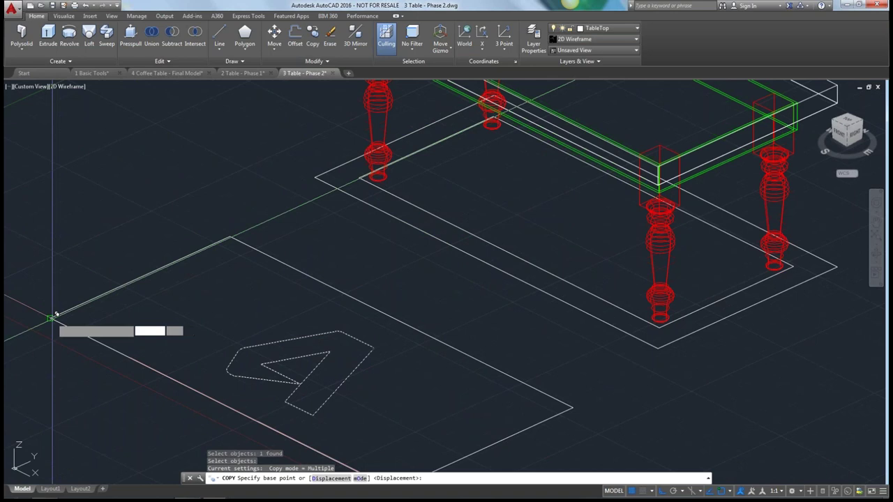
{"action": "left_click", "coordinate": [55, 315]}
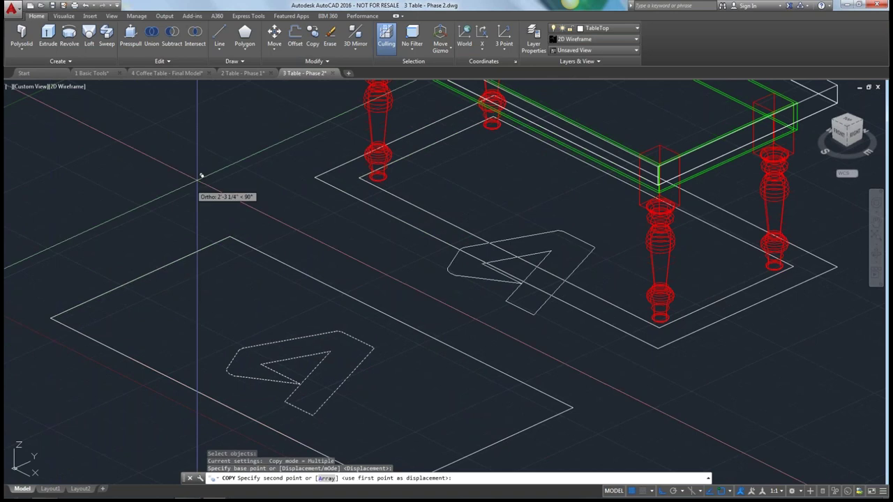
{"action": "scroll", "coordinate": [202, 182], "scroll_direction": "down", "scroll_amount": 3}
{"action": "middle_click_drag", "start_coordinate": [217, 195], "coordinate": [277, 186]}
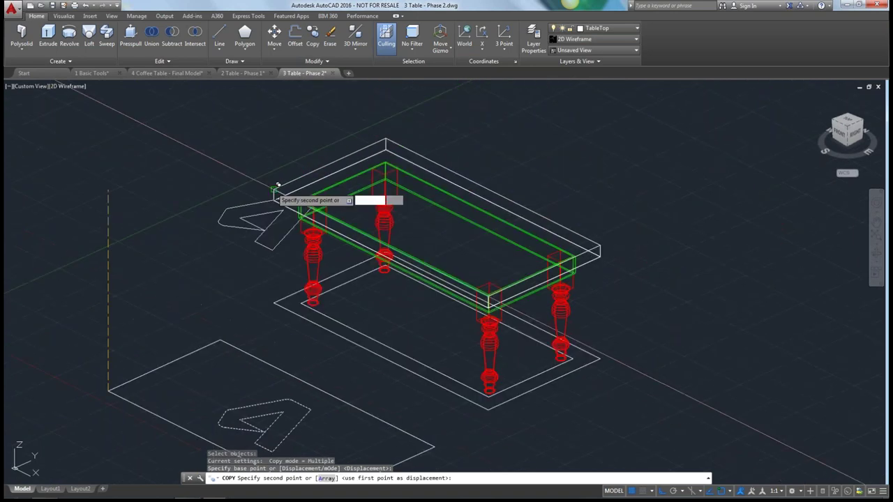
{"action": "left_click", "coordinate": [275, 187]}
{"action": "key", "text": "Escape"}
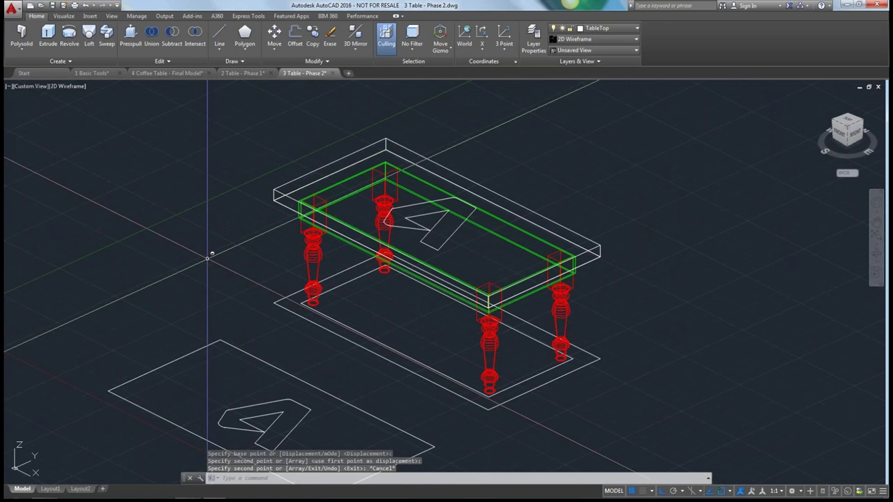
Presspull the A-shaped outline on the tabletop downward so that it passes completely through the slab.
{"action": "middle_click_drag", "start_coordinate": [207, 257], "coordinate": [202, 238], "text": "shift"}
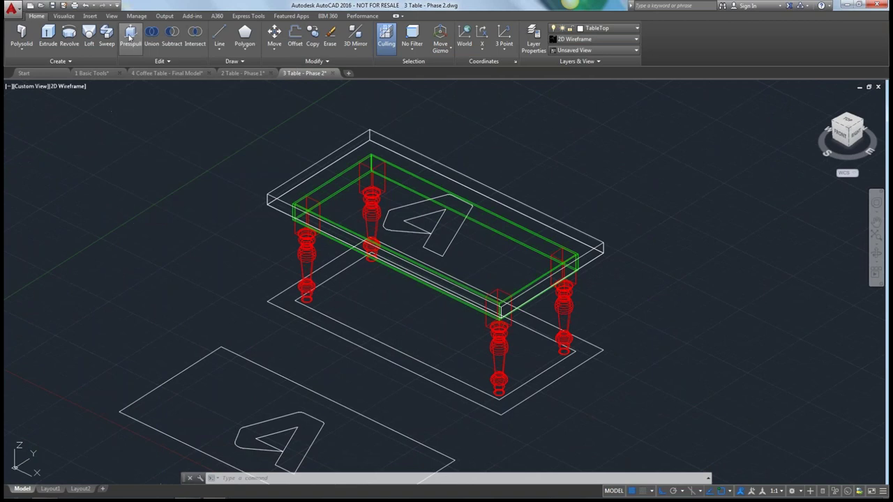
{"action": "left_click", "coordinate": [130, 40]}
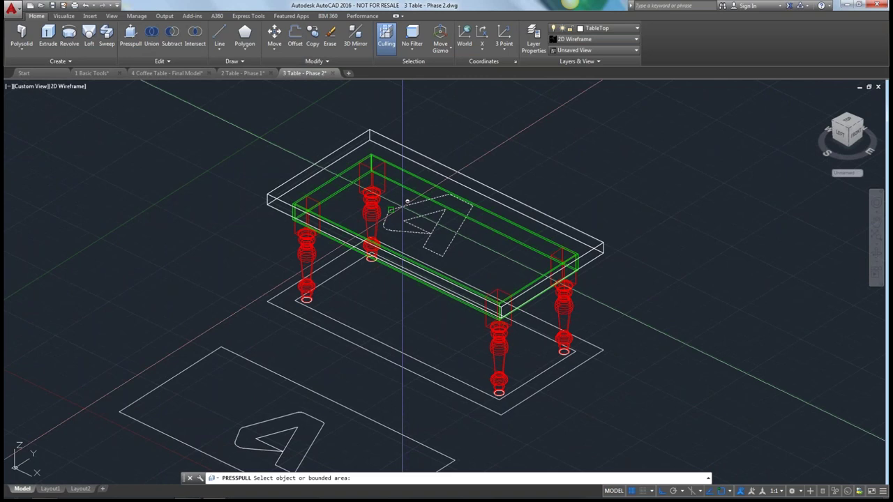
{"action": "left_click", "coordinate": [405, 204]}
{"action": "left_click", "coordinate": [377, 295]}
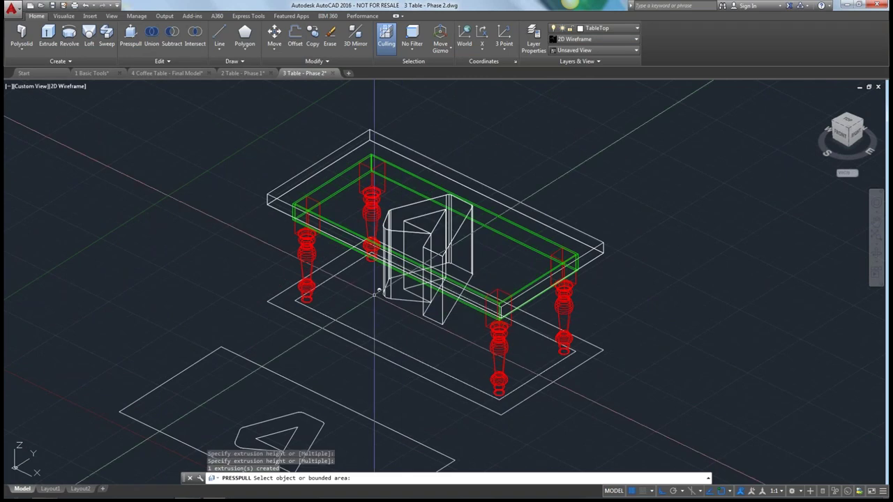
{"action": "key", "text": "Return"}
Erase the extruded A-shaped solid and undo the erasure.
{"action": "left_click", "coordinate": [389, 283]}
{"action": "key", "text": "Delete"}
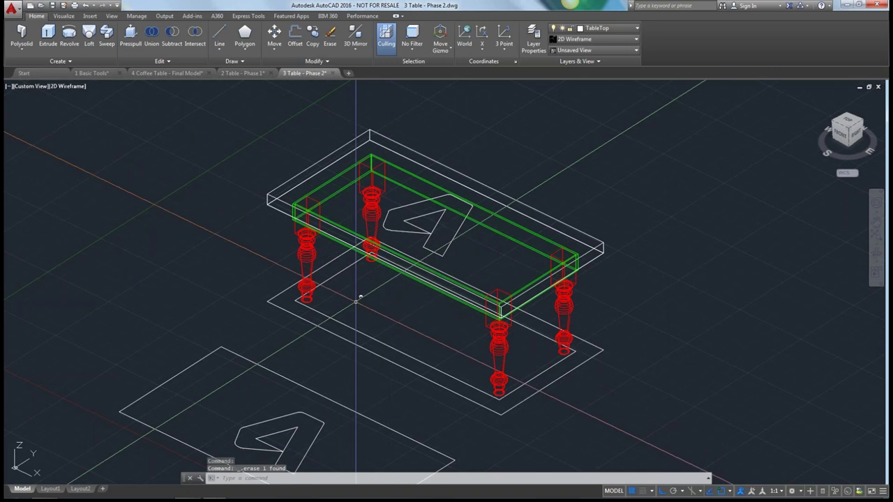
{"action": "key", "text": "ctrl+z"}
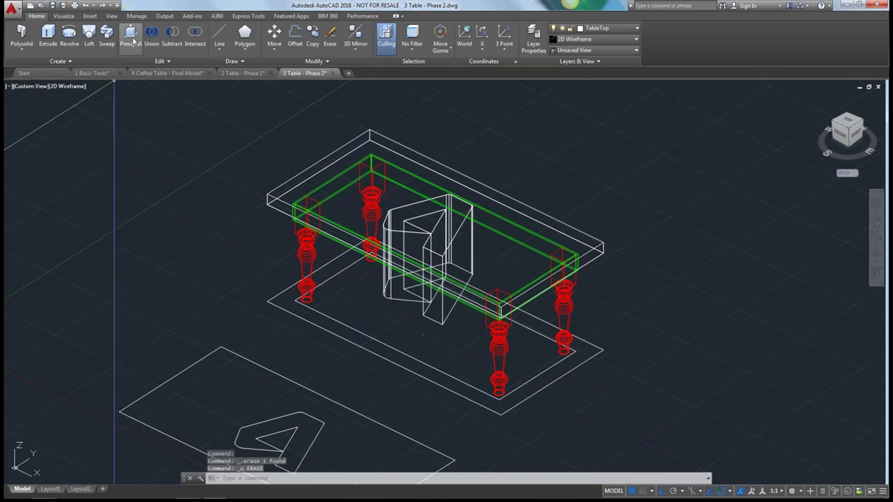
Subtract the extruded A-shaped solid from the tabletop slab.
{"action": "left_click", "coordinate": [171, 35]}
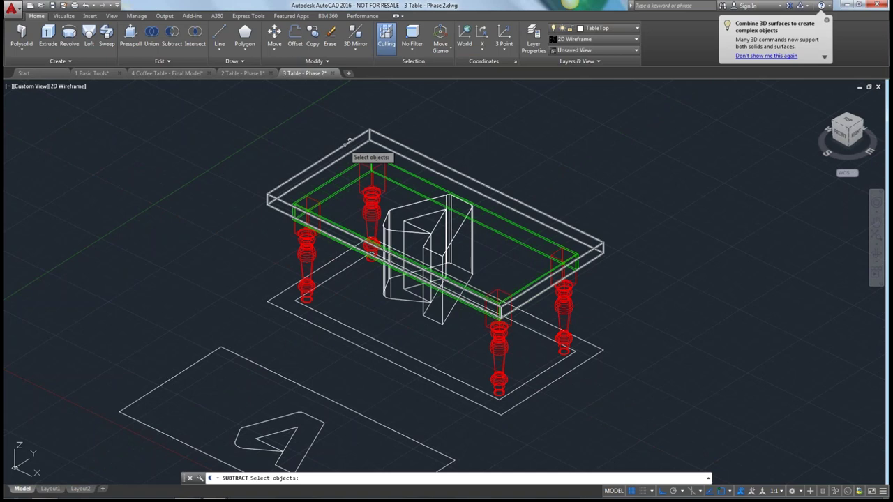
{"action": "left_click", "coordinate": [349, 140]}
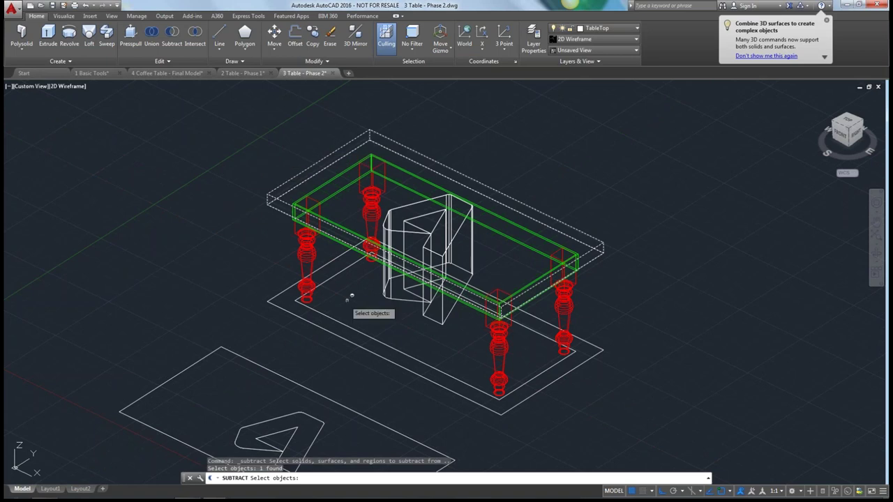
{"action": "key", "text": "Return"}
{"action": "left_click", "coordinate": [394, 288]}
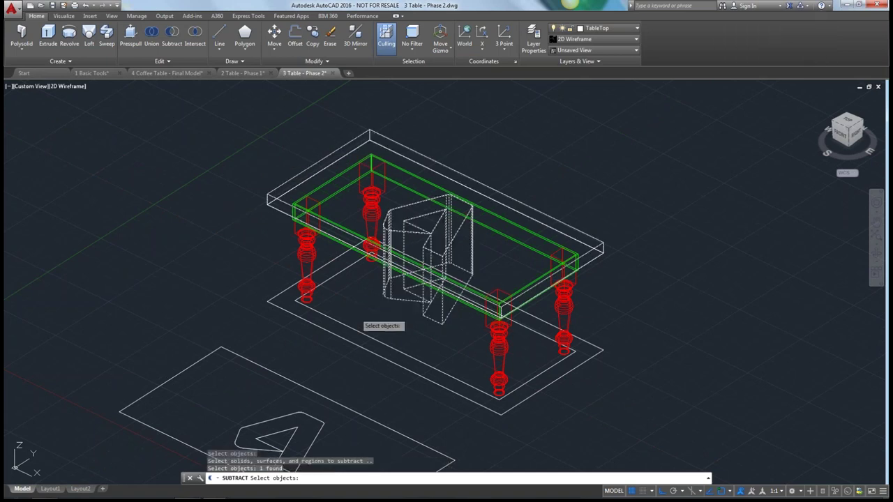
{"action": "key", "text": "Return"}
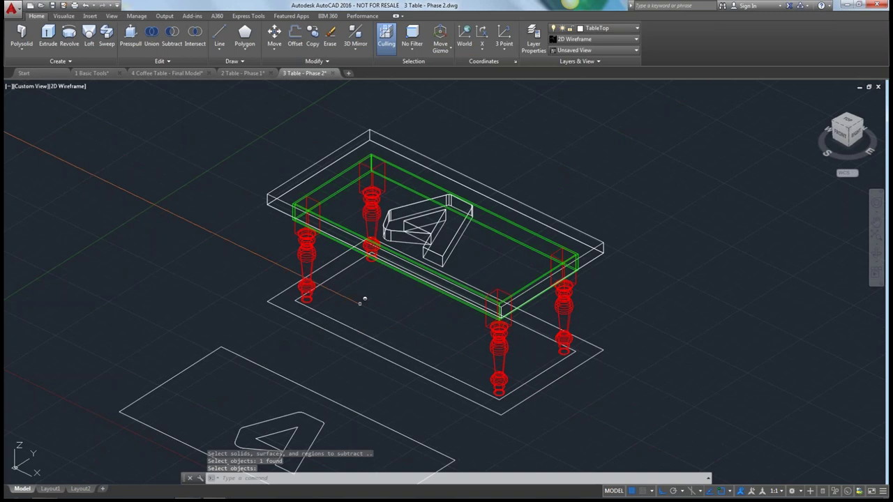
Switch to the Hidden visual style and inspect the A-shaped opening in the tabletop up close.
{"action": "left_click", "coordinate": [70, 88]}
{"action": "left_click", "coordinate": [94, 131]}
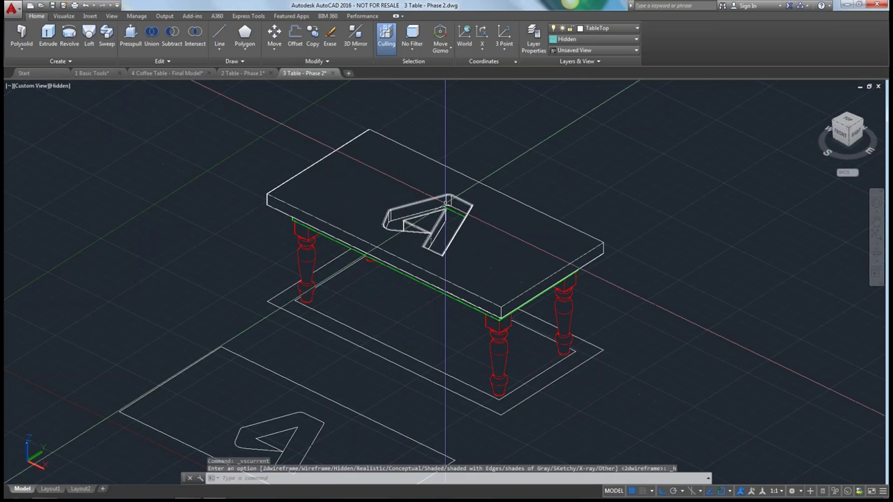
{"action": "scroll", "coordinate": [446, 202], "scroll_direction": "up", "scroll_amount": 5}
{"action": "scroll", "coordinate": [451, 233], "scroll_direction": "down", "scroll_amount": 5}
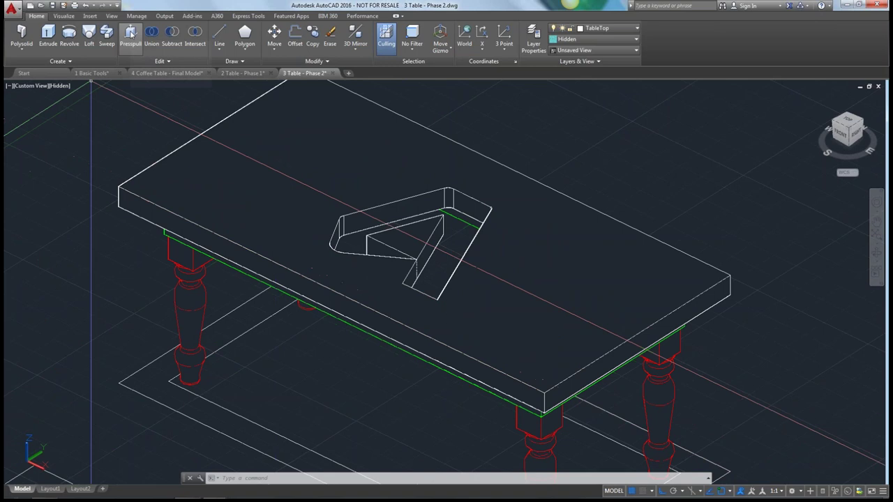
Try to presspull the tabletop surface around the A-shaped opening.
{"action": "left_click", "coordinate": [130, 34]}
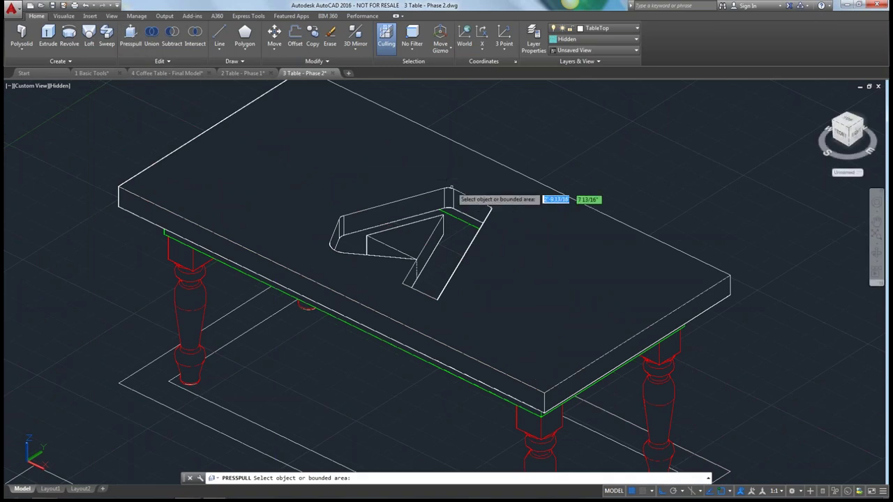
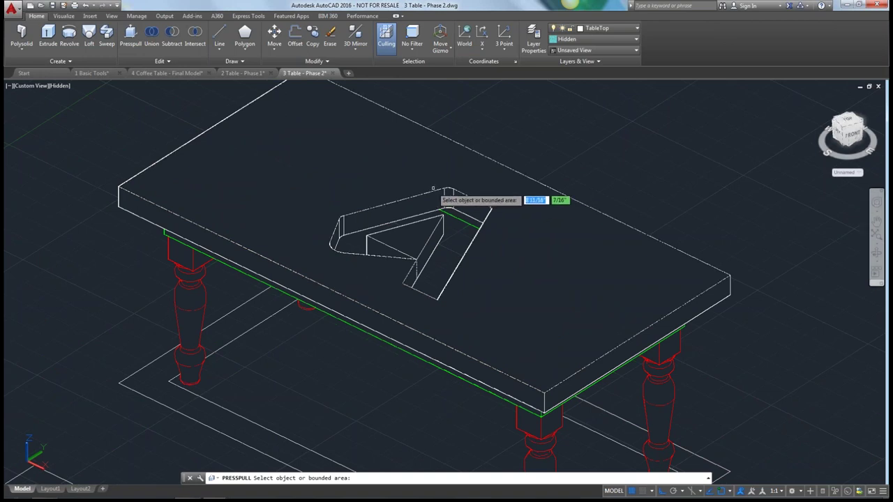
{"action": "left_click", "coordinate": [430, 198]}
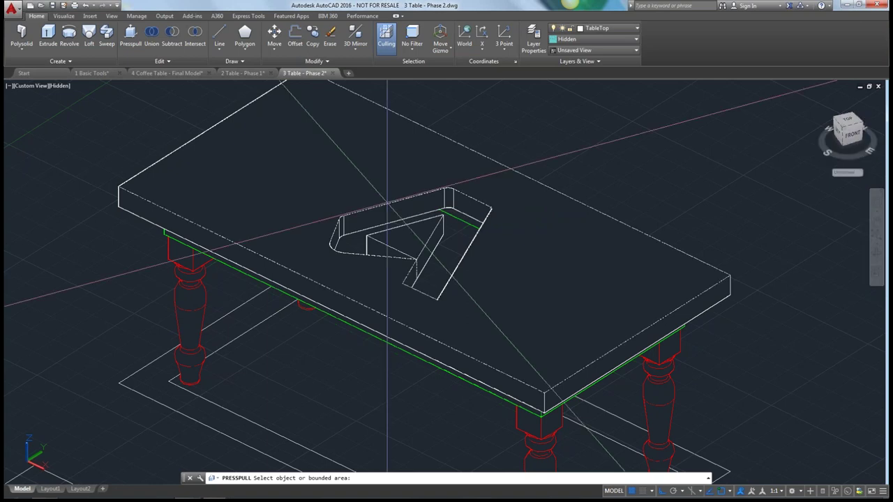
{"action": "left_click", "coordinate": [391, 244]}
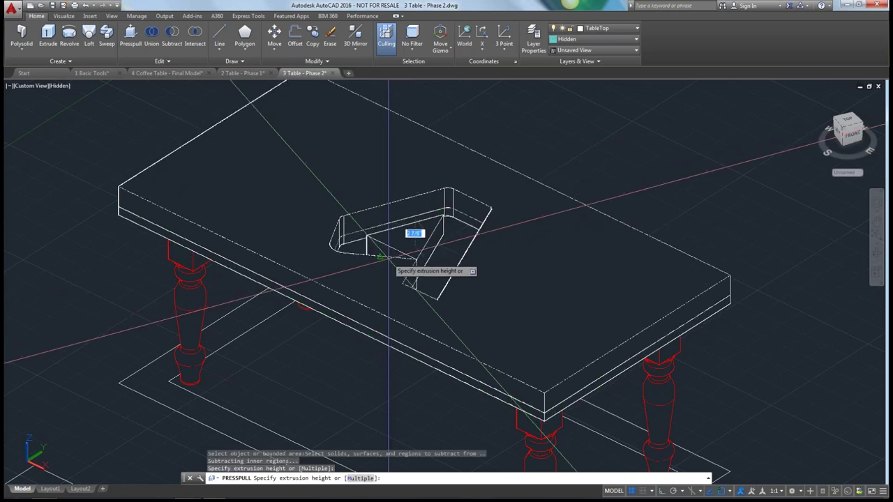
{"action": "left_click", "coordinate": [388, 258]}
{"action": "scroll", "coordinate": [369, 293], "scroll_direction": "down", "scroll_amount": 5}
{"action": "key", "text": "Escape"}
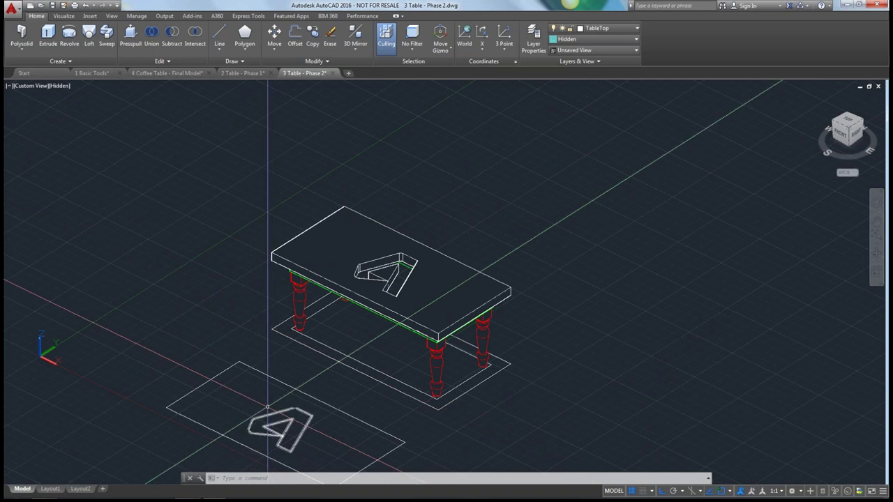
Try to copy the A-shaped outline from the reference rectangle's back corner onto the tabletop and presspull it.
{"action": "left_click", "coordinate": [312, 35]}
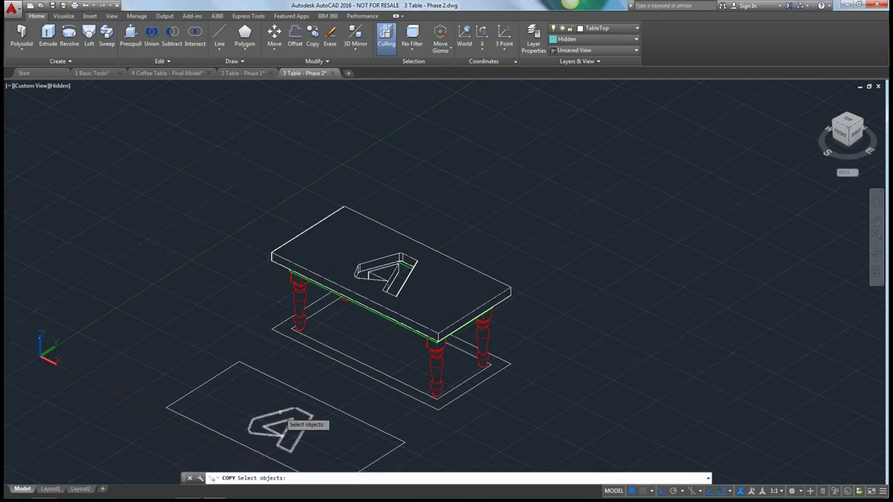
{"action": "left_click", "coordinate": [281, 411]}
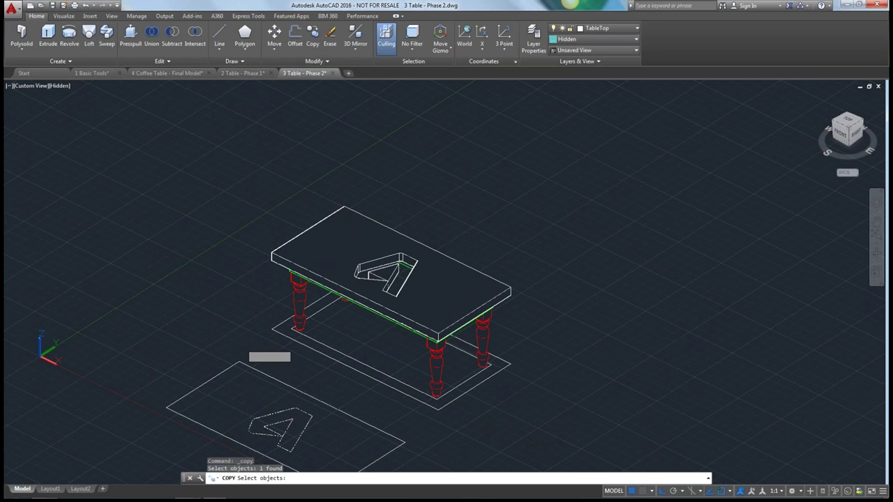
{"action": "key", "text": "Return"}
{"action": "left_click", "coordinate": [239, 362]}
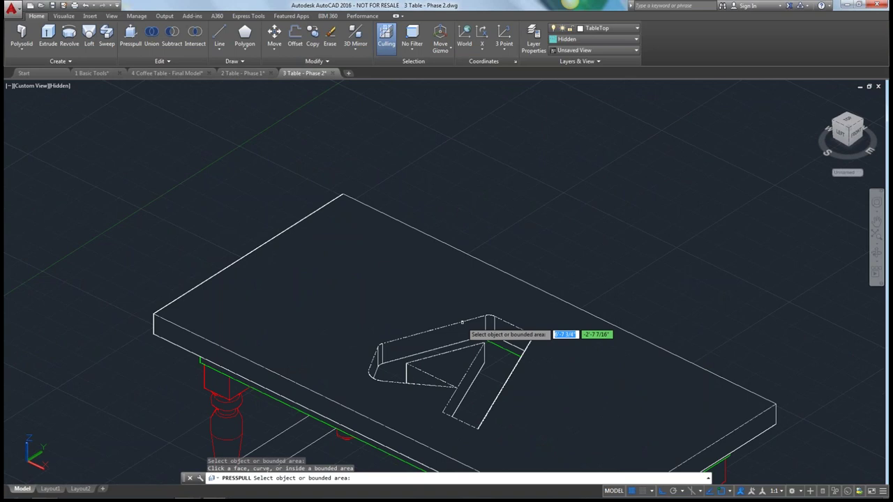
{"action": "key", "text": "Return"}
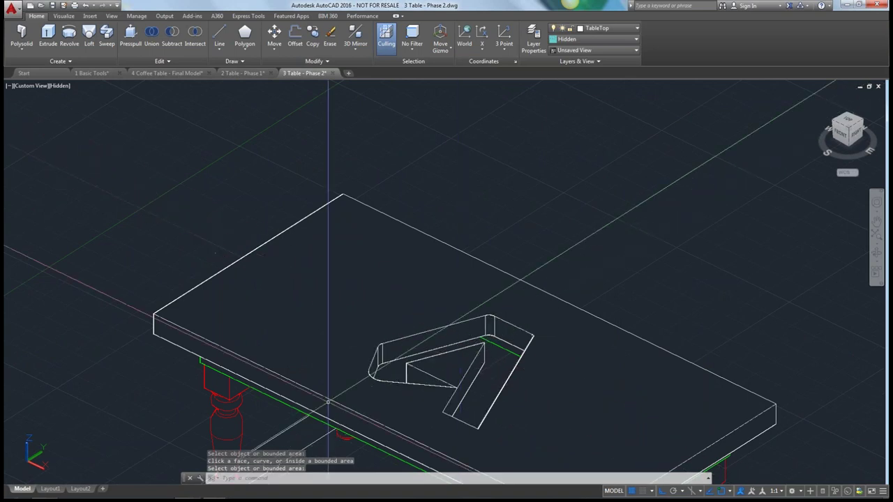
{"action": "scroll", "coordinate": [328, 403], "scroll_direction": "down", "scroll_amount": 3}
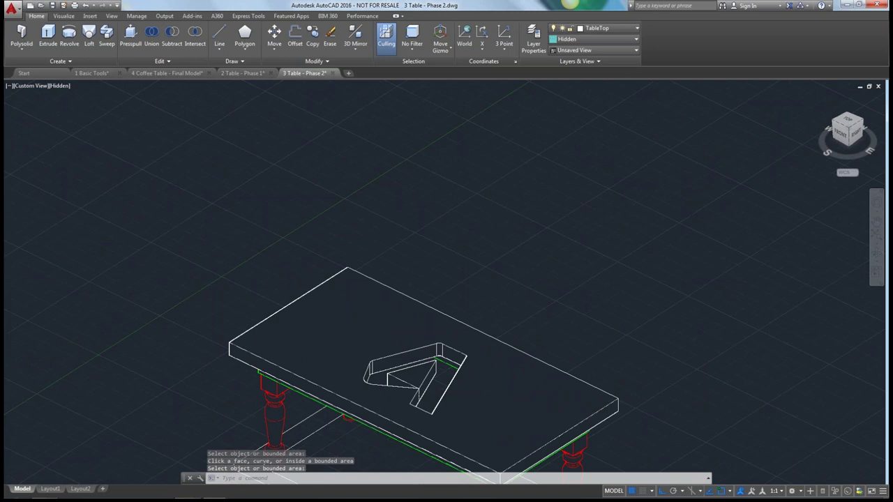
{"action": "scroll", "coordinate": [338, 236], "scroll_direction": "down", "scroll_amount": 2}
{"action": "left_click_drag", "start_coordinate": [338, 237], "coordinate": [342, 333]}
{"action": "key", "text": "Escape"}
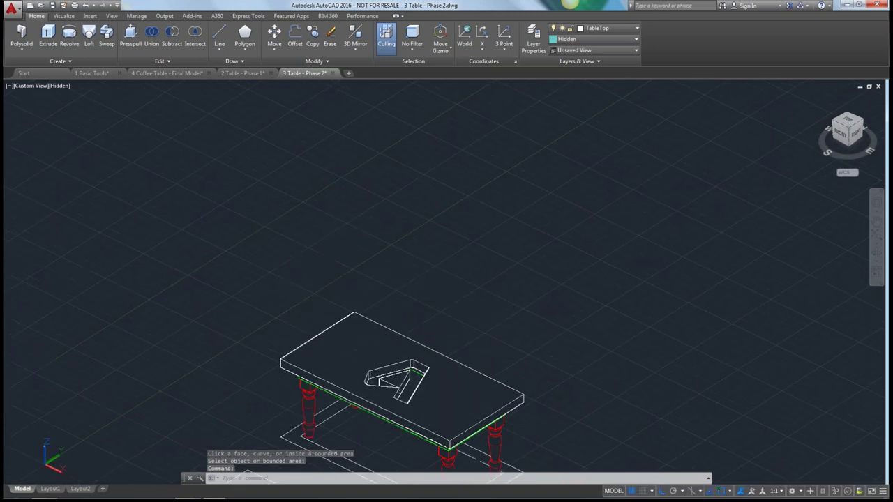
Extrude the A-shaped outline in the reference rectangle to a height of 2".
{"action": "scroll", "coordinate": [272, 148], "scroll_direction": "down", "scroll_amount": 2}
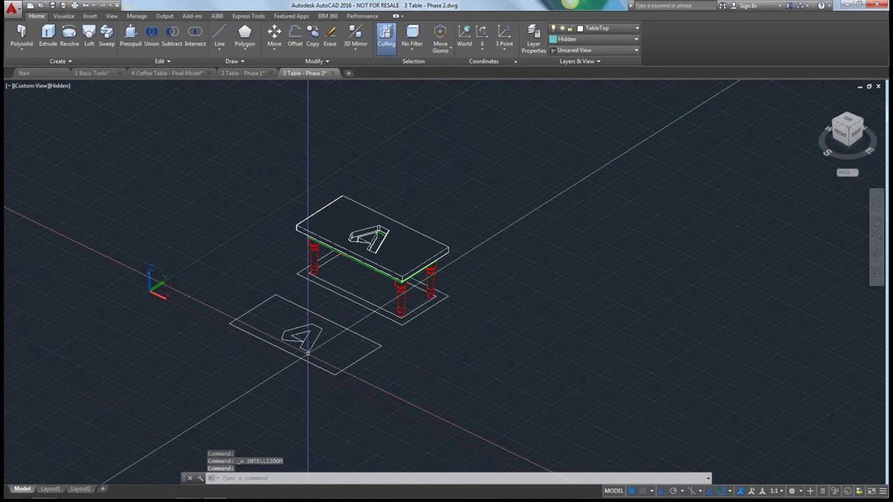
{"action": "scroll", "coordinate": [308, 353], "scroll_direction": "up", "scroll_amount": 3}
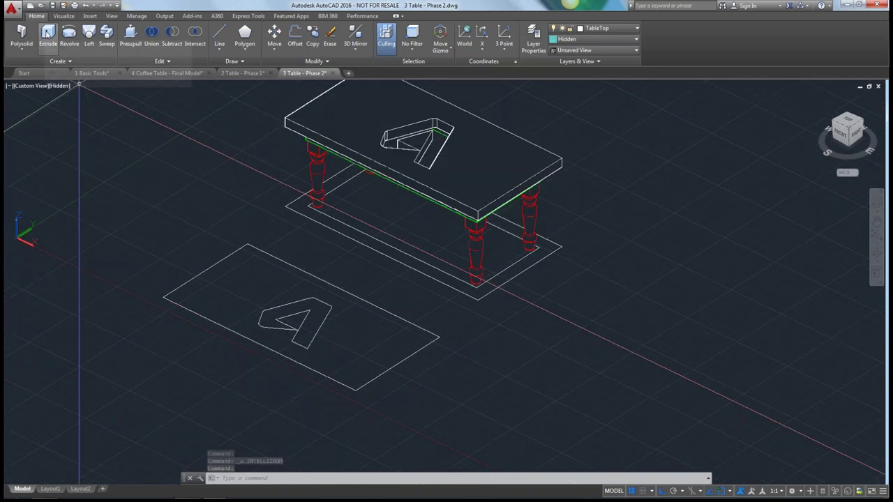
{"action": "left_click", "coordinate": [48, 34]}
{"action": "left_click", "coordinate": [289, 327]}
{"action": "key", "text": "Return"}
{"action": "type", "text": "2"}
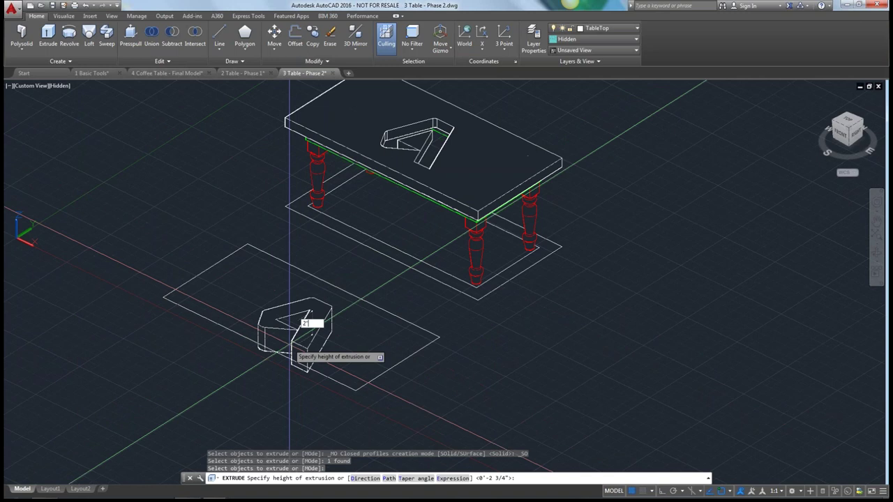
{"action": "key", "text": "Return"}
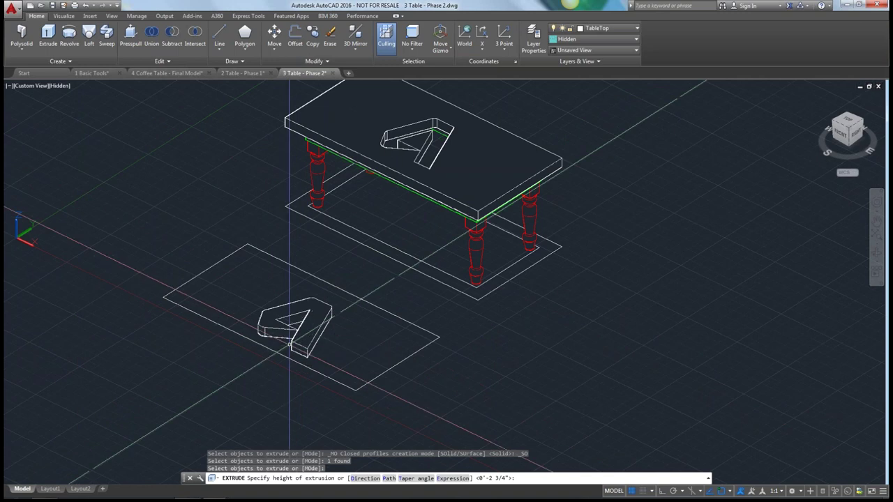
{"action": "key", "text": "Escape"}
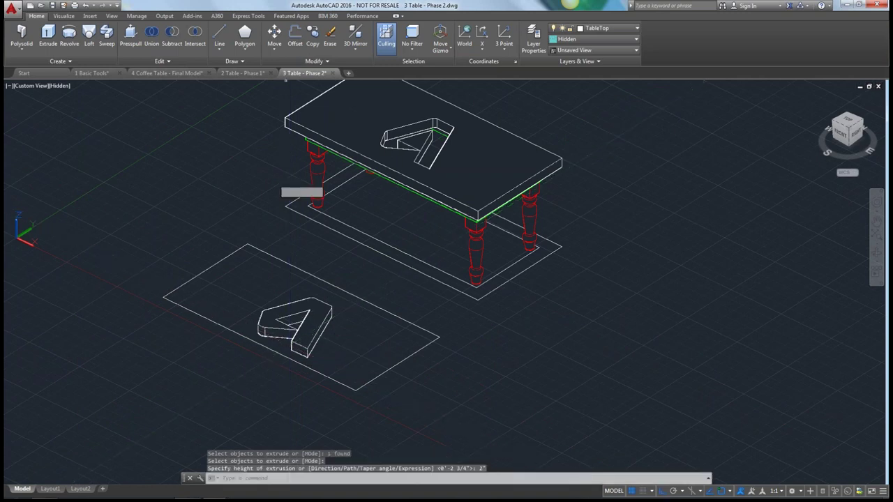
Move the extruded A-shaped solid from the reference rectangle's back corner to the matching upper corner of the tabletop, filling the opening.
{"action": "type", "text": "m"}
{"action": "key", "text": "space"}
{"action": "left_click", "coordinate": [304, 301]}
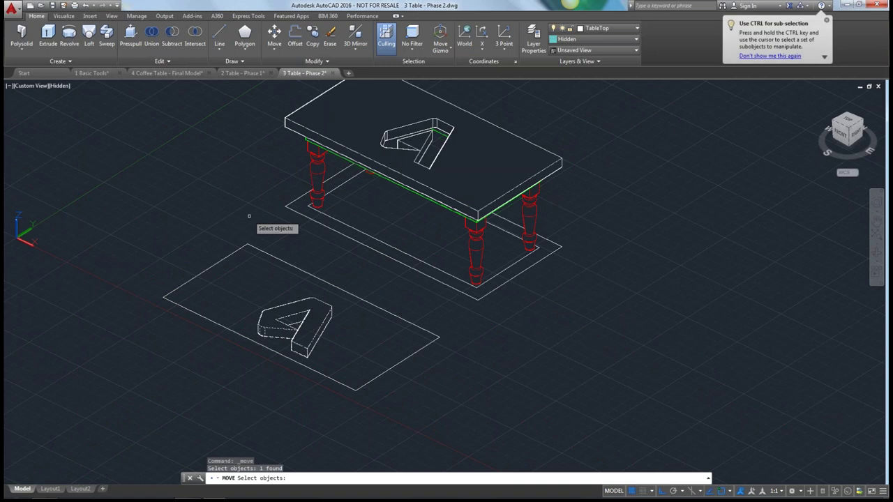
{"action": "key", "text": "space"}
{"action": "left_click", "coordinate": [249, 249]}
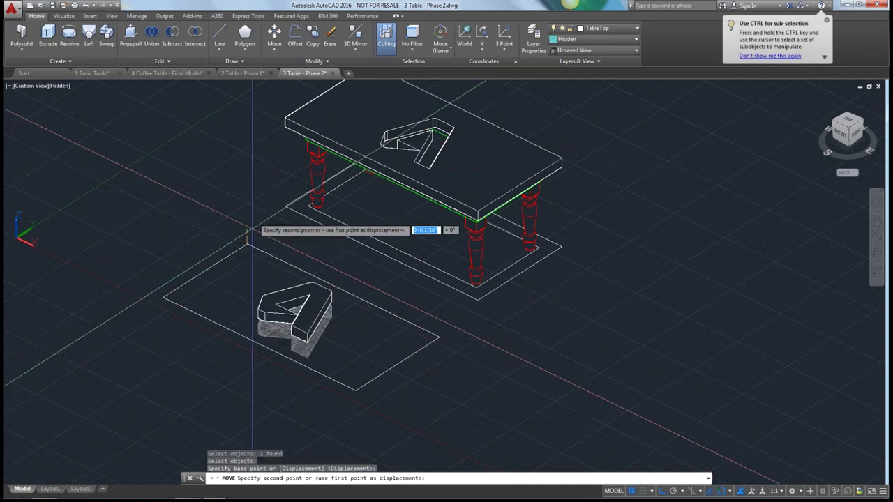
{"action": "middle_click_drag", "start_coordinate": [249, 230], "coordinate": [200, 348]}
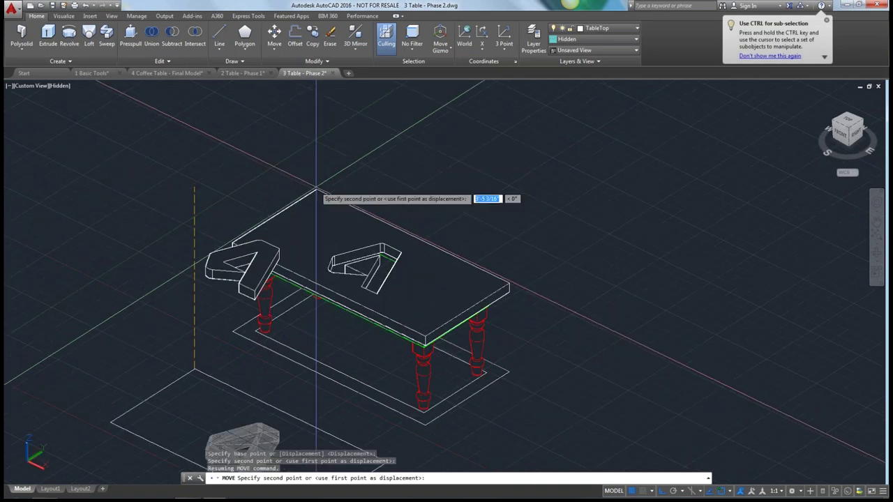
{"action": "left_click", "coordinate": [316, 189]}
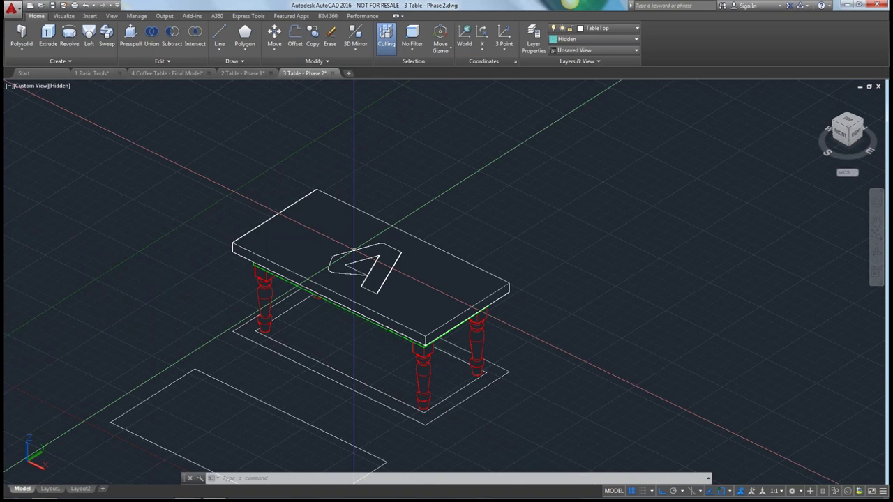
Display the table in the Realistic visual style and inspect the inlaid A from another angle.
{"action": "left_click", "coordinate": [365, 264]}
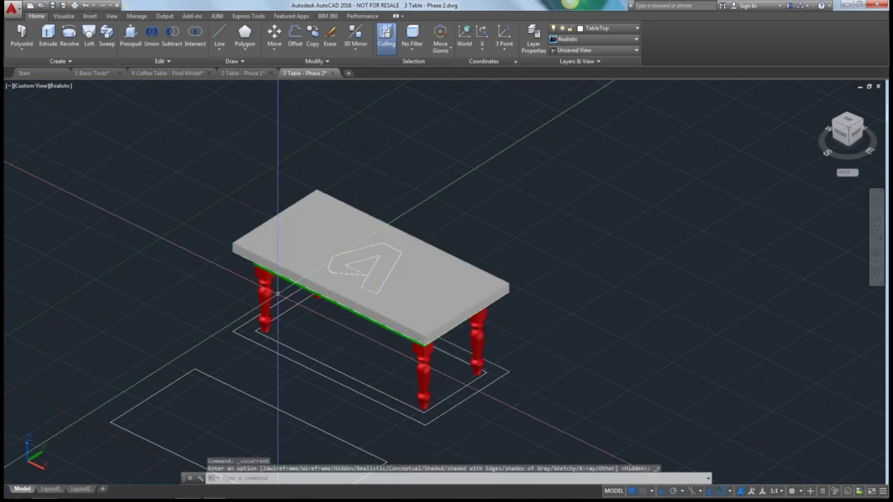
{"action": "middle_click_drag", "start_coordinate": [277, 293], "coordinate": [278, 291], "text": "shift"}
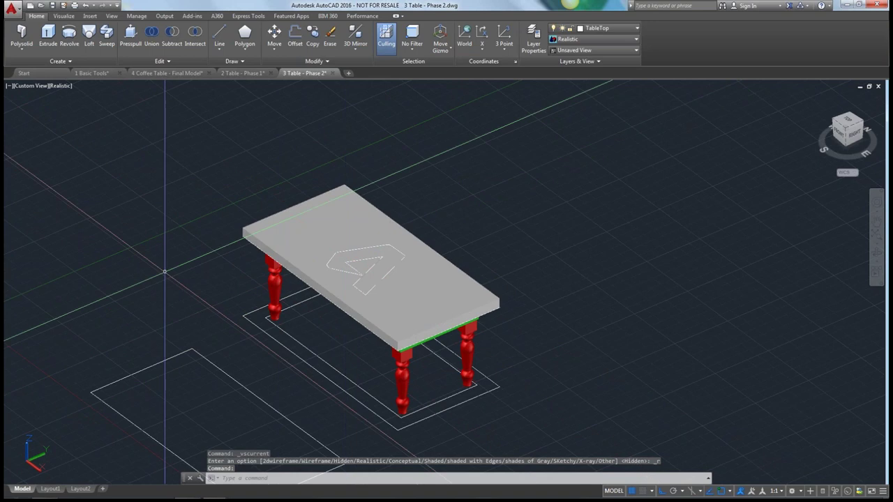
{"action": "middle_click_drag", "start_coordinate": [165, 272], "coordinate": [187, 213], "text": "shift"}
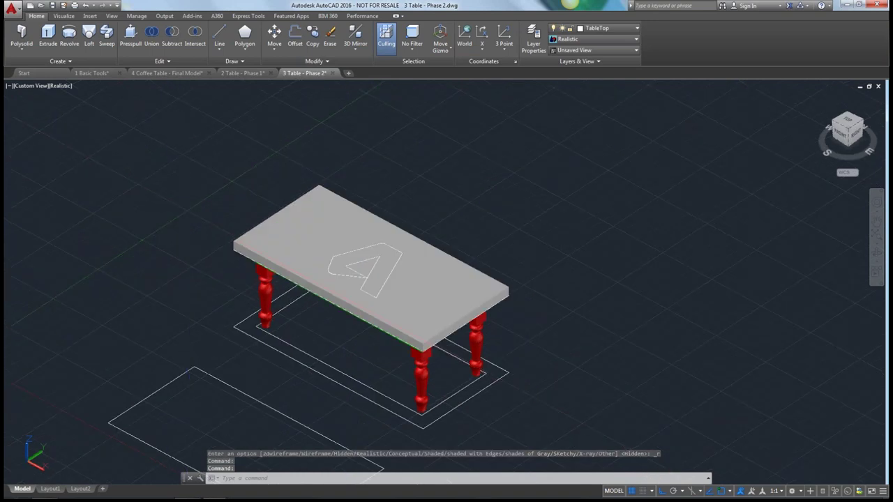
Set the color of the A-shaped inlay solid to Blue in its properties.
{"action": "left_click", "coordinate": [365, 262]}
{"action": "right_click", "coordinate": [365, 254]}
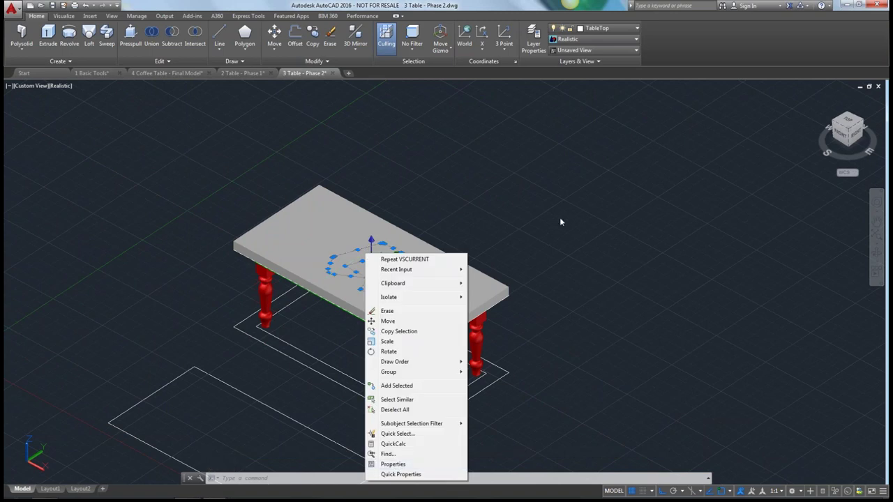
{"action": "key", "text": "Escape"}
{"action": "type", "text": "PROPERTIES"}
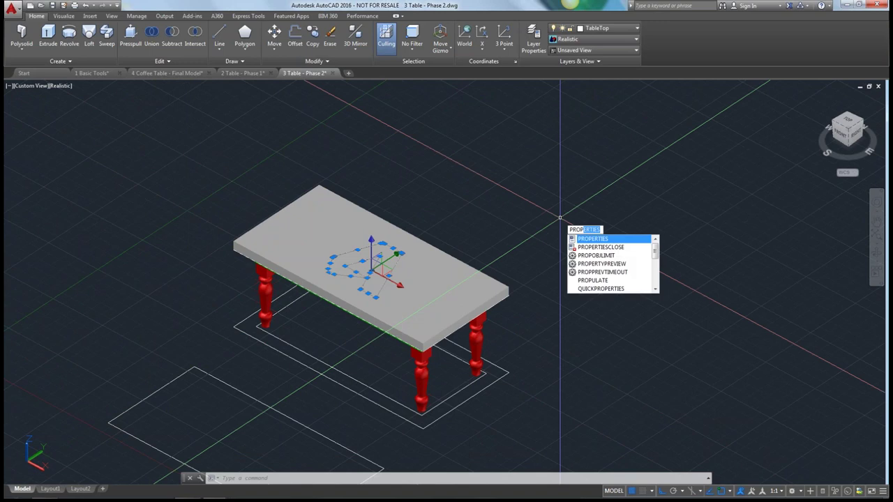
{"action": "key", "text": "Return"}
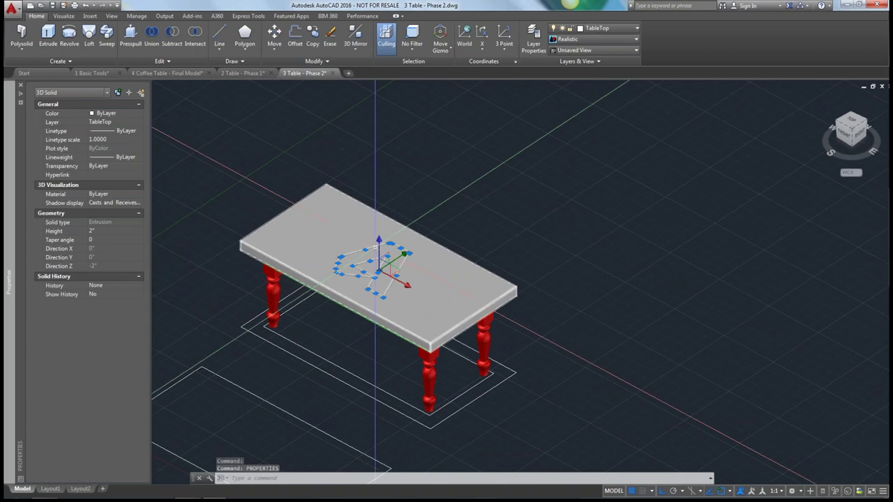
{"action": "left_click", "coordinate": [120, 116]}
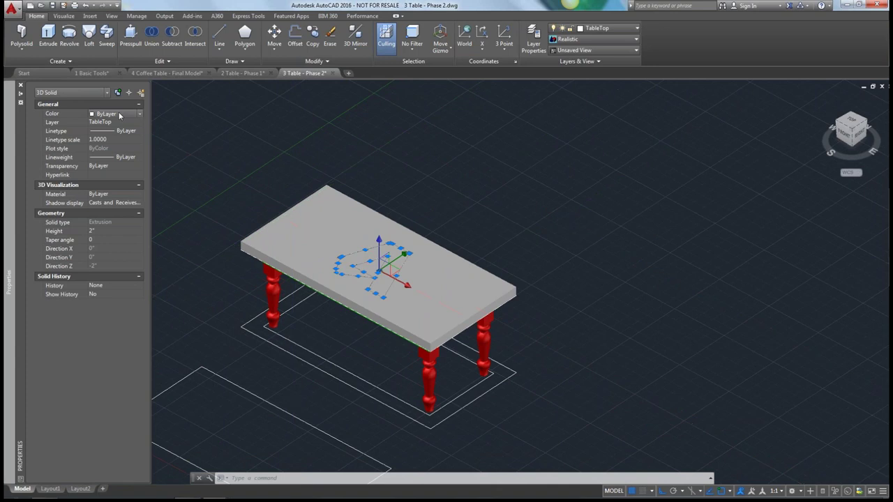
{"action": "left_click", "coordinate": [141, 115]}
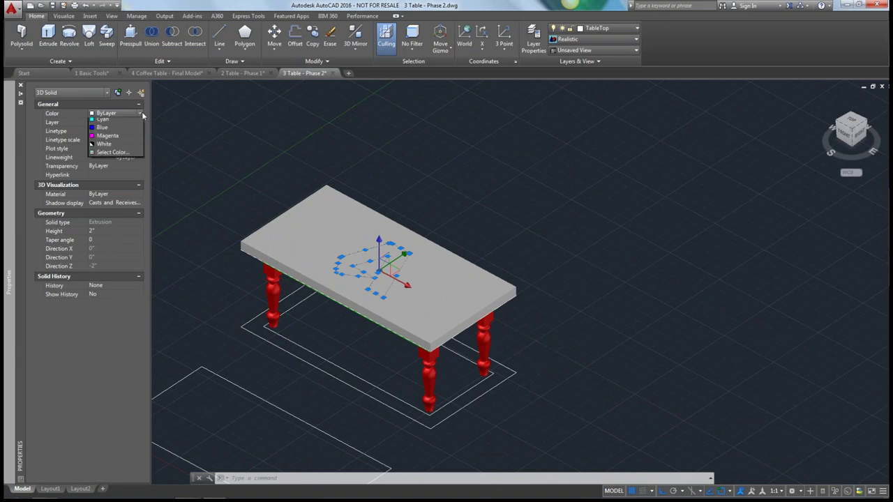
{"action": "left_click", "coordinate": [104, 174]}
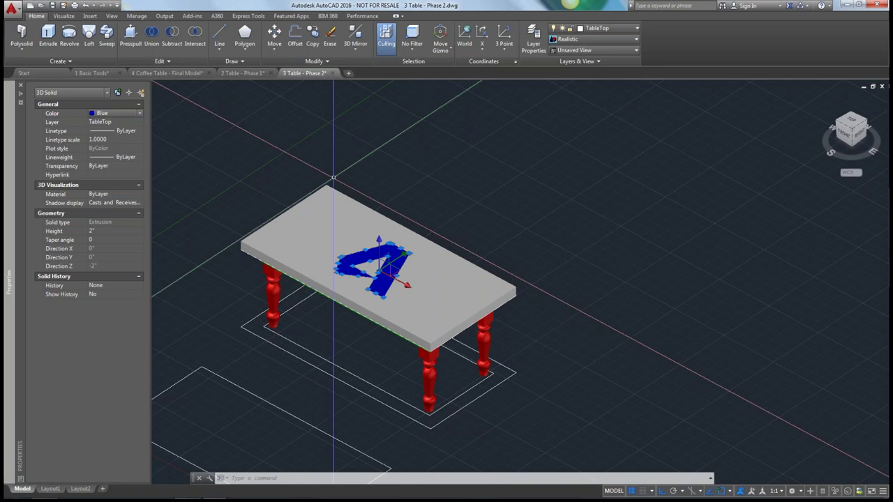
Deselect the blue A-shaped inlay and view the finished table from another angle.
{"action": "key", "text": "Escape"}
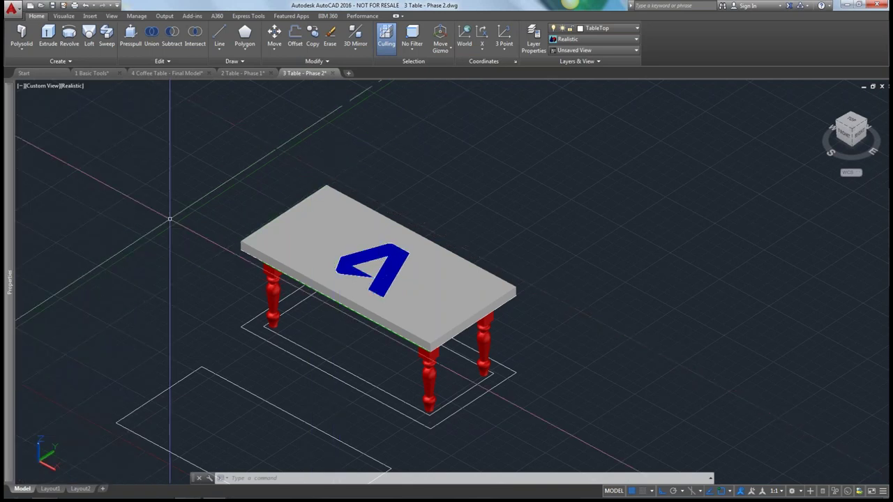
{"action": "middle_click_drag", "start_coordinate": [144, 273], "coordinate": [116, 296], "text": "shift"}
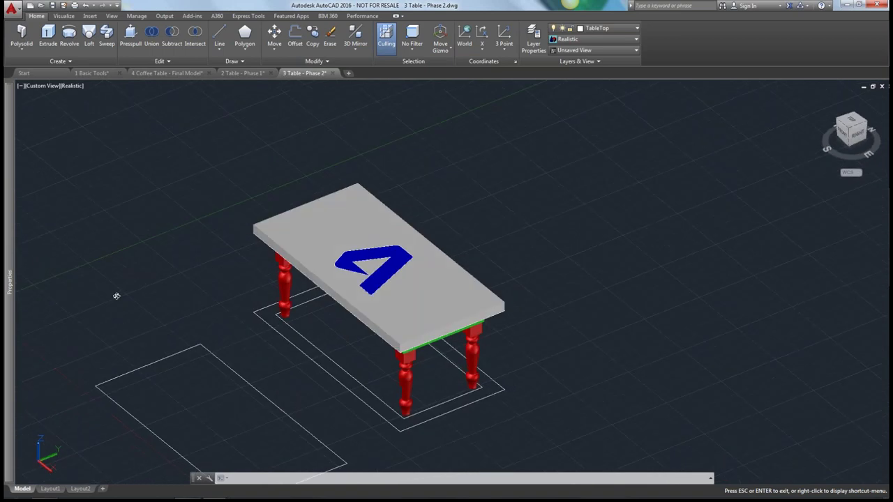
{"action": "key", "text": "Escape"}
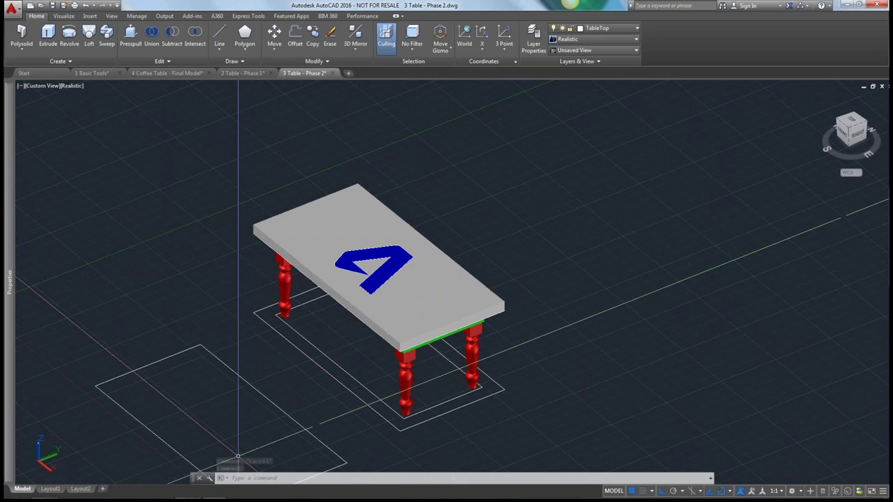
{"action": "mouse_move", "coordinate": [188, 491]}
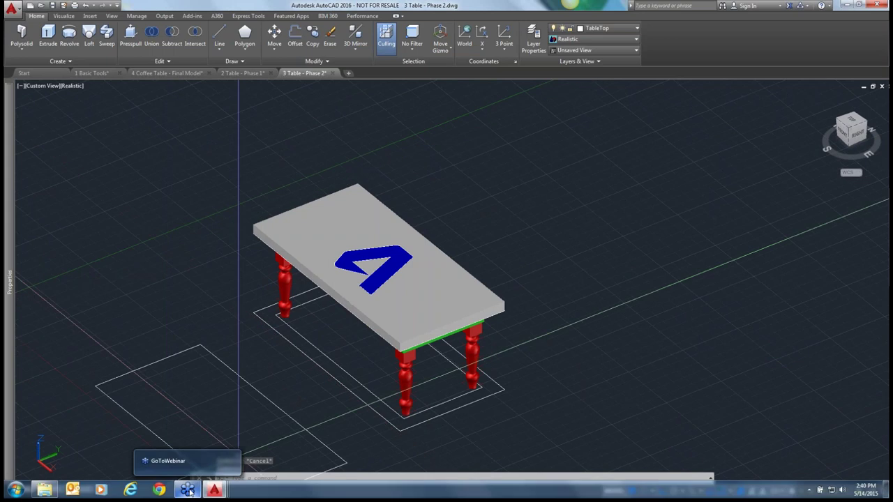
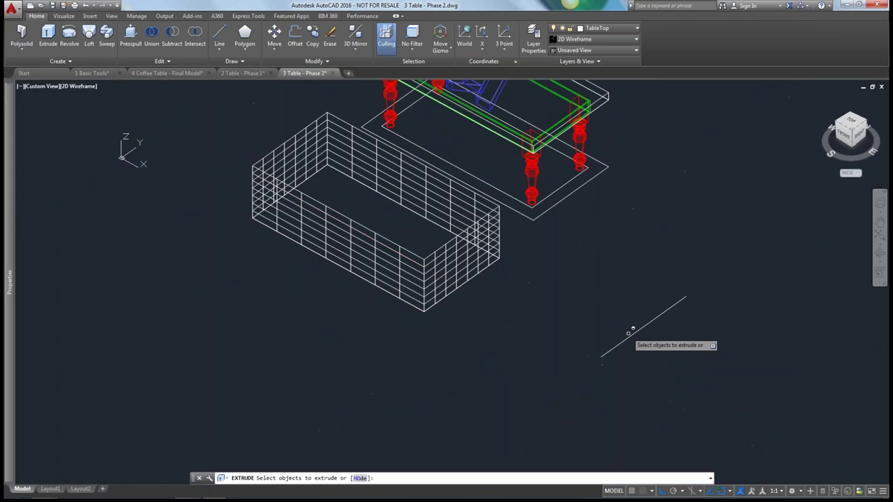
Extrude the open straight line beside the rectangular surface box upward into a flat surface.
{"action": "left_click", "coordinate": [628, 339]}
{"action": "key", "text": "Return"}
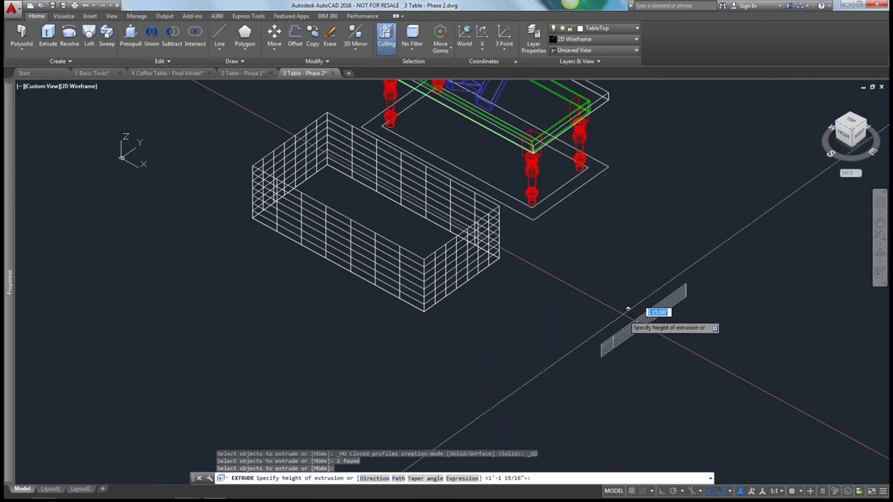
{"action": "left_click", "coordinate": [618, 253]}
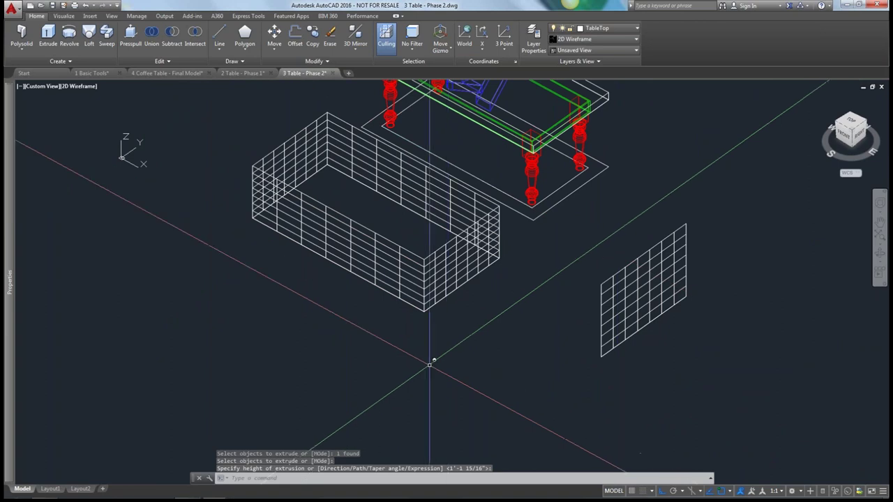
{"action": "key", "text": "Escape"}
Draw an S-shaped polyline of two arc segments beside the straight line, with Ortho off.
{"action": "type", "text": "pl"}
{"action": "key", "text": "Return"}
{"action": "left_click", "coordinate": [602, 357]}
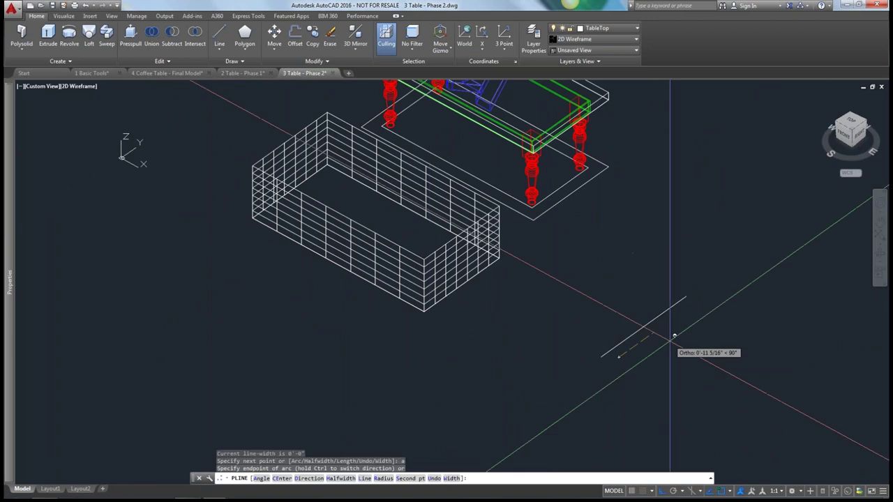
{"action": "type", "text": "a"}
{"action": "key", "text": "Return"}
{"action": "key", "text": "F8"}
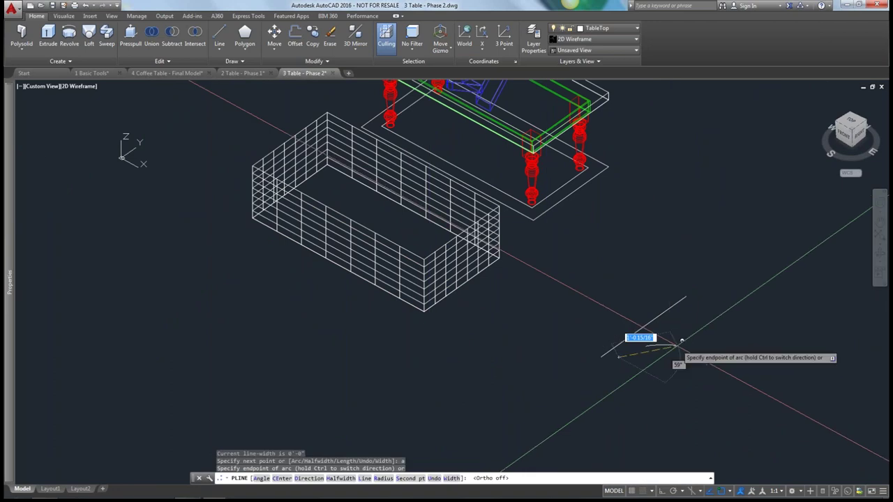
{"action": "left_click", "coordinate": [682, 340]}
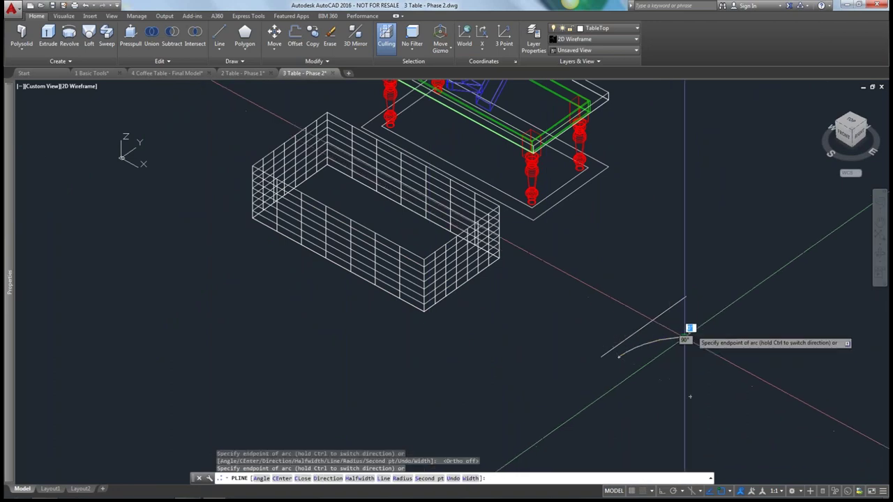
{"action": "left_click", "coordinate": [726, 327]}
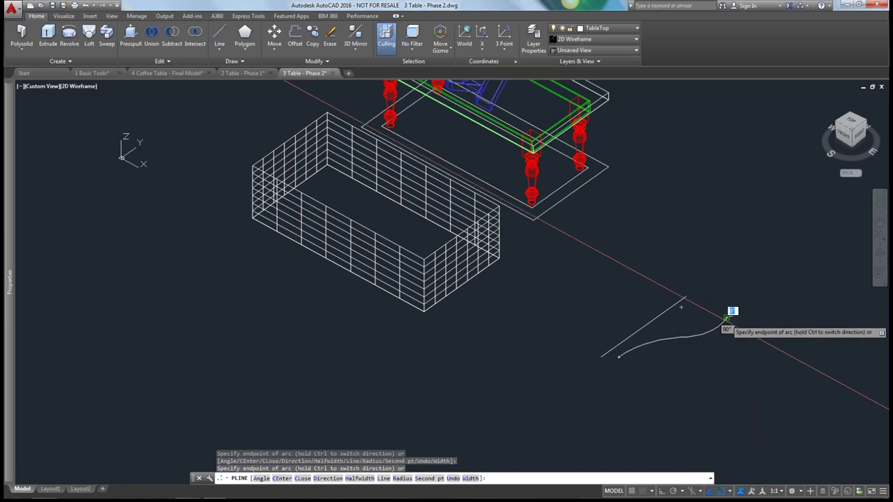
{"action": "key", "text": "Return"}
Revolve the S-shaped polyline 90 degrees around the straight line as the axis object, with the creation mode set to Surface.
{"action": "type", "text": "revolve"}
{"action": "key", "text": "Return"}
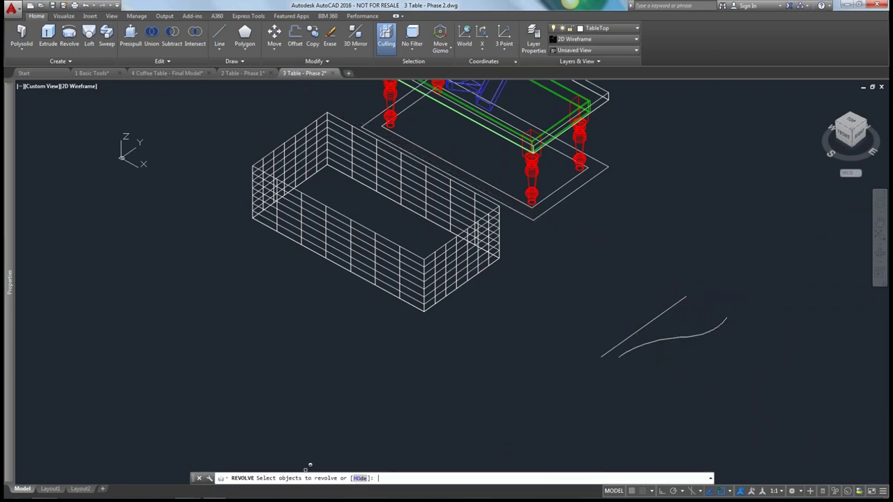
{"action": "type", "text": "MO"}
{"action": "key", "text": "Return"}
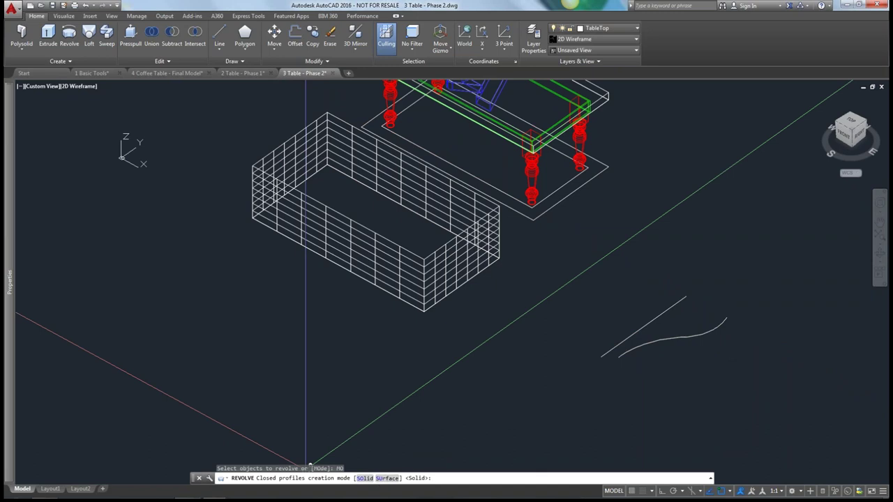
{"action": "type", "text": "SU"}
{"action": "key", "text": "Return"}
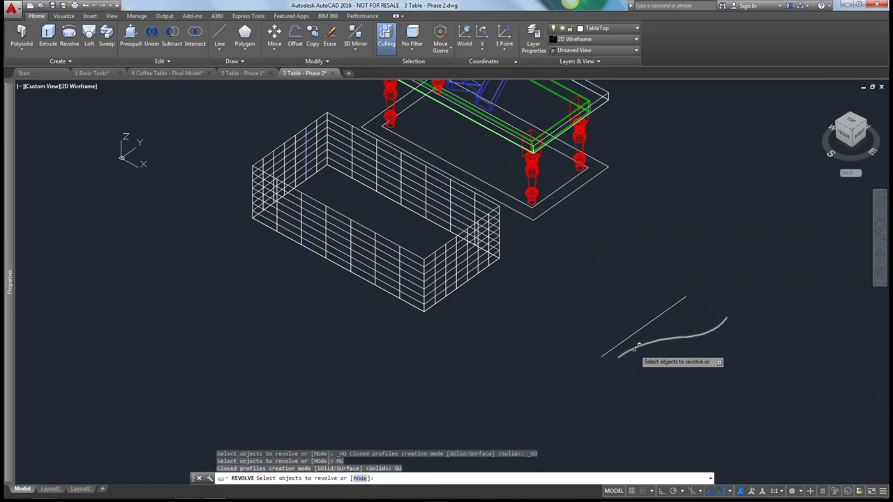
{"action": "left_click", "coordinate": [638, 344]}
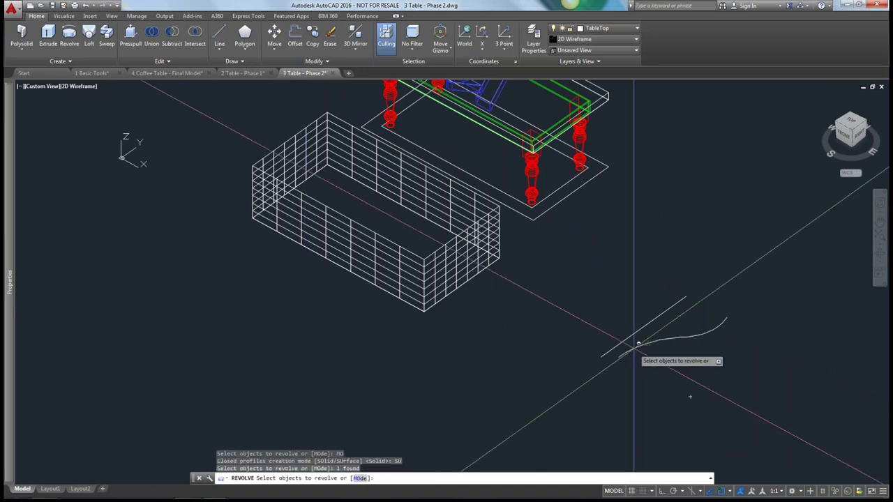
{"action": "key", "text": "Return"}
{"action": "type", "text": "o"}
{"action": "key", "text": "Return"}
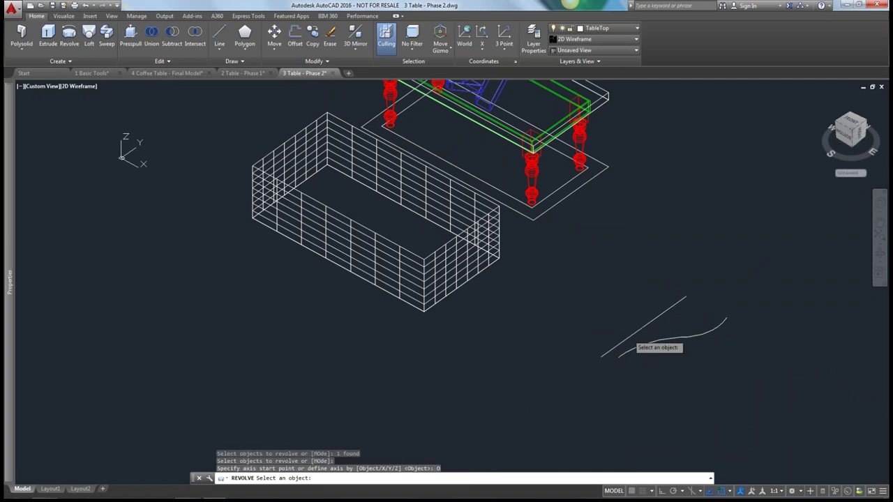
{"action": "left_click", "coordinate": [633, 333]}
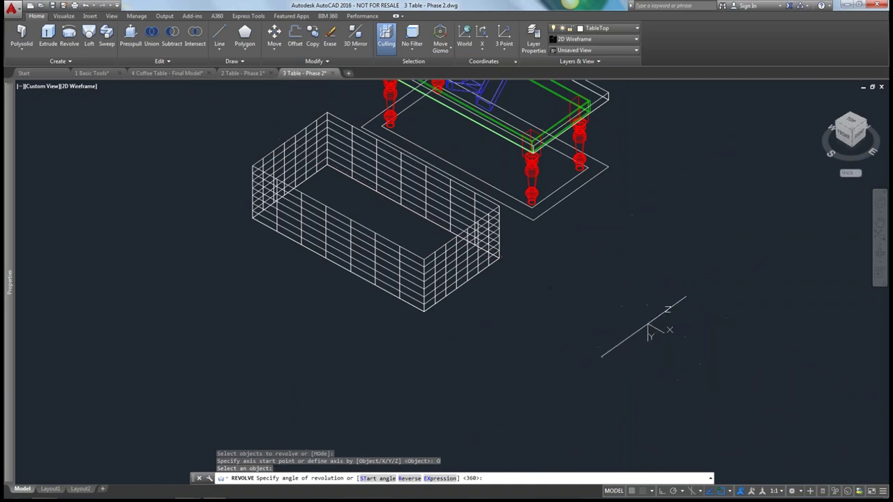
{"action": "type", "text": "90"}
{"action": "key", "text": "Return"}
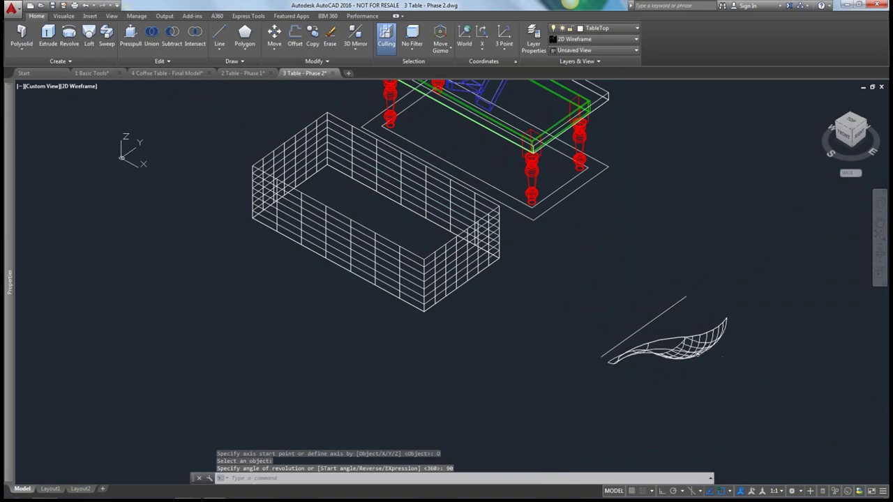
{"action": "middle_click_drag", "start_coordinate": [668, 307], "coordinate": [583, 353], "text": "shift"}
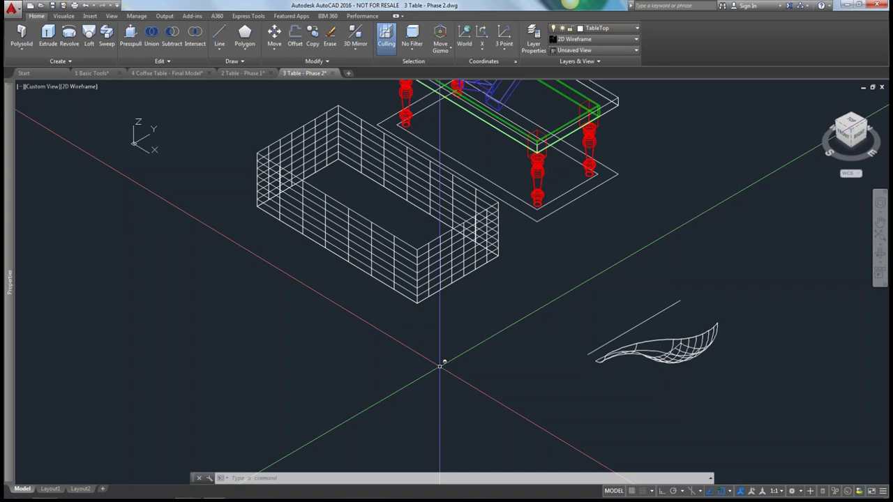
{"action": "left_click", "coordinate": [48, 35]}
{"action": "left_click", "coordinate": [360, 479]}
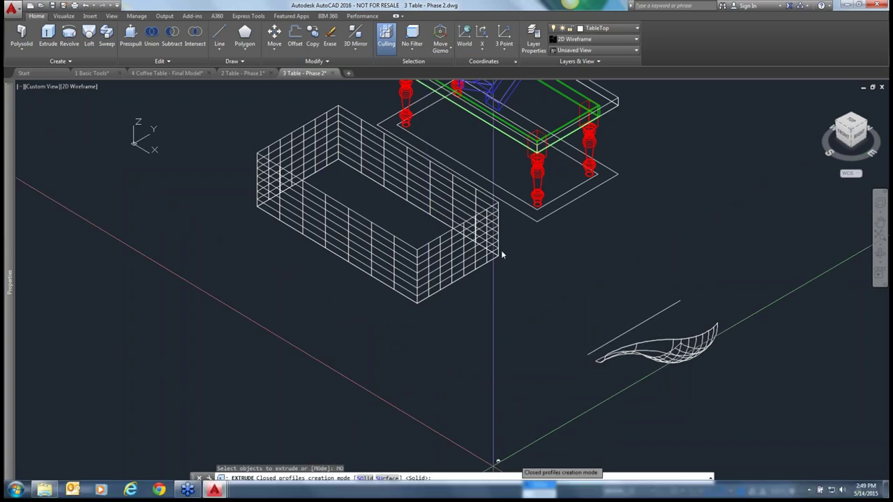
{"action": "key", "text": "Down"}
{"action": "key", "text": "Return"}
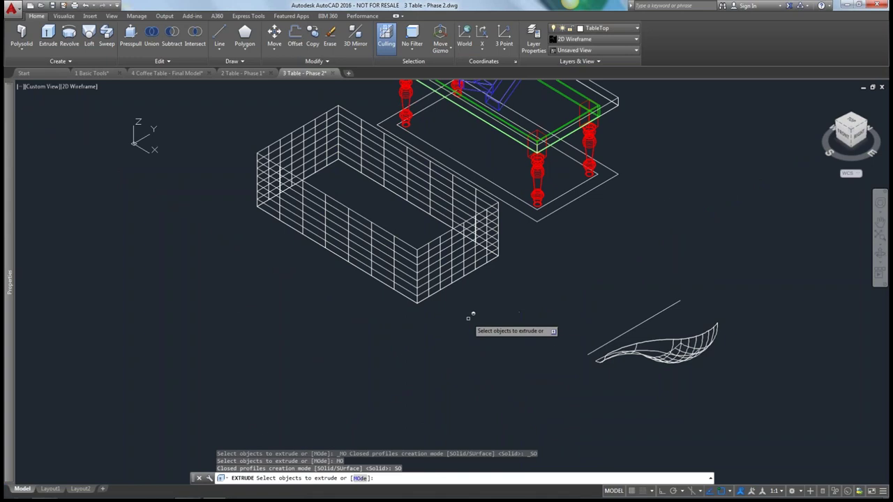
{"action": "key", "text": "Escape"}
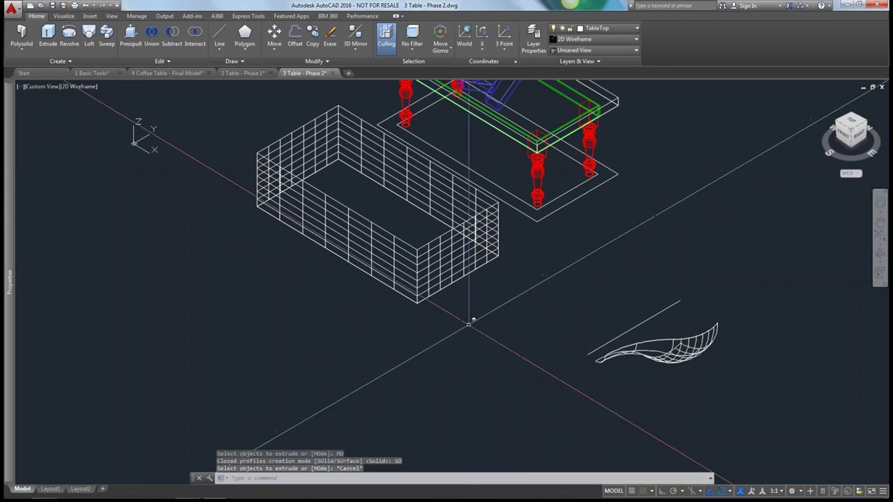
Copy the tabletop with the A-shaped opening to an empty area behind the table along the Y direction, with Ortho on.
{"action": "scroll", "coordinate": [419, 314], "scroll_direction": "down", "scroll_amount": 3}
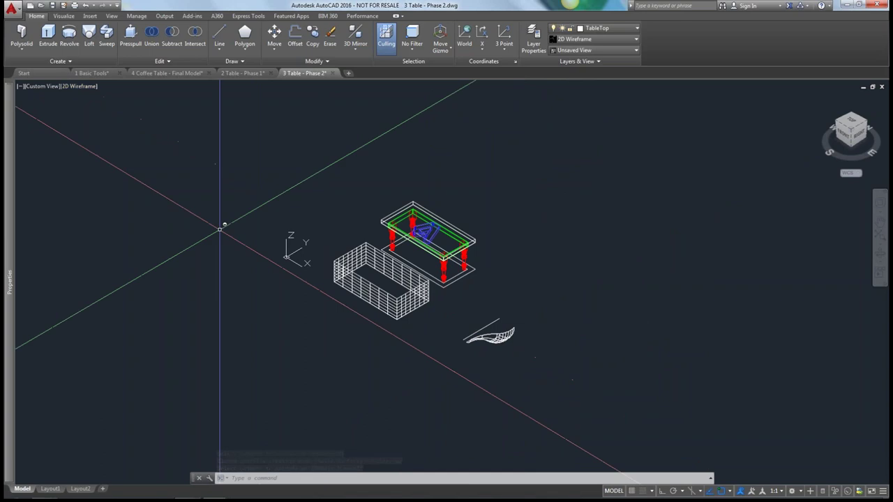
{"action": "scroll", "coordinate": [442, 307], "scroll_direction": "up", "scroll_amount": 3}
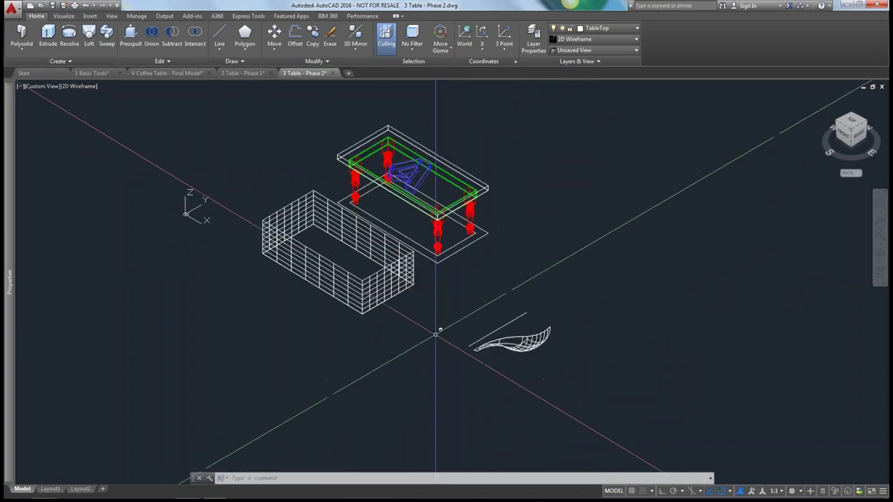
{"action": "middle_click_drag", "start_coordinate": [423, 338], "coordinate": [364, 342]}
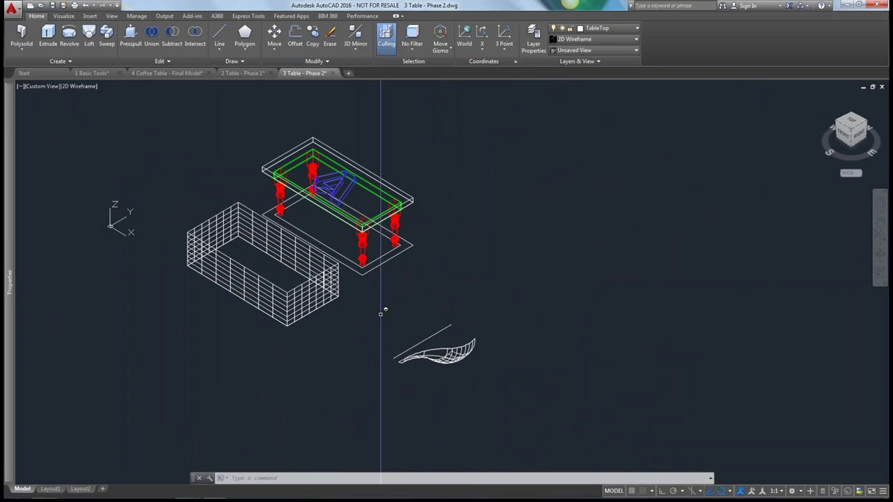
{"action": "scroll", "coordinate": [325, 181], "scroll_direction": "up", "scroll_amount": 4}
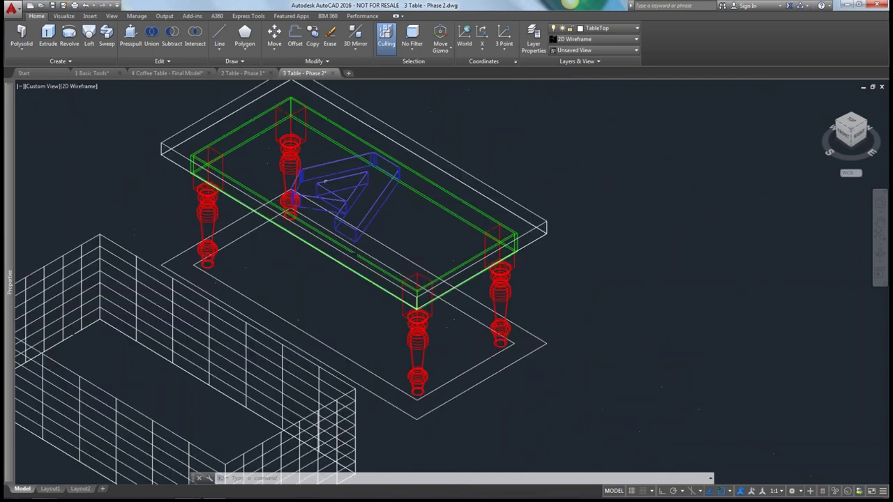
{"action": "middle_click_drag", "start_coordinate": [325, 181], "coordinate": [283, 213]}
{"action": "type", "text": "cp"}
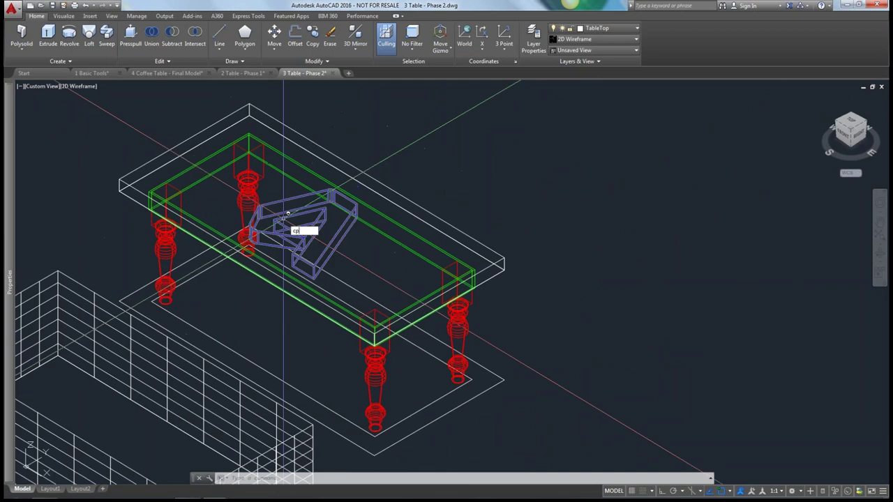
{"action": "key", "text": "Return"}
{"action": "left_click", "coordinate": [348, 162]}
{"action": "key", "text": "Return"}
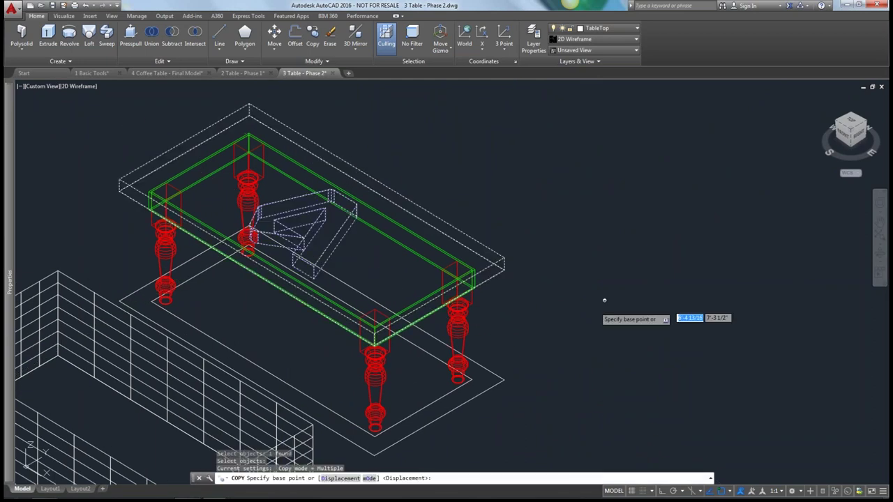
{"action": "left_click", "coordinate": [548, 364]}
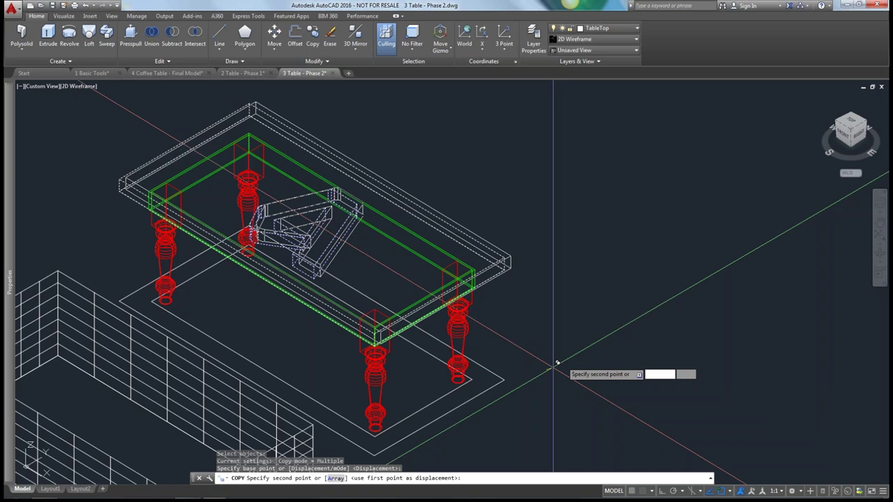
{"action": "scroll", "coordinate": [652, 309], "scroll_direction": "down", "scroll_amount": 1}
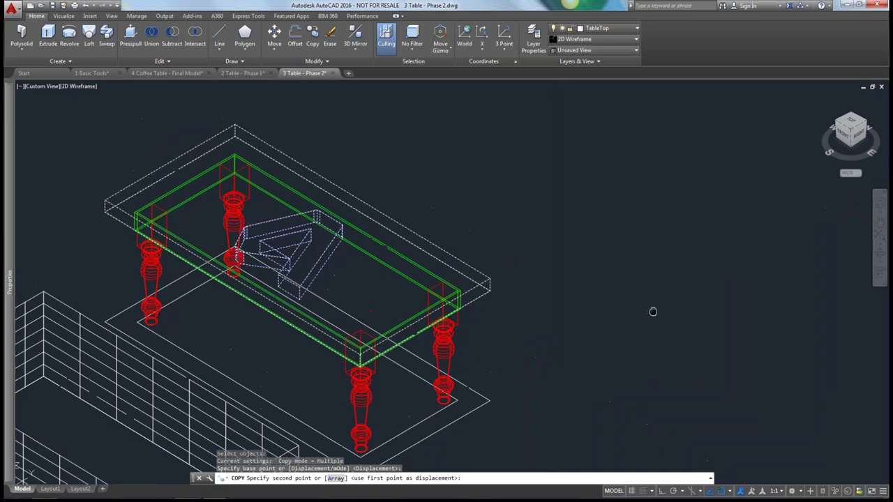
{"action": "middle_click_drag", "start_coordinate": [651, 309], "coordinate": [538, 385]}
{"action": "key", "text": "F8"}
{"action": "left_click", "coordinate": [527, 352]}
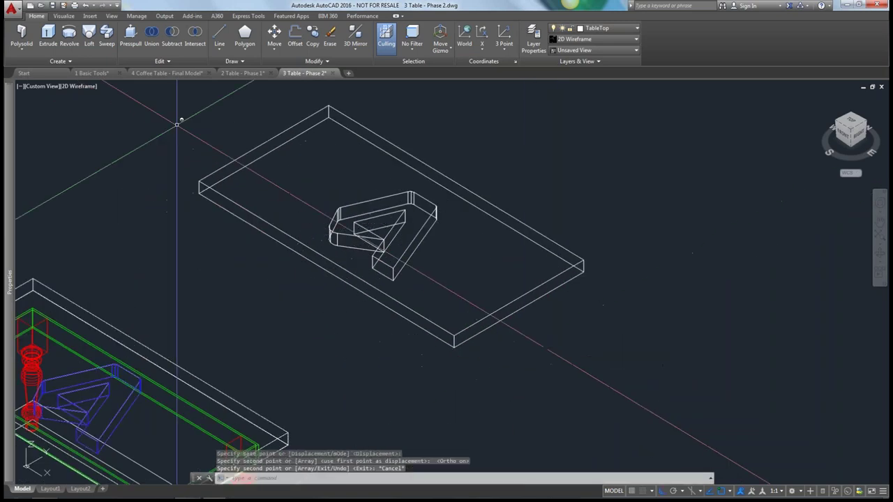
Presspull the top face of the copied tabletop downward by 2".
{"action": "left_click", "coordinate": [130, 34]}
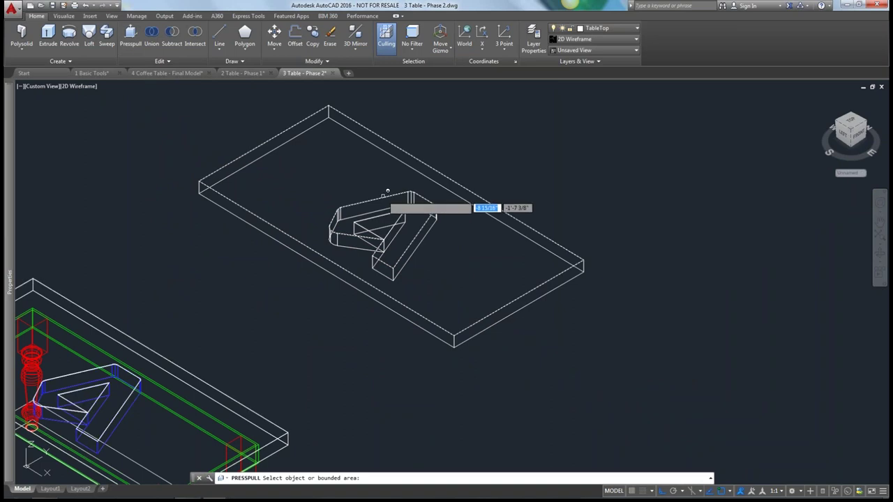
{"action": "left_click", "coordinate": [387, 191]}
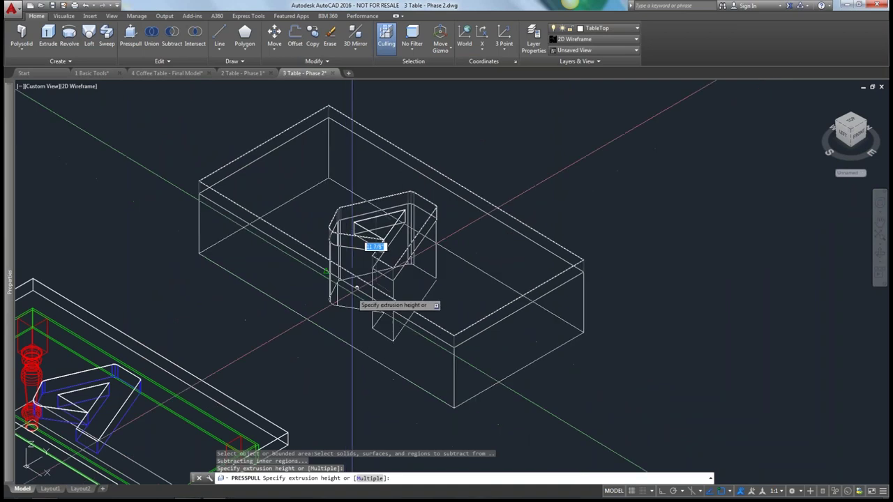
{"action": "type", "text": "2"}
{"action": "key", "text": "Return"}
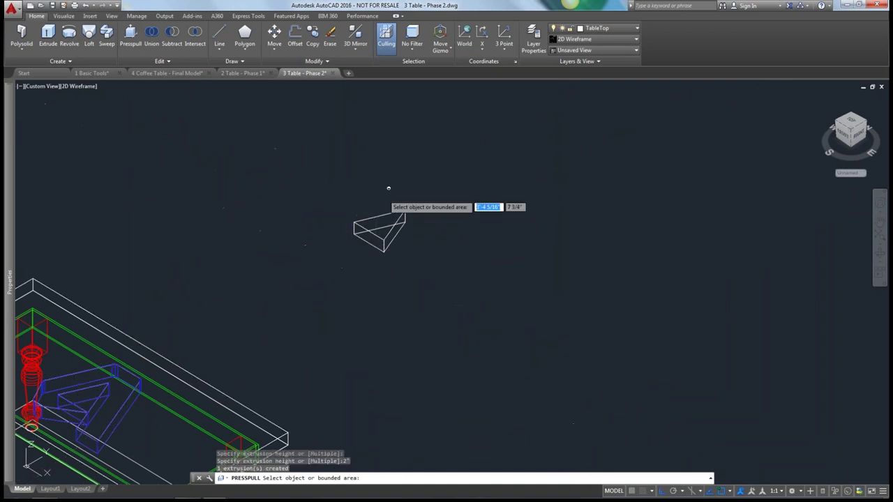
{"action": "key", "text": "Escape"}
{"action": "key", "text": "Escape"}
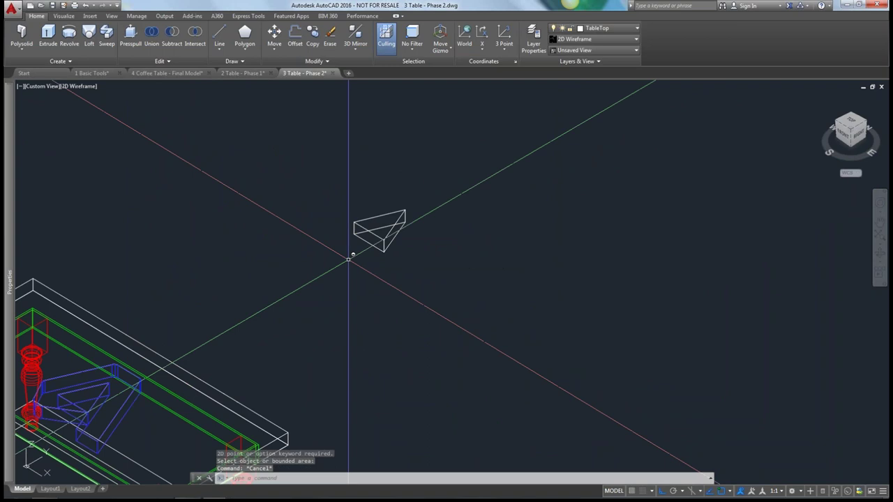
Undo the last Presspull on the copied tabletop and leave the Presspull command without pulling another face.
{"action": "key", "text": "ctrl+z"}
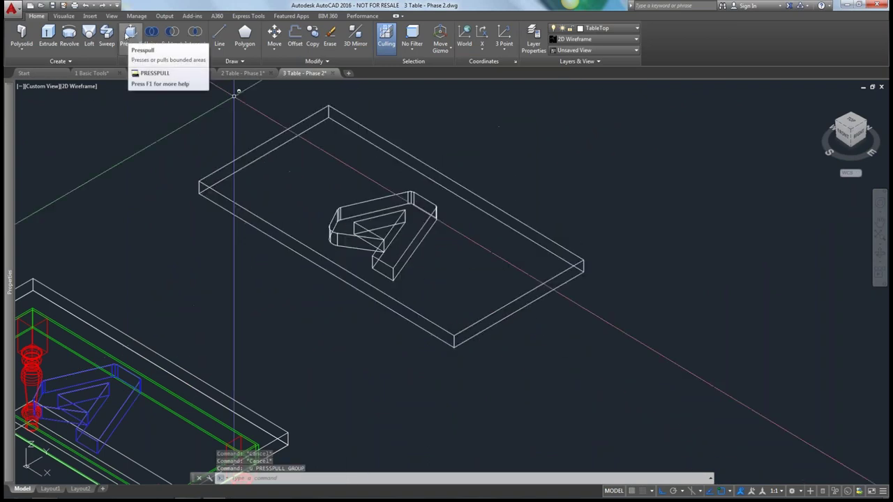
{"action": "left_click", "coordinate": [130, 35]}
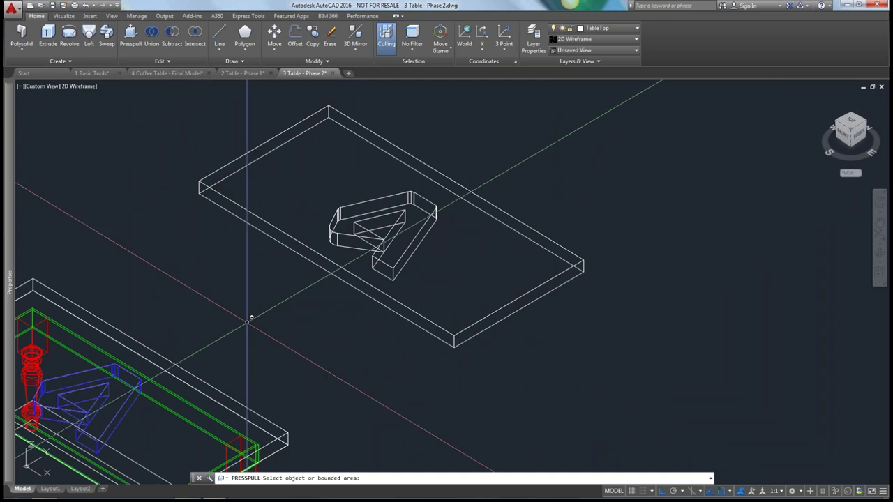
{"action": "key", "text": "Escape"}
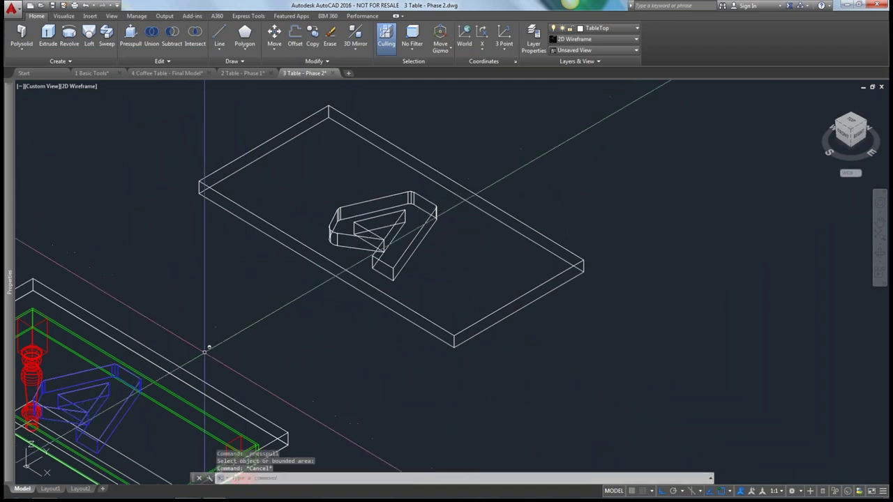
Erase the copied tabletop with the A-shaped opening that stands behind the table.
{"action": "middle_click_drag", "start_coordinate": [207, 330], "coordinate": [357, 266]}
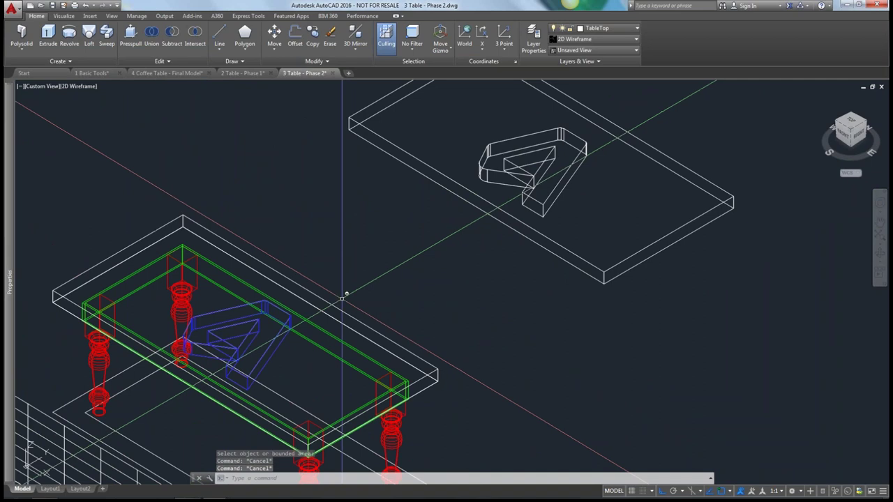
{"action": "middle_click_drag", "start_coordinate": [405, 246], "coordinate": [311, 346]}
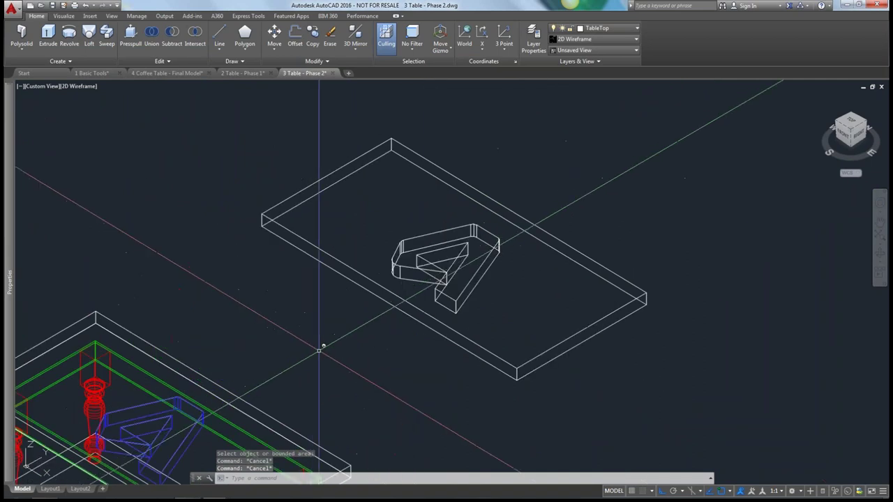
{"action": "scroll", "coordinate": [318, 349], "scroll_direction": "down", "scroll_amount": 2}
{"action": "scroll", "coordinate": [459, 375], "scroll_direction": "down", "scroll_amount": 2}
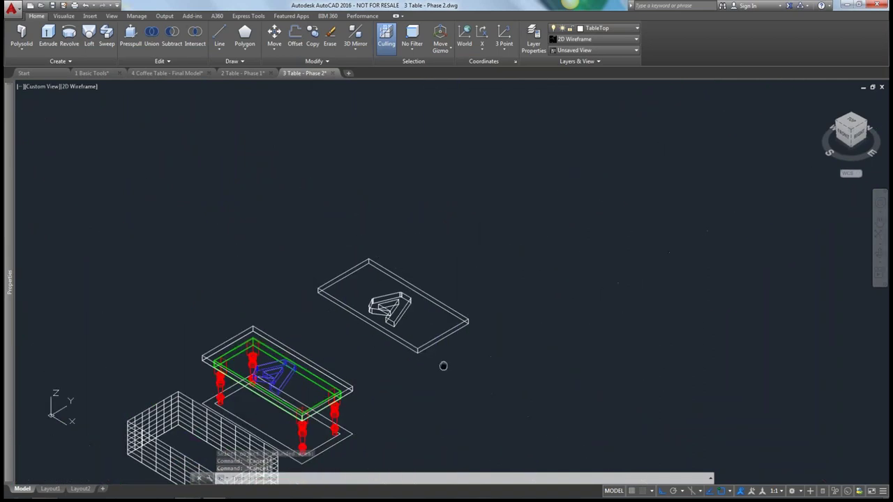
{"action": "mouse_move", "coordinate": [442, 365]}
{"action": "middle_mouse_down"}
{"action": "mouse_move", "coordinate": [396, 321]}
{"action": "mouse_move", "coordinate": [402, 328]}
{"action": "middle_mouse_up"}
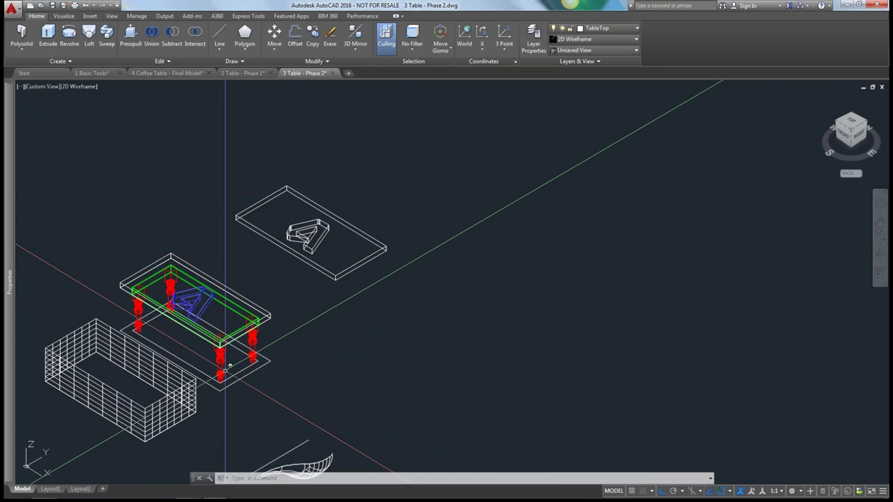
{"action": "type", "text": "e"}
{"action": "key", "text": "Return"}
{"action": "middle_click_drag", "start_coordinate": [267, 354], "coordinate": [310, 355]}
{"action": "left_click", "coordinate": [442, 219]}
{"action": "left_click", "coordinate": [406, 281]}
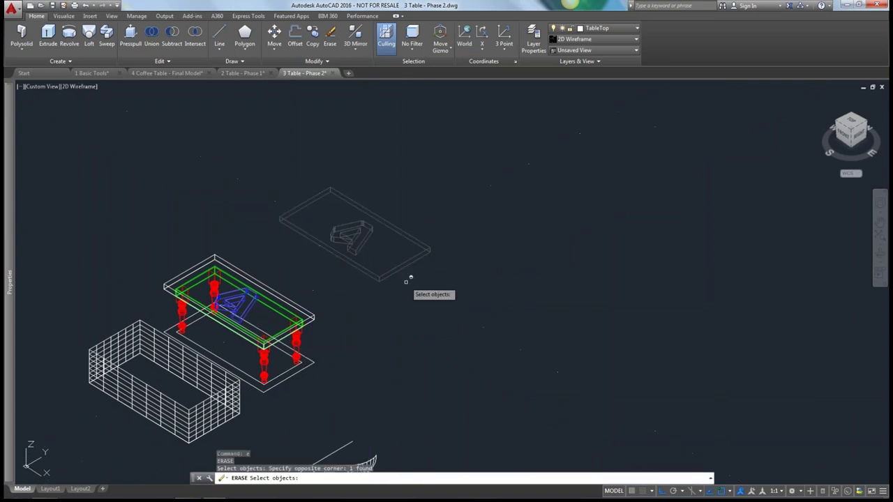
{"action": "key", "text": "Return"}
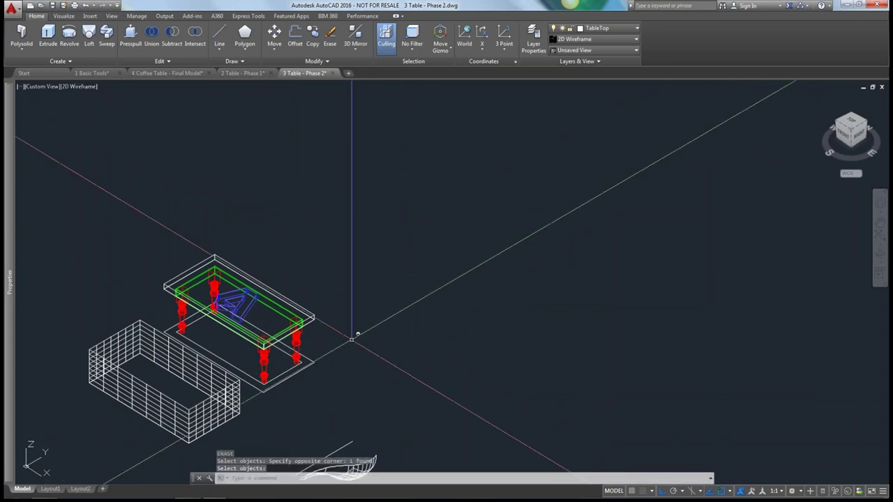
Erase the extruded rectangular surface with its base rectangle, and the revolved S-shaped surface with its profile and axis line.
{"action": "middle_click_drag", "start_coordinate": [317, 383], "coordinate": [372, 261]}
{"action": "type", "text": "e"}
{"action": "key", "text": "Return"}
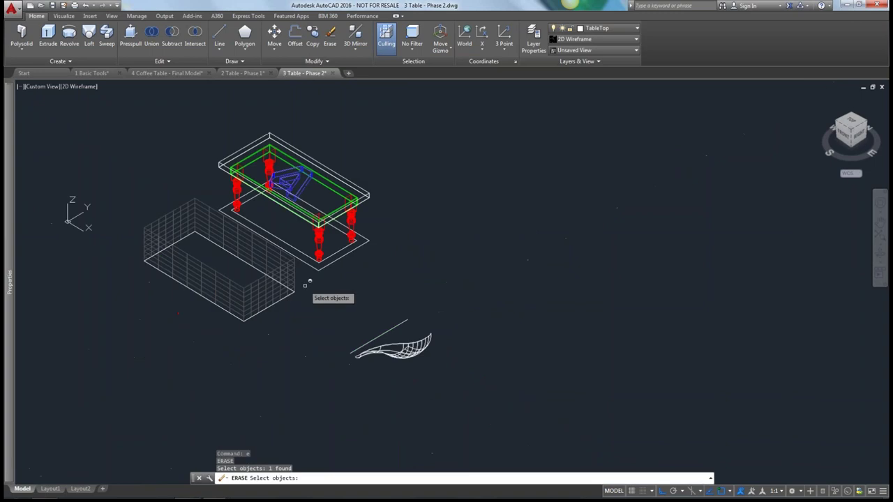
{"action": "left_click", "coordinate": [305, 285]}
{"action": "left_click", "coordinate": [139, 325]}
{"action": "left_click", "coordinate": [459, 299]}
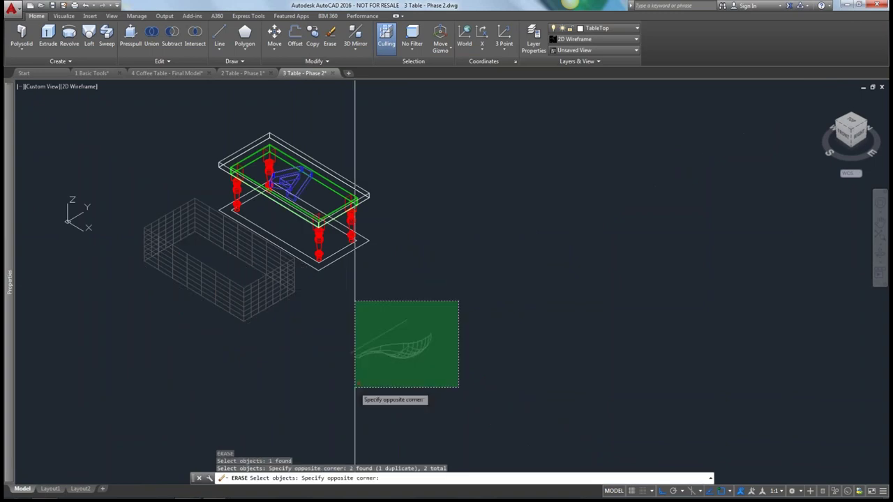
{"action": "left_click", "coordinate": [354, 399]}
Create a Flatshot of the table as a new block with obscured lines shown, placed beside the table at scale 1 and rotation 0.
{"action": "type", "text": "FLAT"}
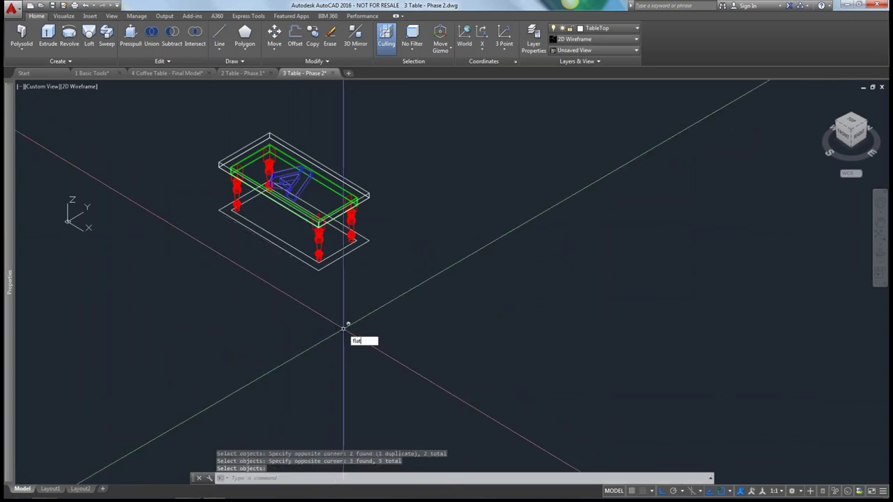
{"action": "key", "text": "Return"}
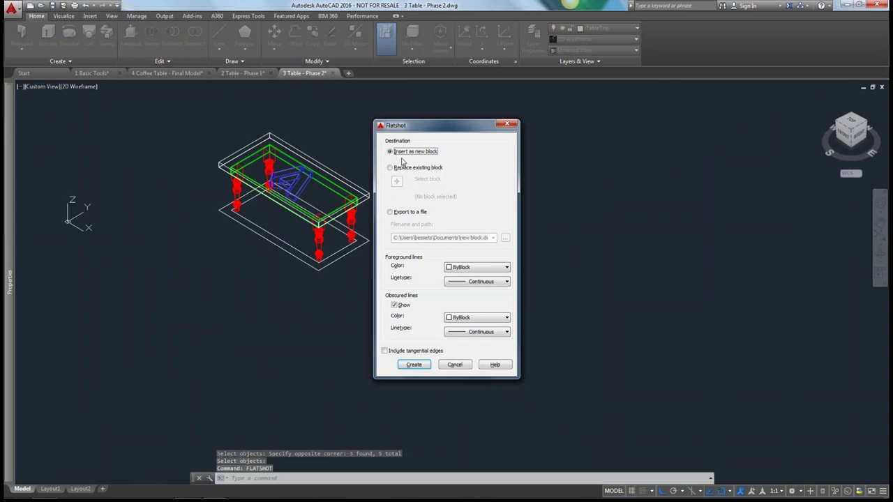
{"action": "left_click", "coordinate": [413, 365]}
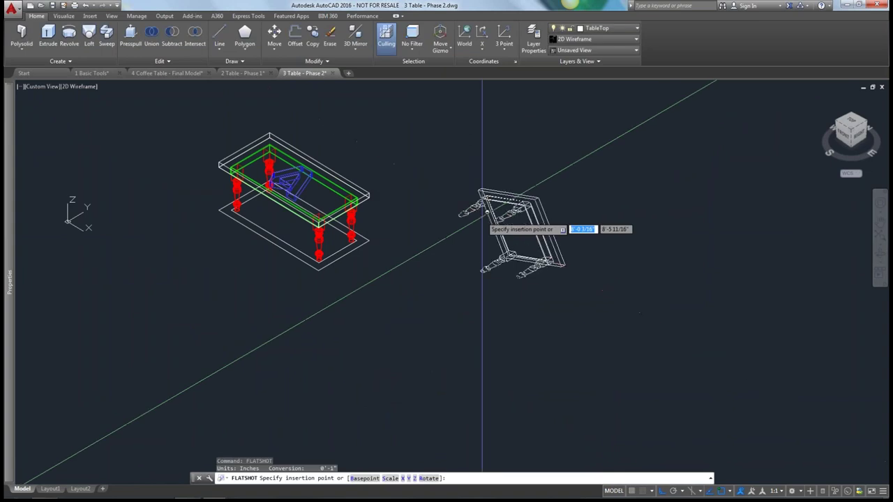
{"action": "left_click", "coordinate": [487, 212]}
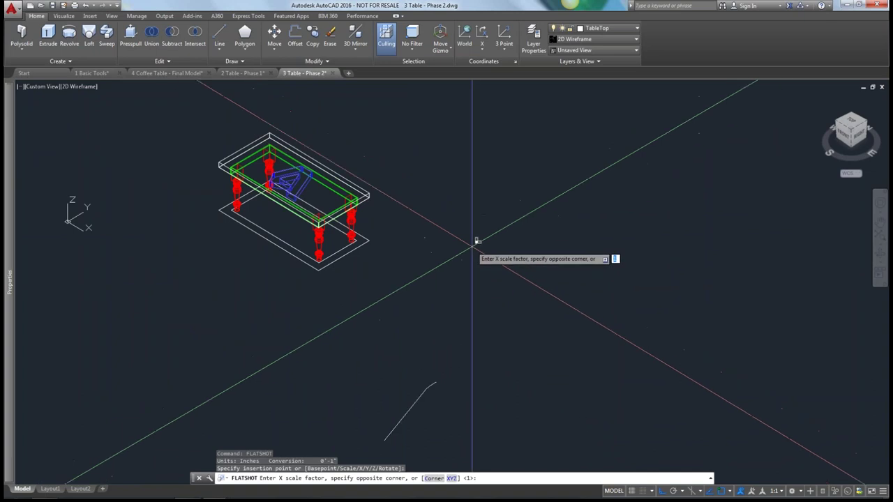
{"action": "key", "text": "Return"}
{"action": "key", "text": "Return"}
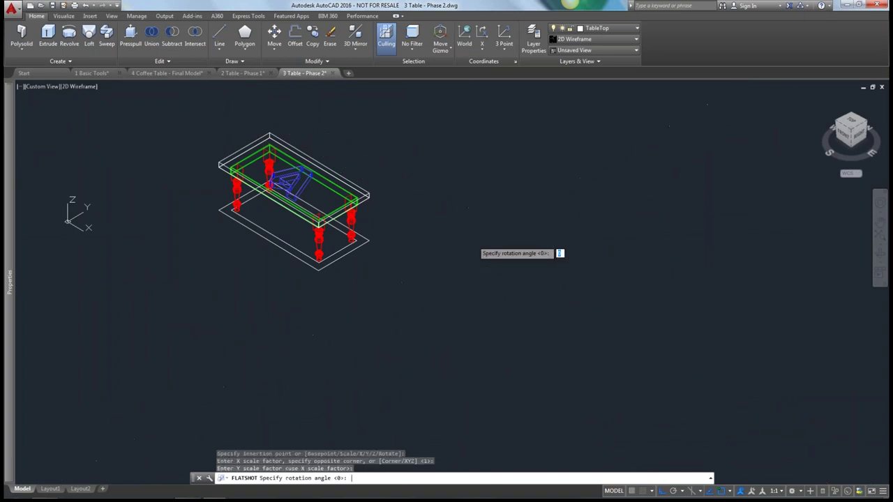
{"action": "key", "text": "Return"}
Examine the Flatshot block beside the table from the top and from orbited angles, and return to the SE Isometric view.
{"action": "middle_click_drag", "start_coordinate": [474, 243], "coordinate": [686, 116], "text": "shift"}
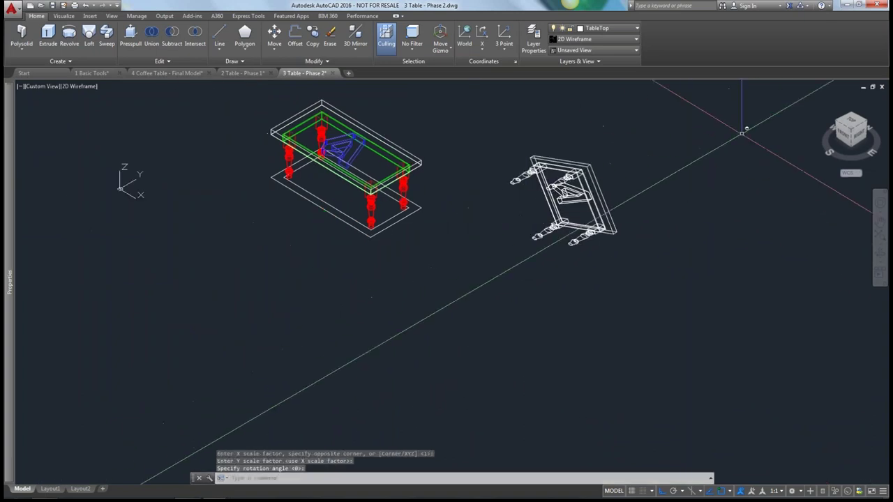
{"action": "left_click_drag", "start_coordinate": [845, 129], "coordinate": [840, 131]}
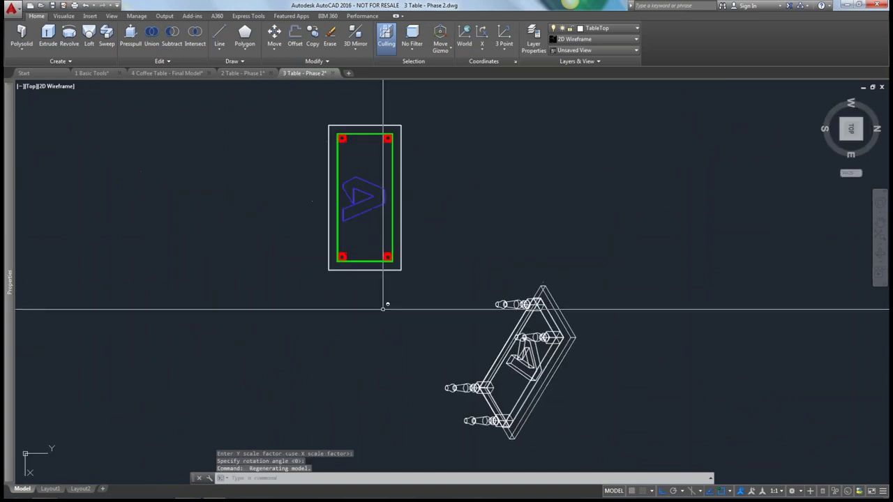
{"action": "scroll", "coordinate": [394, 361], "scroll_direction": "up", "scroll_amount": 2}
{"action": "middle_click_drag", "start_coordinate": [394, 360], "coordinate": [493, 242], "text": "shift"}
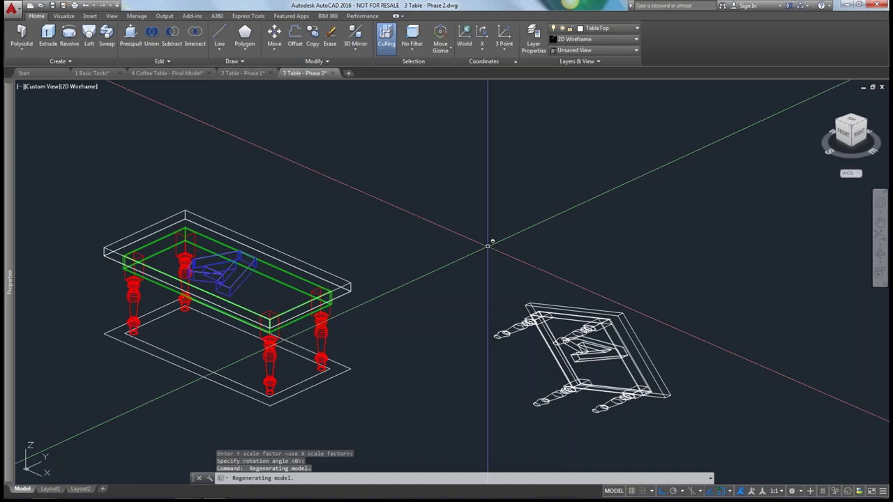
{"action": "scroll", "coordinate": [427, 322], "scroll_direction": "down", "scroll_amount": 2}
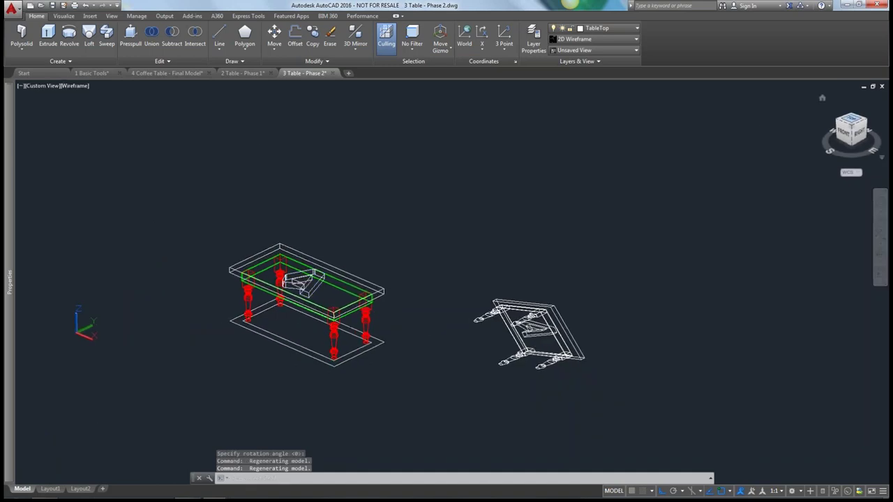
{"action": "left_click", "coordinate": [850, 123]}
{"action": "middle_click_drag", "start_coordinate": [516, 311], "coordinate": [492, 265]}
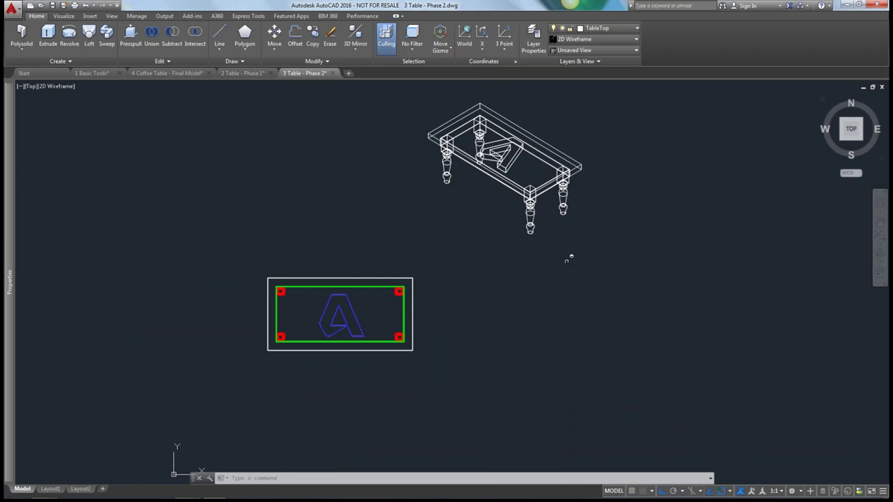
{"action": "left_click", "coordinate": [860, 136]}
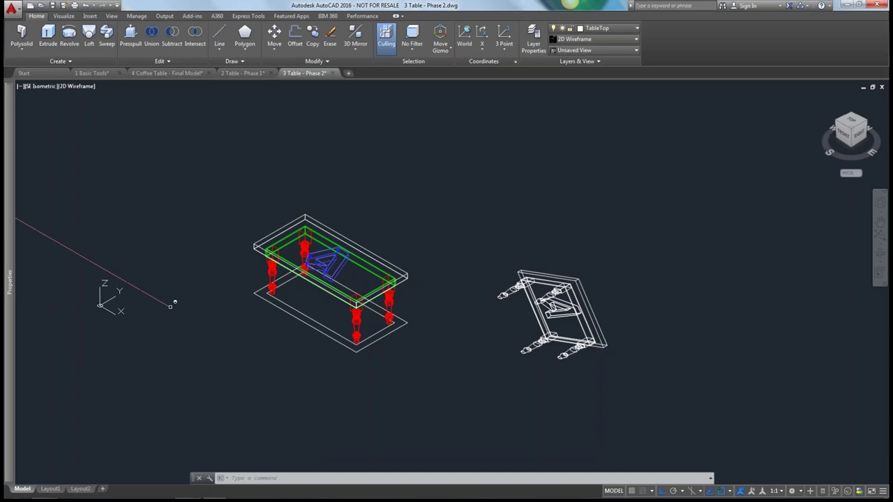
Move the front-left table leg away from the table into the empty area in front of it, with Ortho off.
{"action": "scroll", "coordinate": [219, 299], "scroll_direction": "up", "scroll_amount": 2}
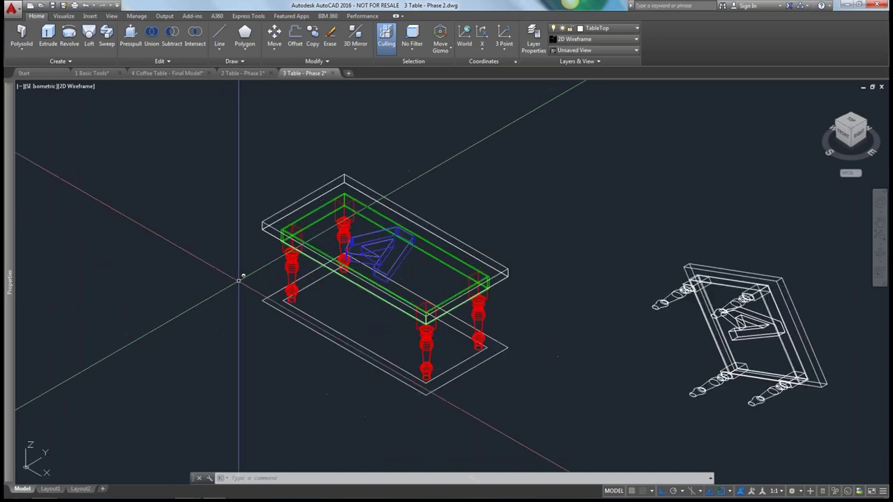
{"action": "scroll", "coordinate": [240, 279], "scroll_direction": "up", "scroll_amount": 2}
{"action": "type", "text": "m"}
{"action": "key", "text": "Return"}
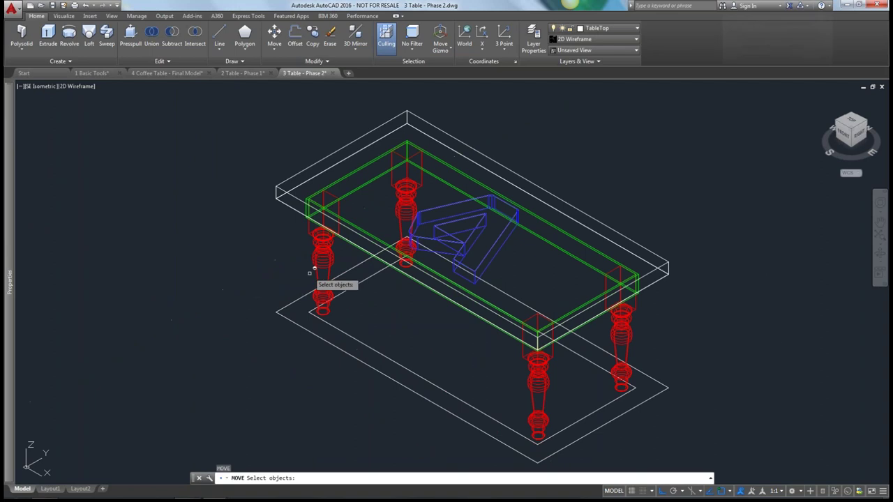
{"action": "left_click", "coordinate": [319, 277]}
{"action": "key", "text": "Return"}
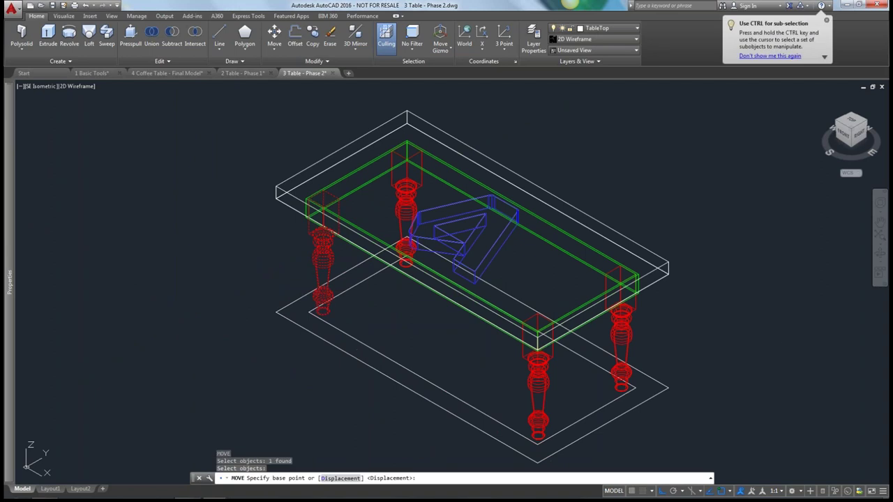
{"action": "scroll", "coordinate": [251, 210], "scroll_direction": "down", "scroll_amount": 3}
{"action": "left_click", "coordinate": [317, 255]}
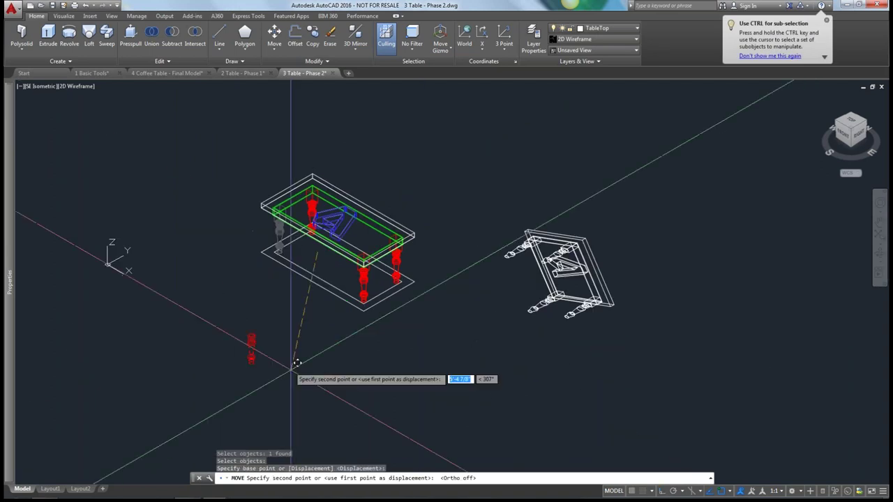
{"action": "left_click", "coordinate": [196, 426]}
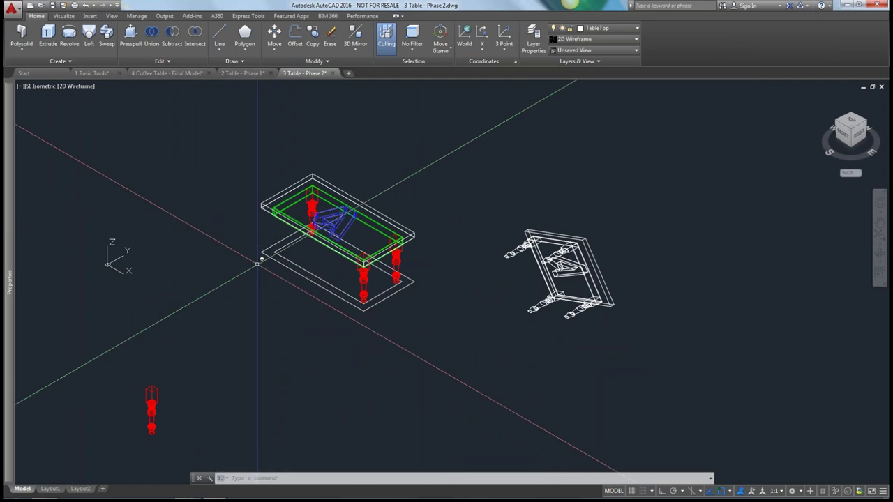
{"action": "scroll", "coordinate": [331, 180], "scroll_direction": "up", "scroll_amount": 8}
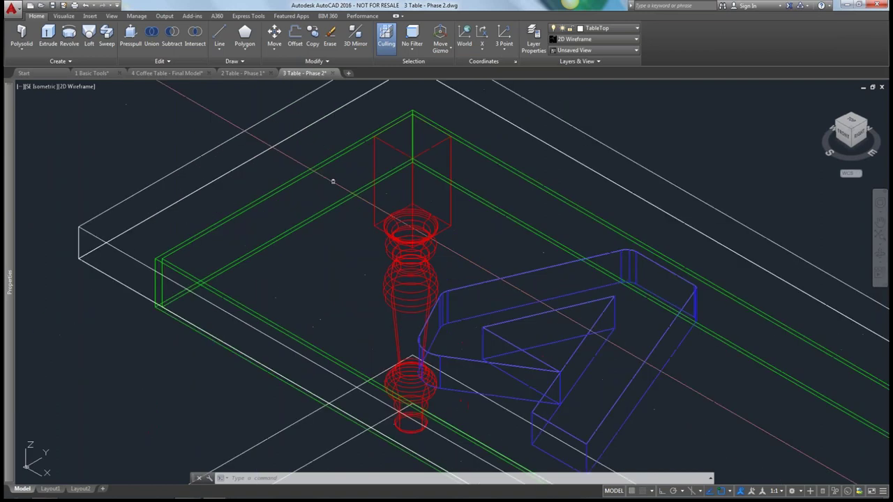
{"action": "scroll", "coordinate": [175, 251], "scroll_direction": "up", "scroll_amount": 8}
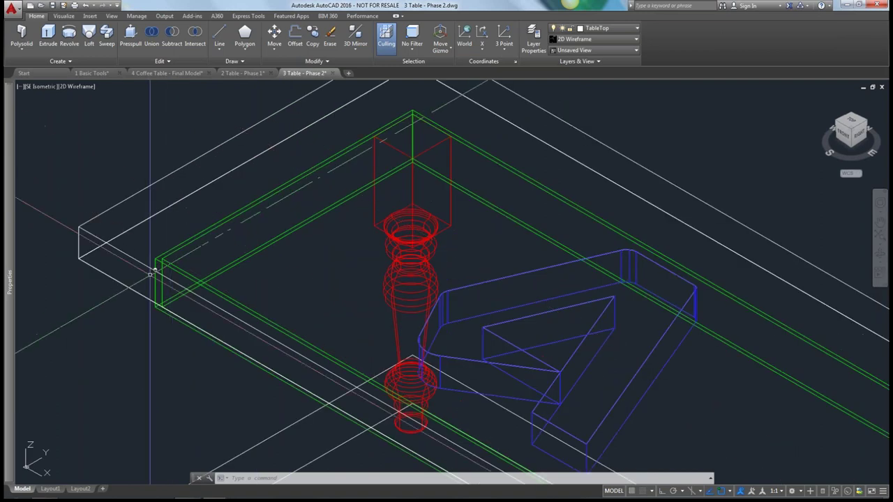
{"action": "scroll", "coordinate": [236, 175], "scroll_direction": "down", "scroll_amount": 10}
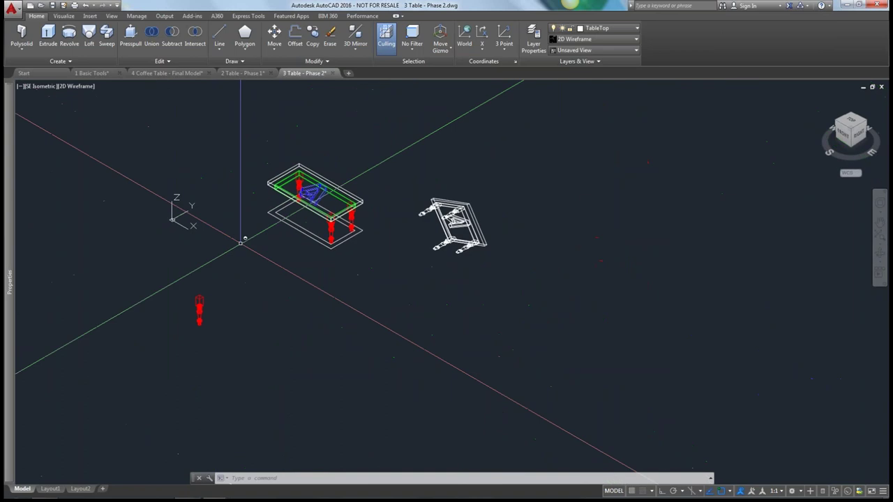
{"action": "scroll", "coordinate": [196, 285], "scroll_direction": "up", "scroll_amount": 10}
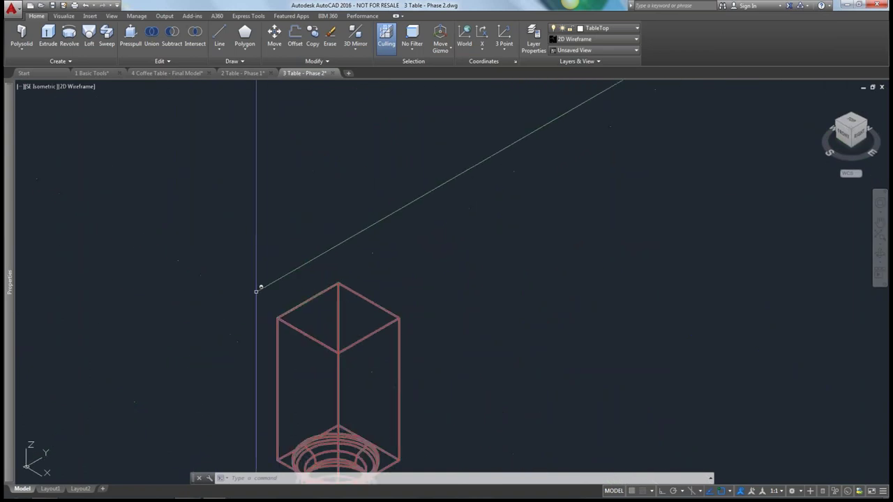
Move the detached leg by its top corner to the inner upper front-left corner of the green apron, and undo the move.
{"action": "scroll", "coordinate": [226, 277], "scroll_direction": "down", "scroll_amount": 6}
{"action": "middle_click_drag", "start_coordinate": [214, 239], "coordinate": [228, 270]}
{"action": "left_click", "coordinate": [274, 31]}
{"action": "left_click", "coordinate": [249, 302]}
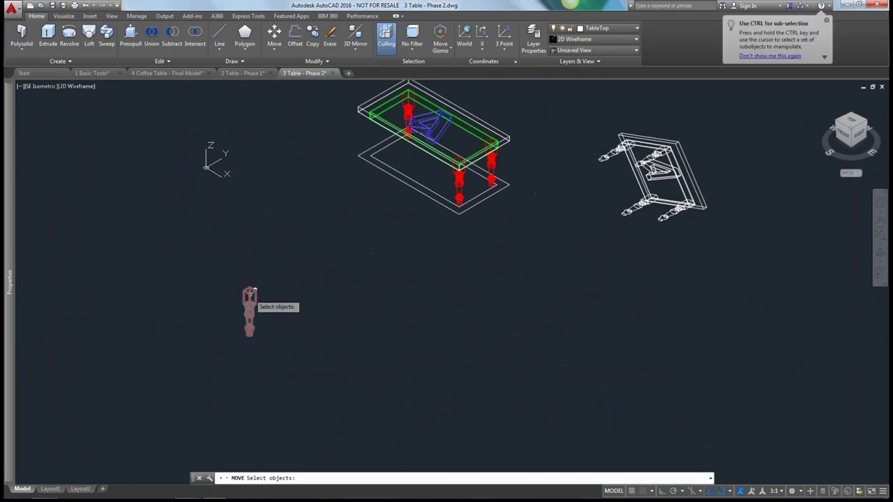
{"action": "scroll", "coordinate": [255, 283], "scroll_direction": "up", "scroll_amount": 5}
{"action": "key", "text": "Return"}
{"action": "left_click", "coordinate": [291, 255]}
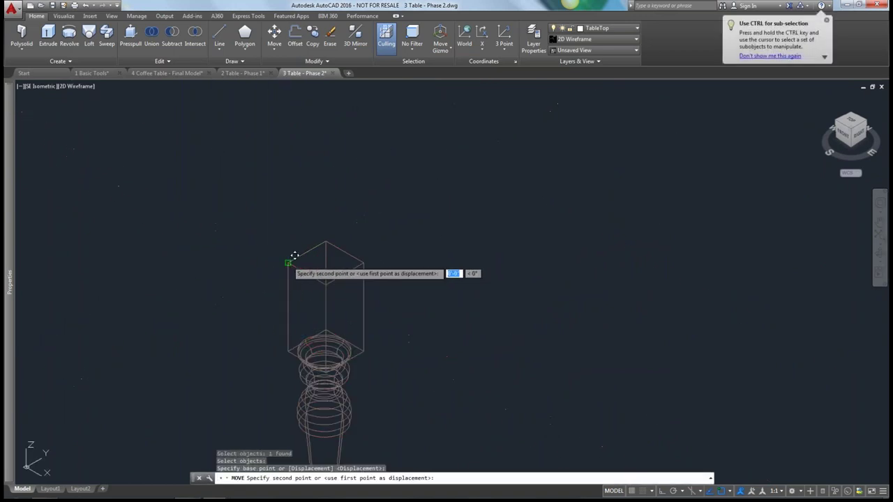
{"action": "scroll", "coordinate": [437, 114], "scroll_direction": "down", "scroll_amount": 5}
{"action": "scroll", "coordinate": [305, 450], "scroll_direction": "up", "scroll_amount": 4}
{"action": "middle_click_drag", "start_coordinate": [636, 95], "coordinate": [622, 150]}
{"action": "scroll", "coordinate": [471, 395], "scroll_direction": "down", "scroll_amount": 3}
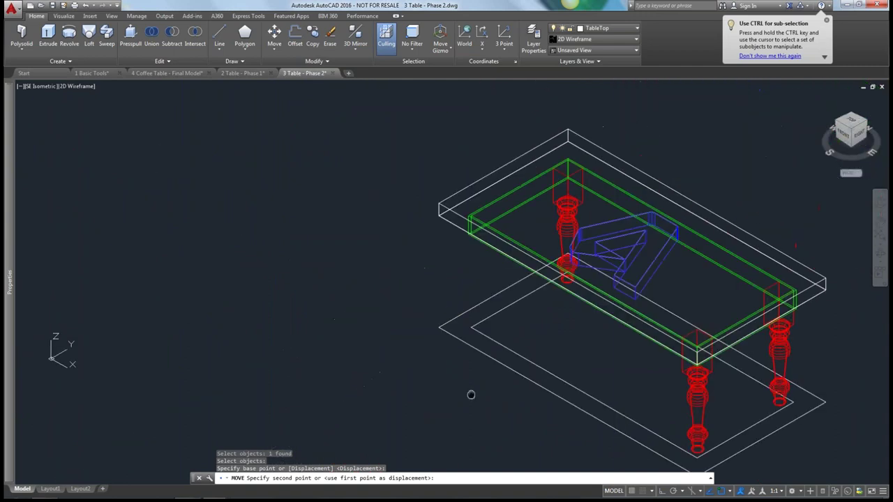
{"action": "middle_click_drag", "start_coordinate": [475, 207], "coordinate": [469, 237]}
{"action": "scroll", "coordinate": [469, 244], "scroll_direction": "up", "scroll_amount": 5}
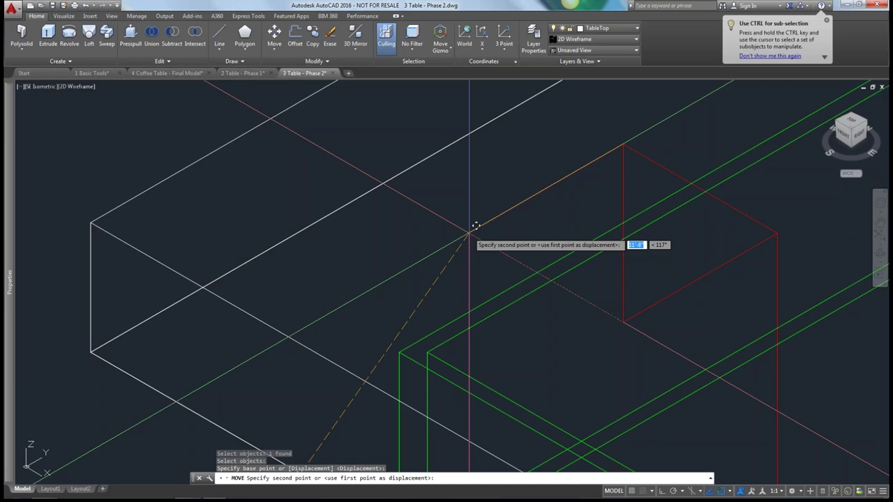
{"action": "left_click", "coordinate": [427, 353]}
{"action": "scroll", "coordinate": [523, 307], "scroll_direction": "down", "scroll_amount": 5}
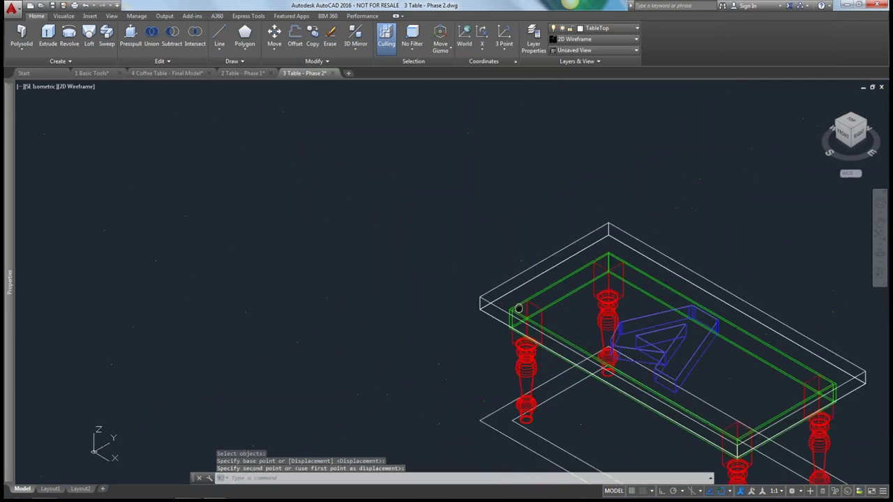
{"action": "key", "text": "ctrl+z"}
{"action": "key", "text": "ctrl+z"}
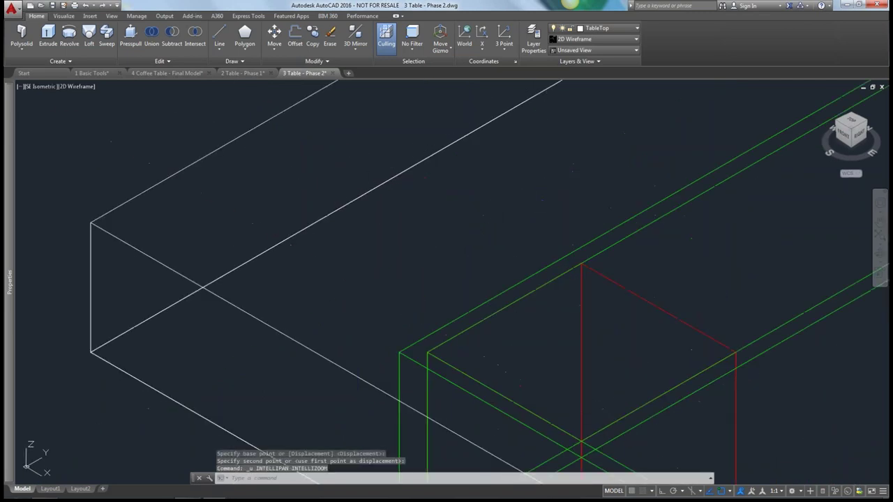
Examine the table and the detached leg in the Front and Top views, and return to the SE Isometric view.
{"action": "left_click", "coordinate": [850, 140]}
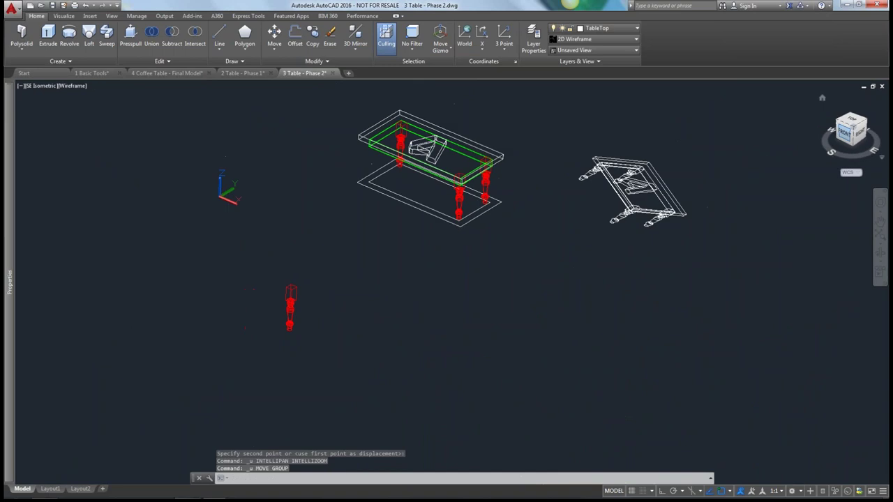
{"action": "left_click", "coordinate": [844, 131]}
{"action": "scroll", "coordinate": [391, 295], "scroll_direction": "up", "scroll_amount": 6}
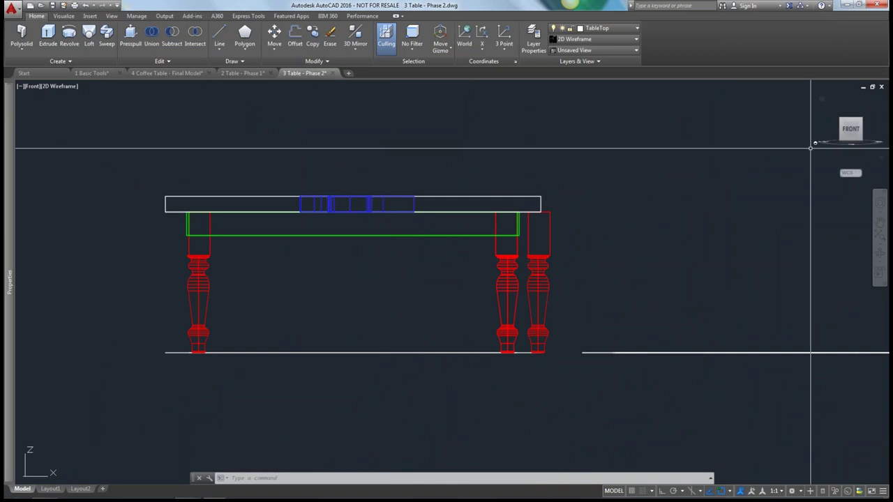
{"action": "left_click", "coordinate": [860, 120]}
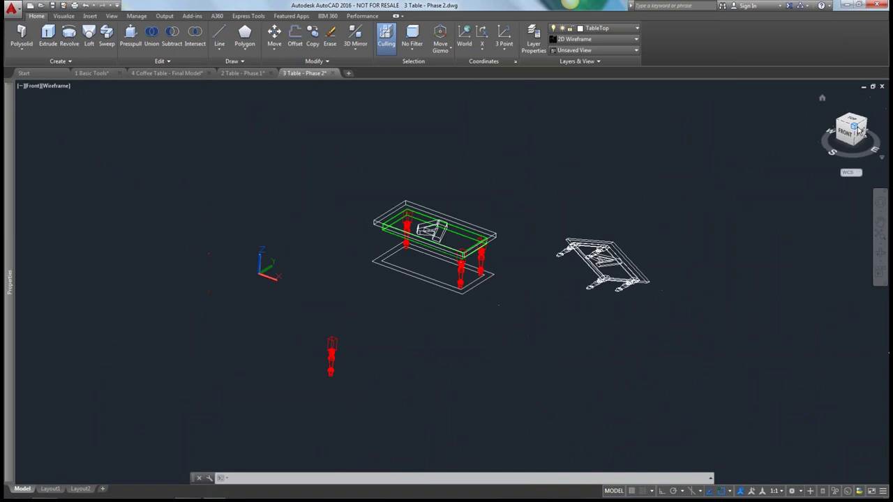
{"action": "left_click", "coordinate": [850, 124]}
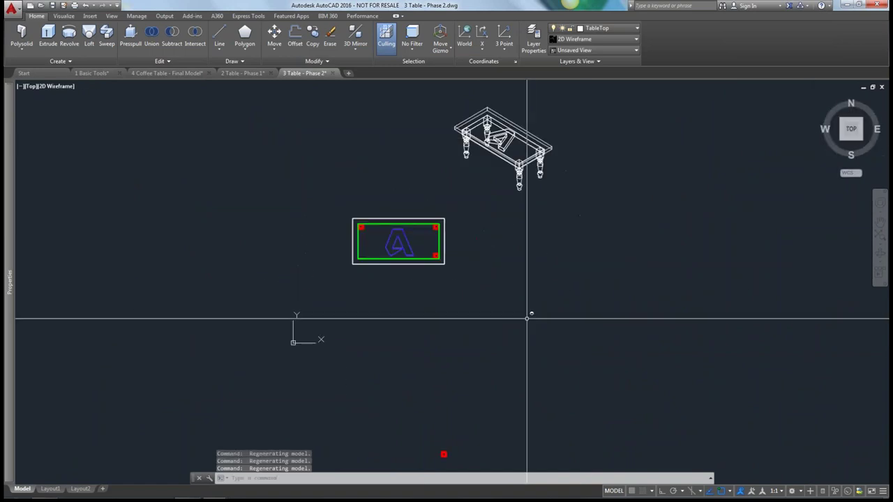
{"action": "middle_click_drag", "start_coordinate": [520, 307], "coordinate": [510, 263]}
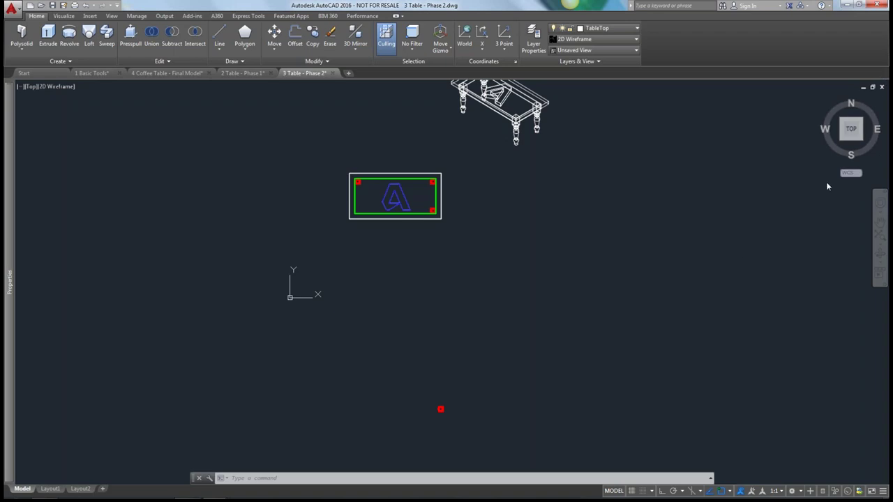
{"action": "mouse_move", "coordinate": [865, 141]}
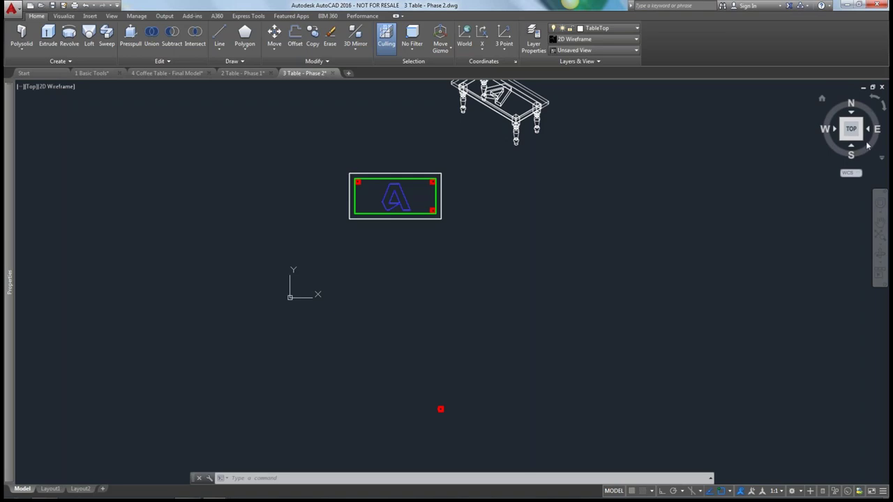
{"action": "left_click", "coordinate": [865, 141]}
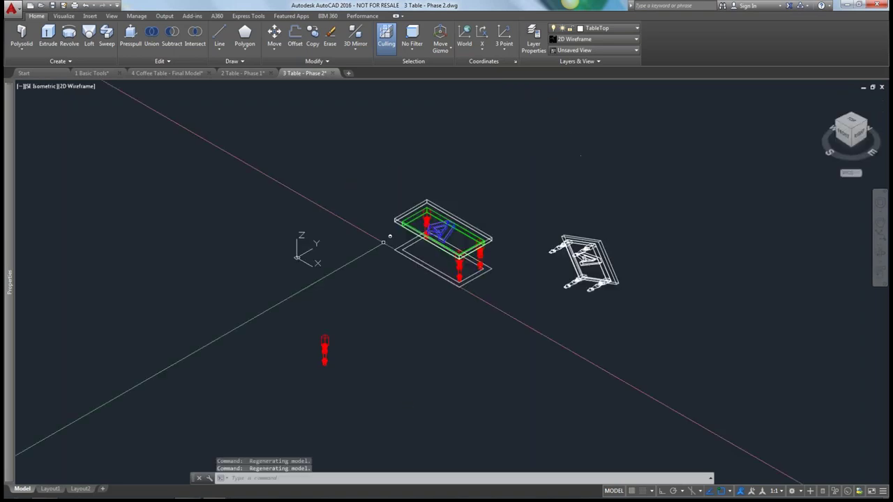
{"action": "scroll", "coordinate": [450, 264], "scroll_direction": "up", "scroll_amount": 7}
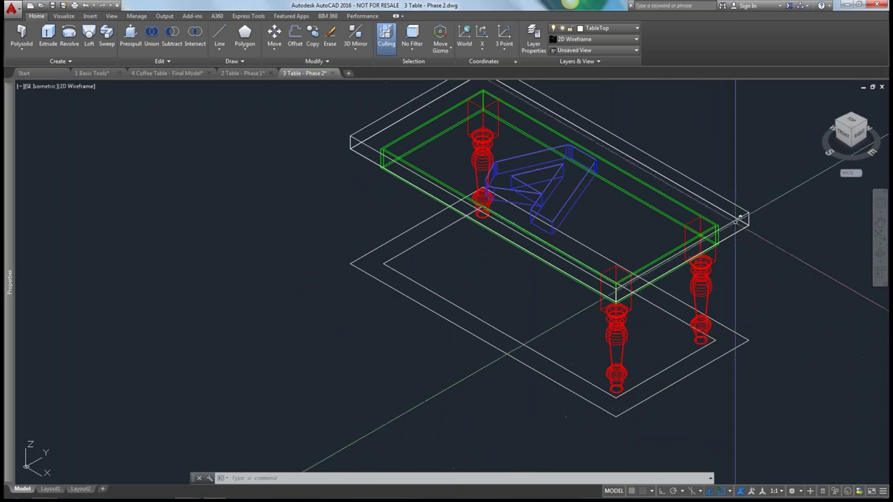
Measure the distance from the inner base rectangle's front-right corner to the tabletop's upper back-right corner.
{"action": "key", "text": "Escape"}
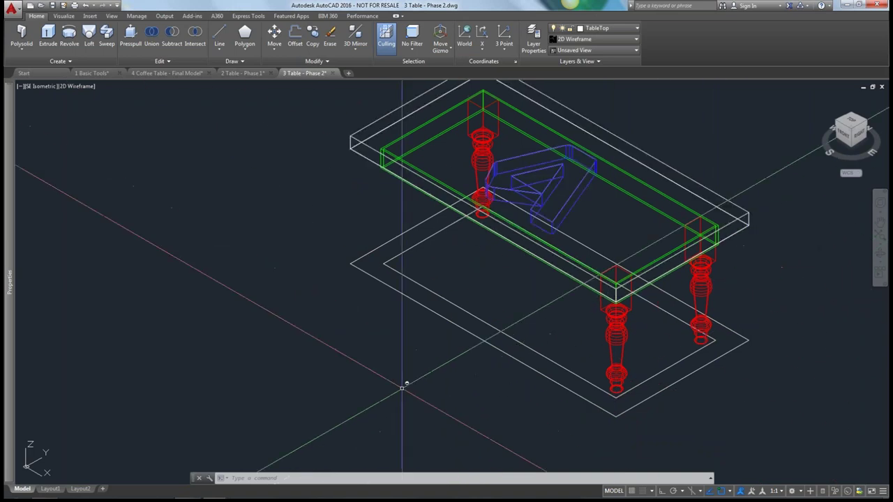
{"action": "type", "text": "DI"}
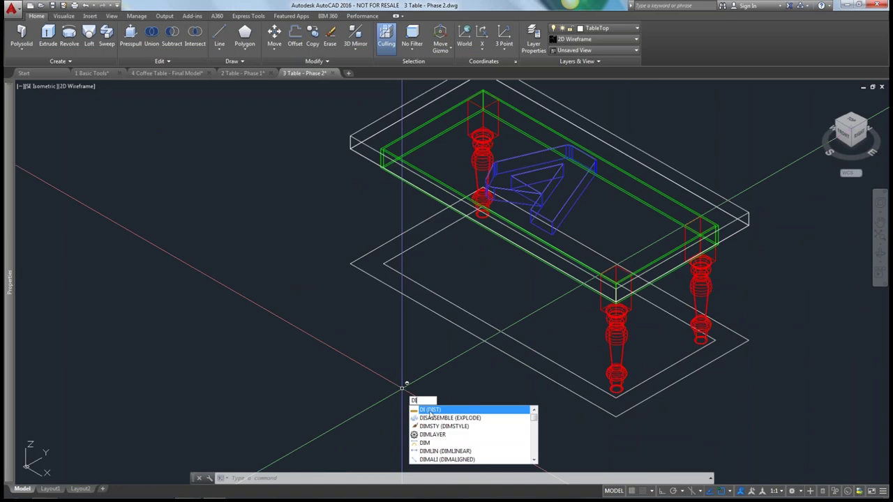
{"action": "key", "text": "Escape"}
{"action": "type", "text": "di"}
{"action": "key", "text": "Return"}
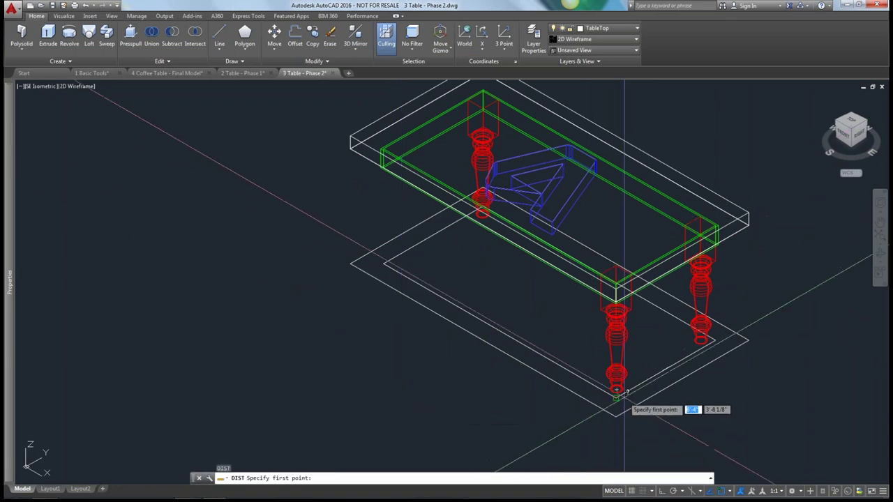
{"action": "left_click", "coordinate": [617, 395]}
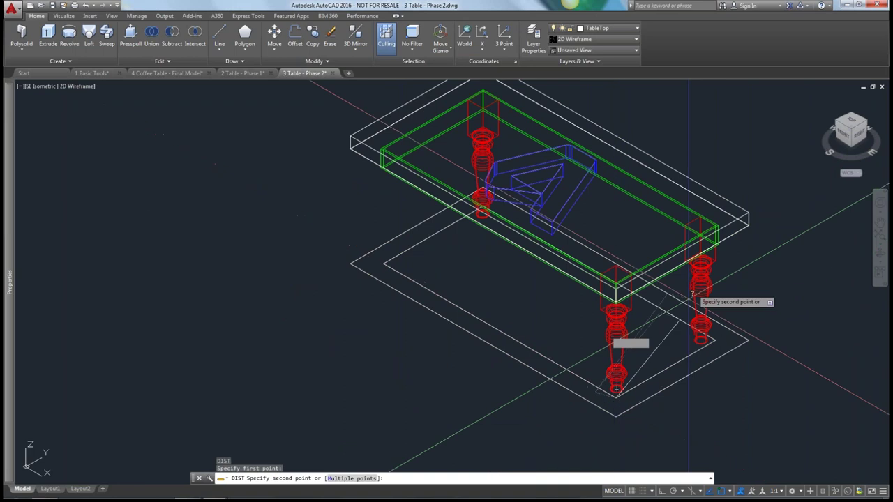
{"action": "left_click", "coordinate": [751, 209]}
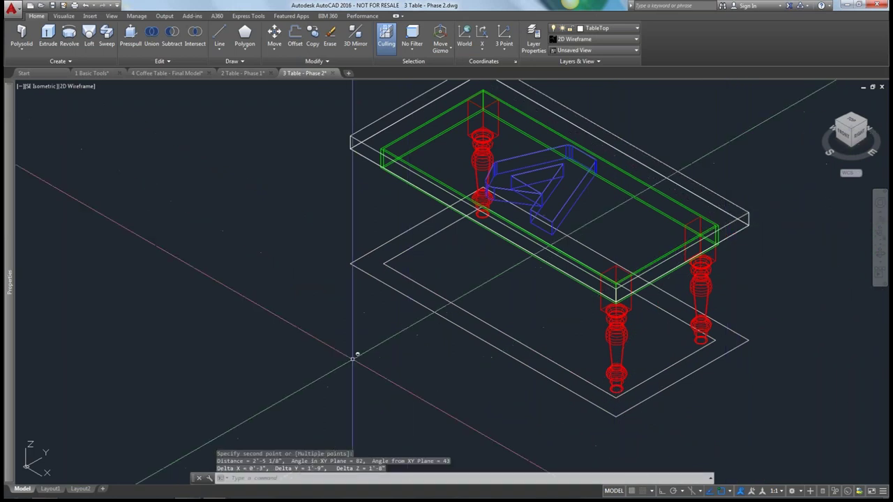
{"action": "key", "text": "F2"}
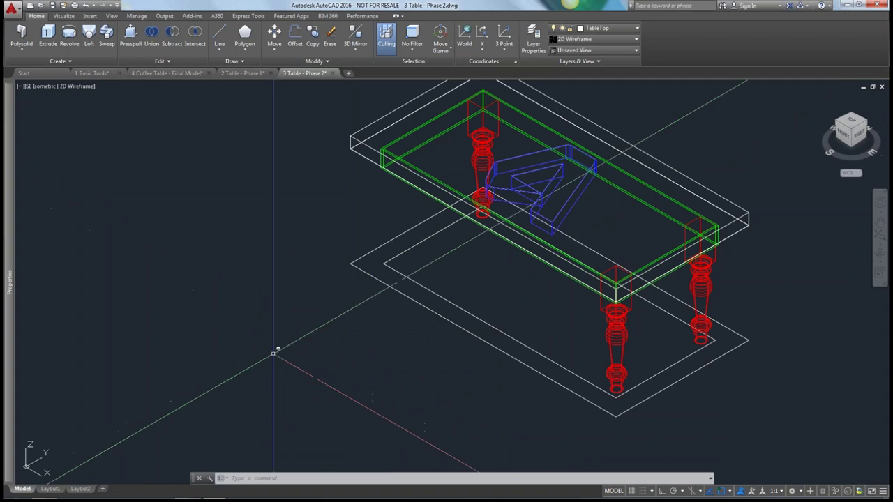
Switch to the 1 Basic Tools drawing and show the empty area around the magenta curve and the stacked cyan rectangles.
{"action": "scroll", "coordinate": [279, 358], "scroll_direction": "down", "scroll_amount": 2}
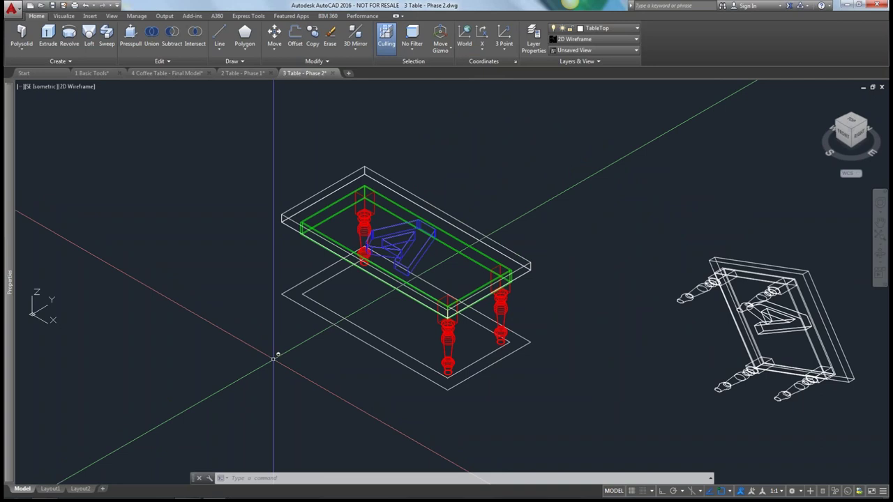
{"action": "left_click", "coordinate": [92, 74]}
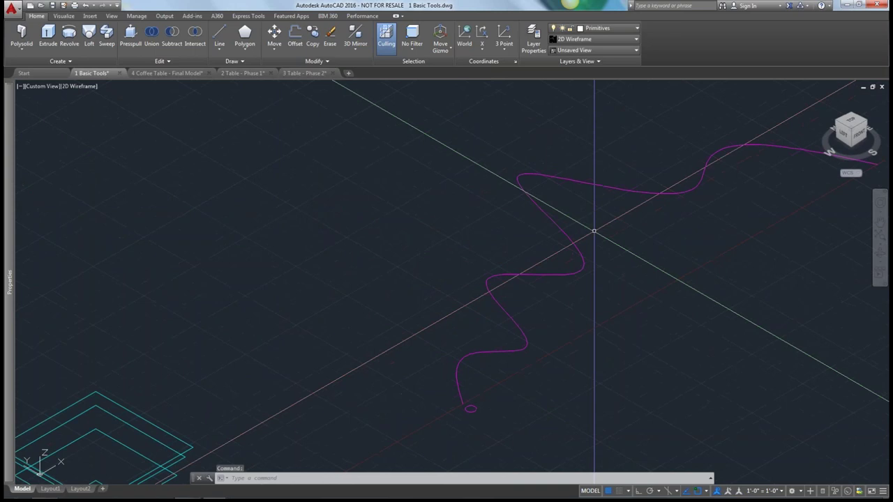
{"action": "scroll", "coordinate": [594, 230], "scroll_direction": "down", "scroll_amount": 3}
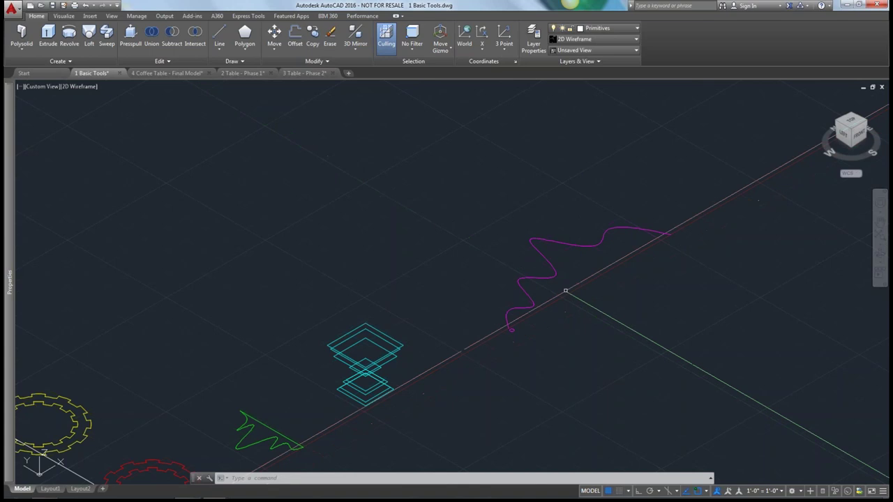
{"action": "left_click", "coordinate": [20, 49]}
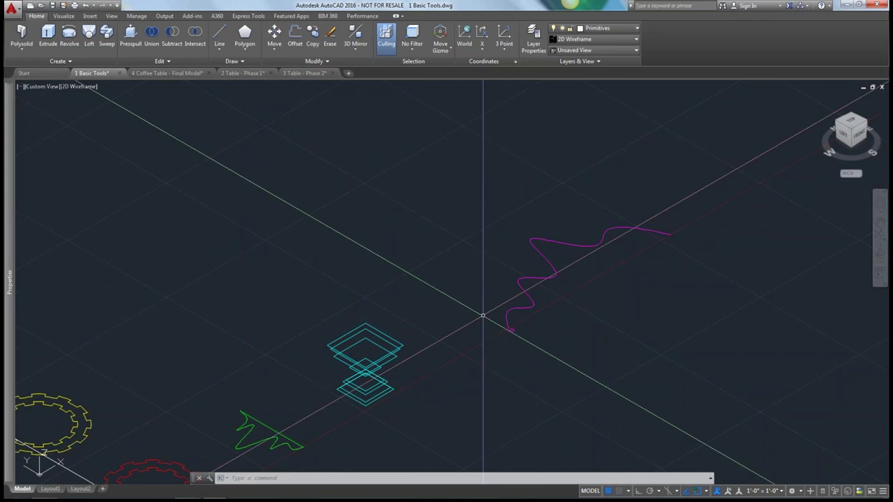
Draw an open S-shaped spline through five fit points in the empty area behind the stacked cyan rectangles.
{"action": "type", "text": "SPLINE"}
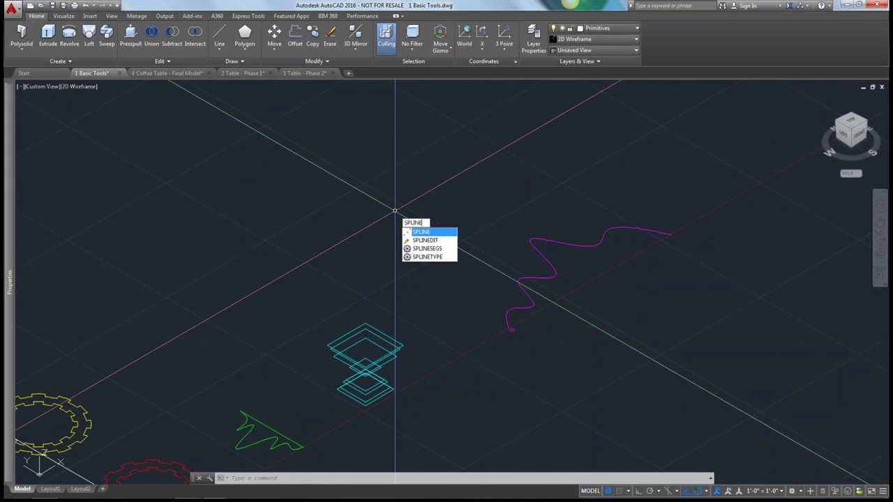
{"action": "key", "text": "Return"}
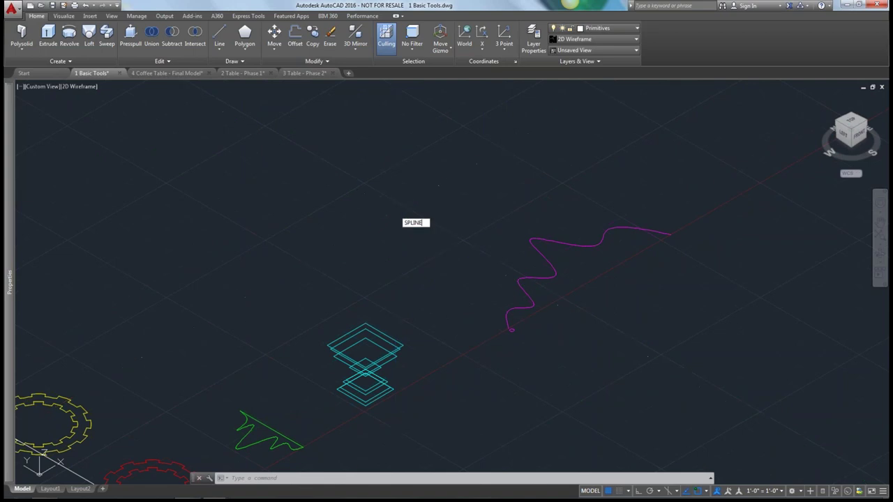
{"action": "left_click", "coordinate": [394, 210]}
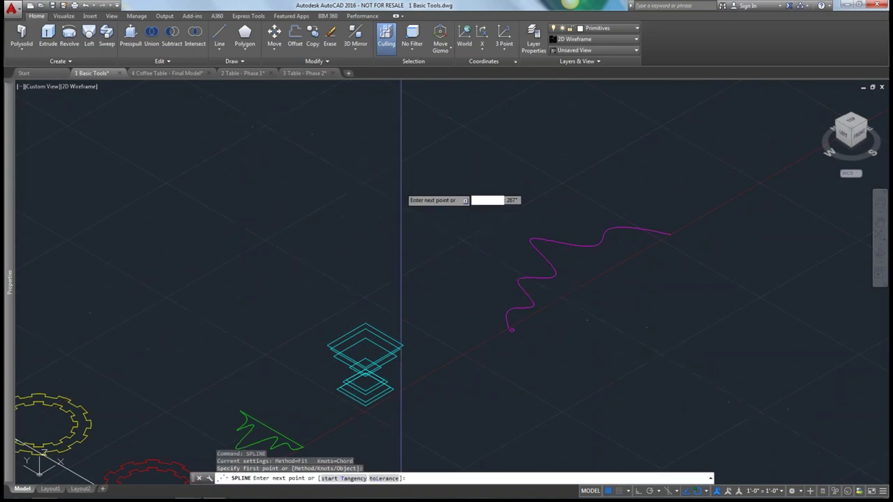
{"action": "left_click", "coordinate": [396, 184]}
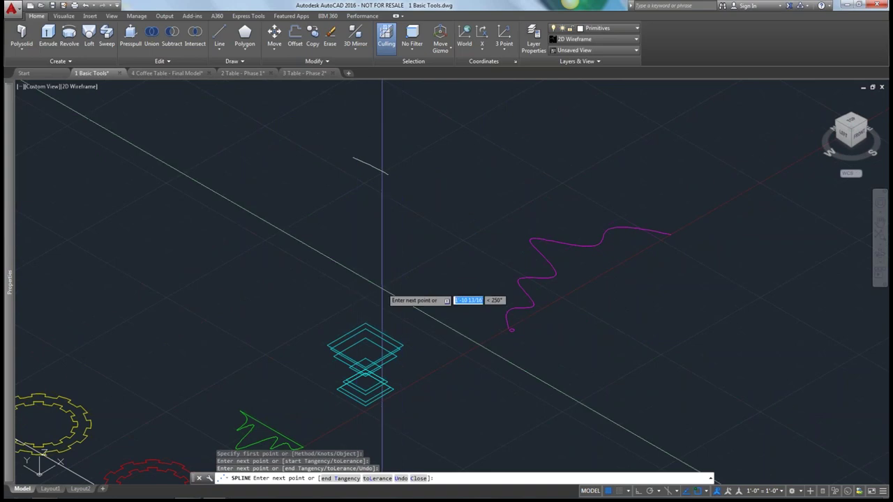
{"action": "left_click", "coordinate": [382, 293]}
{"action": "left_click", "coordinate": [427, 338]}
{"action": "key", "text": "Return"}
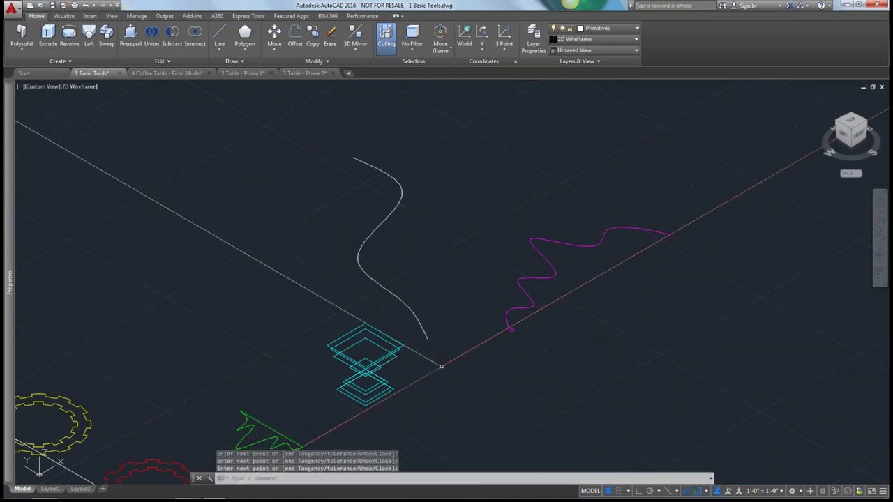
Set the Z coordinate of the white spline's first fit point to 10' and check the curve in the Front and SW Isometric views.
{"action": "left_click", "coordinate": [354, 158]}
{"action": "key", "text": "ctrl+1"}
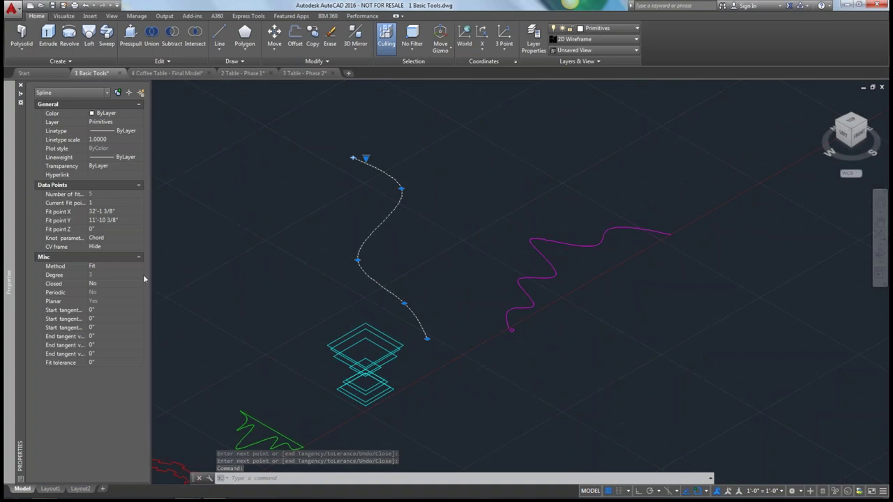
{"action": "mouse_move", "coordinate": [9, 250]}
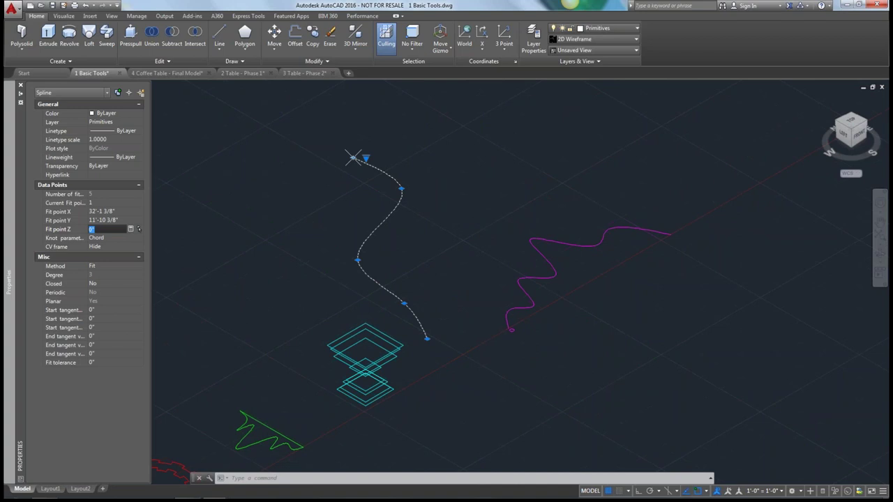
{"action": "type", "text": "10"}
{"action": "key", "text": "Tab"}
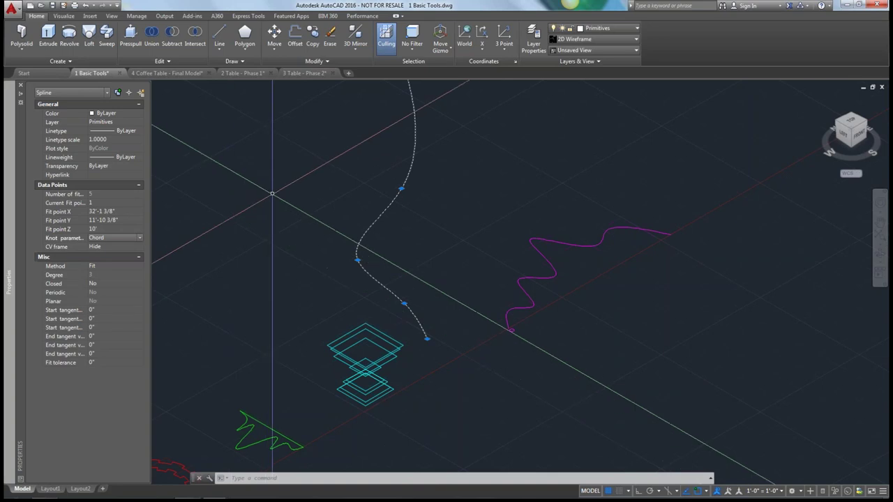
{"action": "key", "text": "Escape"}
{"action": "scroll", "coordinate": [274, 205], "scroll_direction": "down", "scroll_amount": 2}
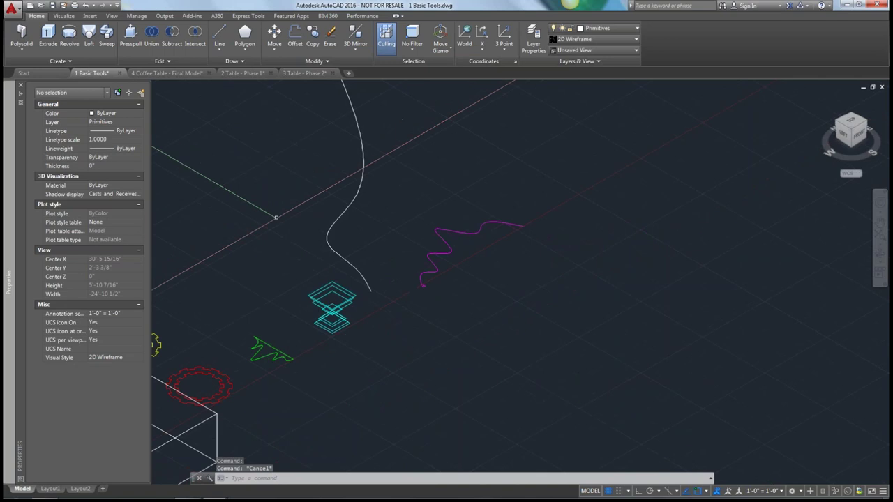
{"action": "middle_click_drag", "start_coordinate": [277, 218], "coordinate": [309, 285]}
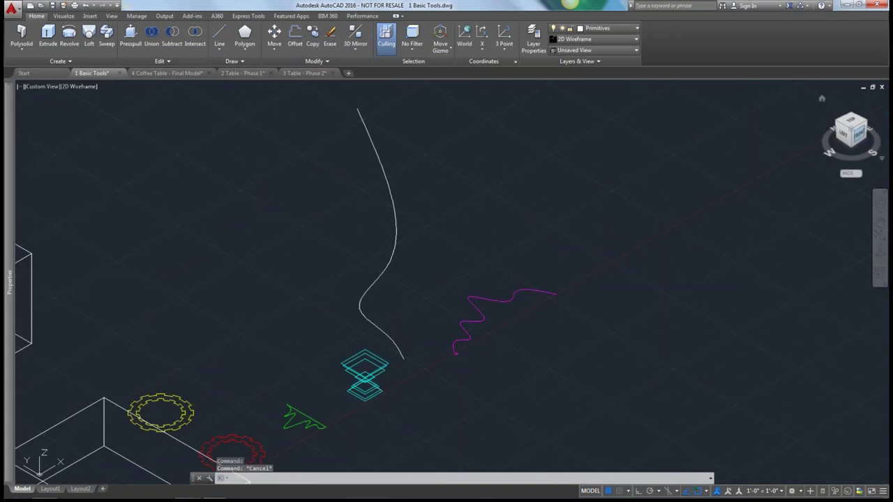
{"action": "left_click", "coordinate": [857, 133]}
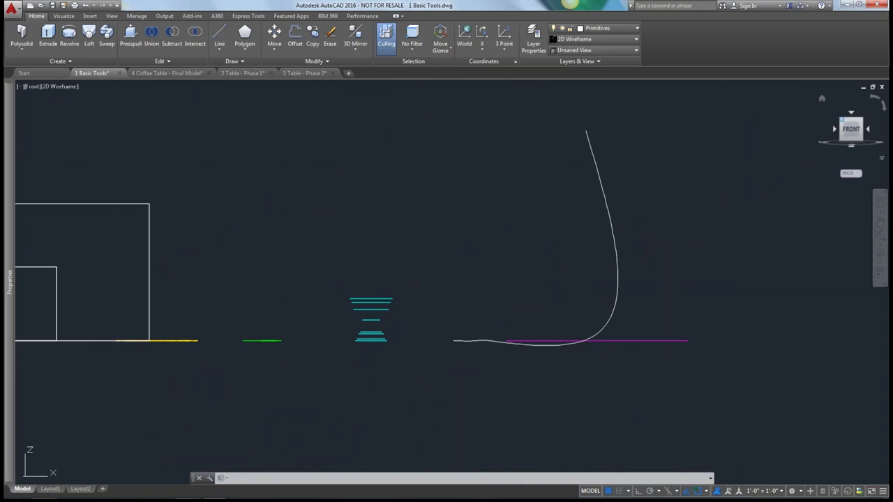
{"action": "left_click", "coordinate": [841, 120]}
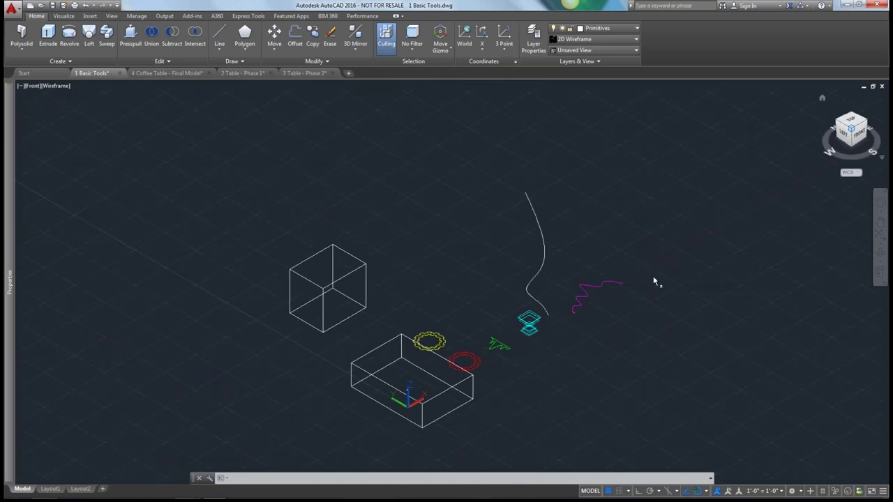
Copy the small magenta circle from the start of the magenta curve to the lower end of the white spline.
{"action": "scroll", "coordinate": [557, 328], "scroll_direction": "up", "scroll_amount": 6}
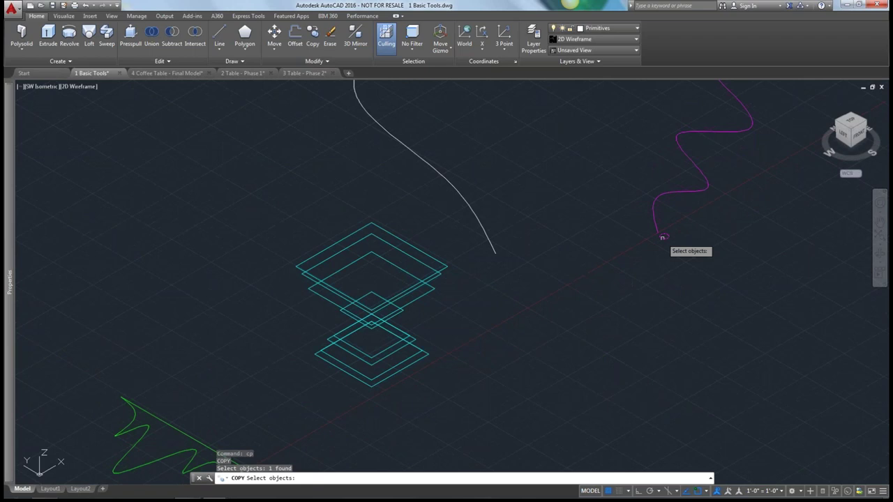
{"action": "key", "text": "Return"}
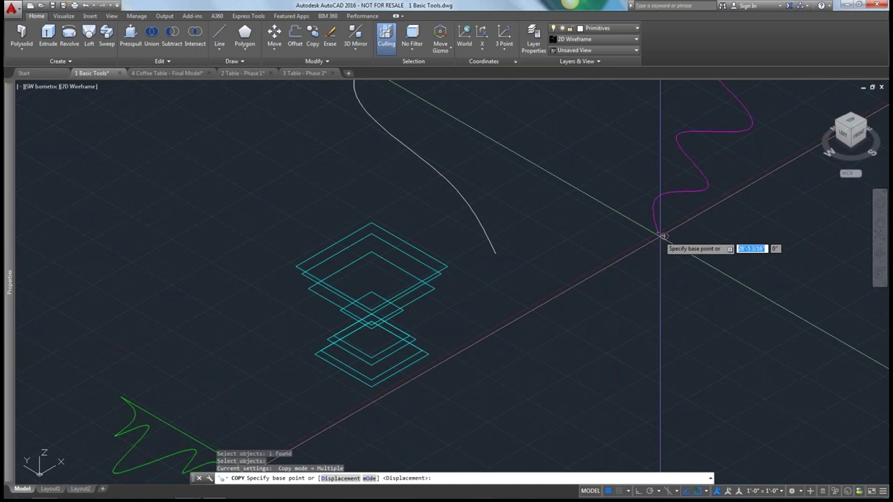
{"action": "left_click", "coordinate": [664, 237]}
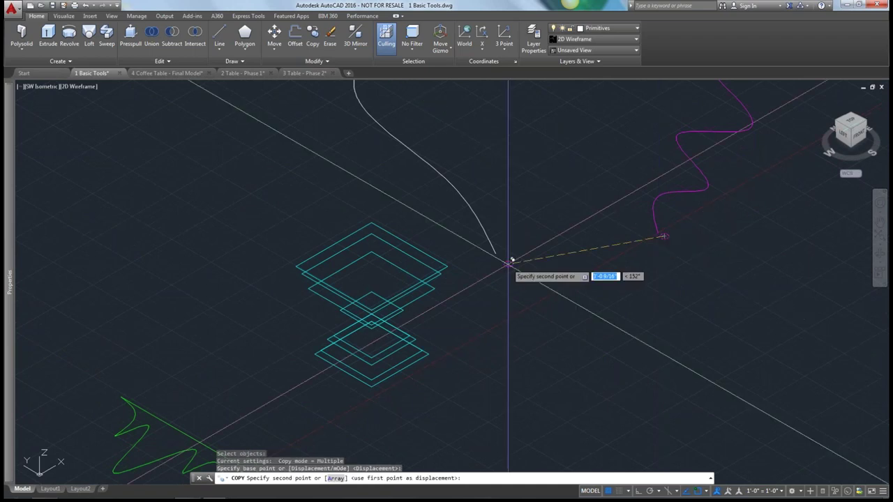
{"action": "scroll", "coordinate": [512, 261], "scroll_direction": "up", "scroll_amount": 5}
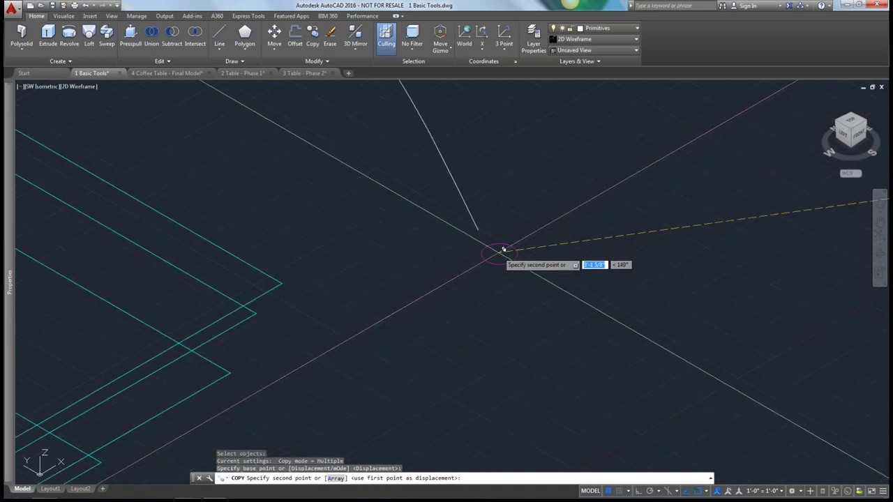
{"action": "key", "text": "Escape"}
{"action": "scroll", "coordinate": [466, 262], "scroll_direction": "down", "scroll_amount": 5}
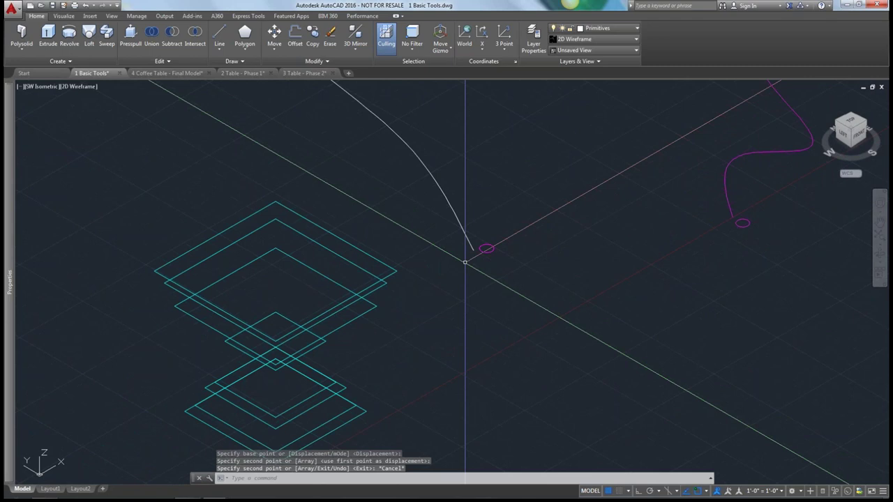
Sweep the copied circle along the white 3D spline in Solid mode.
{"action": "scroll", "coordinate": [465, 262], "scroll_direction": "down", "scroll_amount": 8}
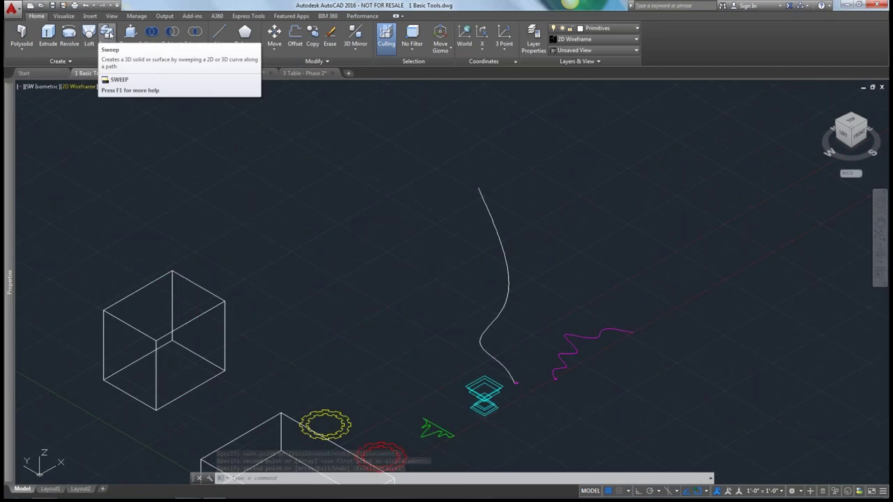
{"action": "left_click", "coordinate": [106, 33]}
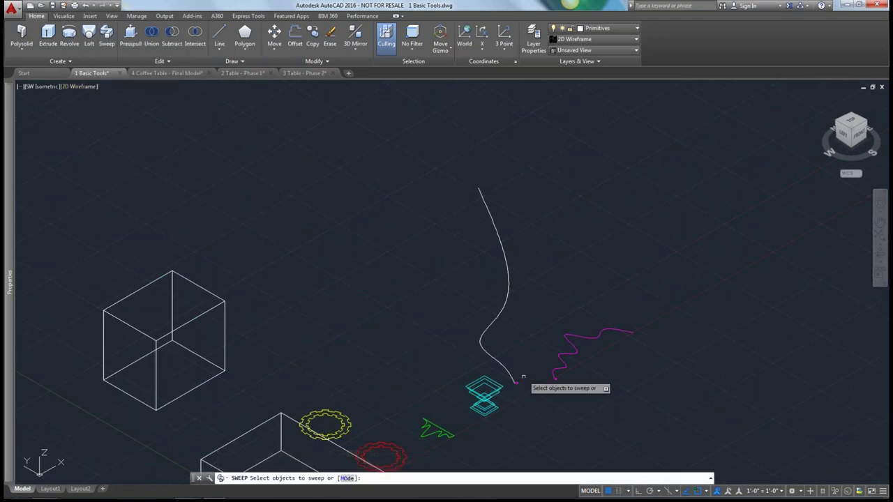
{"action": "scroll", "coordinate": [523, 377], "scroll_direction": "up", "scroll_amount": 2}
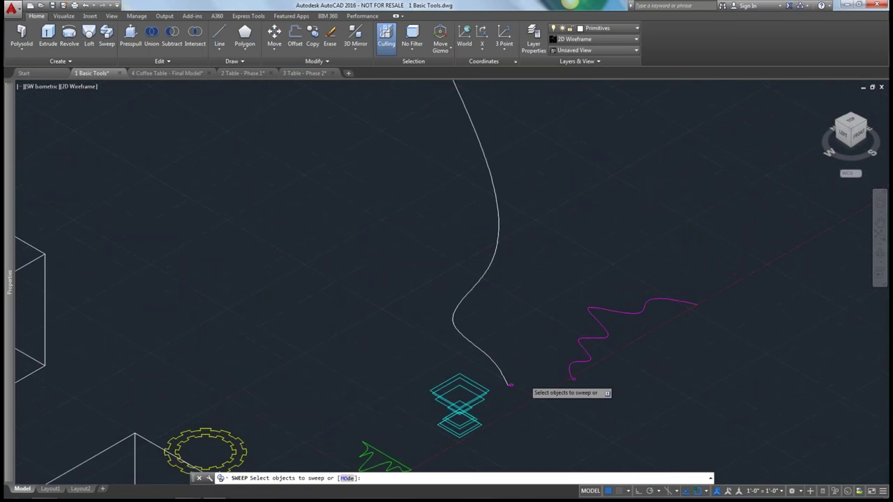
{"action": "scroll", "coordinate": [524, 379], "scroll_direction": "up", "scroll_amount": 6}
{"action": "left_click", "coordinate": [467, 402]}
{"action": "type", "text": "MO"}
{"action": "key", "text": "Return"}
{"action": "type", "text": "SO"}
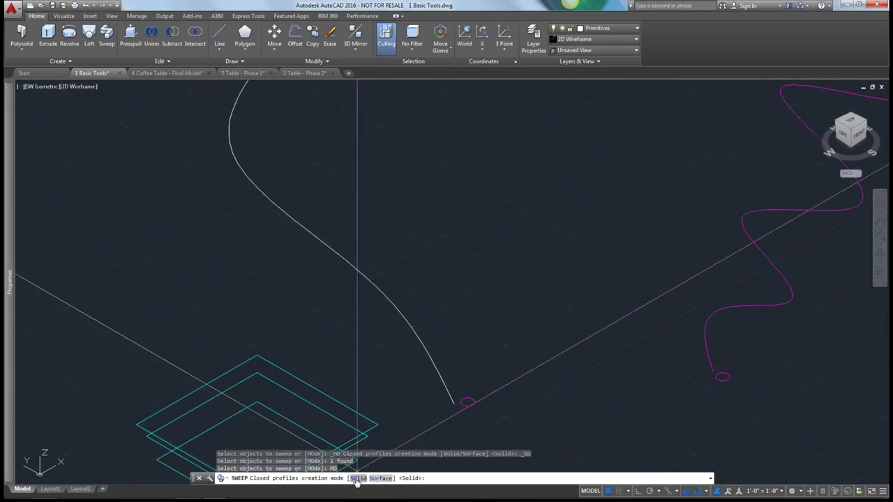
{"action": "key", "text": "Return"}
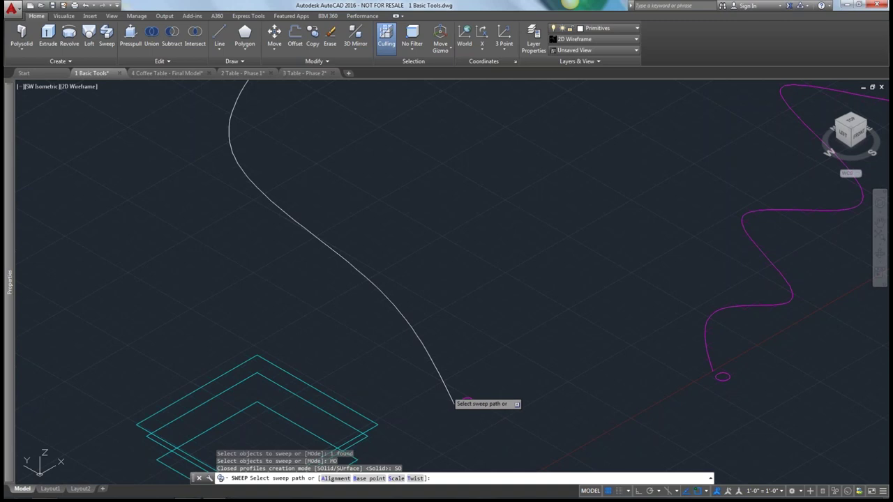
{"action": "left_click", "coordinate": [452, 399]}
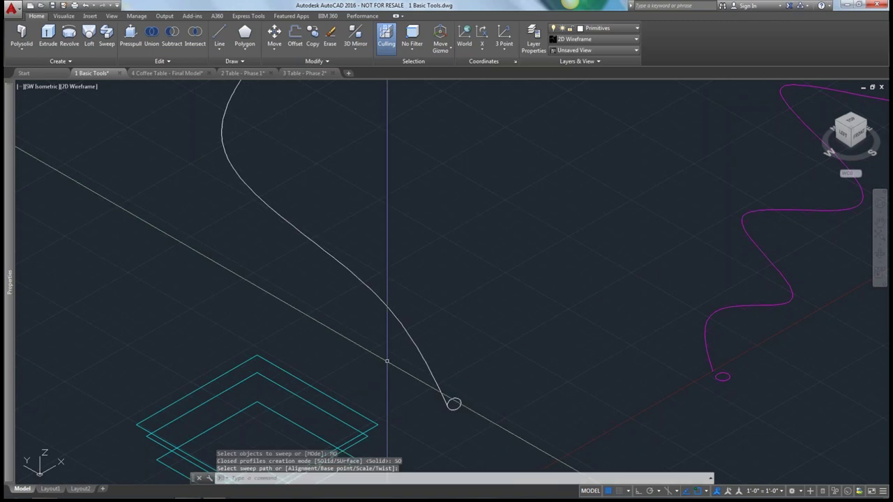
Switch the visual style to Hidden to display the swept tube together with the other objects.
{"action": "middle_click_drag", "start_coordinate": [388, 362], "coordinate": [375, 341], "text": "shift"}
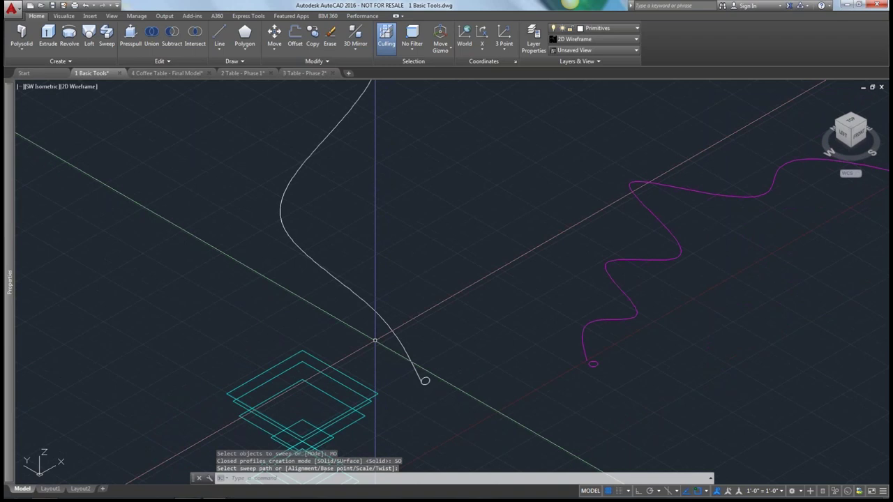
{"action": "middle_click_drag", "start_coordinate": [375, 341], "coordinate": [335, 279], "text": "shift"}
{"action": "left_click", "coordinate": [79, 85]}
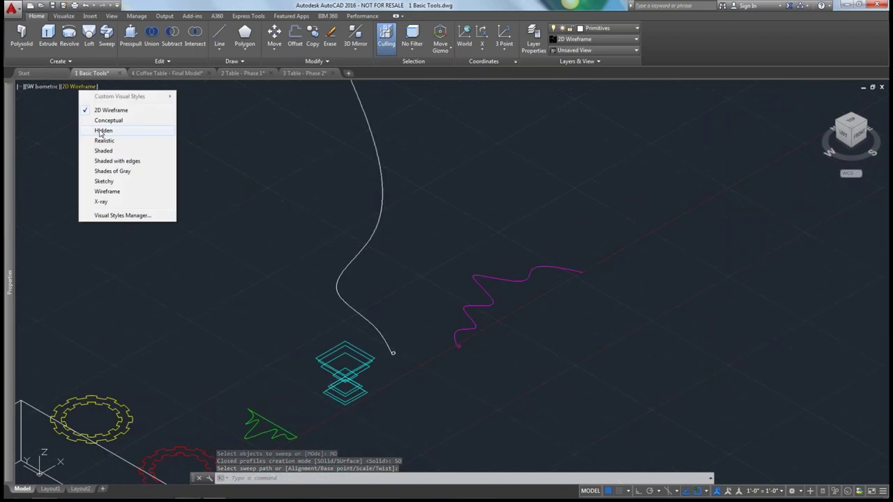
{"action": "left_click", "coordinate": [102, 131]}
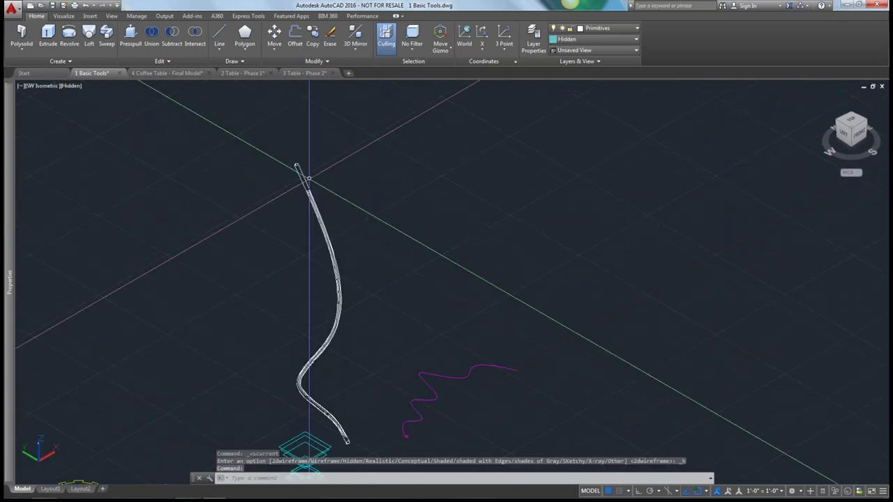
{"action": "scroll", "coordinate": [258, 300], "scroll_direction": "down", "scroll_amount": 3}
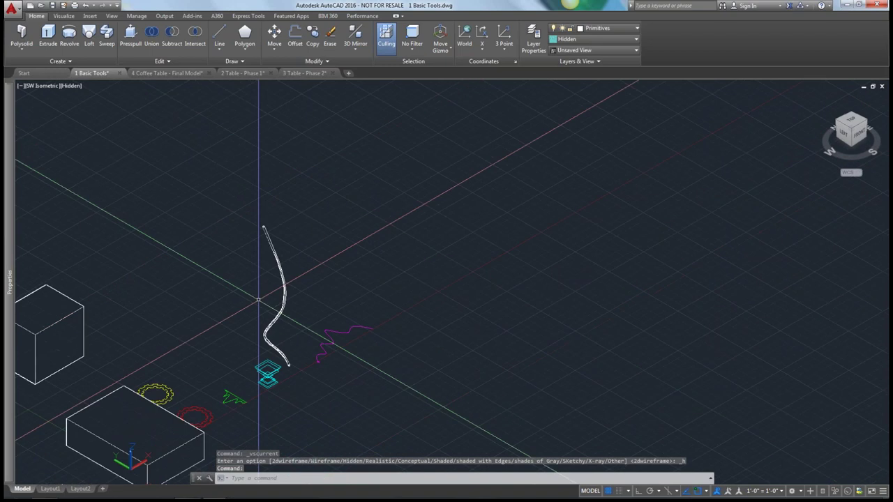
{"action": "middle_click_drag", "start_coordinate": [258, 300], "coordinate": [261, 263]}
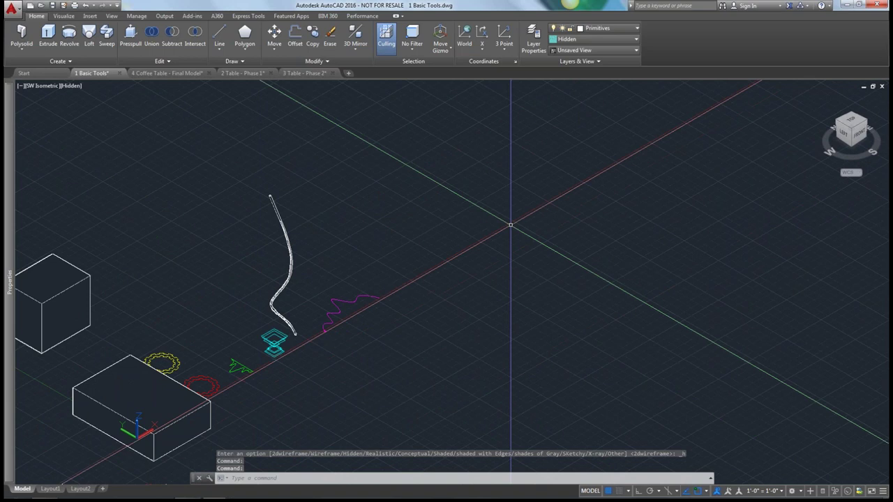
Examine the swept tube and the surrounding objects from the Front, SW Isometric, Top, Left and Right views.
{"action": "left_click", "coordinate": [859, 134]}
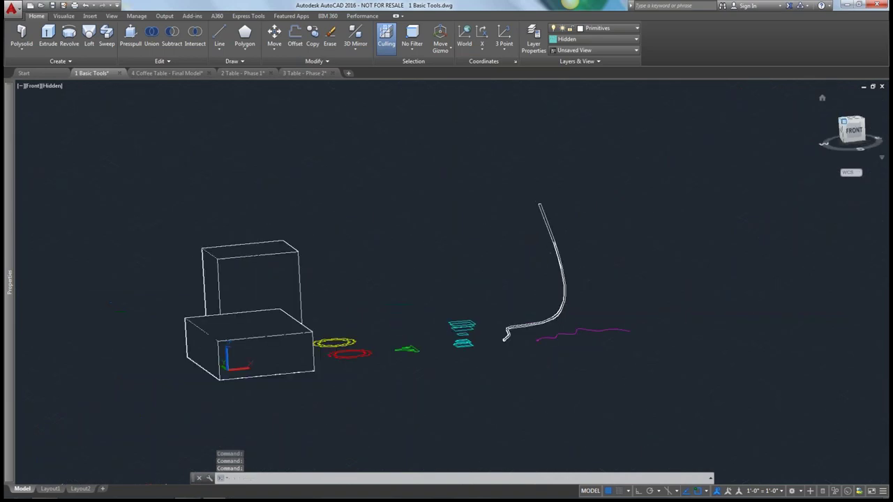
{"action": "middle_click_drag", "start_coordinate": [670, 226], "coordinate": [611, 278], "text": "shift"}
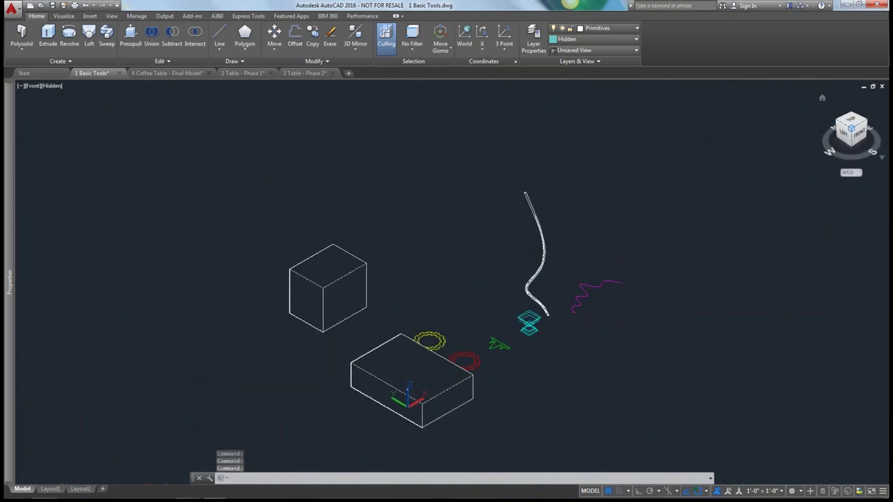
{"action": "left_click", "coordinate": [852, 128]}
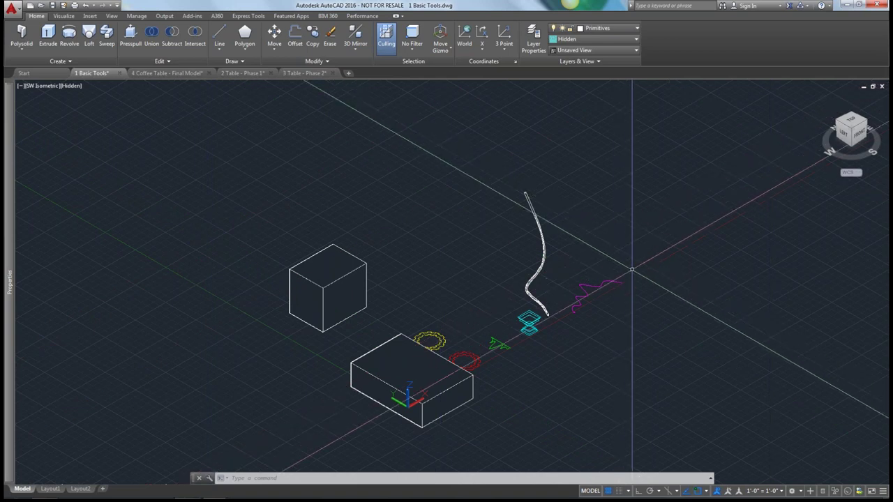
{"action": "middle_click_drag", "start_coordinate": [639, 271], "coordinate": [740, 212], "text": "shift"}
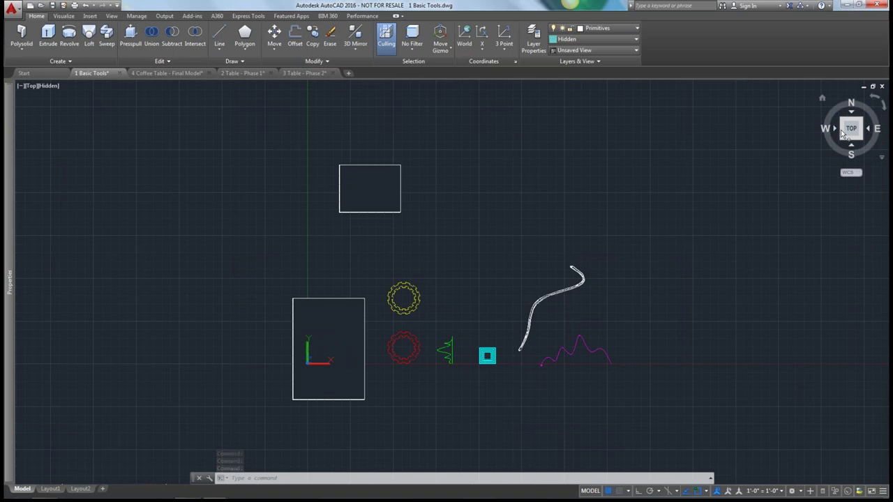
{"action": "left_click", "coordinate": [851, 128]}
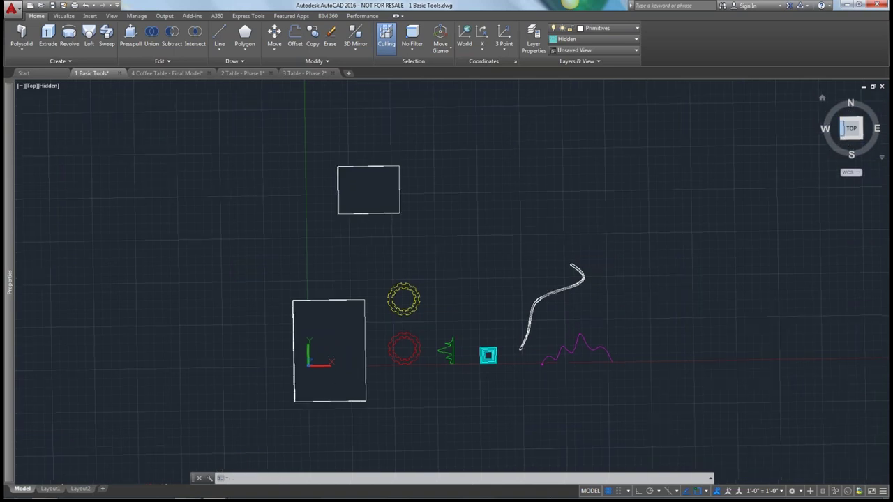
{"action": "left_click", "coordinate": [852, 134]}
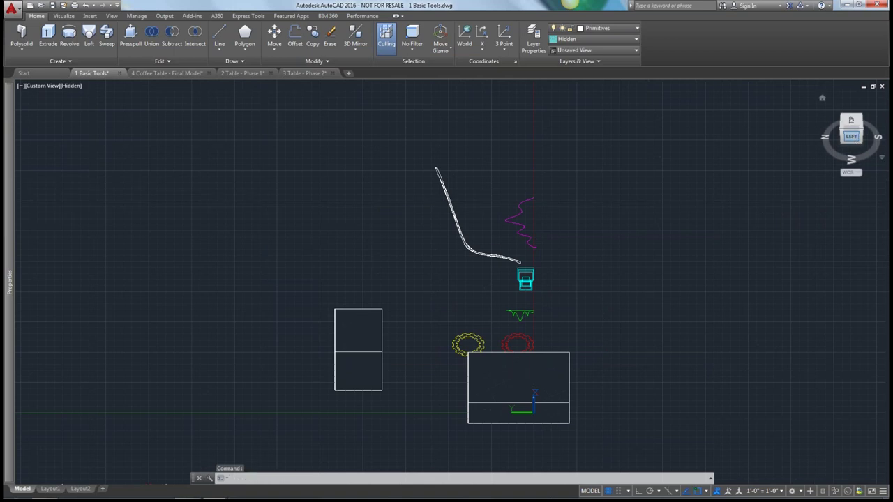
{"action": "left_click", "coordinate": [860, 128]}
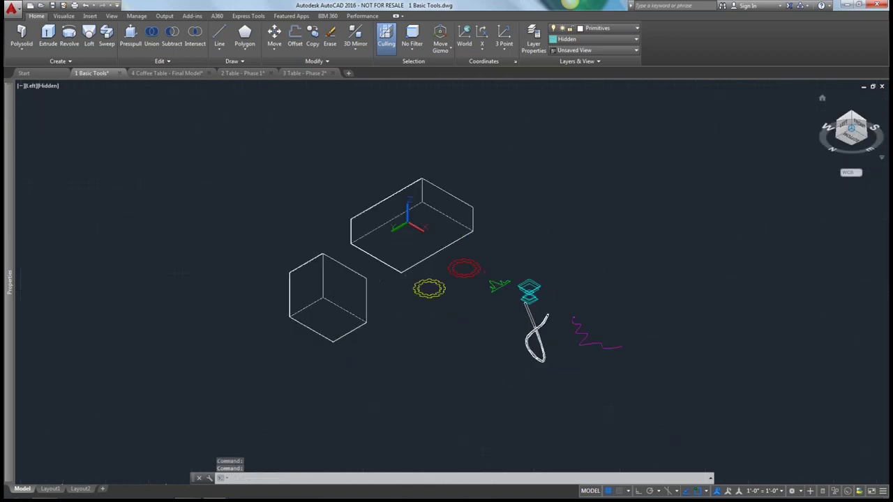
{"action": "left_click", "coordinate": [859, 130]}
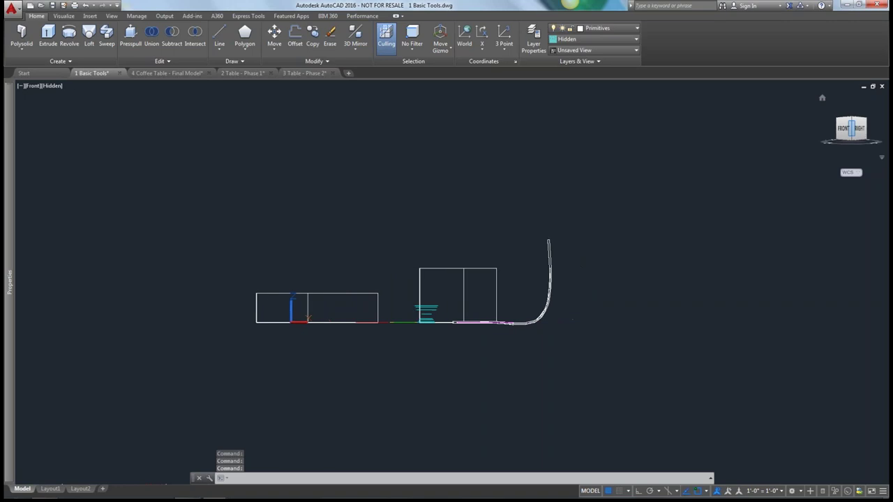
{"action": "left_click", "coordinate": [859, 130]}
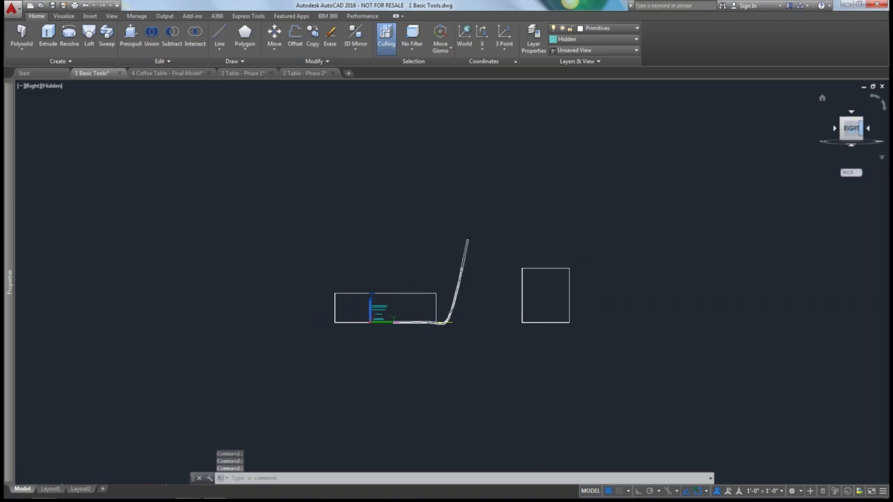
{"action": "scroll", "coordinate": [273, 302], "scroll_direction": "down", "scroll_amount": 3}
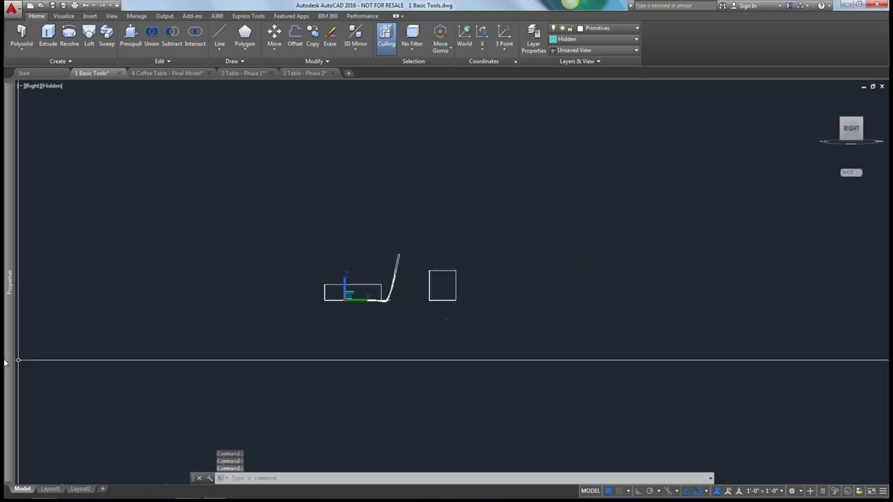
{"action": "mouse_move", "coordinate": [5, 360]}
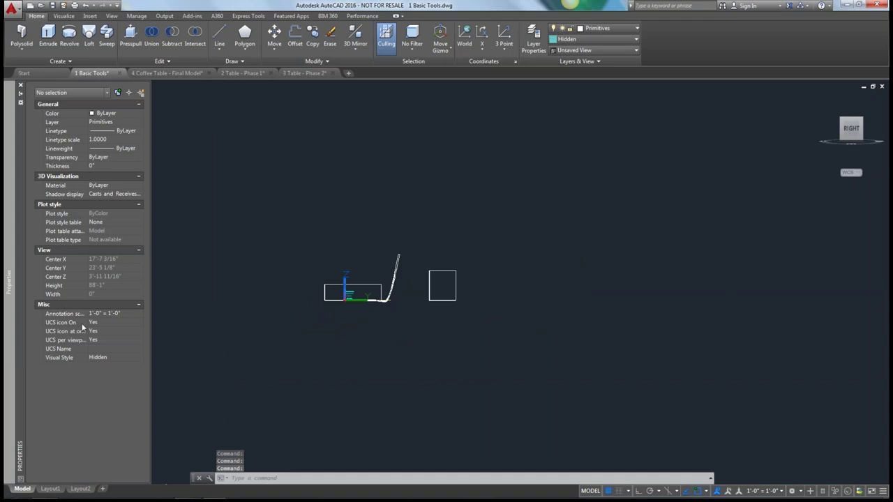
{"action": "left_click", "coordinate": [356, 371]}
{"action": "key", "text": "Escape"}
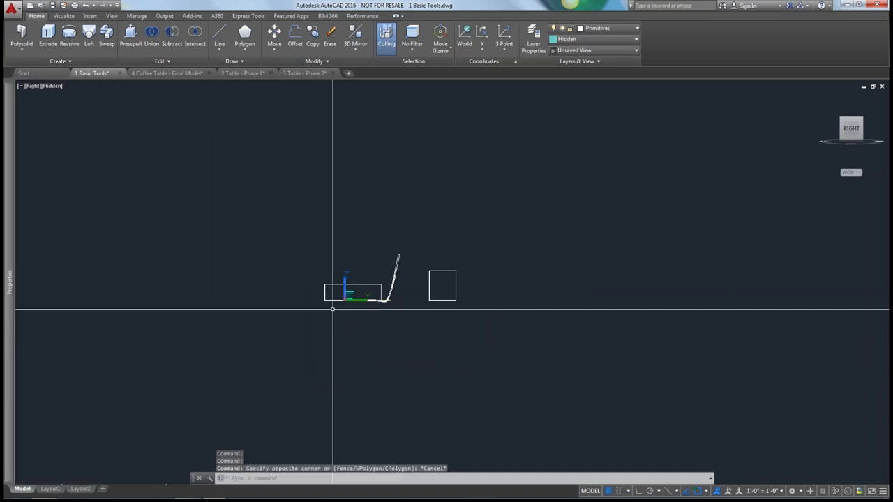
Define a three-point UCS on the cube's front face, with X along its bottom edge and Y up, and view that face squarely.
{"action": "scroll", "coordinate": [334, 312], "scroll_direction": "up", "scroll_amount": 3}
{"action": "scroll", "coordinate": [335, 314], "scroll_direction": "down", "scroll_amount": 2}
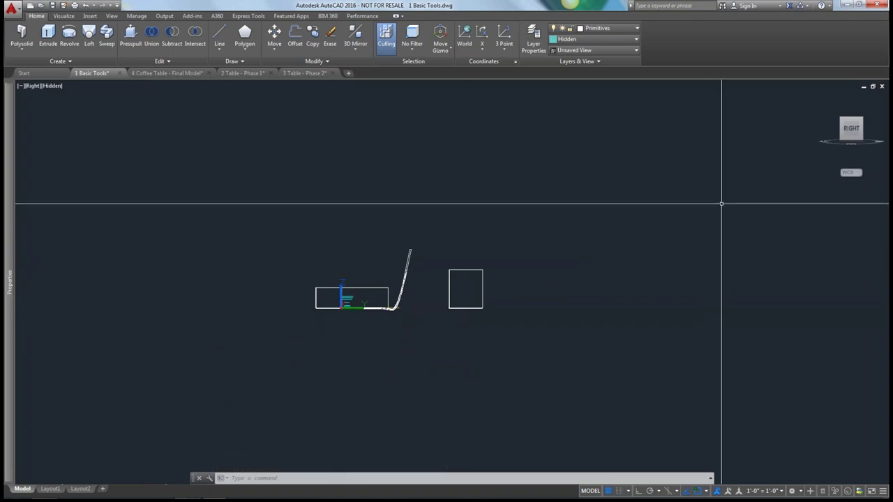
{"action": "mouse_move", "coordinate": [854, 131]}
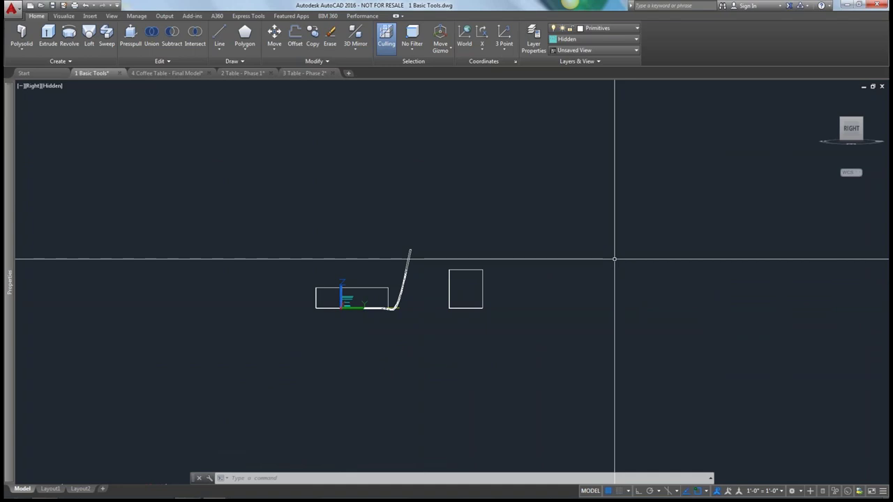
{"action": "left_click", "coordinate": [842, 121]}
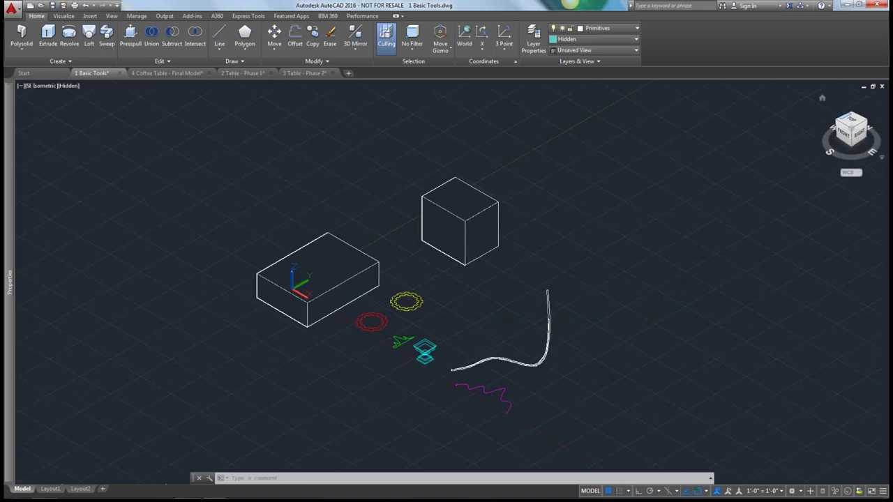
{"action": "left_click", "coordinate": [837, 127]}
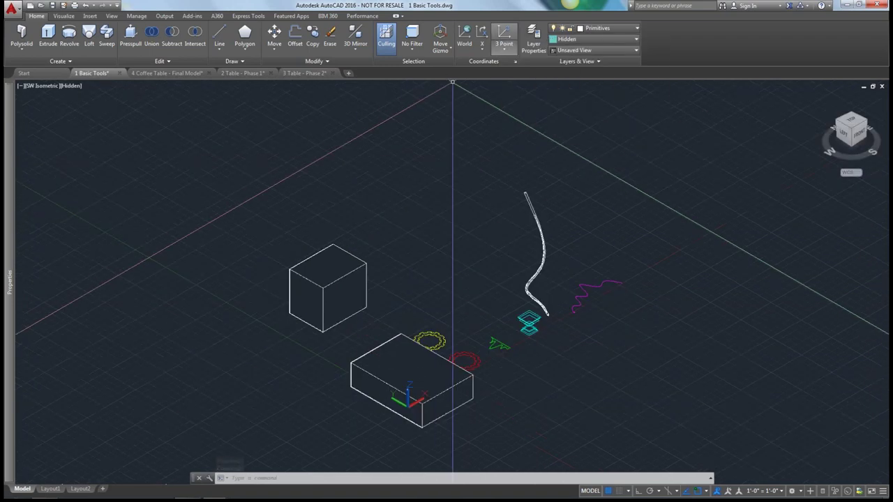
{"action": "left_click", "coordinate": [501, 46]}
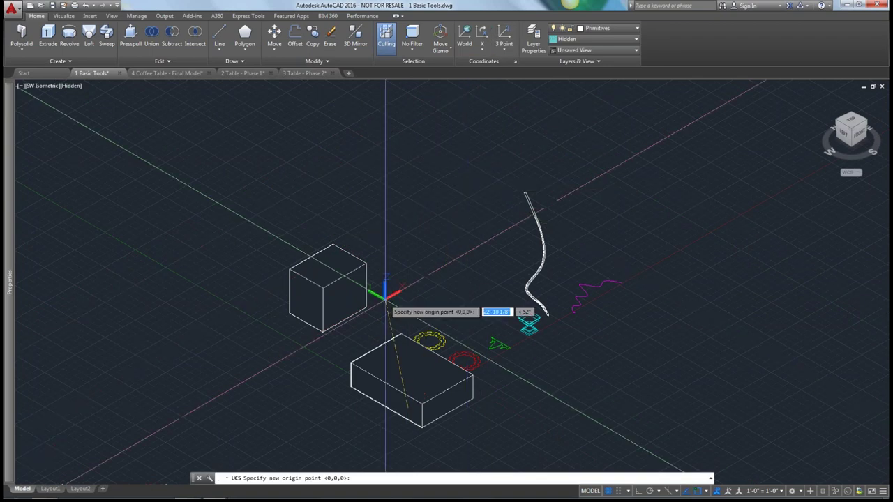
{"action": "scroll", "coordinate": [384, 312], "scroll_direction": "up", "scroll_amount": 3}
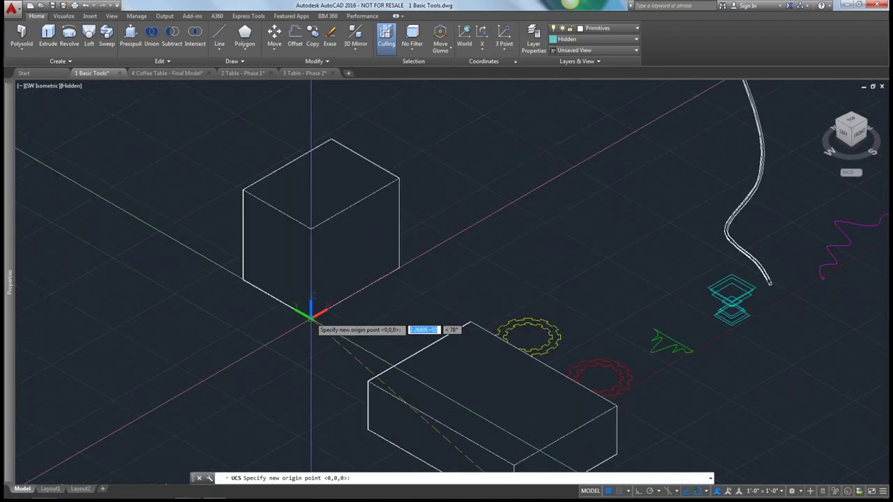
{"action": "left_click", "coordinate": [311, 316]}
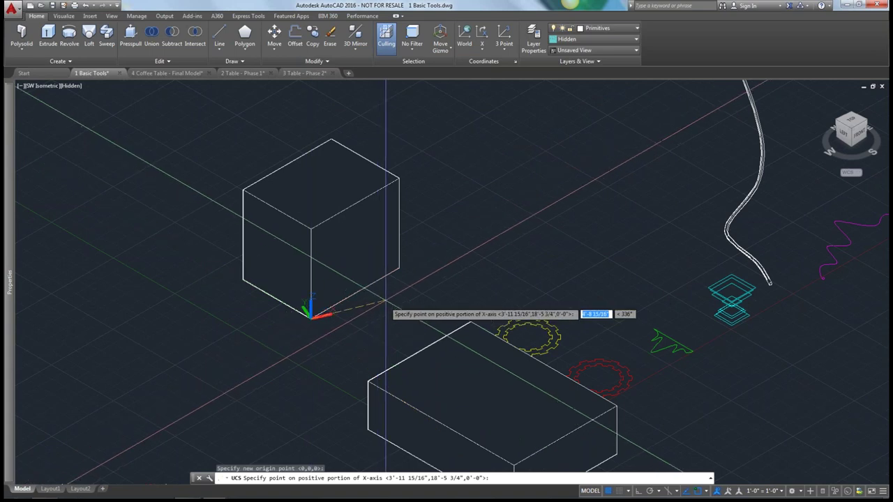
{"action": "left_click", "coordinate": [399, 268]}
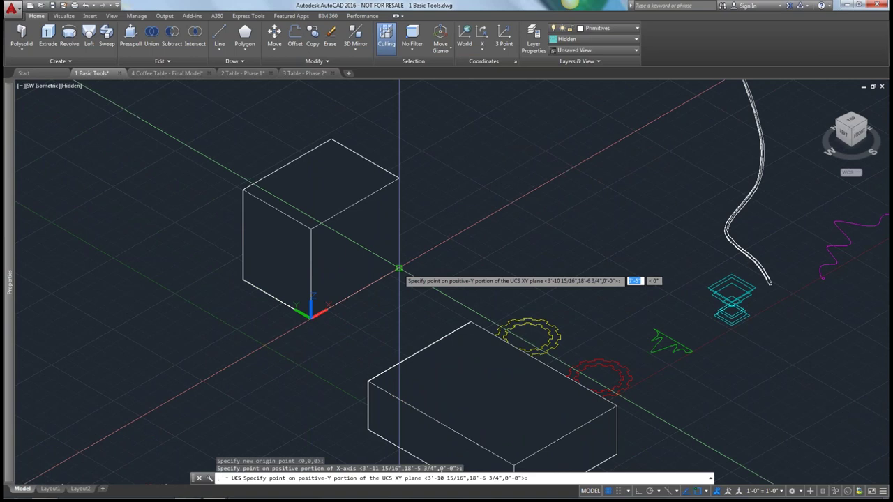
{"action": "left_click", "coordinate": [311, 229]}
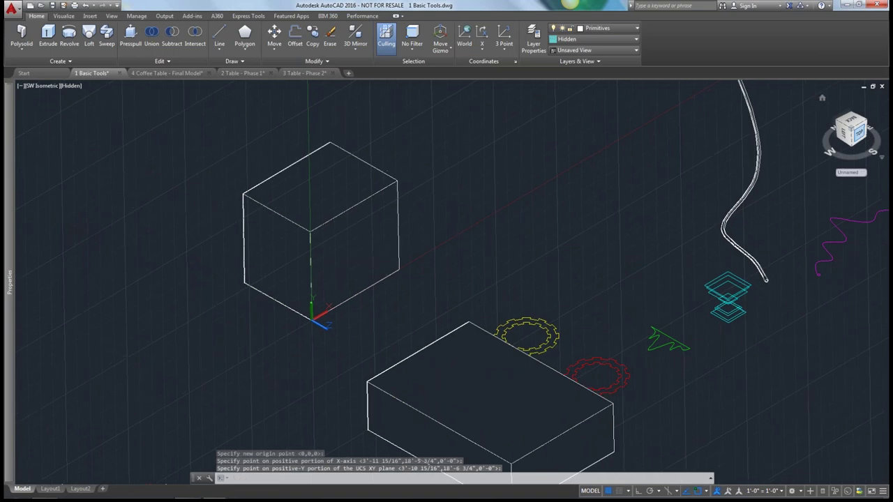
{"action": "left_click", "coordinate": [862, 137]}
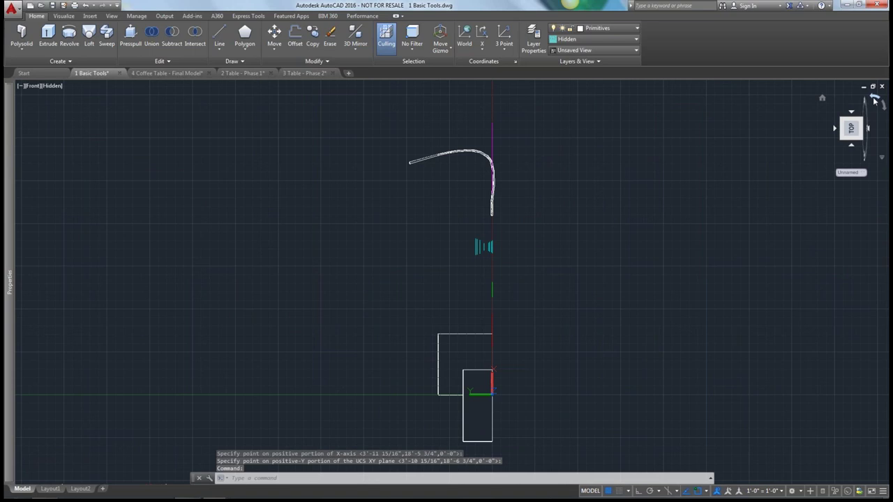
{"action": "left_click", "coordinate": [875, 101]}
Restore the World UCS and the home view, and set the projection to Parallel.
{"action": "left_click", "coordinate": [824, 102]}
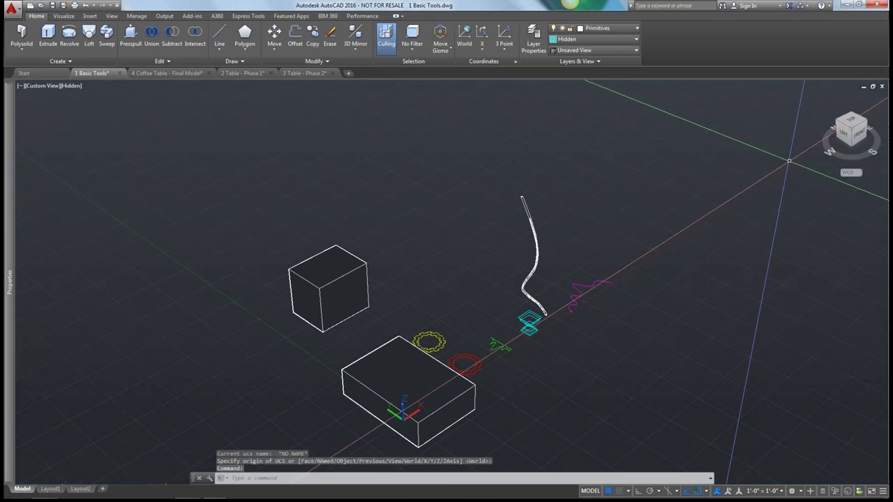
{"action": "right_click", "coordinate": [844, 143]}
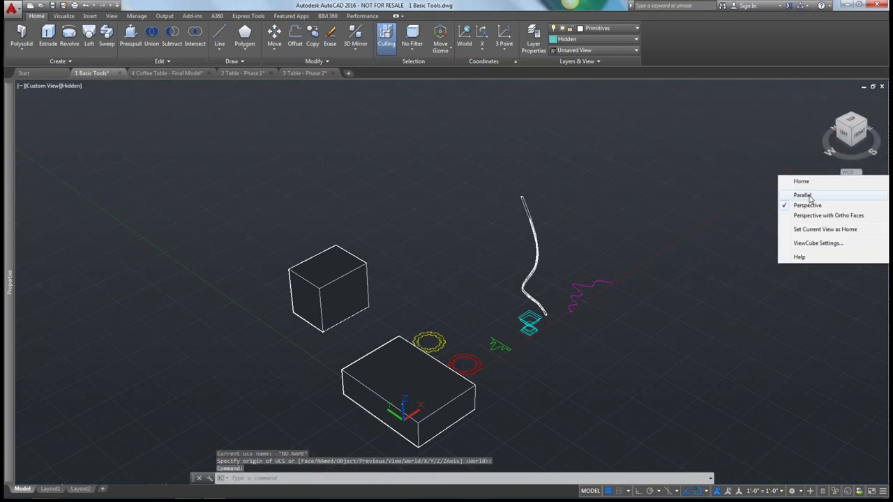
{"action": "left_click", "coordinate": [808, 196]}
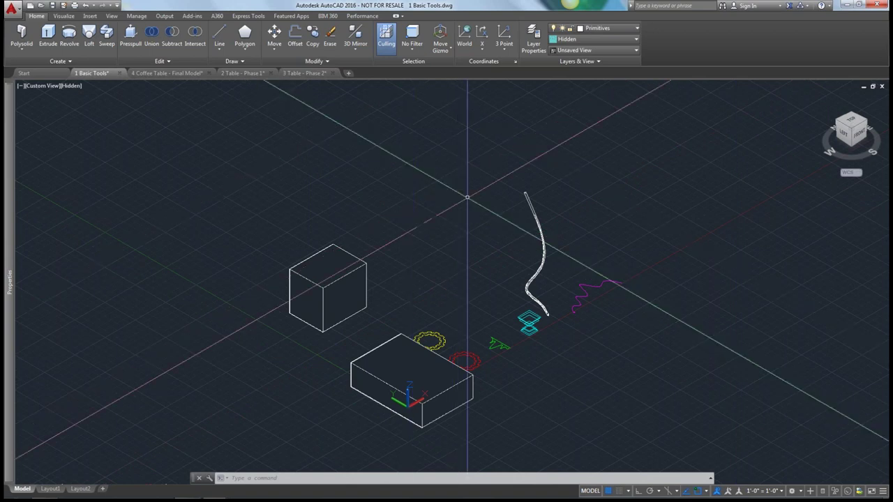
Switch from the 3D Basics workspace to the 3D Modeling workspace.
{"action": "left_click", "coordinate": [791, 490]}
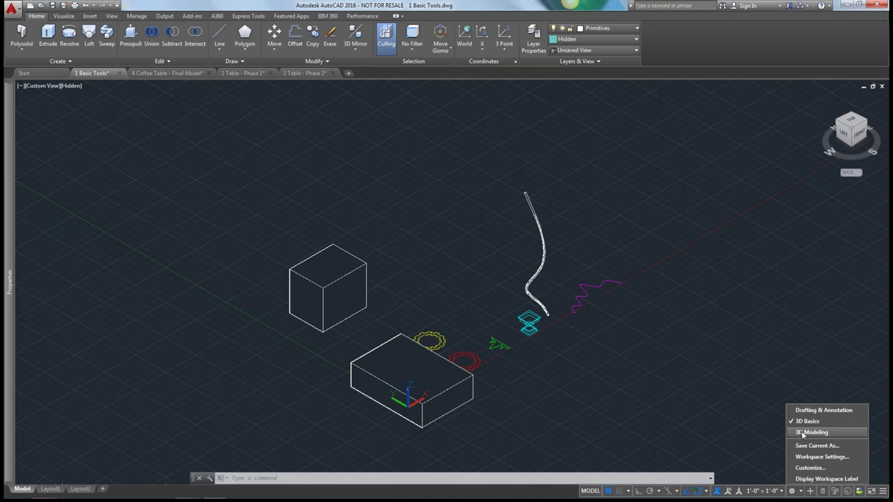
{"action": "left_click", "coordinate": [803, 435]}
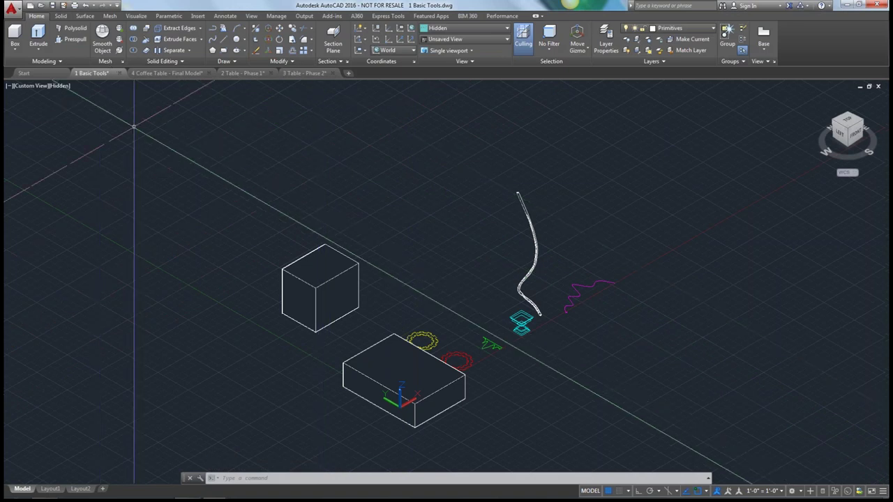
{"action": "left_click", "coordinate": [252, 16]}
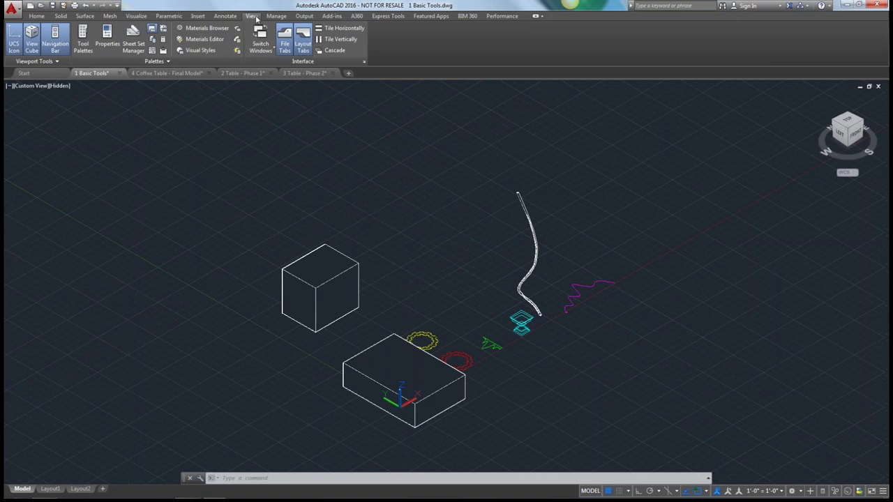
{"action": "left_click", "coordinate": [36, 17]}
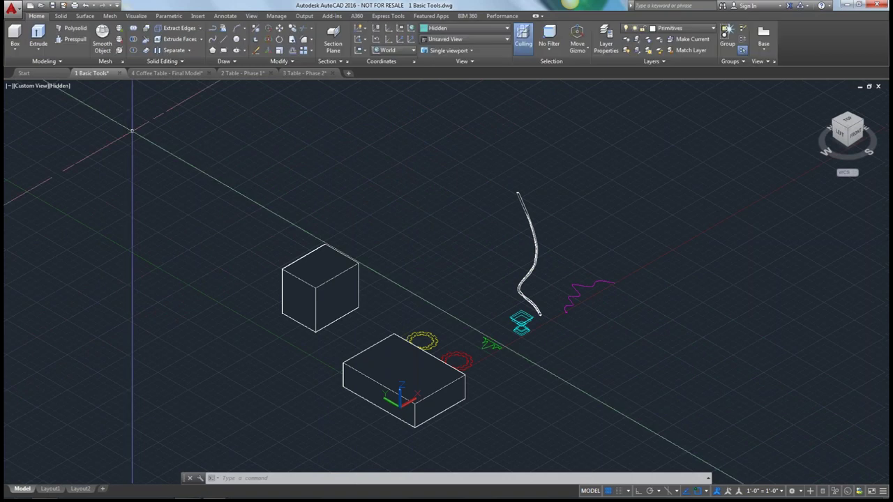